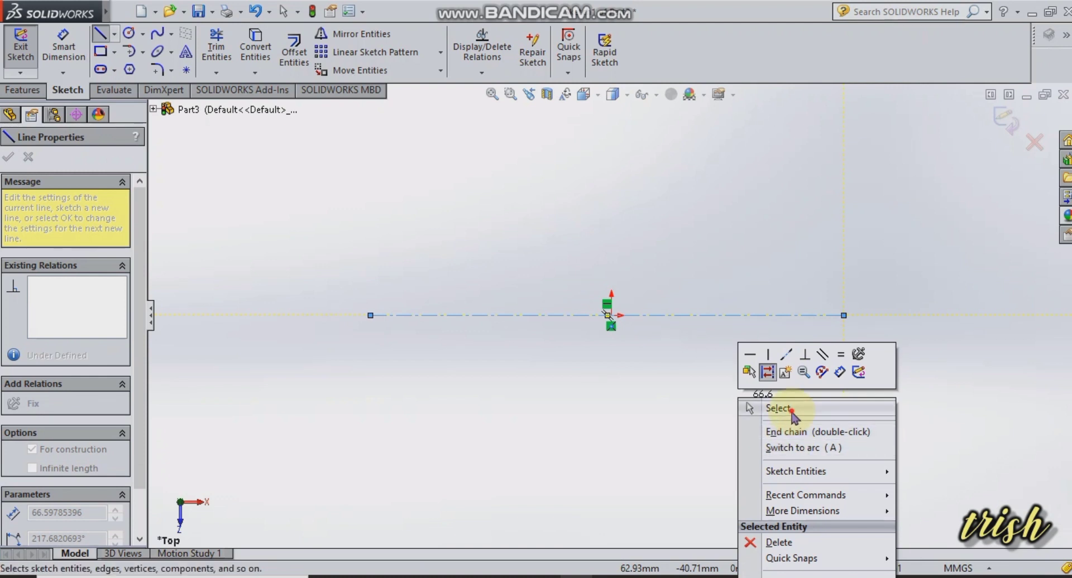
# Dimension the horizontal centerline's length and set it to 143.5 mm
pyautogui.click(64, 53)
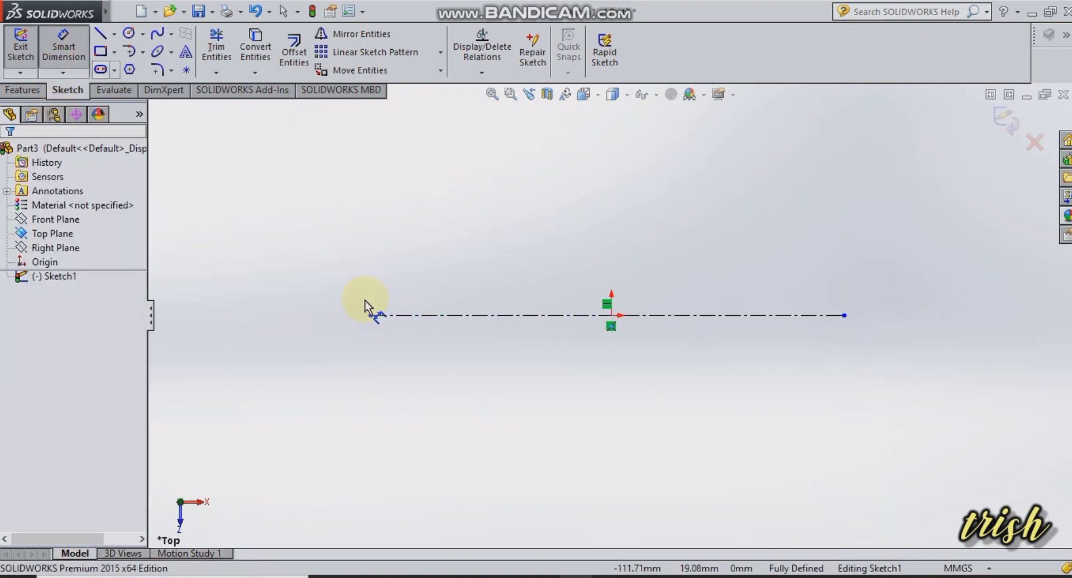
pyautogui.click(456, 317)
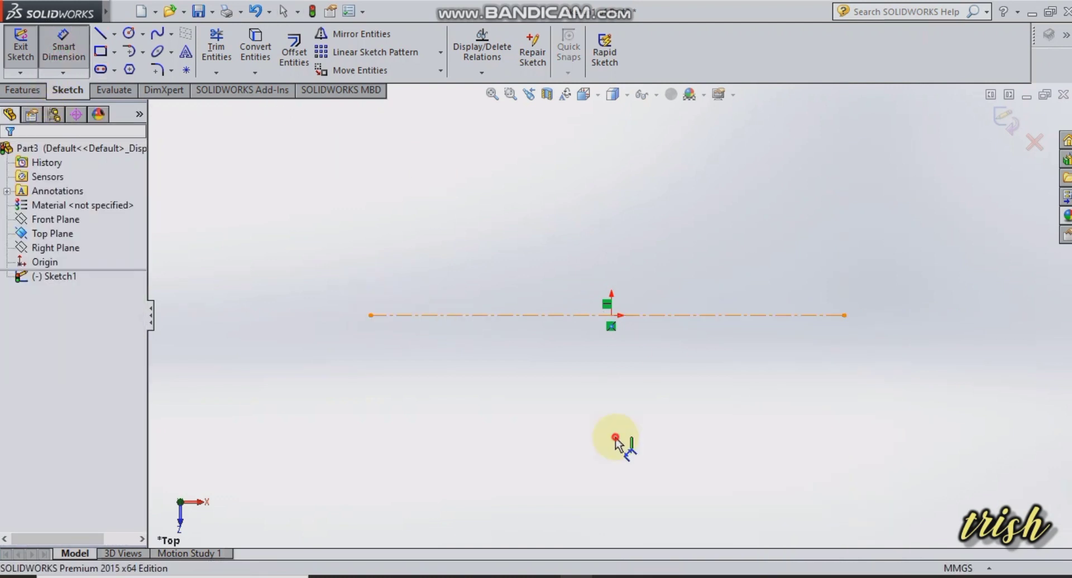
pyautogui.click(612, 414)
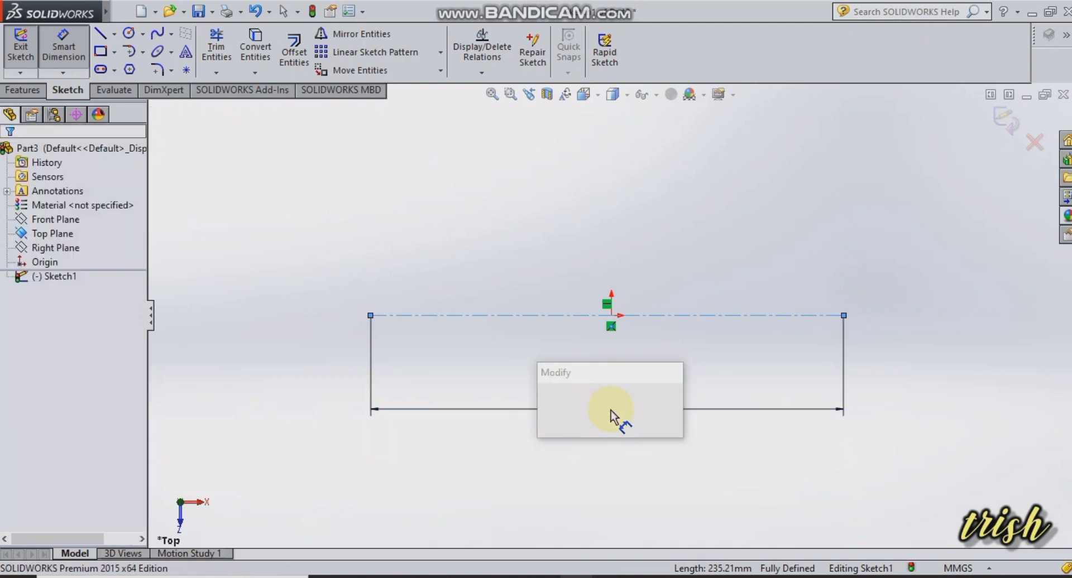
pyautogui.write('143.5')
pyautogui.press('Return')
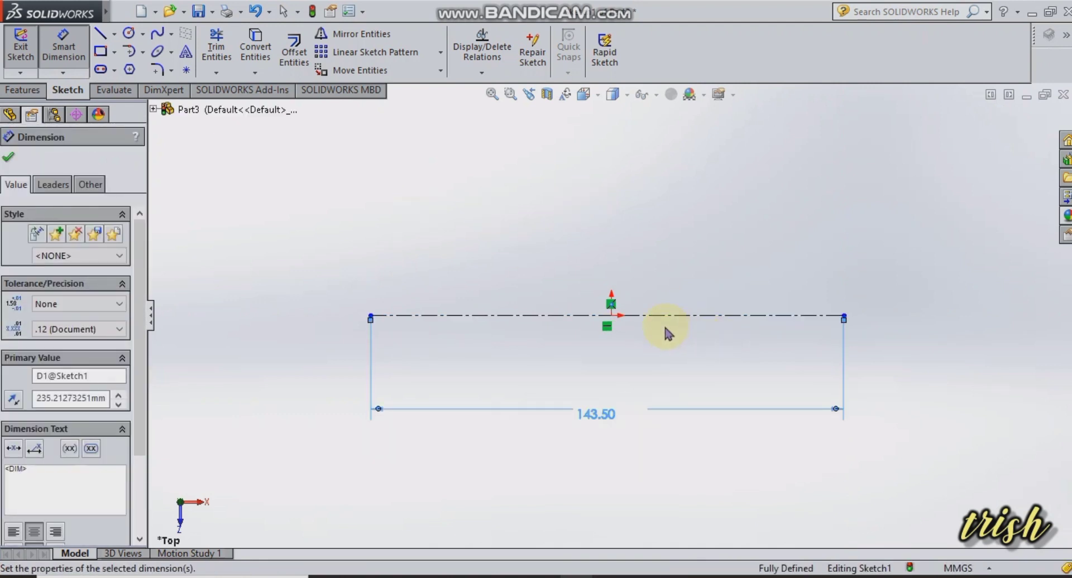
# Dimension the distance from the origin to the centerline's left endpoint as 50 mm
pyautogui.click(612, 316)
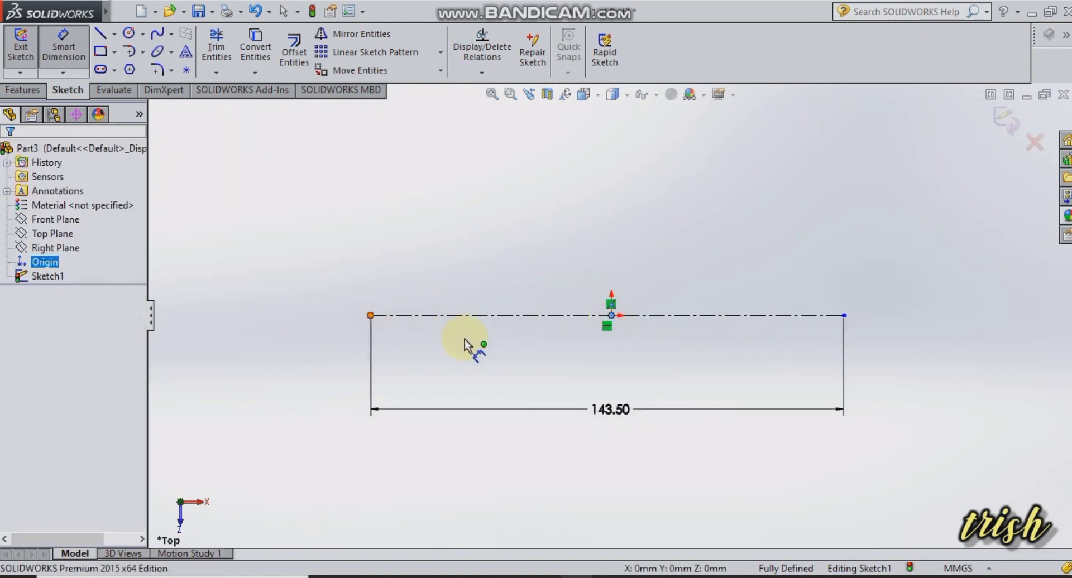
pyautogui.click(370, 316)
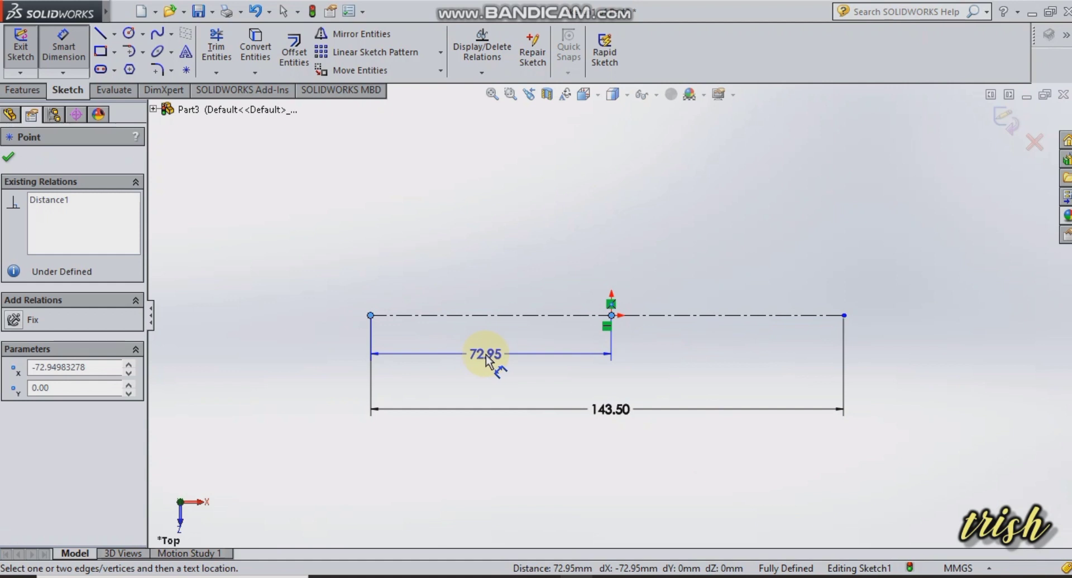
pyautogui.click(485, 354)
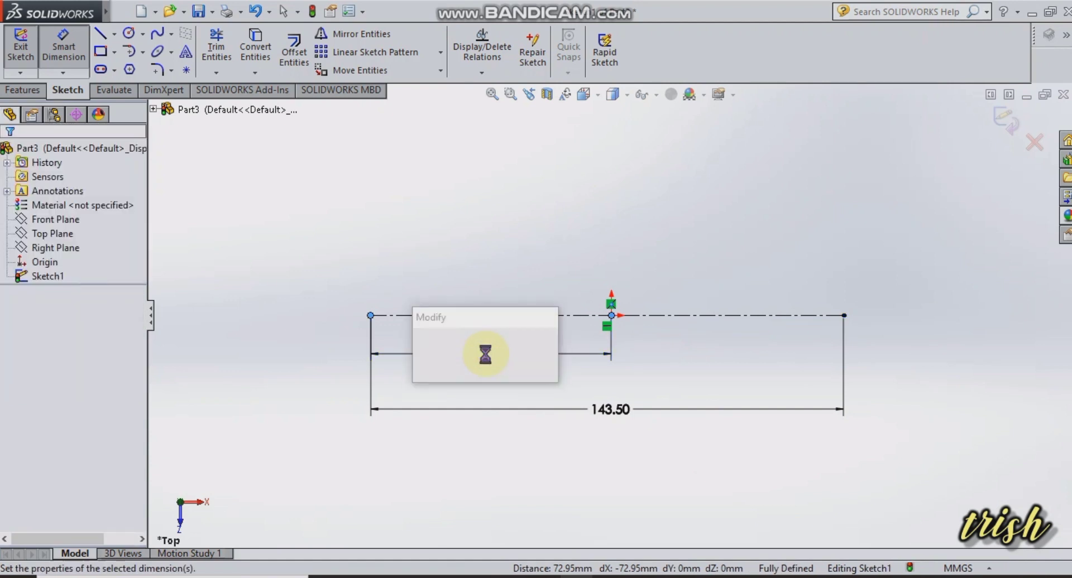
pyautogui.write('50')
pyautogui.press('Return')
pyautogui.press('Escape')
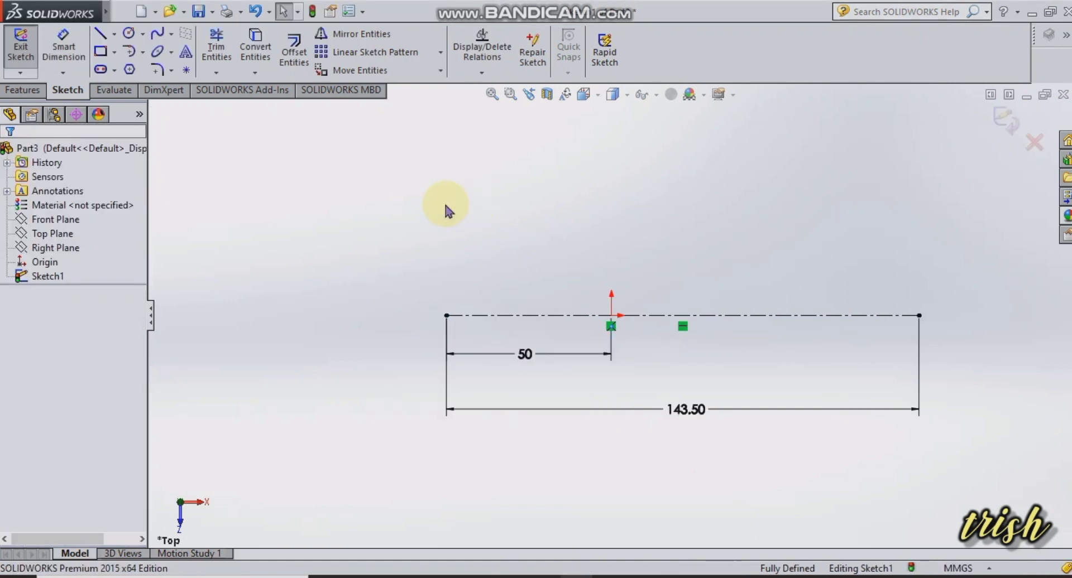
# Sketch five connected tangent arcs above the centerline, from its left endpoint to about 5.7 mm before and 2 mm above its right endpoint
pyautogui.click(132, 51)
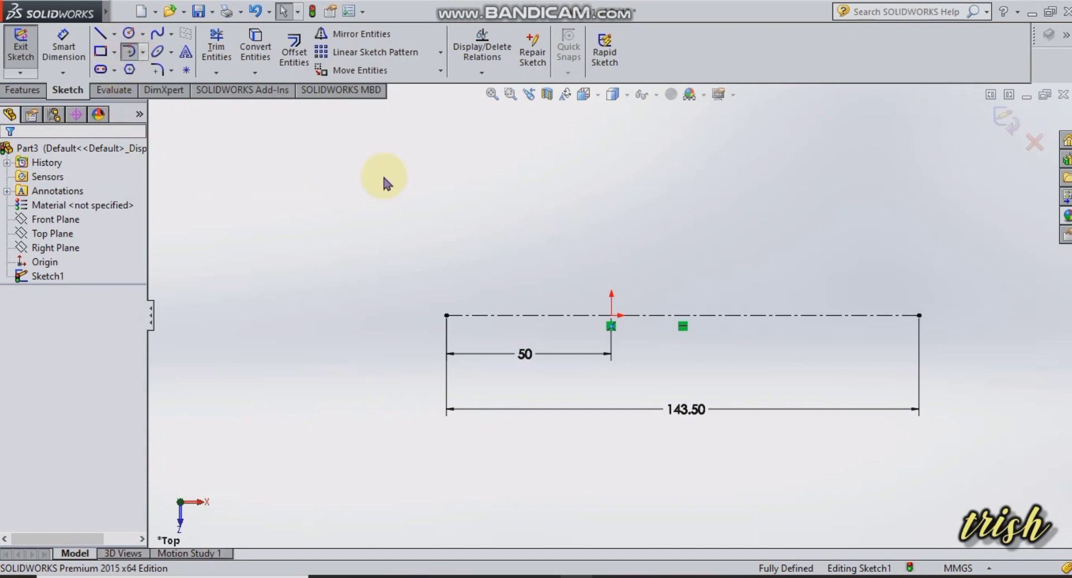
pyautogui.click(447, 314)
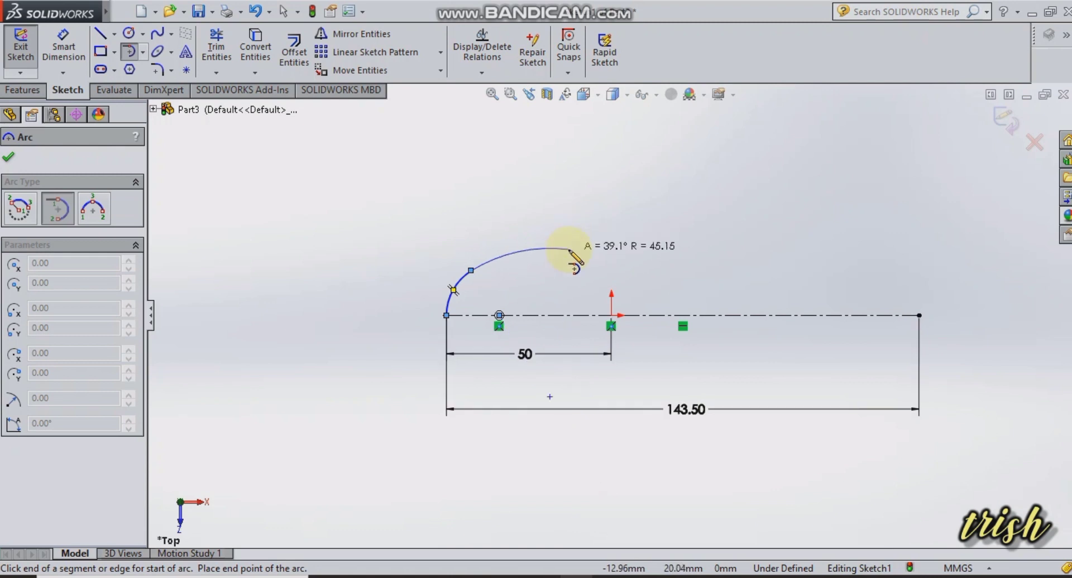
pyautogui.click(551, 248)
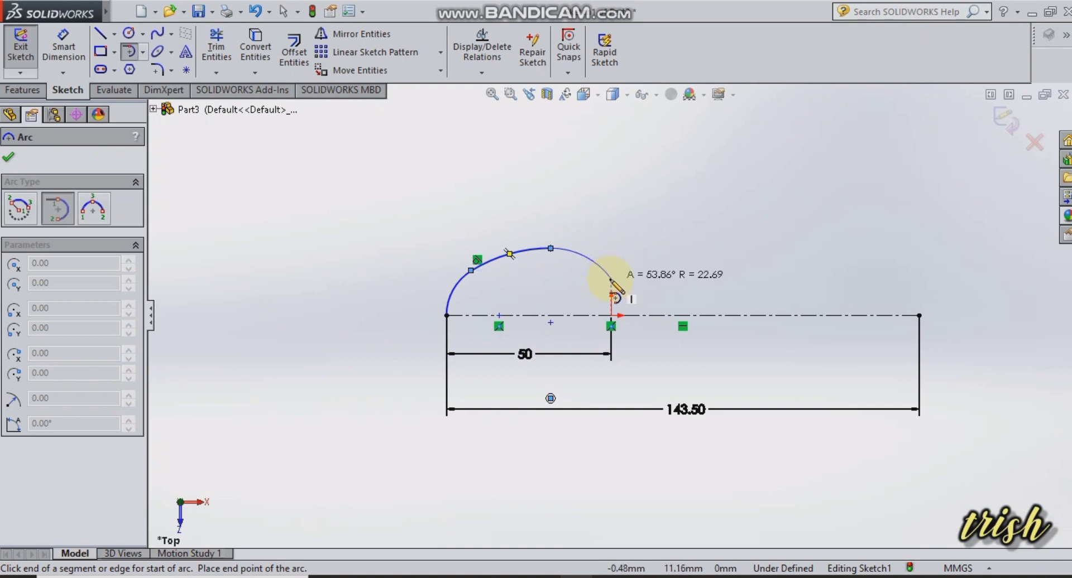
pyautogui.click(611, 280)
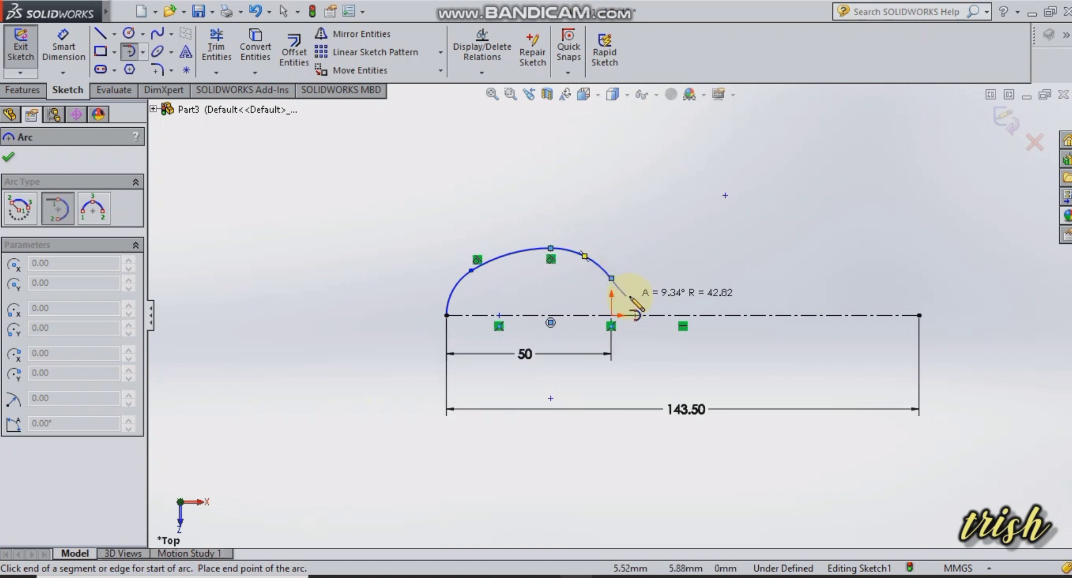
pyautogui.click(648, 298)
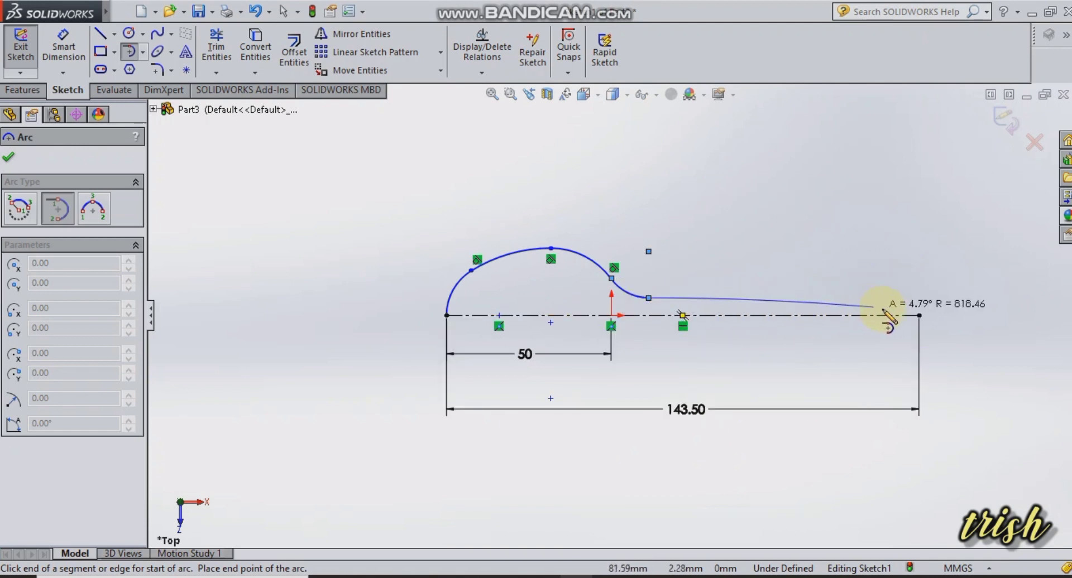
pyautogui.click(901, 309)
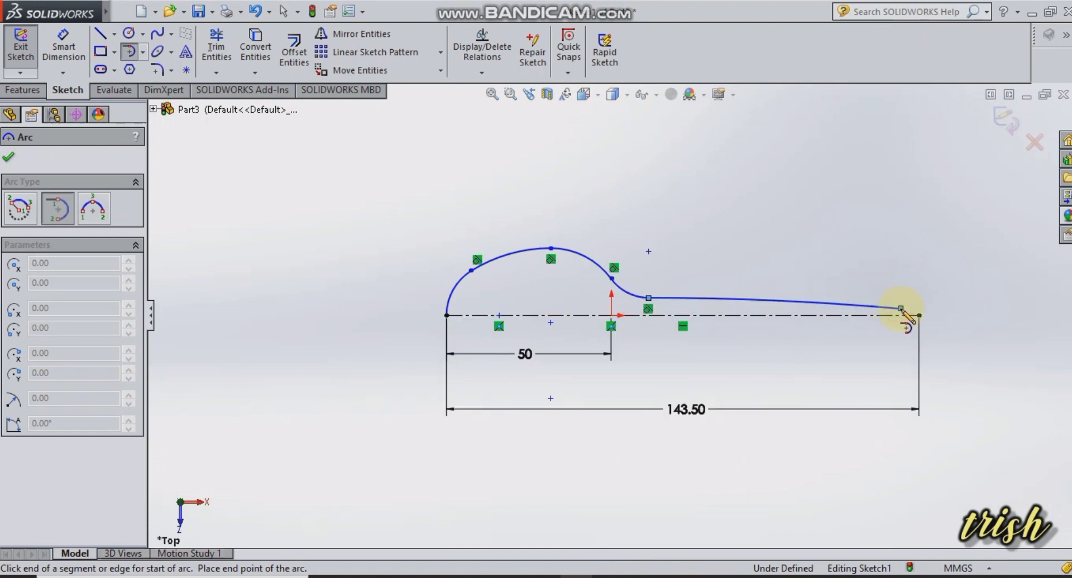
pyautogui.rightClick(754, 237)
pyautogui.click(821, 258)
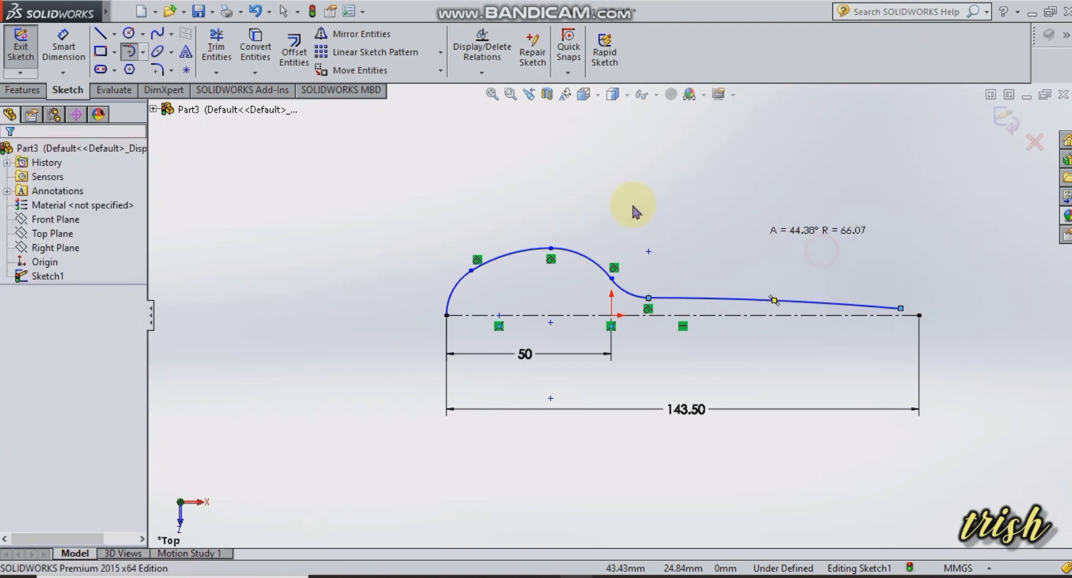
# Dimension the horizontal distance between the last arc's right end and the centerline's right endpoint as 3 mm
pyautogui.click(72, 45)
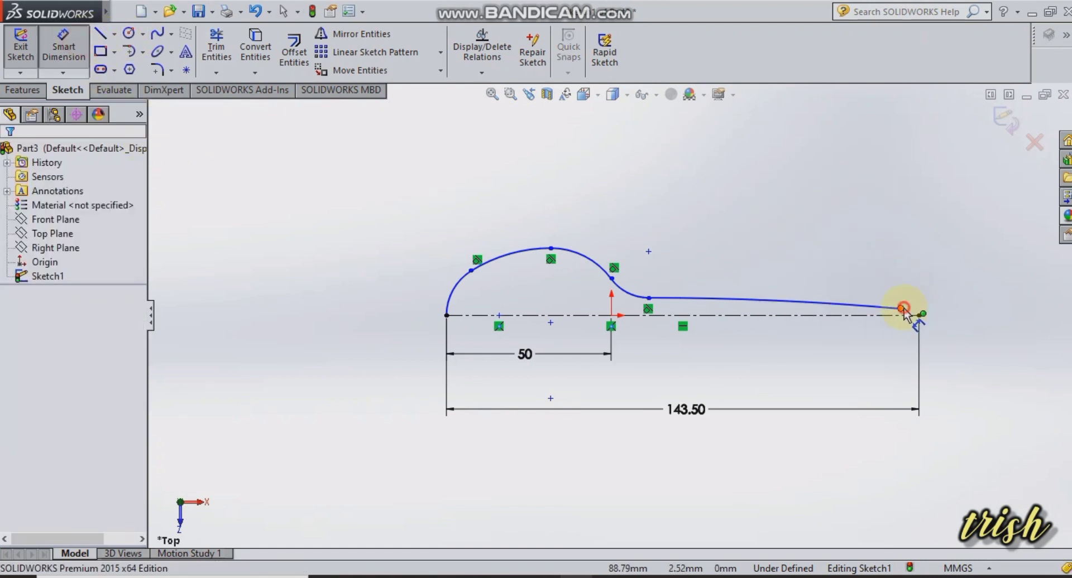
pyautogui.click(920, 310)
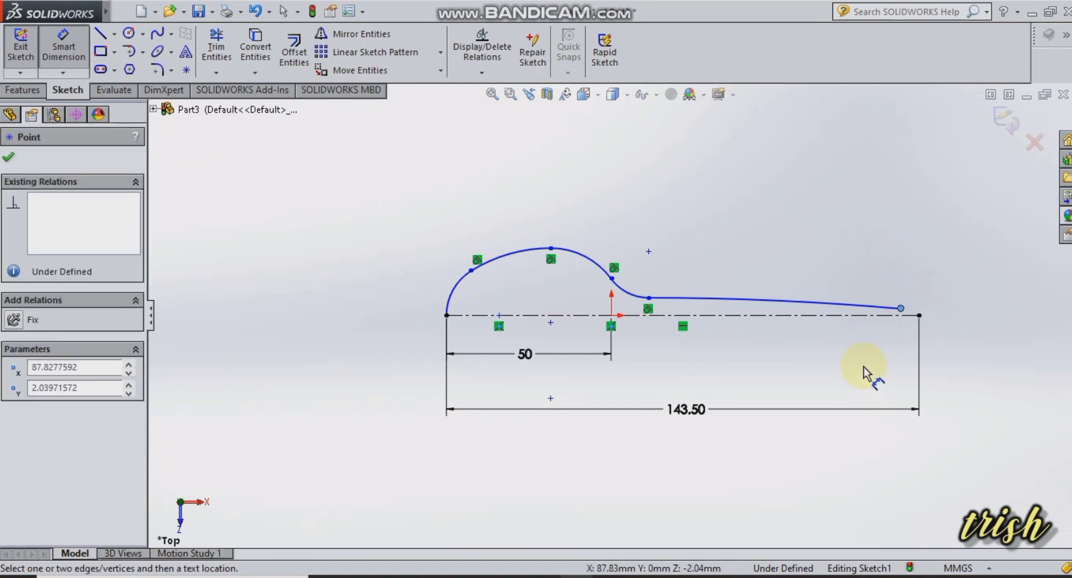
pyautogui.click(920, 316)
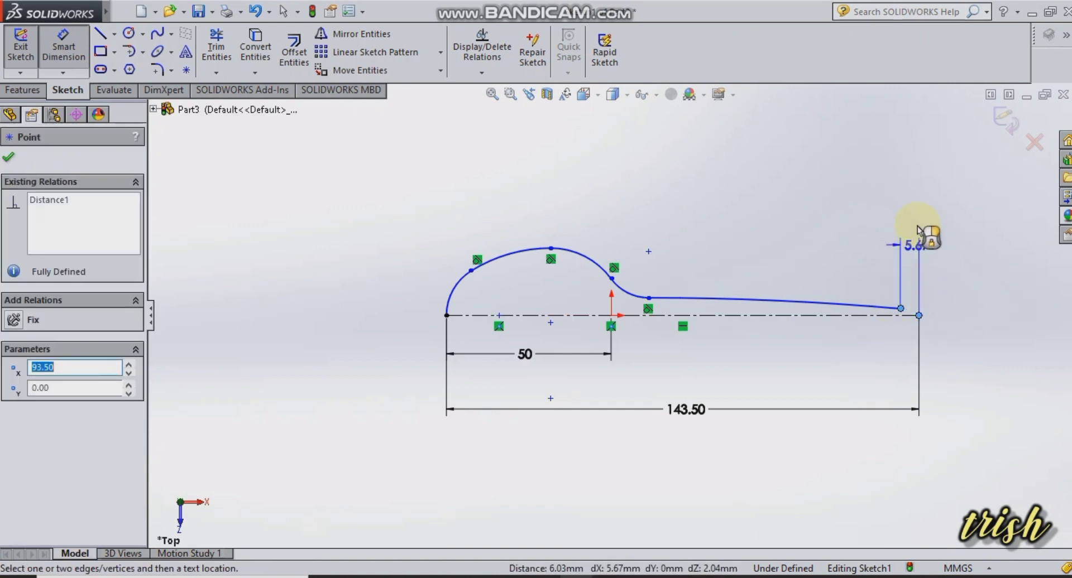
pyautogui.click(911, 191)
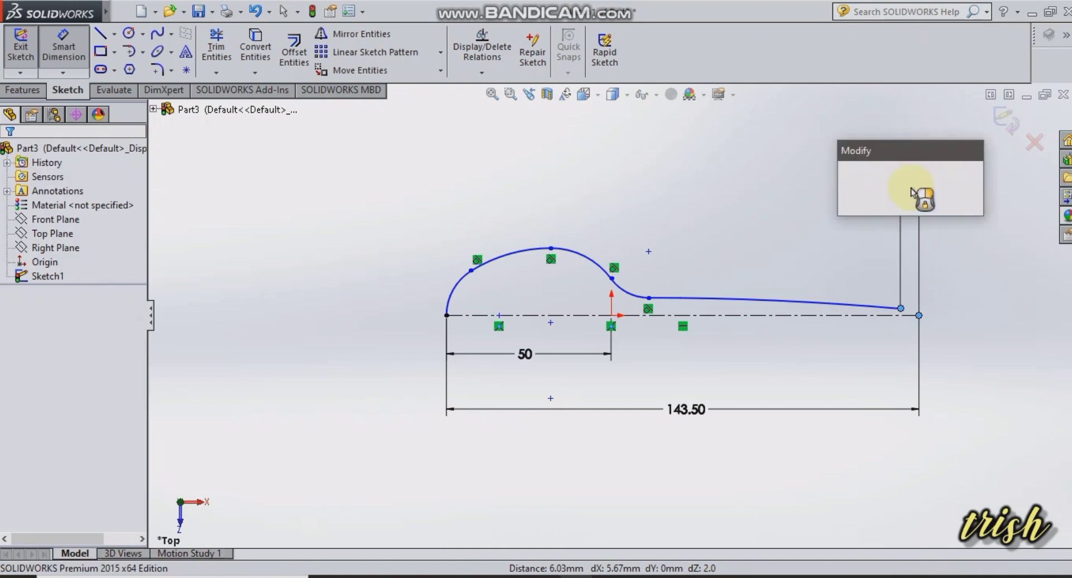
pyautogui.write('3')
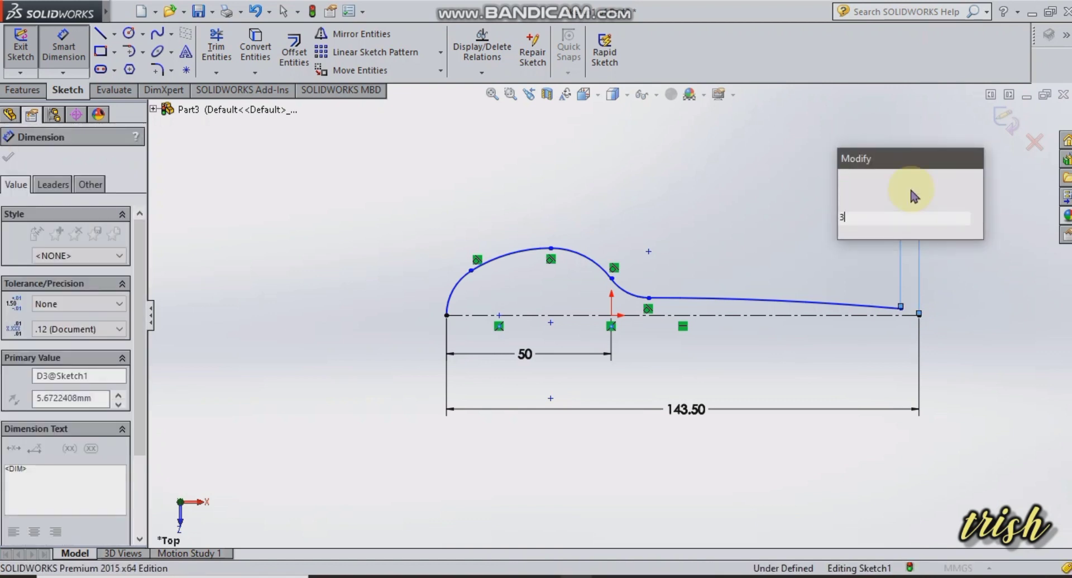
pyautogui.press('Return')
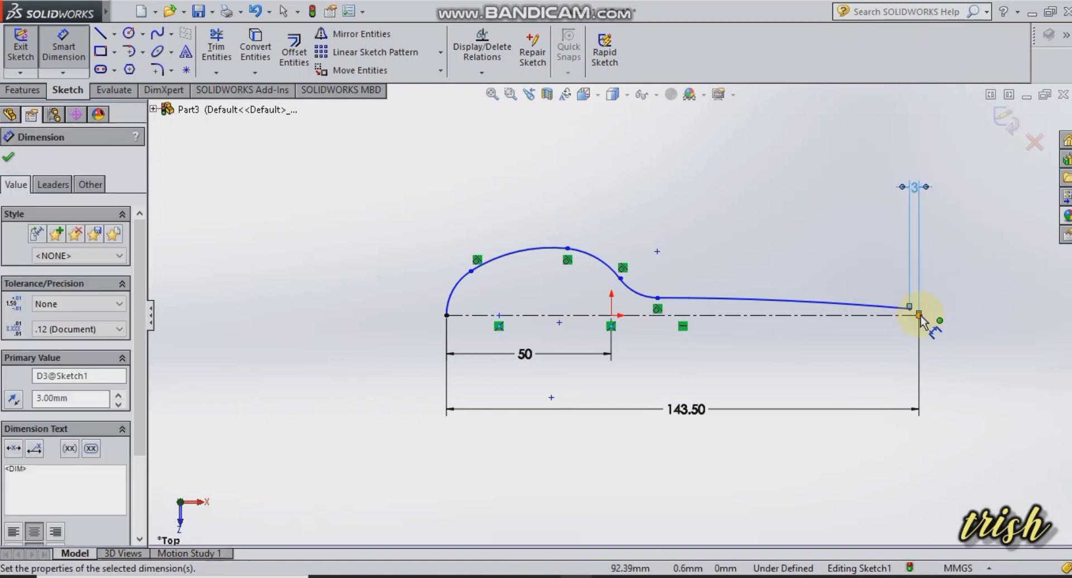
pyautogui.press('Escape')
# Dimension the vertical distance between the last arc's right end and the centerline's right endpoint as 3 mm
pyautogui.scroll(-5, 949, 315)
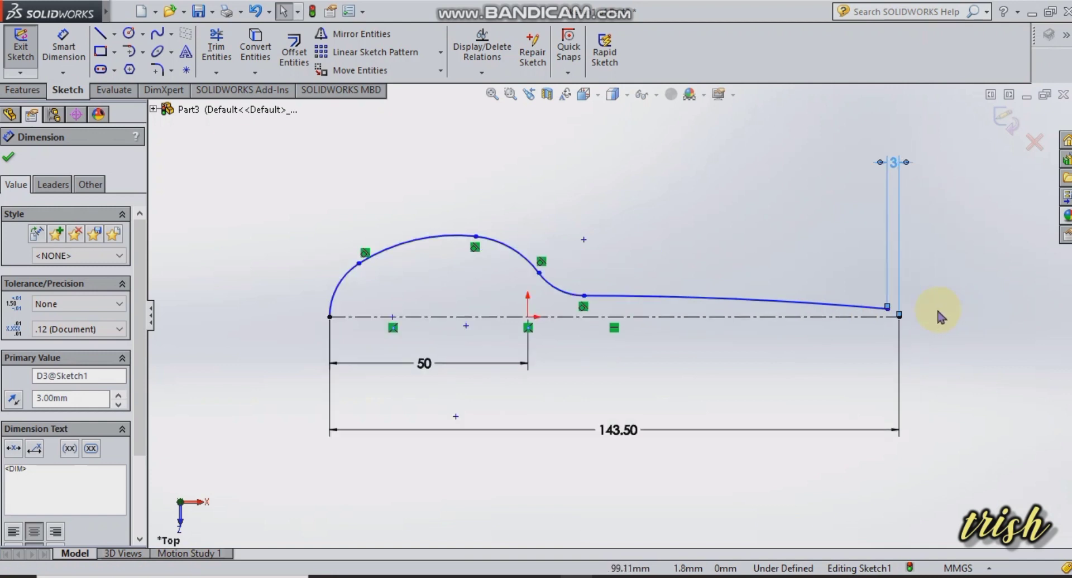
pyautogui.scroll(-2, 765, 329)
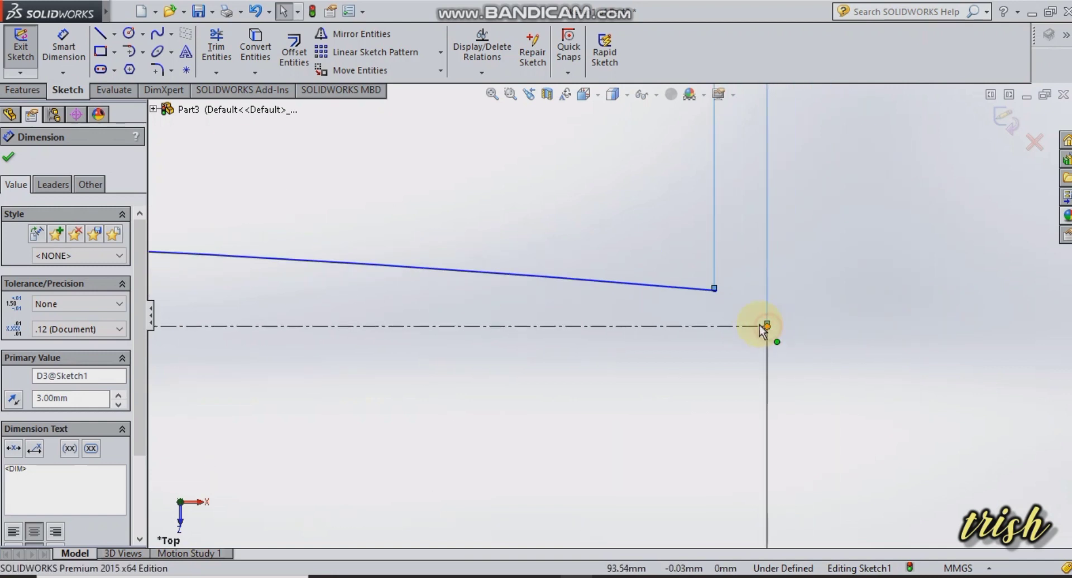
pyautogui.click(767, 327)
pyautogui.click(819, 330)
pyautogui.scroll(-2, 789, 304)
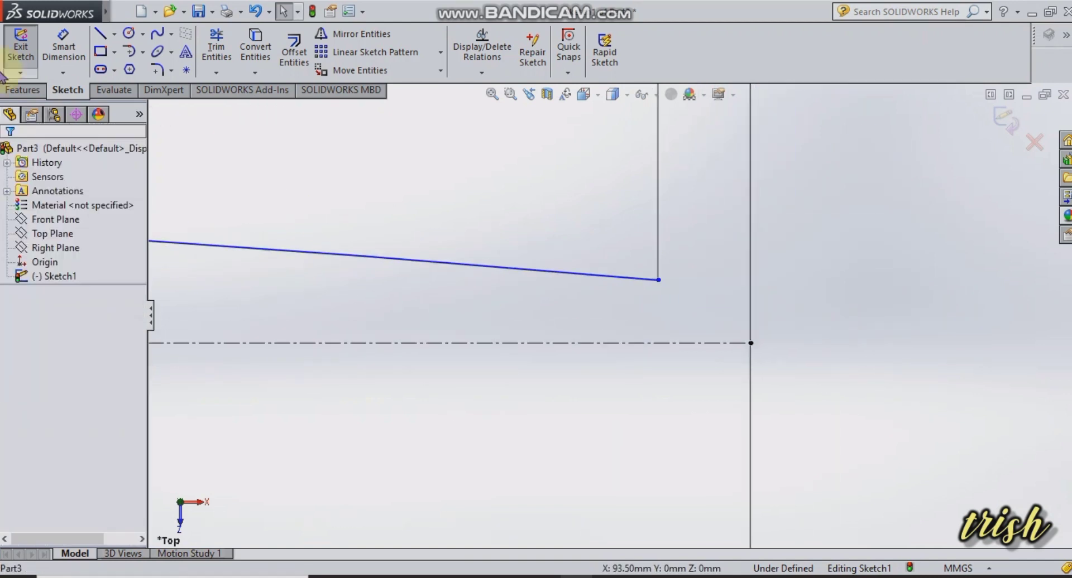
pyautogui.click(63, 47)
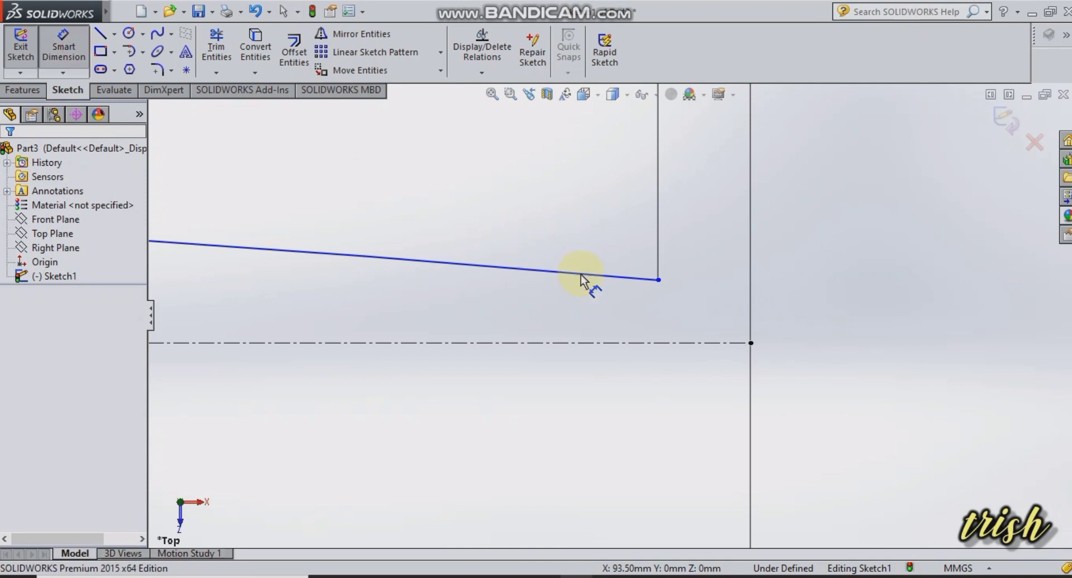
pyautogui.click(751, 343)
pyautogui.click(751, 342)
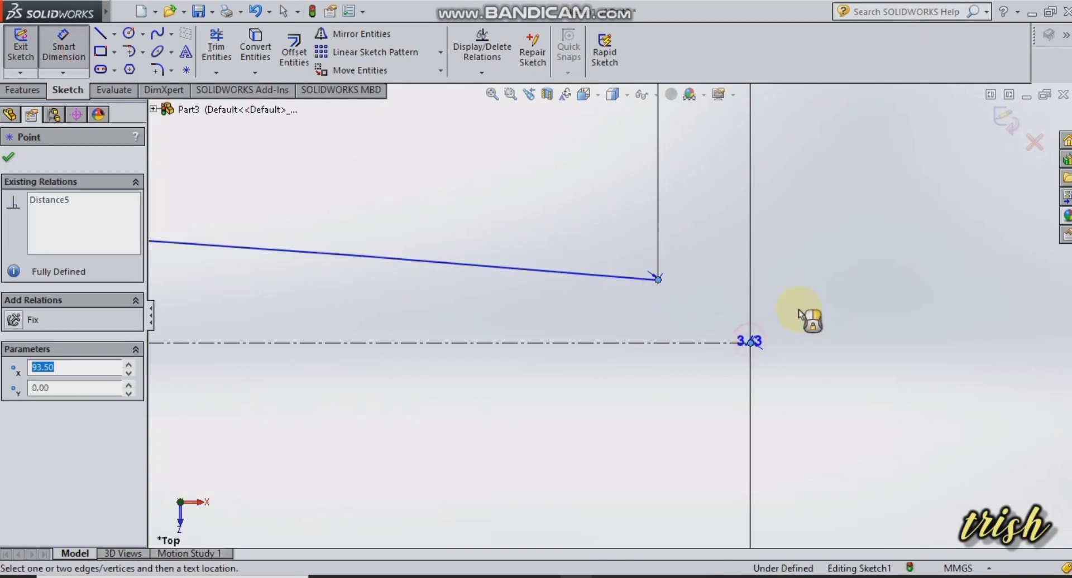
pyautogui.click(871, 316)
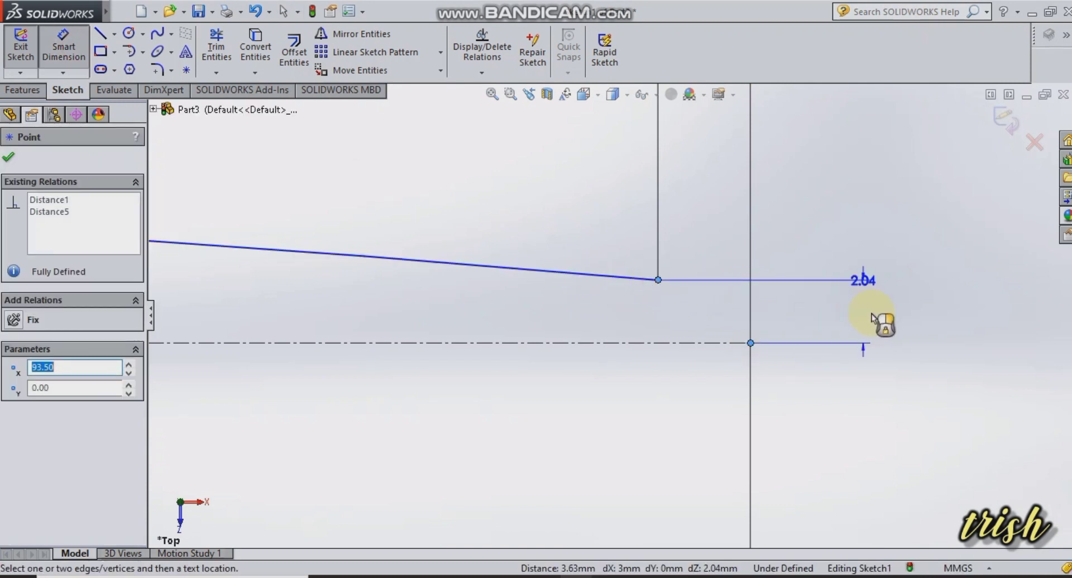
pyautogui.click(915, 323)
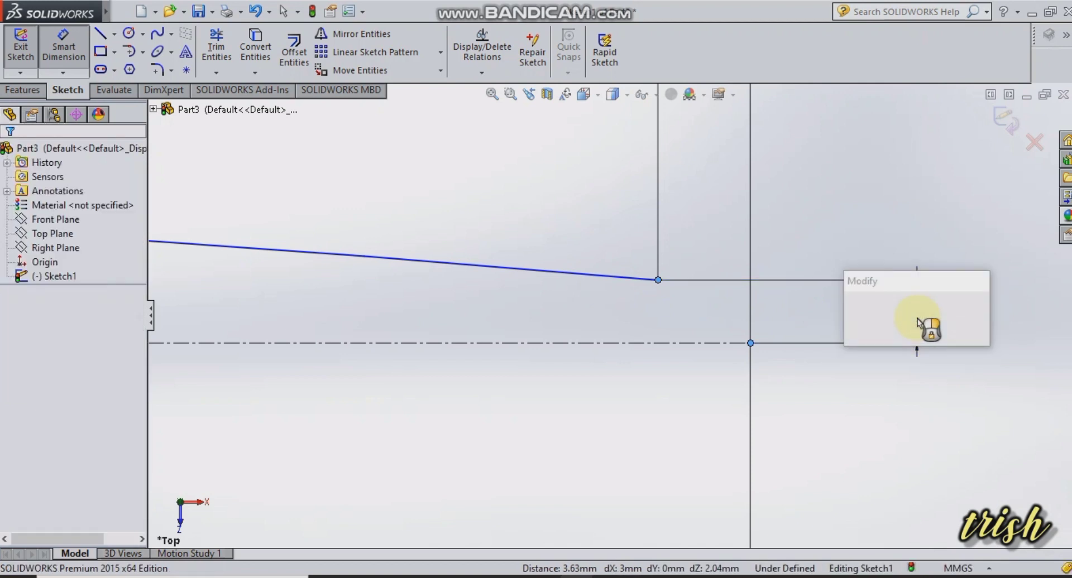
pyautogui.write('3')
pyautogui.press('Return')
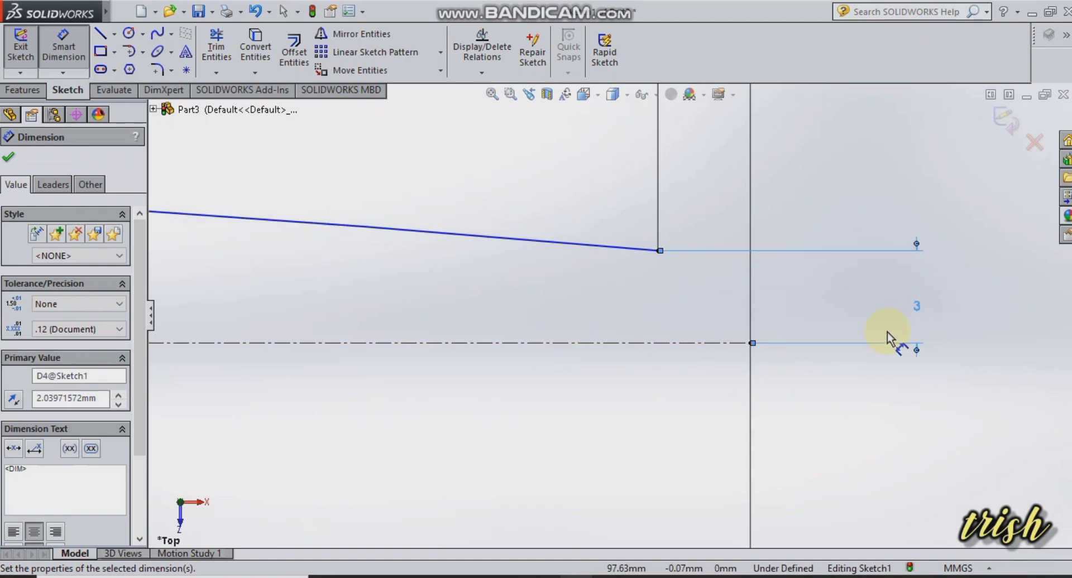
pyautogui.scroll(3, 714, 317)
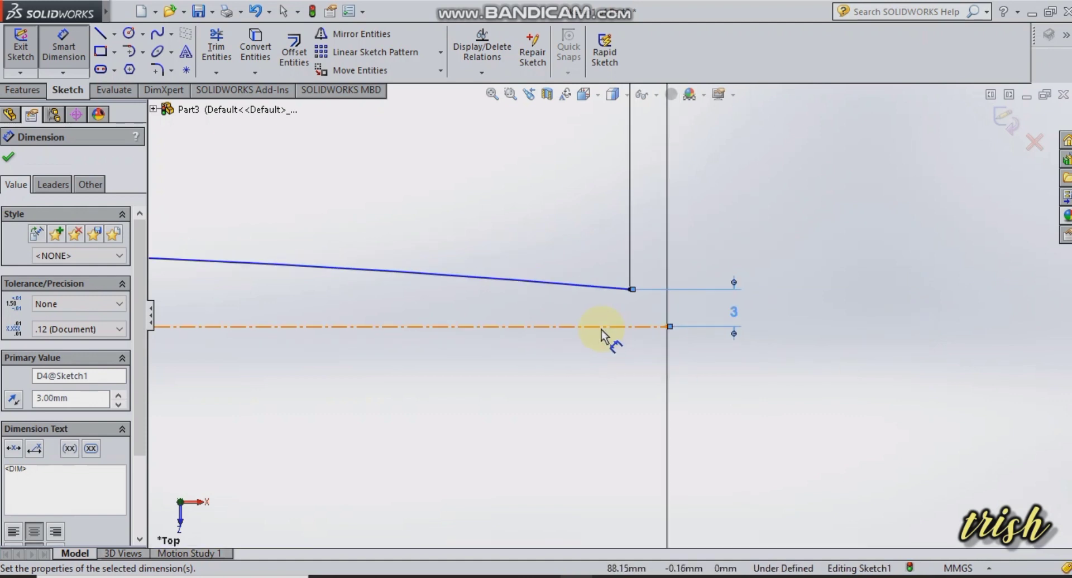
pyautogui.click(9, 160)
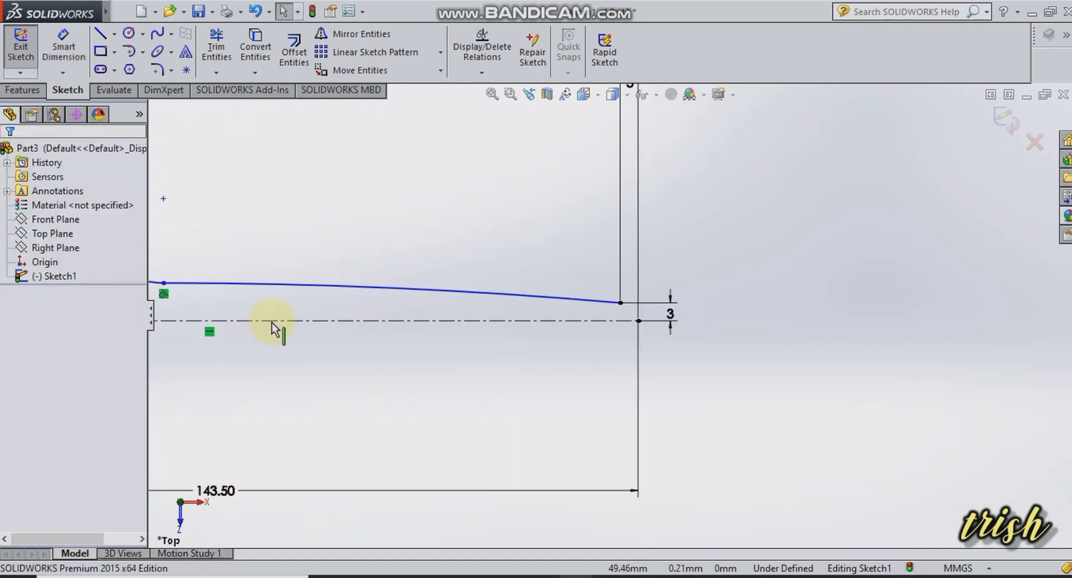
# Dimension the radius of the leftmost arc, starting at the centerline's left endpoint, as 10 mm
pyautogui.scroll(4, 272, 322)
pyautogui.scroll(-2, 247, 322)
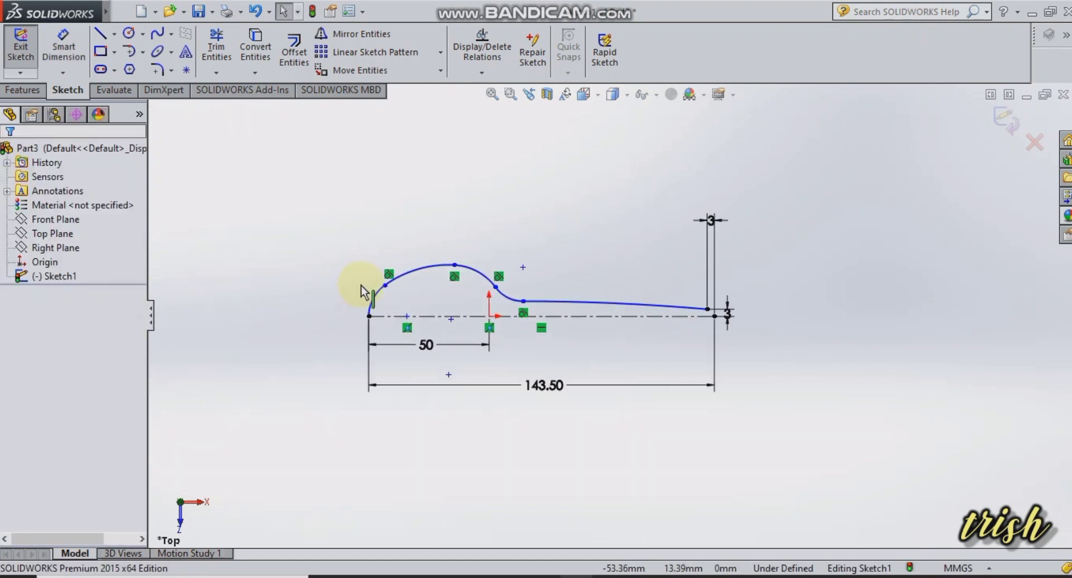
pyautogui.scroll(-2, 296, 276)
pyautogui.click(63, 46)
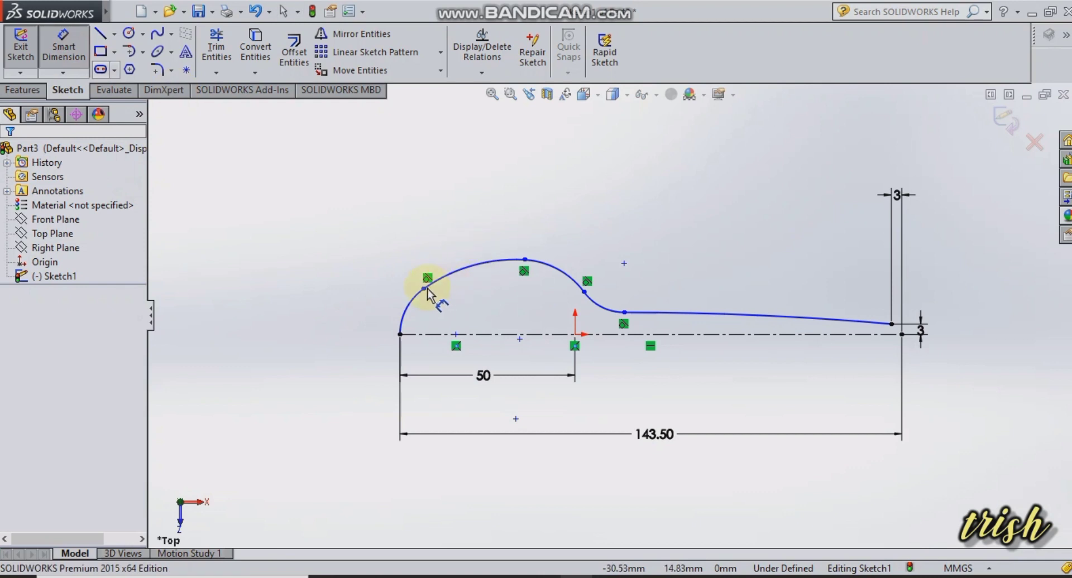
pyautogui.click(407, 306)
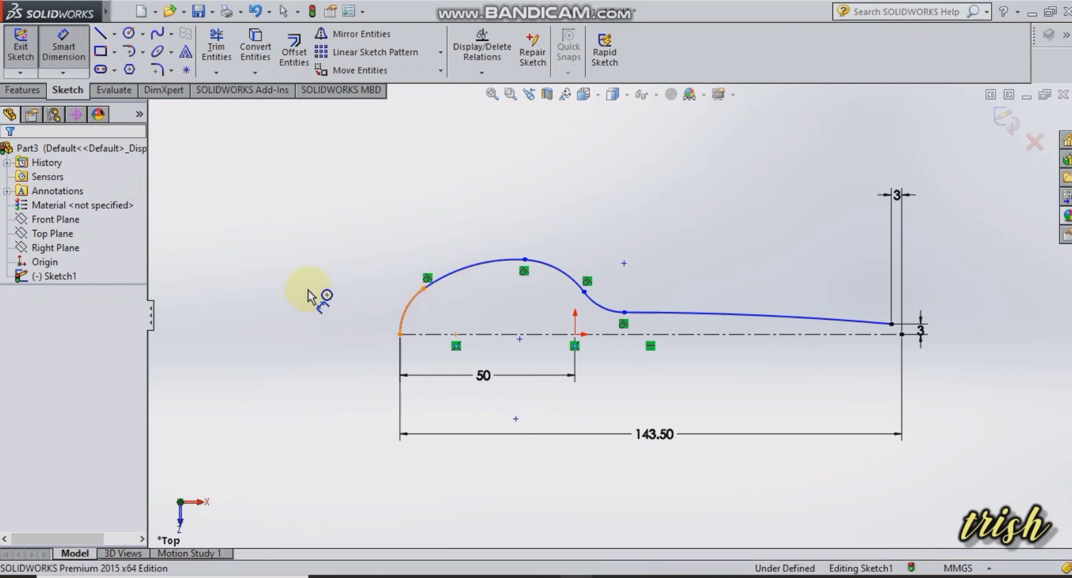
pyautogui.click(289, 287)
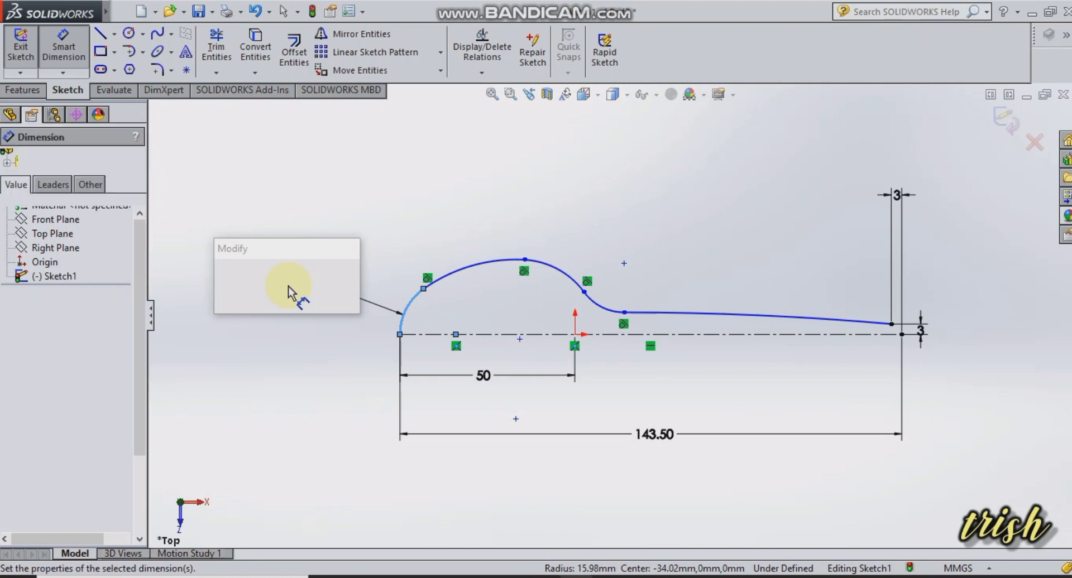
pyautogui.write('10')
pyautogui.press('Return')
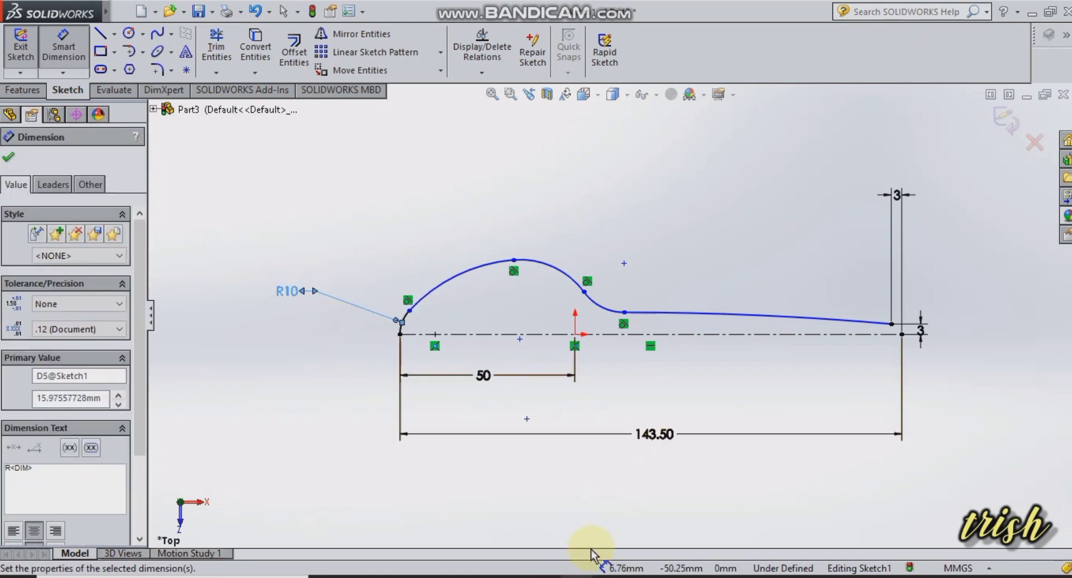
# Check the spoon reference drawing in Word, and dimension the second arc's radius in the SOLIDWORKS sketch as 40 mm
pyautogui.click(607, 577)
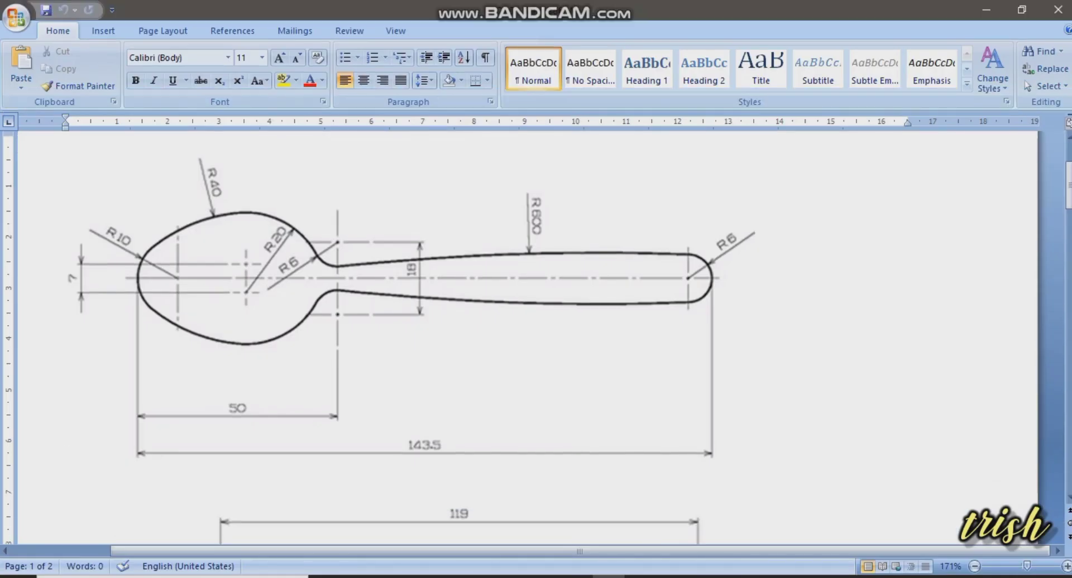
pyautogui.click(576, 577)
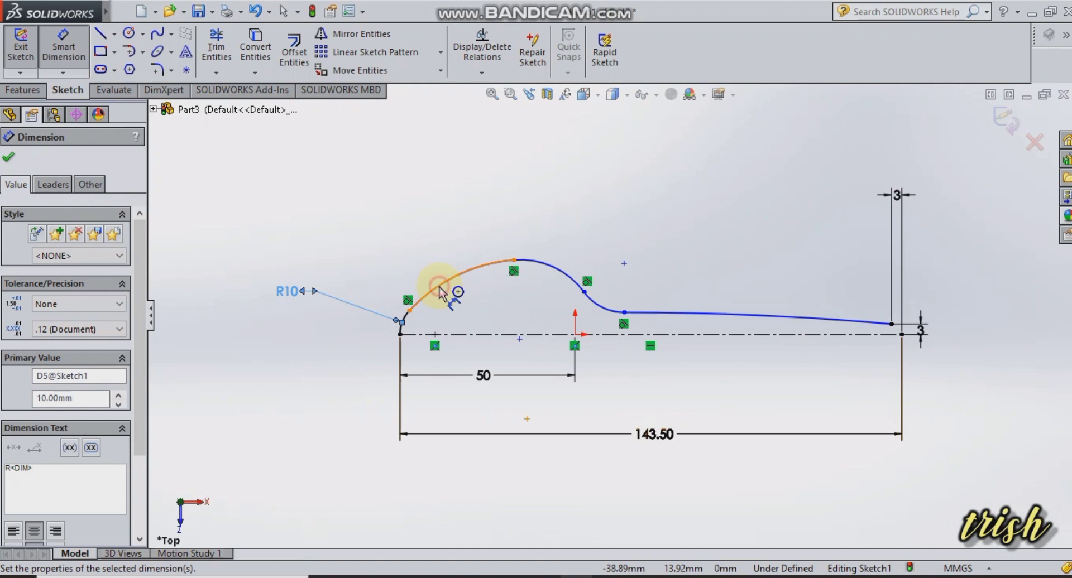
pyautogui.click(398, 234)
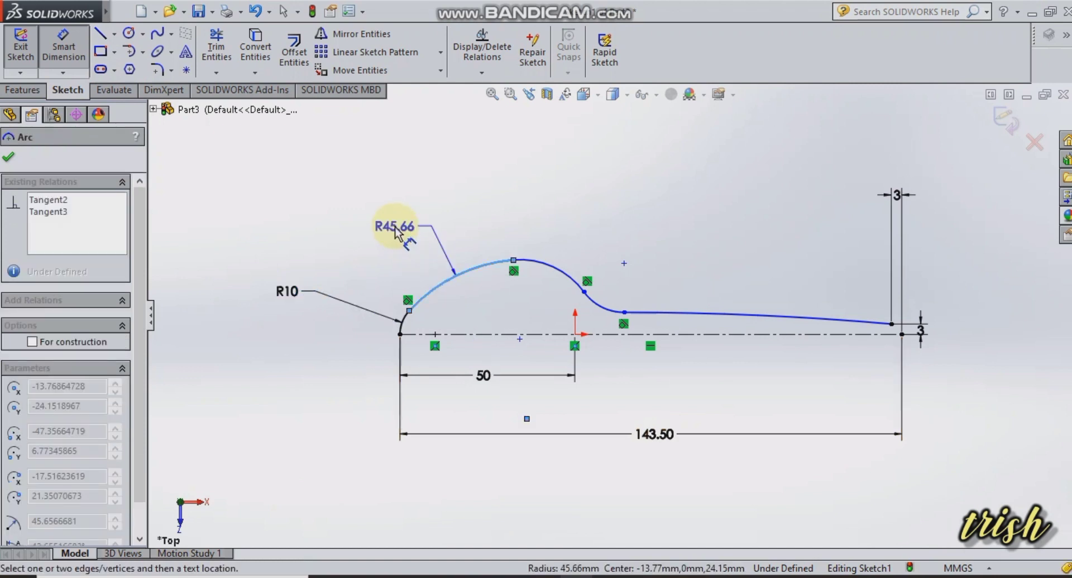
pyautogui.click(395, 230)
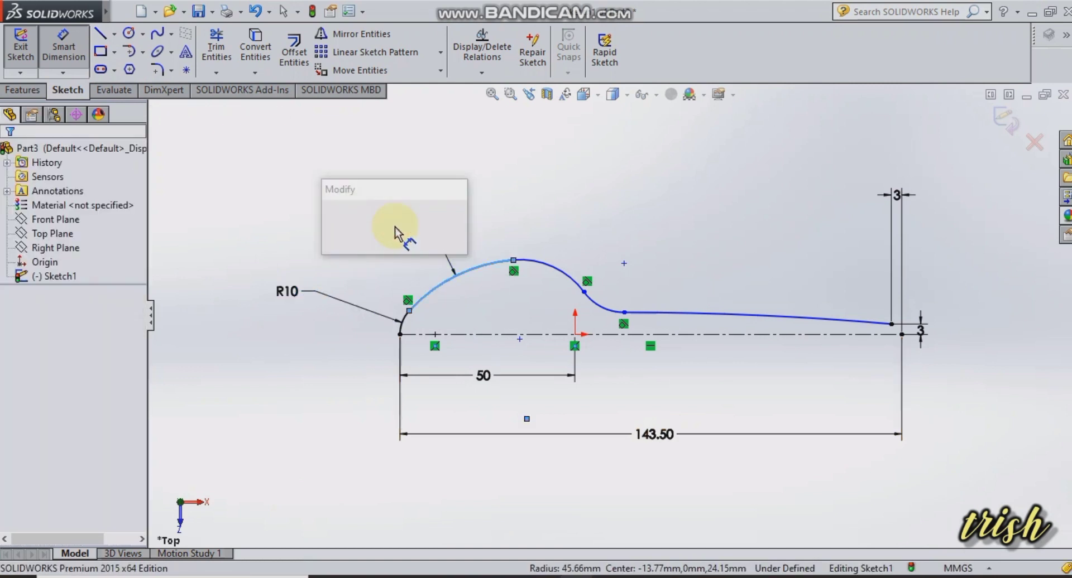
pyautogui.write('40')
pyautogui.press('Return')
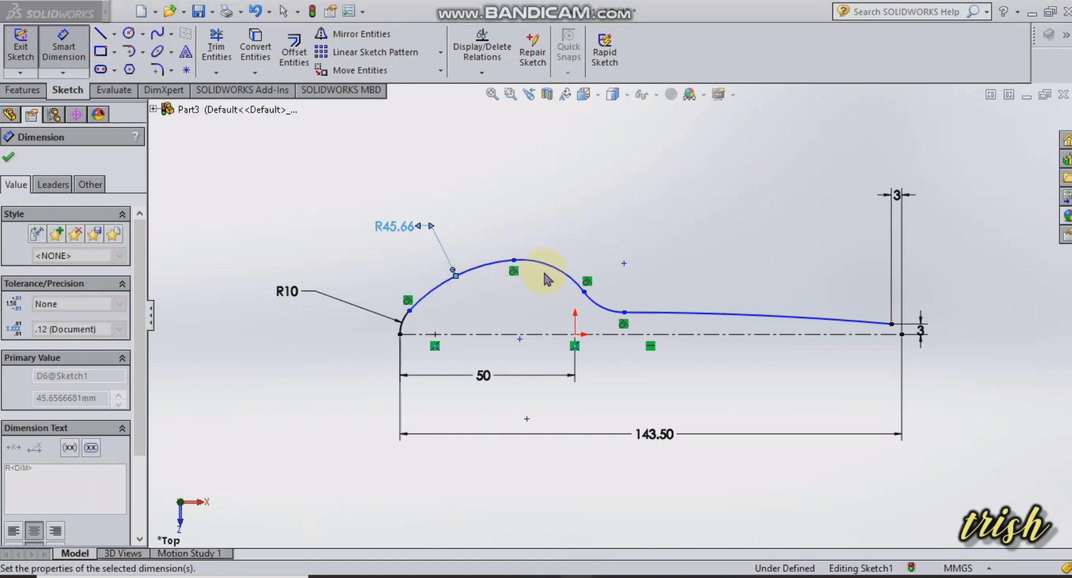
# Dimension the radius of the third arc, between the R40 arc and the small concave arc, as 20 mm
pyautogui.click(557, 270)
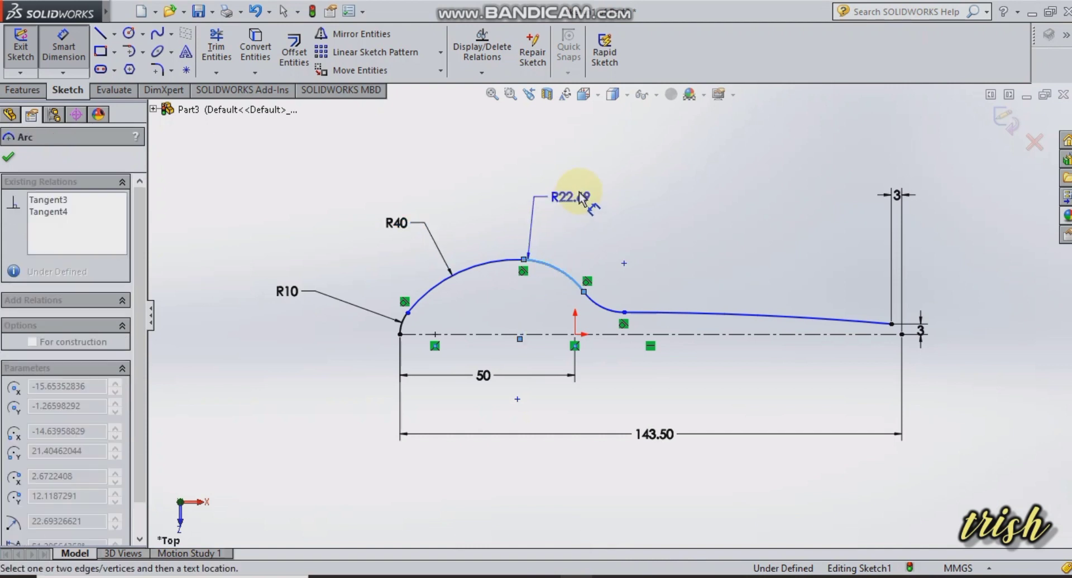
pyautogui.click(618, 187)
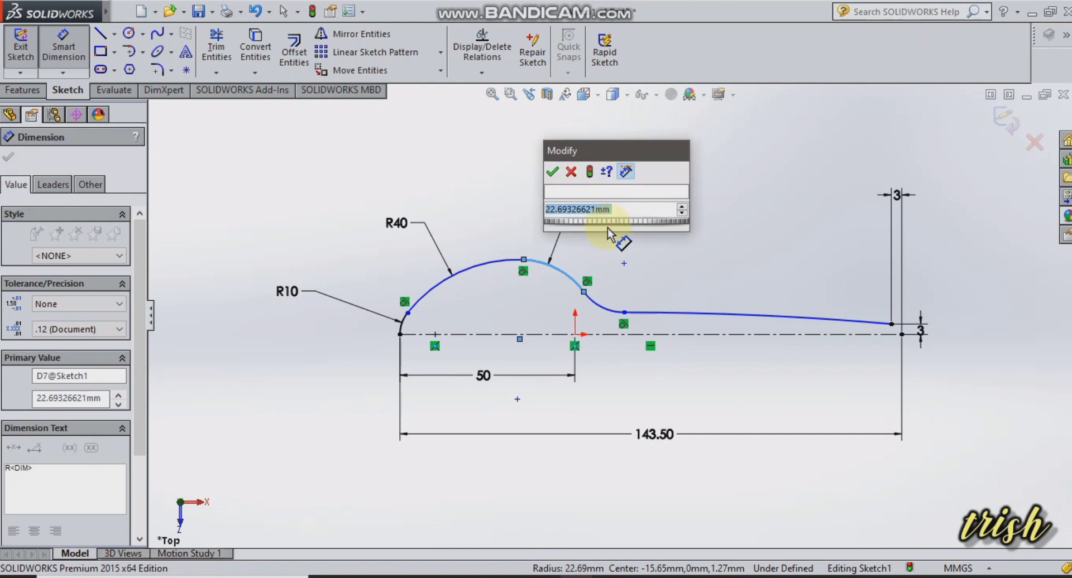
pyautogui.write('20')
pyautogui.press('Escape')
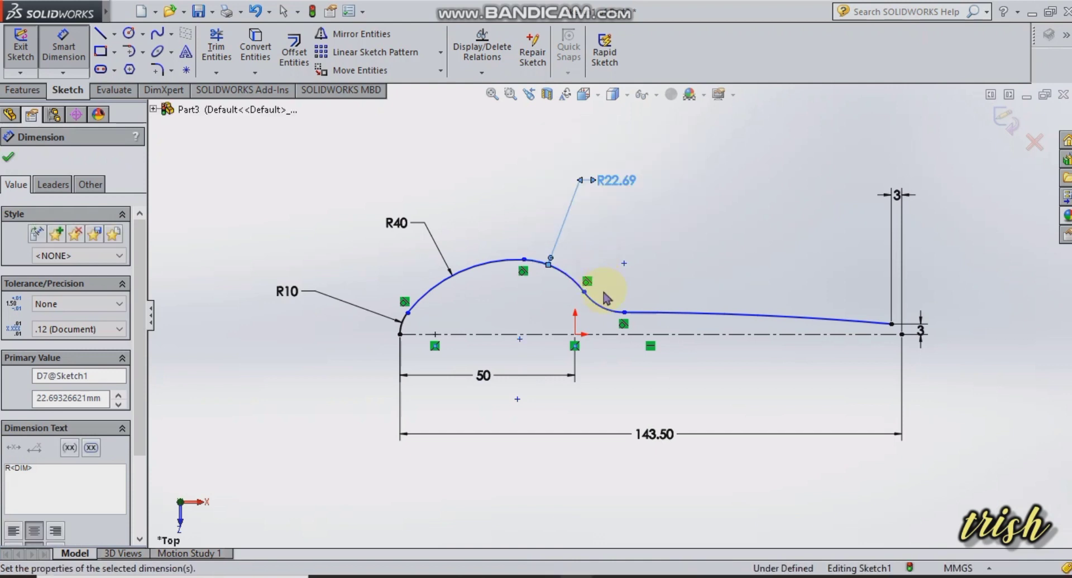
# Dimension the radius of the small concave arc near the origin as 6 mm
pyautogui.click(603, 310)
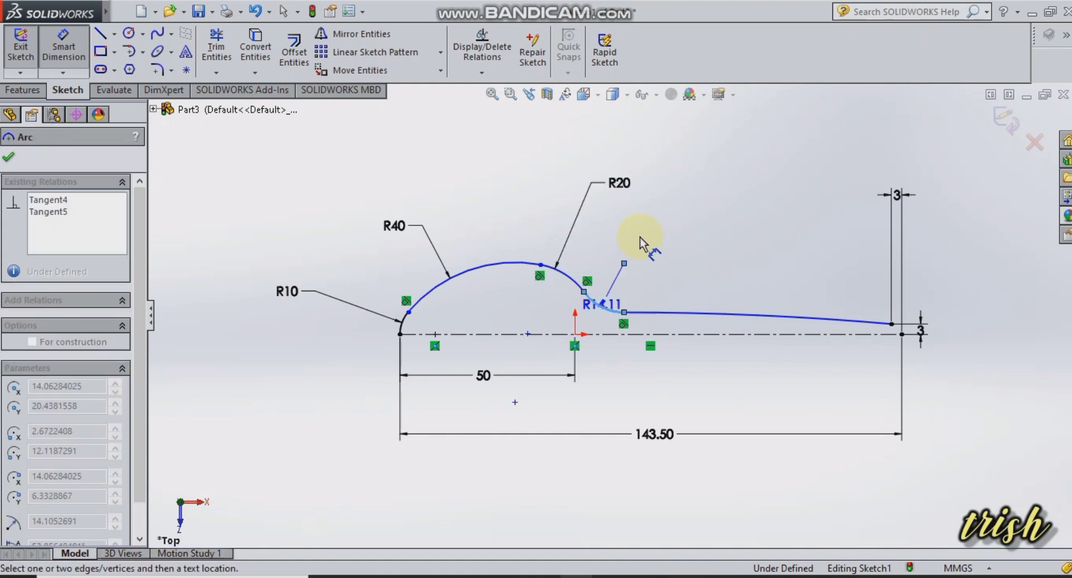
pyautogui.click(540, 322)
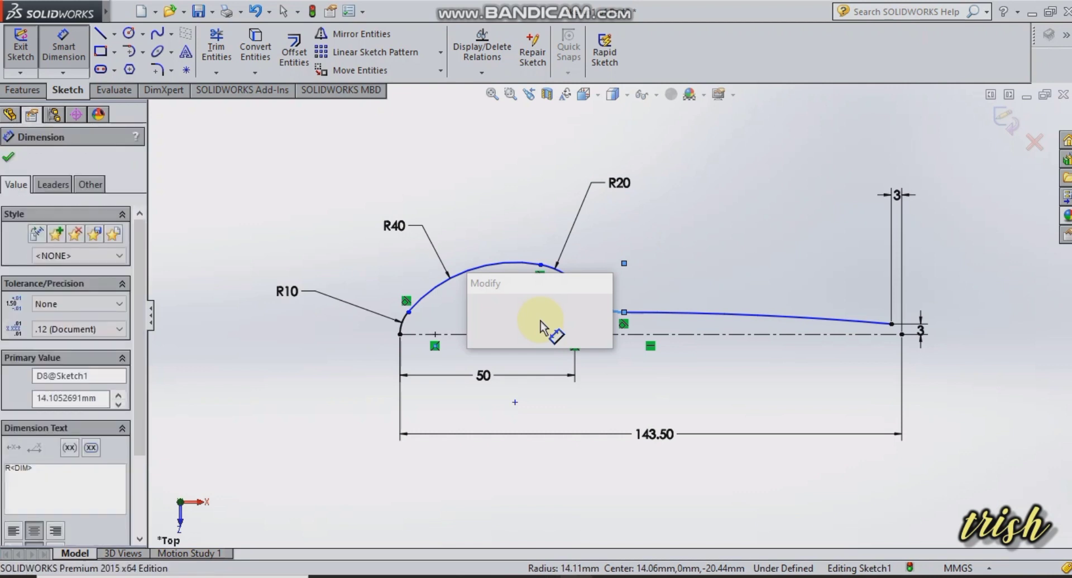
pyautogui.write('6')
pyautogui.press('Return')
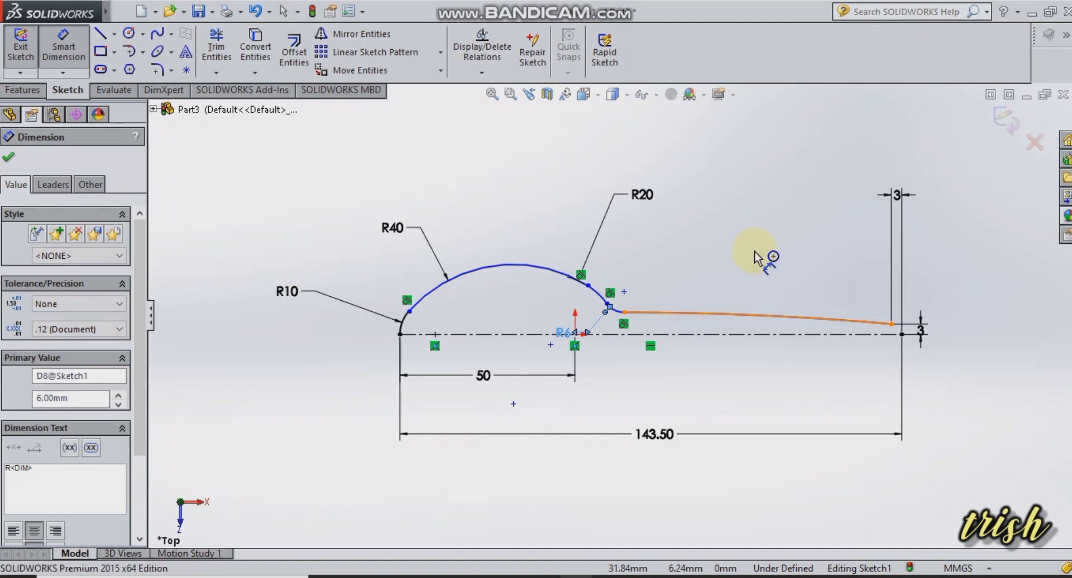
# Dimension the radius of the long handle arc as 600 mm and finish dimensioning
pyautogui.click(755, 318)
pyautogui.click(729, 246)
pyautogui.write('600')
pyautogui.press('Return')
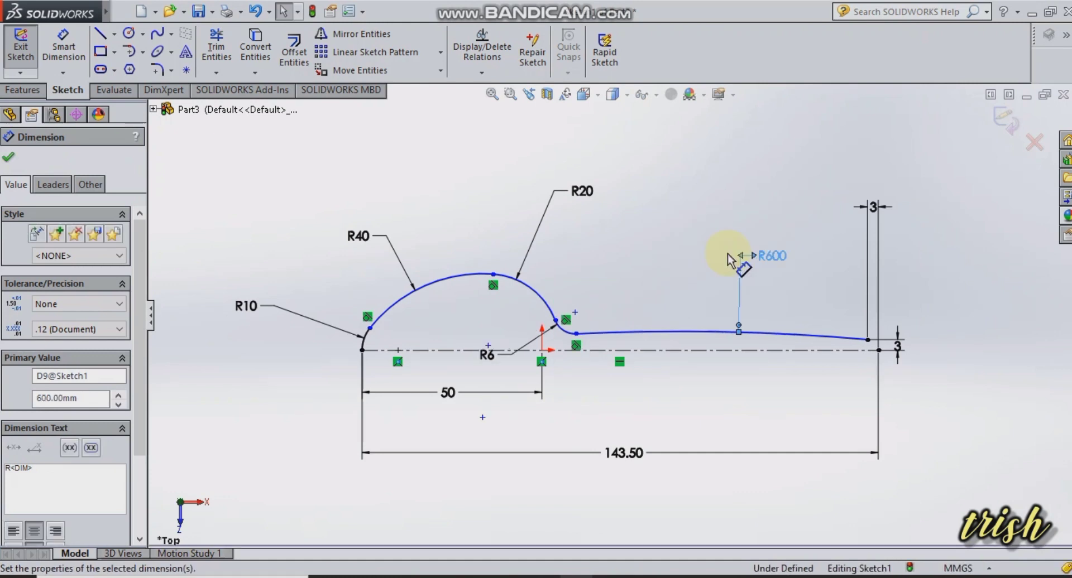
pyautogui.click(9, 159)
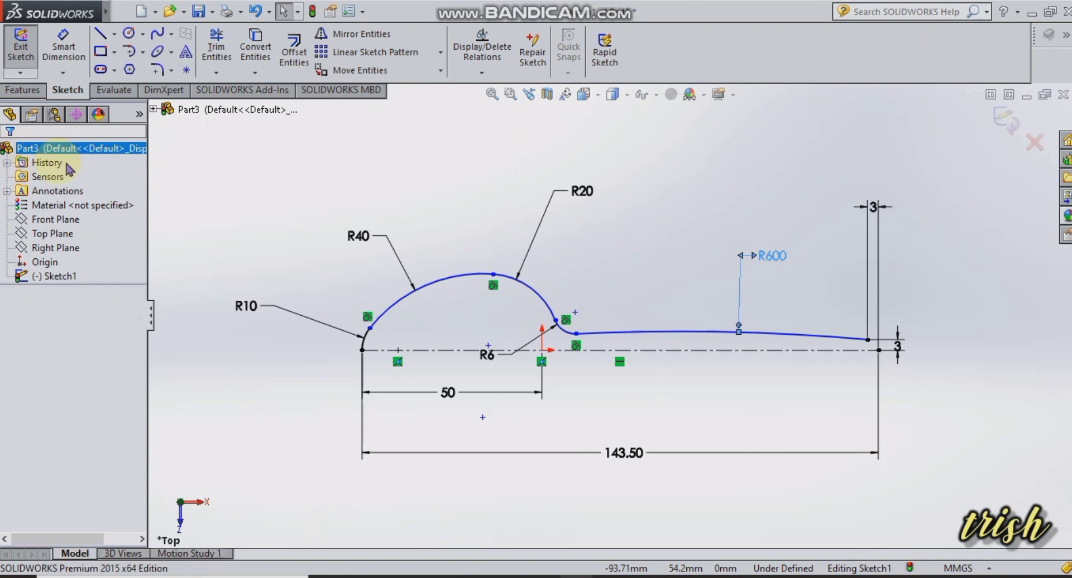
# Delete the 50 mm dimension between the centerline's left endpoint and the origin
pyautogui.click(448, 393)
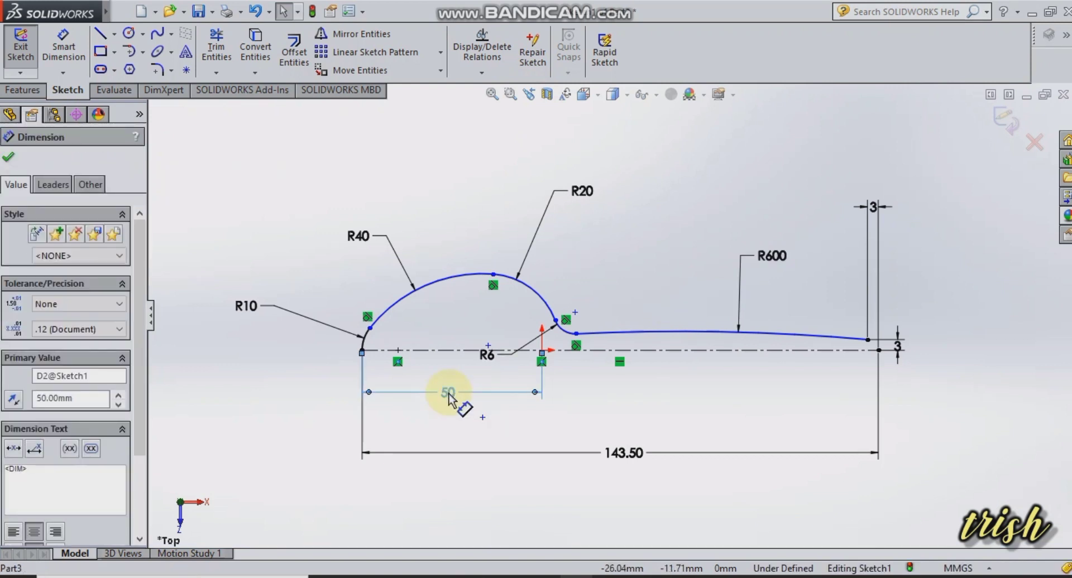
pyautogui.rightClick(449, 393)
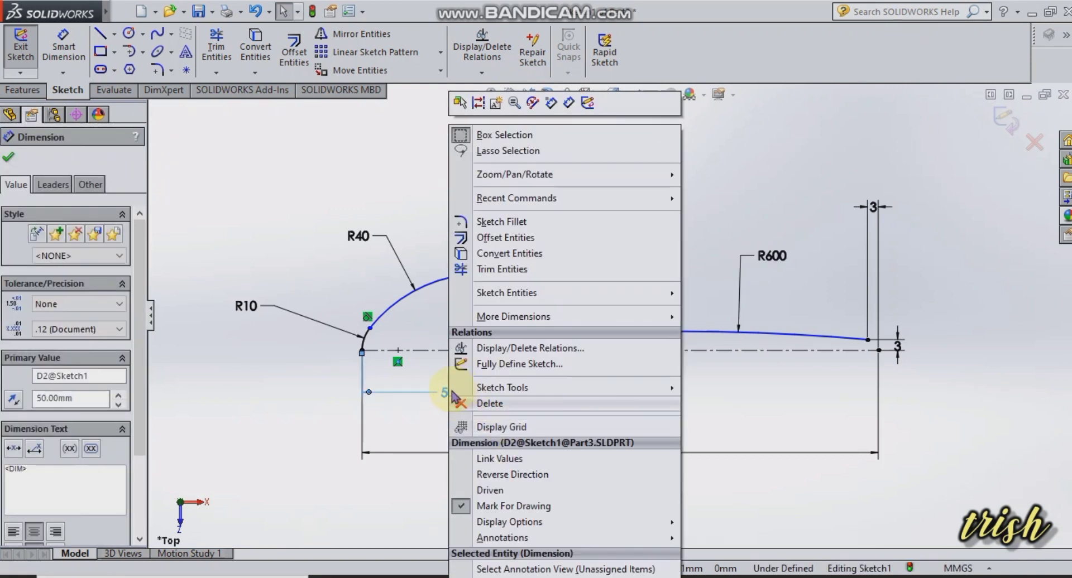
pyautogui.click(496, 406)
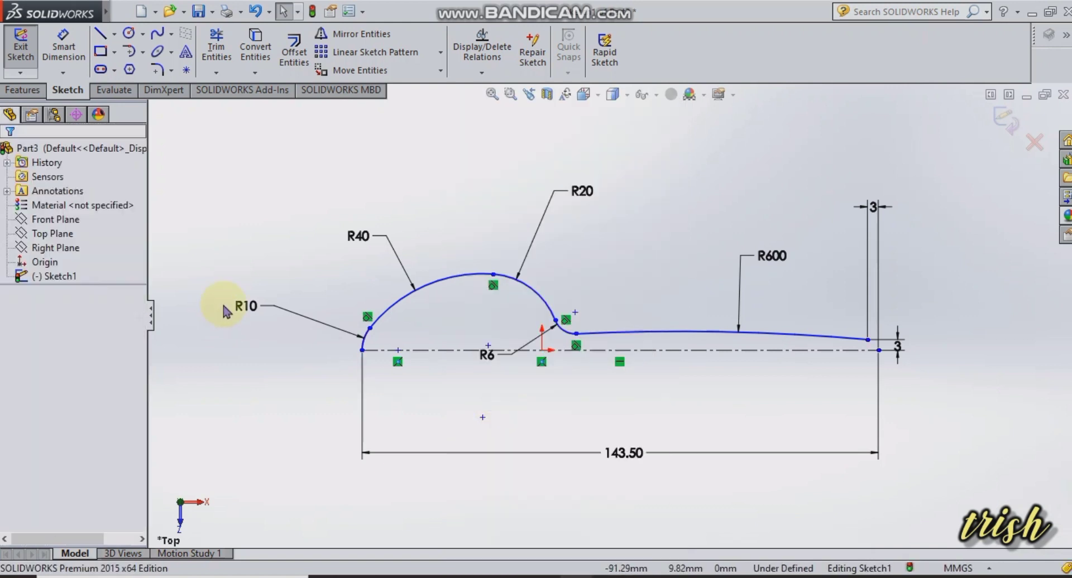
# Dimension the horizontal distance from the centerline's left endpoint to the R6 arc's center point as 50 mm
pyautogui.click(63, 47)
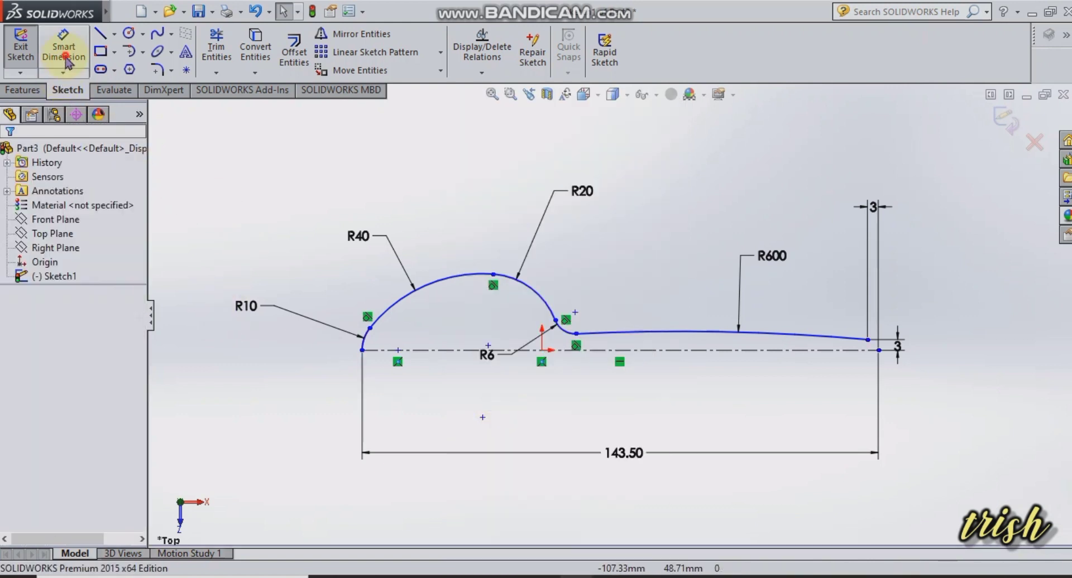
pyautogui.click(361, 350)
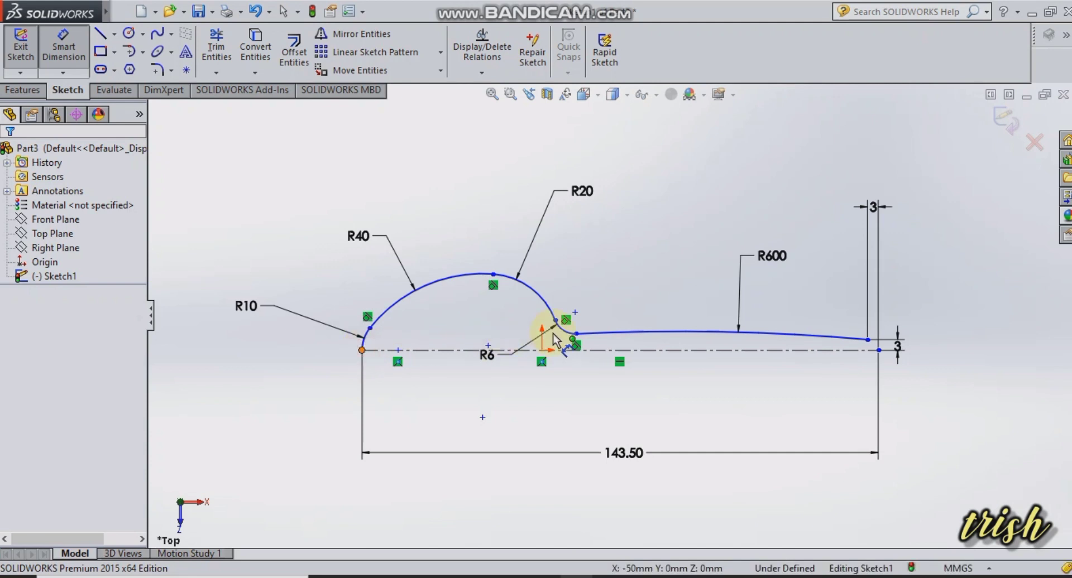
pyautogui.click(575, 313)
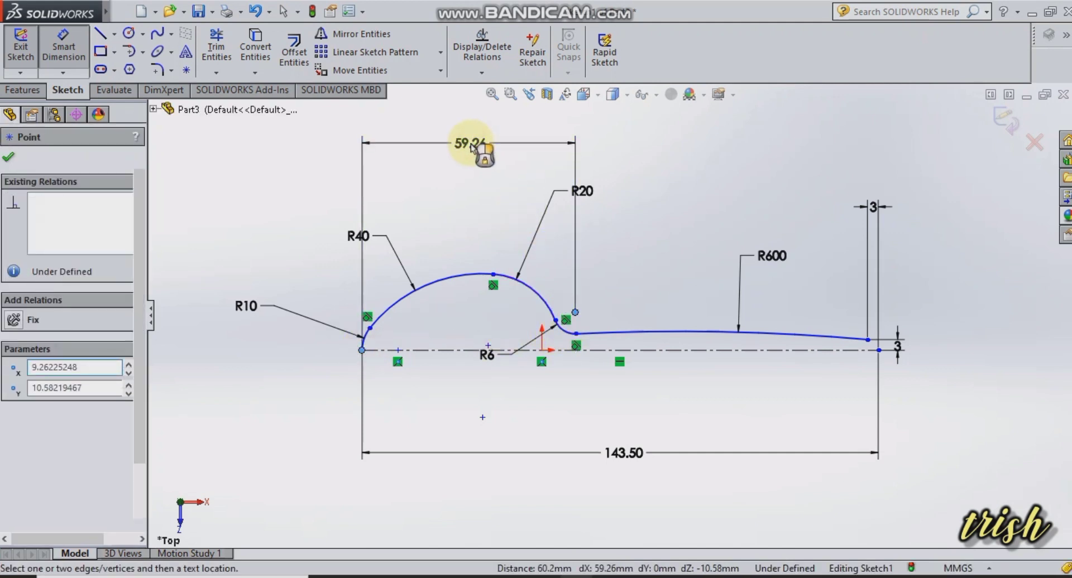
pyautogui.click(472, 146)
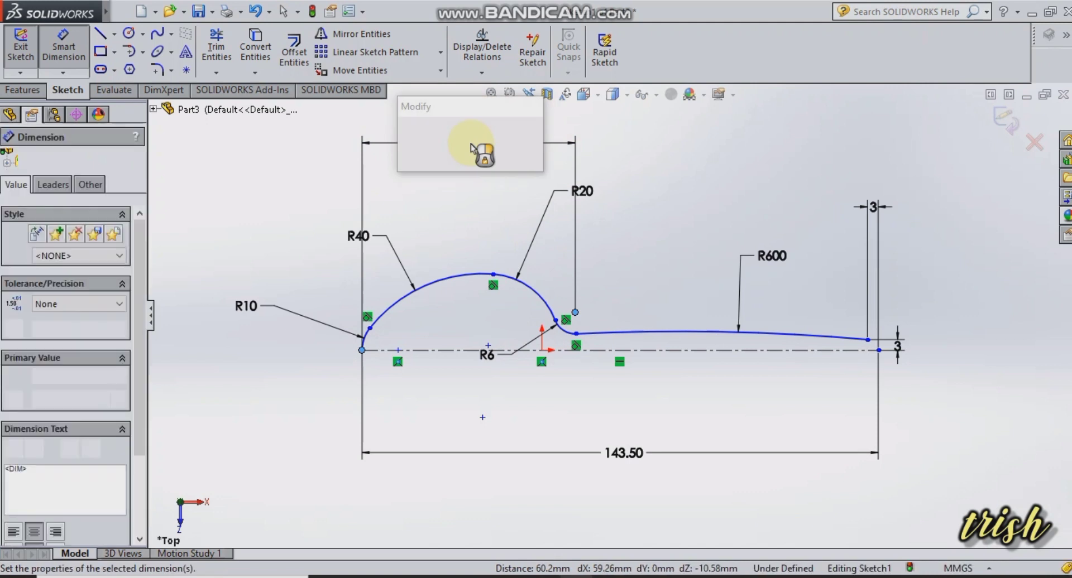
pyautogui.write('50')
pyautogui.press('Escape')
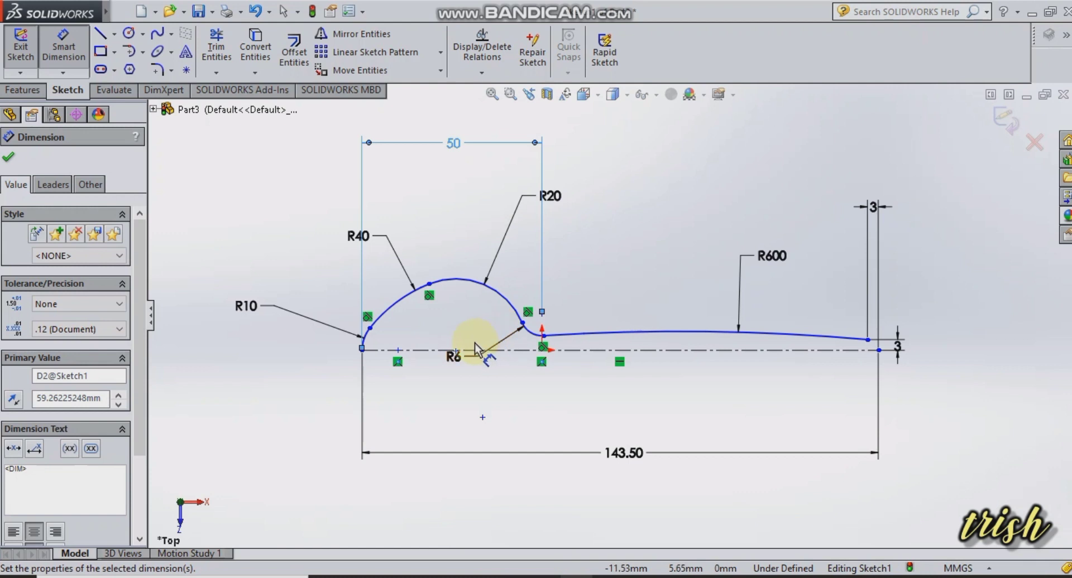
pyautogui.scroll(3, 456, 356)
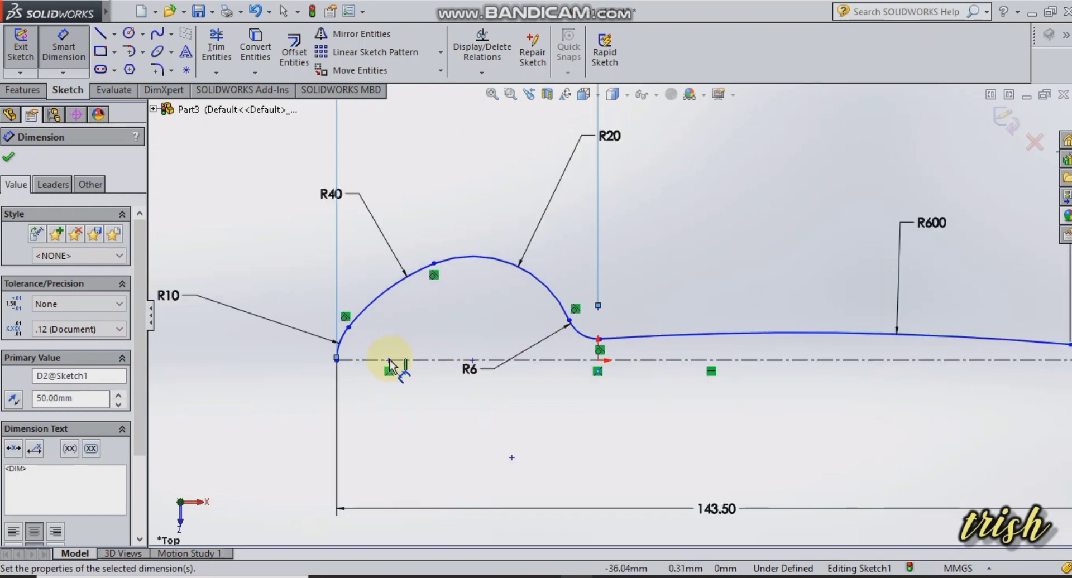
pyautogui.click(336, 361)
pyautogui.click(472, 361)
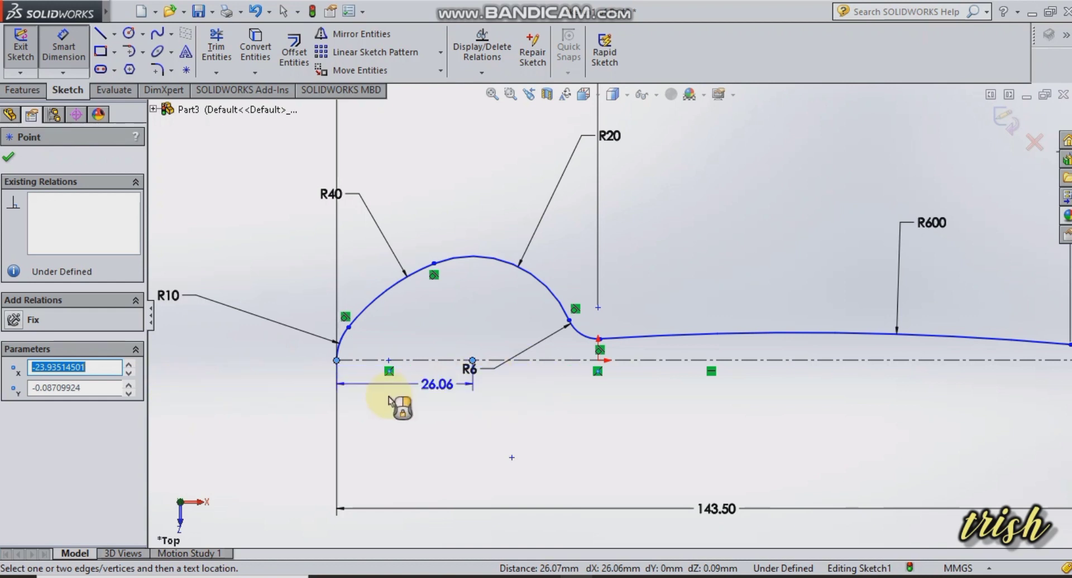
pyautogui.press('Escape')
pyautogui.click(484, 258)
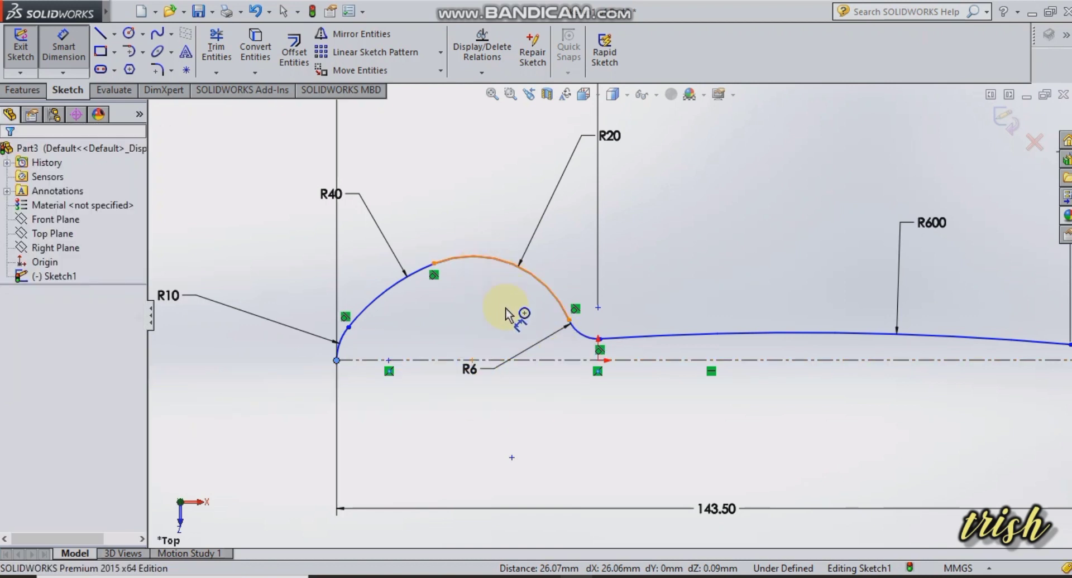
pyautogui.press('Escape')
pyautogui.click(524, 272)
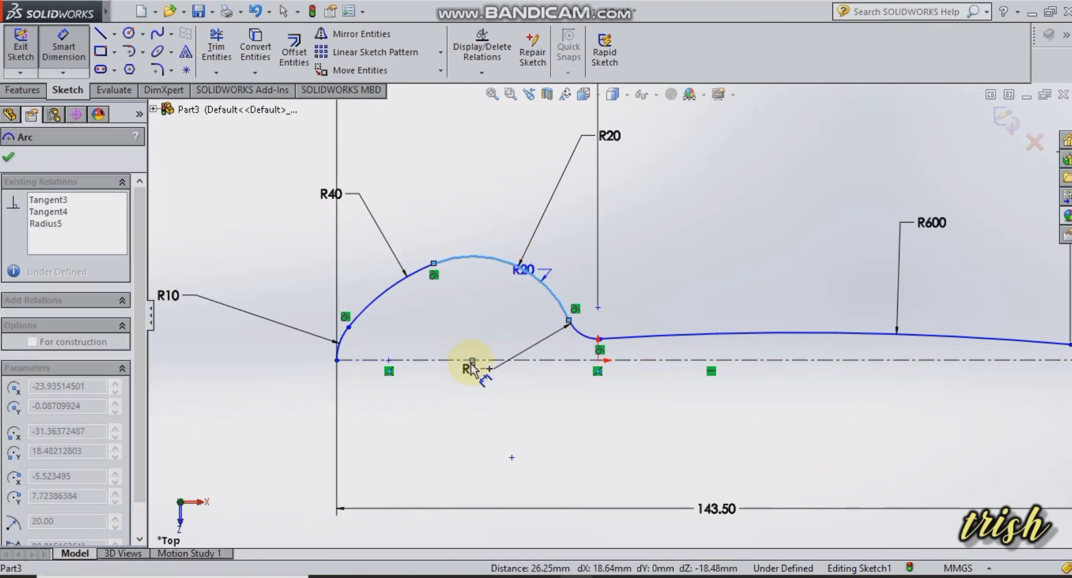
pyautogui.press('Escape')
pyautogui.click(473, 263)
pyautogui.press('Escape')
pyautogui.press('Escape')
# Move the junction of the R40 and R20 arcs to about X -25.3, Y 16.4 mm, and shift the R6 label clear of the R20 arc's center point
pyautogui.moveTo(434, 262); pyautogui.dragTo(466, 275)
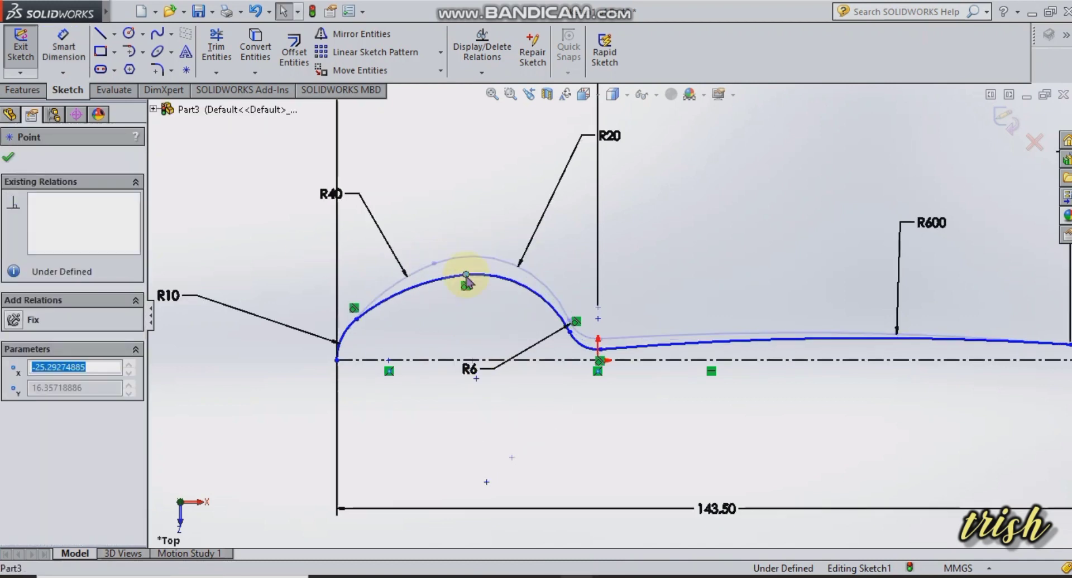
pyautogui.click(10, 157)
pyautogui.click(62, 49)
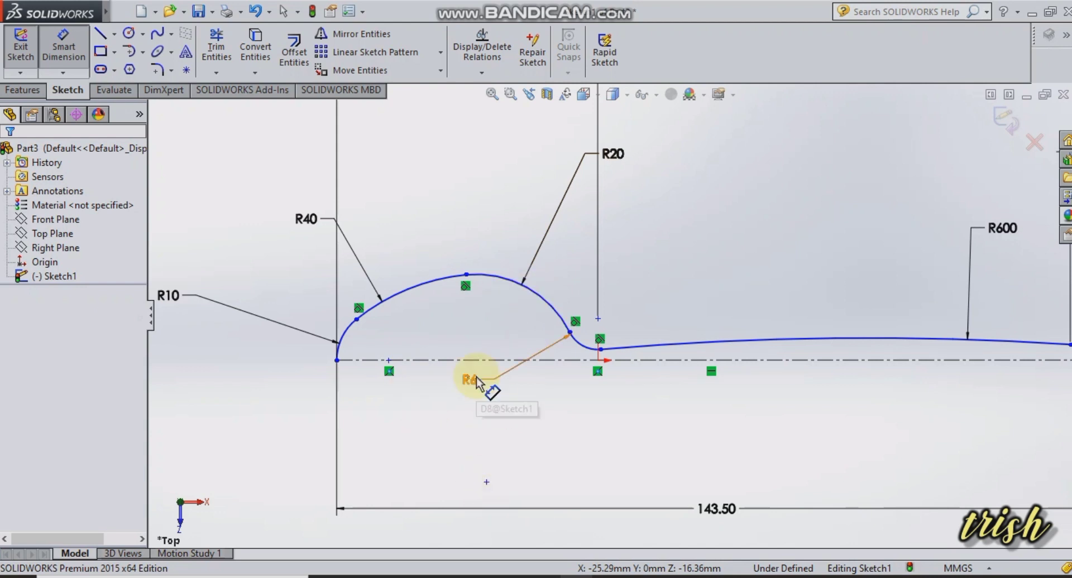
pyautogui.scroll(-4, 497, 377)
pyautogui.moveTo(497, 380); pyautogui.dragTo(642, 402)
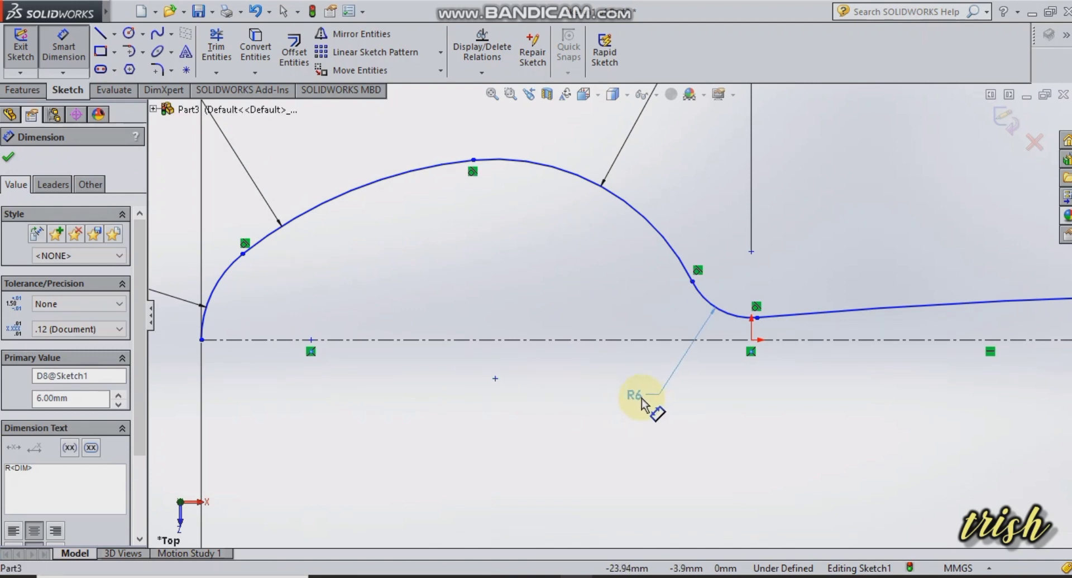
# Dimension the vertical distance between the centerline's left endpoint and the R20 arc's center point as 3.50 mm
pyautogui.click(495, 379)
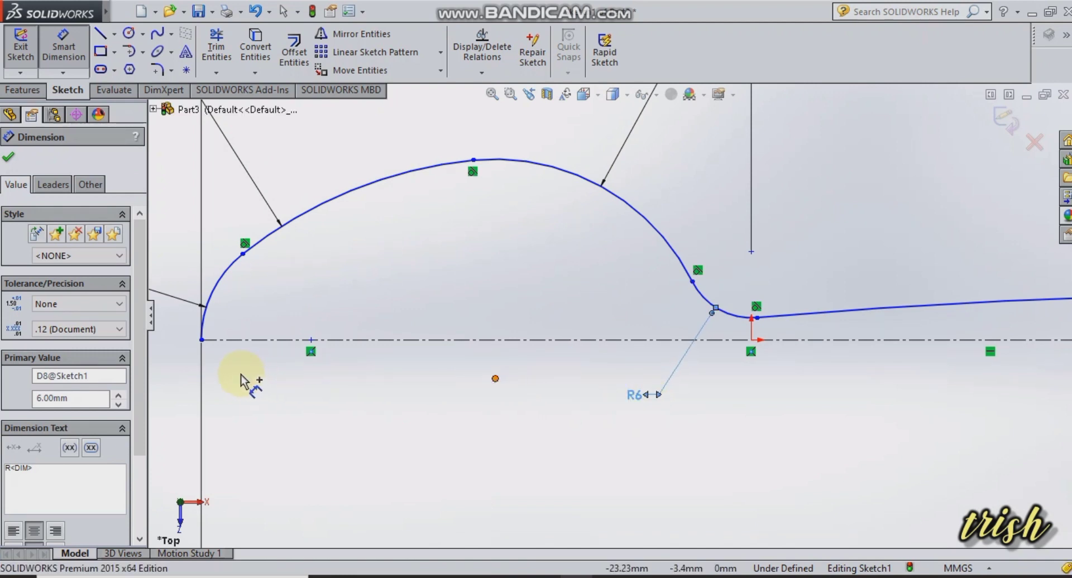
pyautogui.click(202, 340)
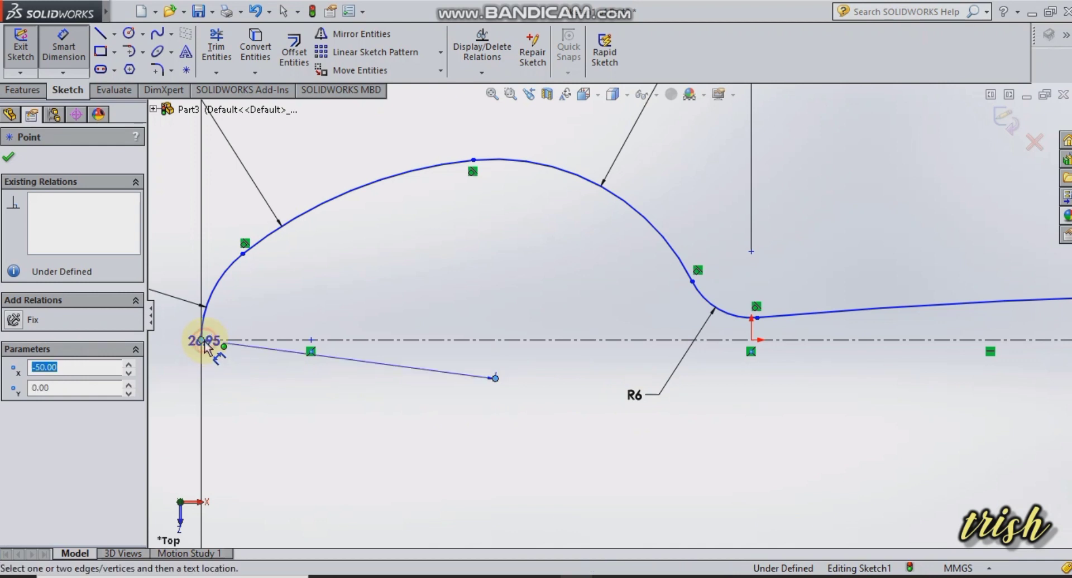
pyautogui.scroll(1, 186, 404)
pyautogui.scroll(-4, 186, 404)
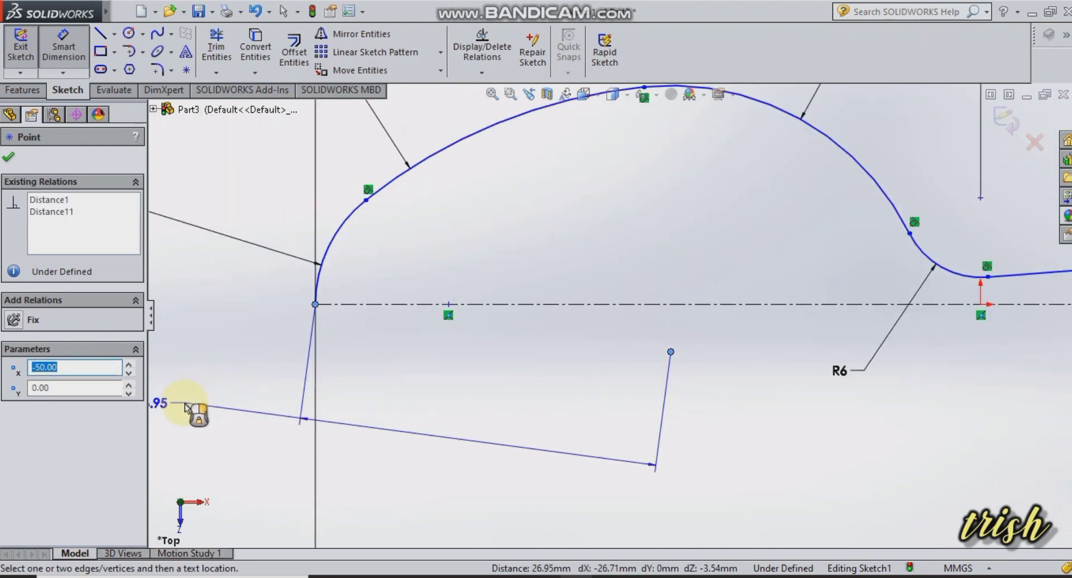
pyautogui.scroll(-3, 274, 340)
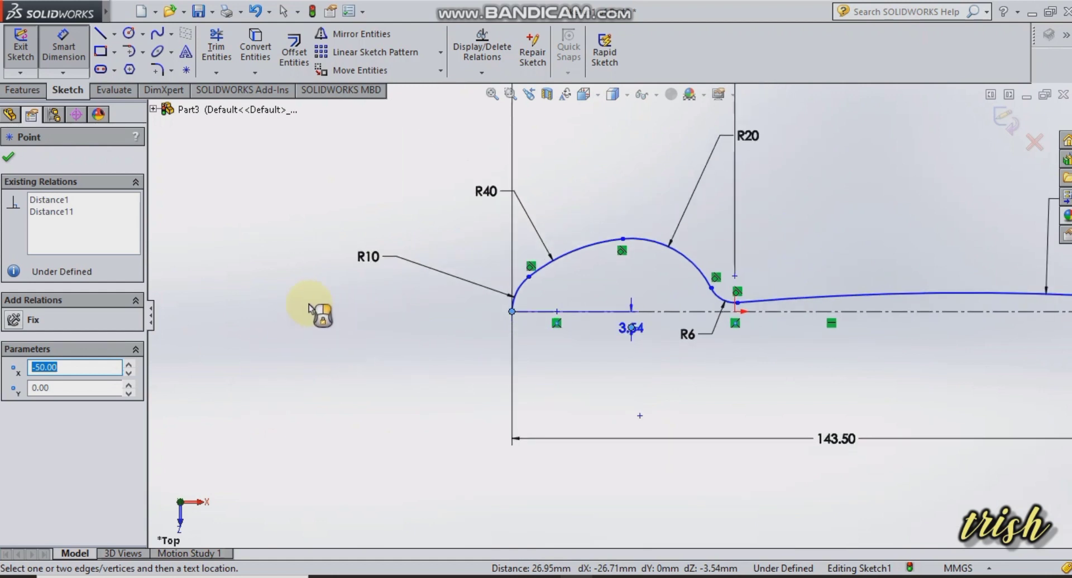
pyautogui.click(314, 324)
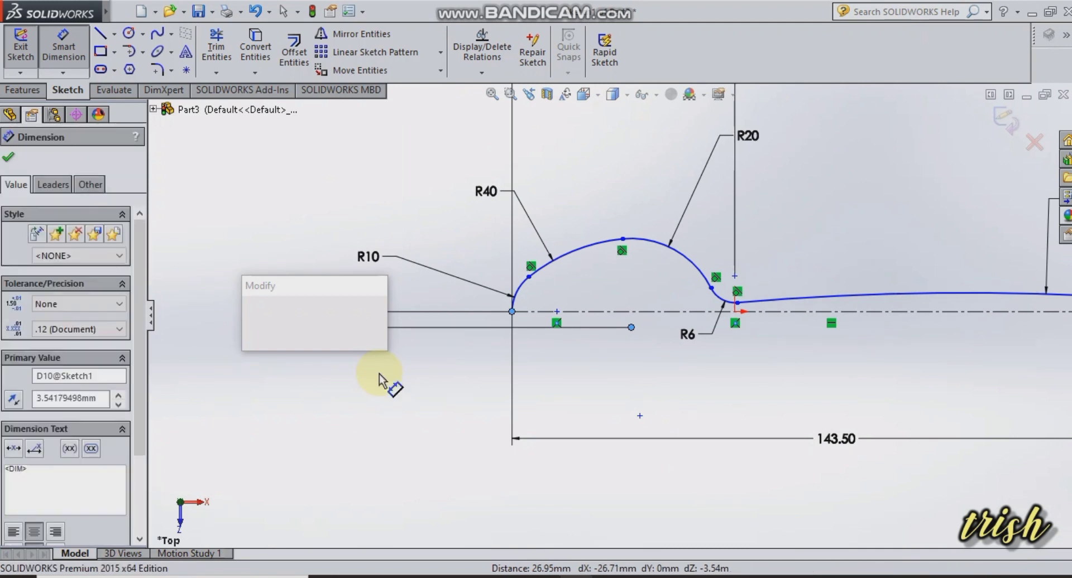
pyautogui.write('3.50')
pyautogui.press('Return')
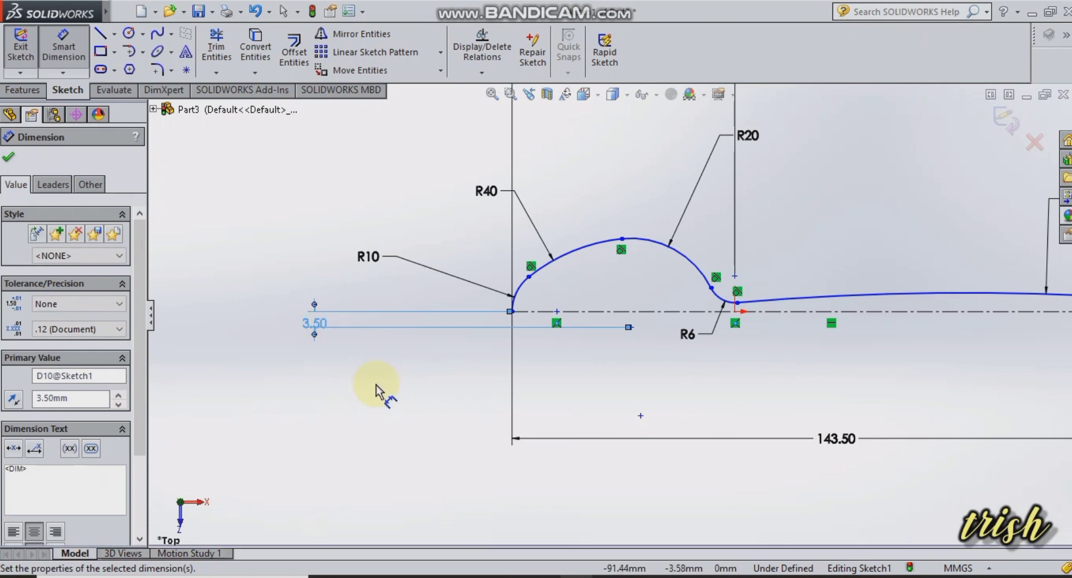
pyautogui.click(9, 157)
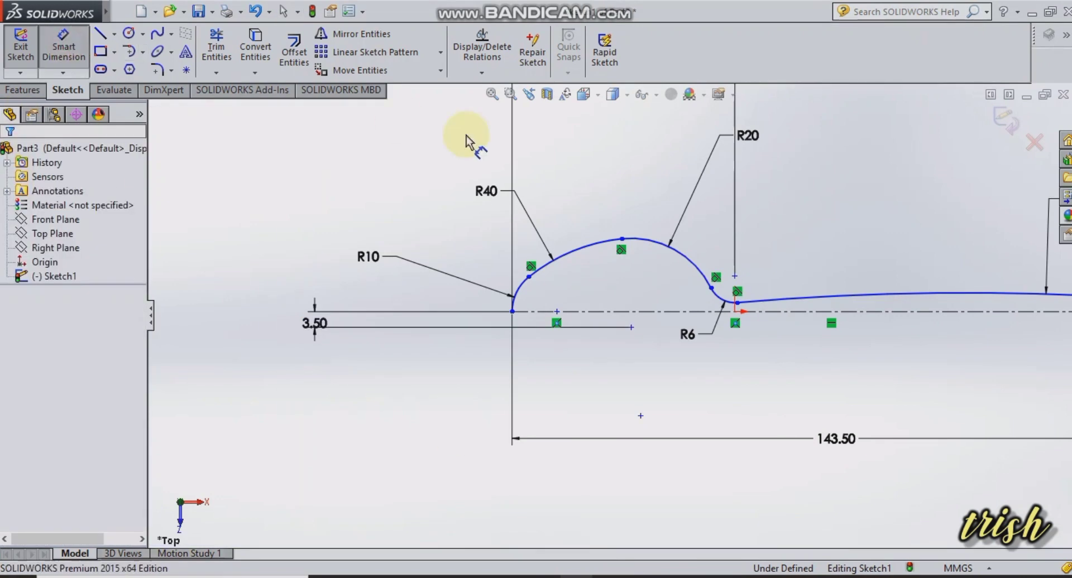
# Dimension the vertical distance from the R6 arc's center point to the centerline as 9 mm and finish dimensioning
pyautogui.scroll(-2, 824, 276)
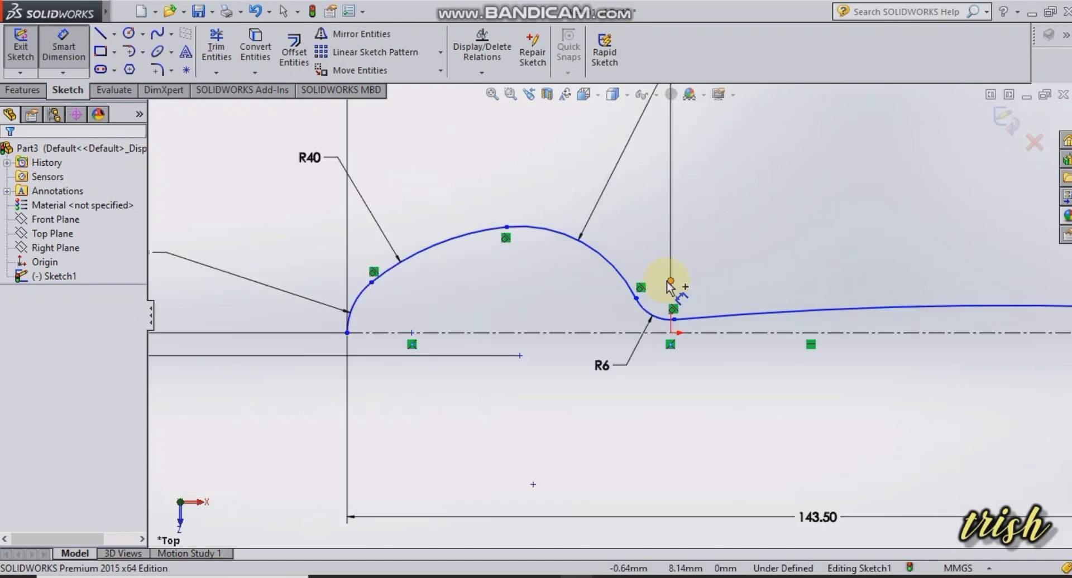
pyautogui.click(709, 328)
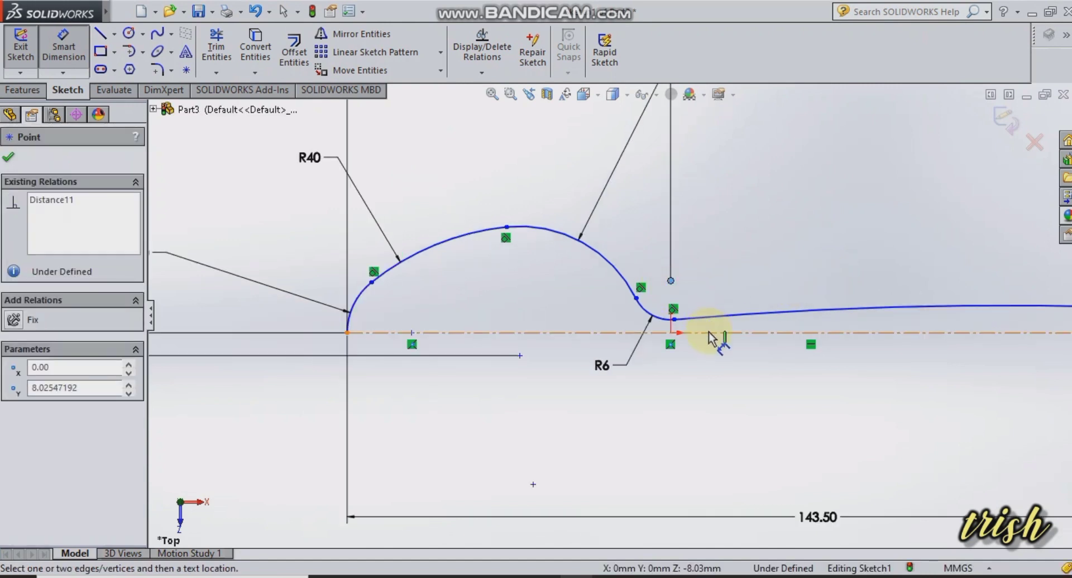
pyautogui.click(709, 333)
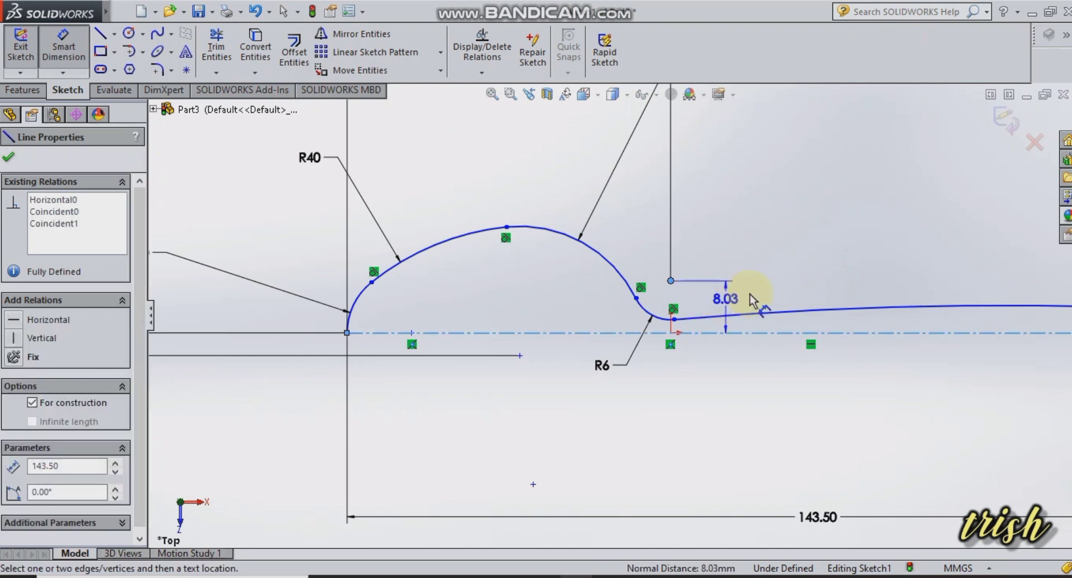
pyautogui.click(750, 301)
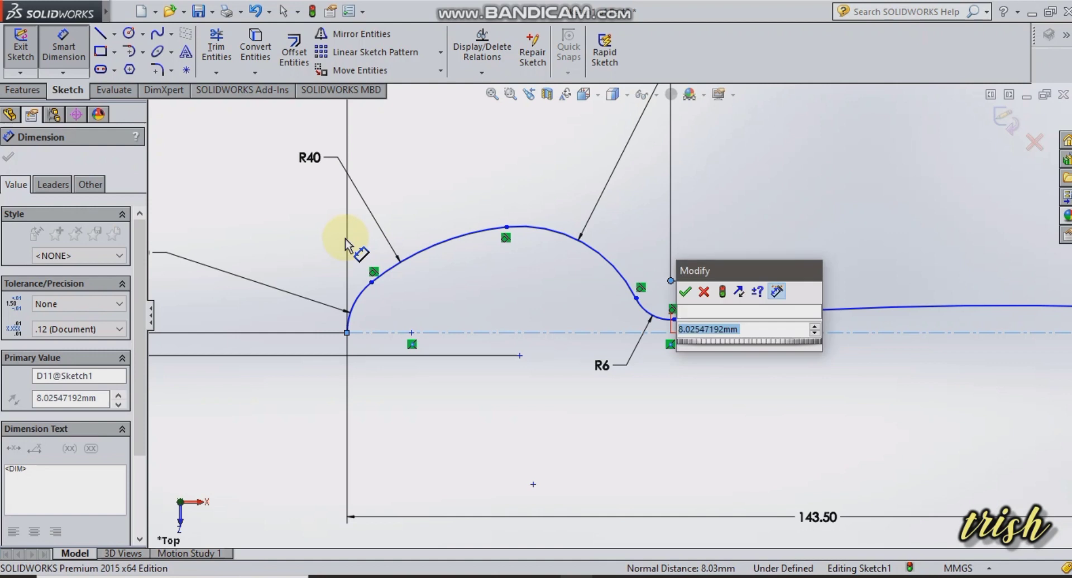
pyautogui.write('9')
pyautogui.press('Escape')
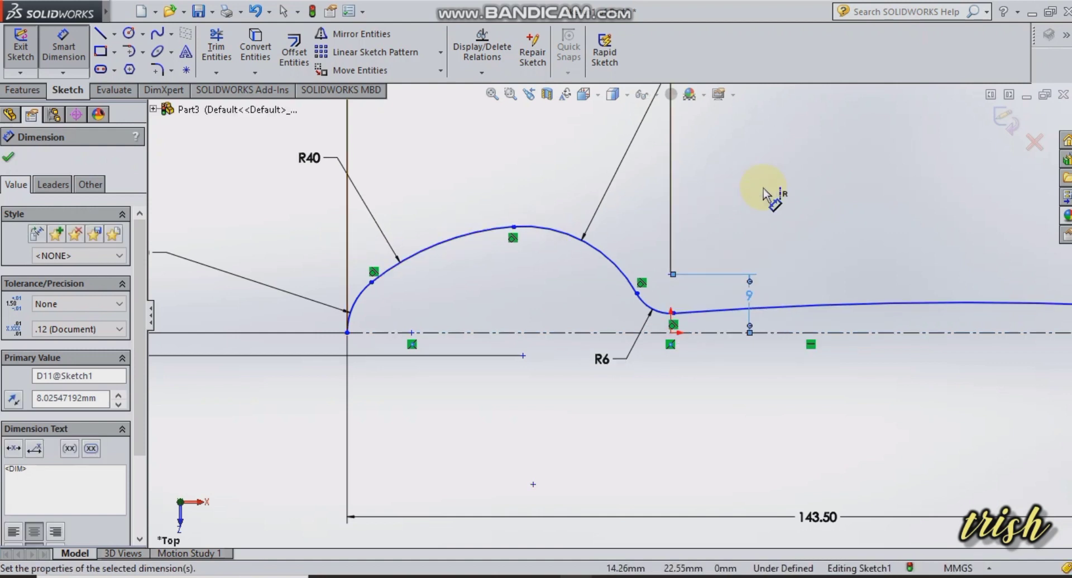
pyautogui.rightClick(764, 195)
pyautogui.click(804, 236)
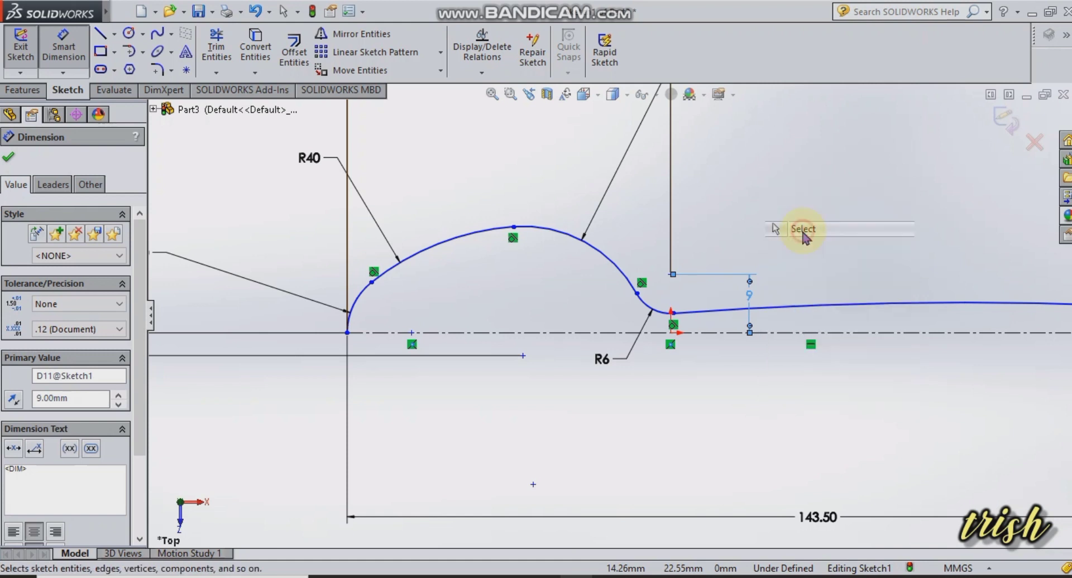
# Mirror all arcs of the half profile about the horizontal centerline, keeping the originals
pyautogui.scroll(1, 658, 480)
pyautogui.scroll(-1, 751, 492)
pyautogui.scroll(4, 924, 328)
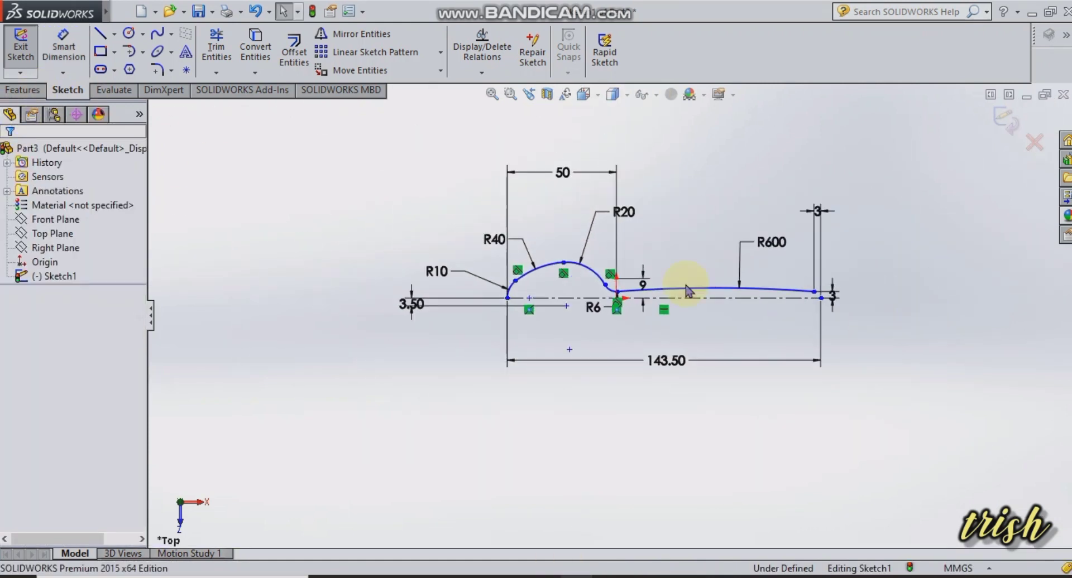
pyautogui.click(342, 36)
pyautogui.moveTo(862, 324)
pyautogui.mouseDown()
pyautogui.moveTo(437, 179)
pyautogui.moveTo(376, 147)
pyautogui.mouseUp()
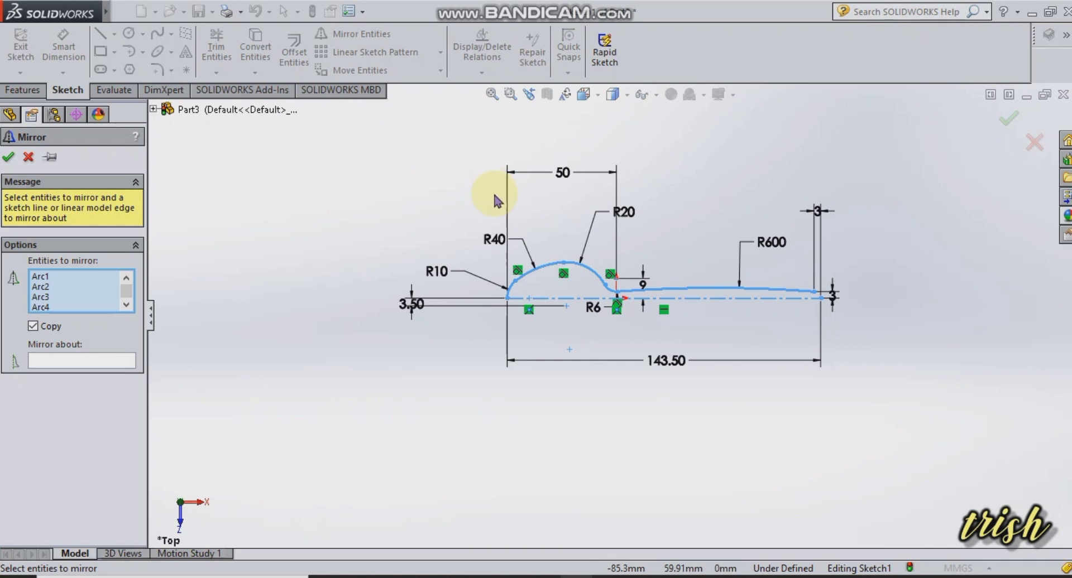
pyautogui.click(48, 359)
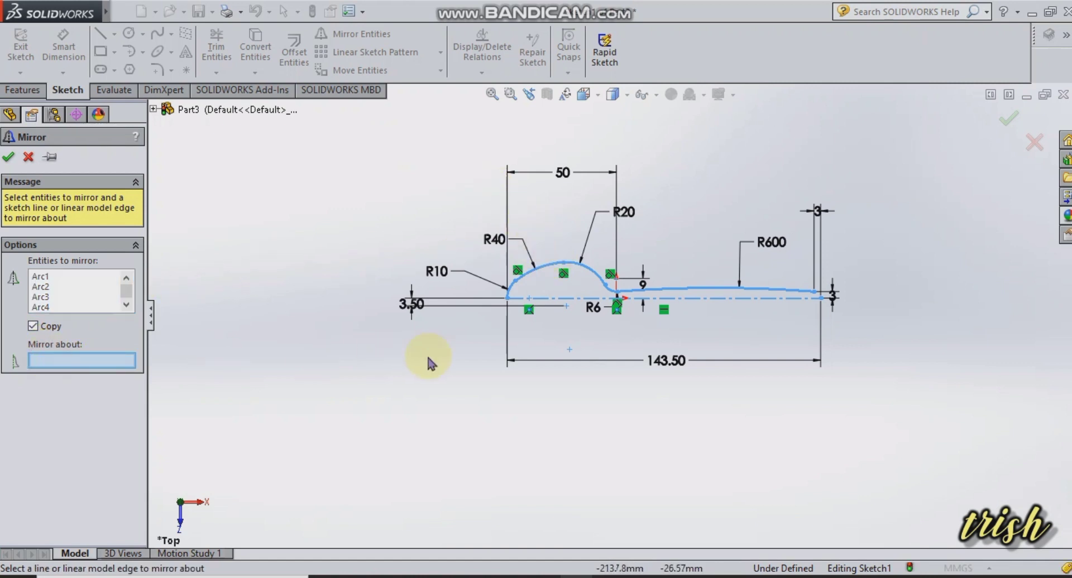
pyautogui.click(540, 299)
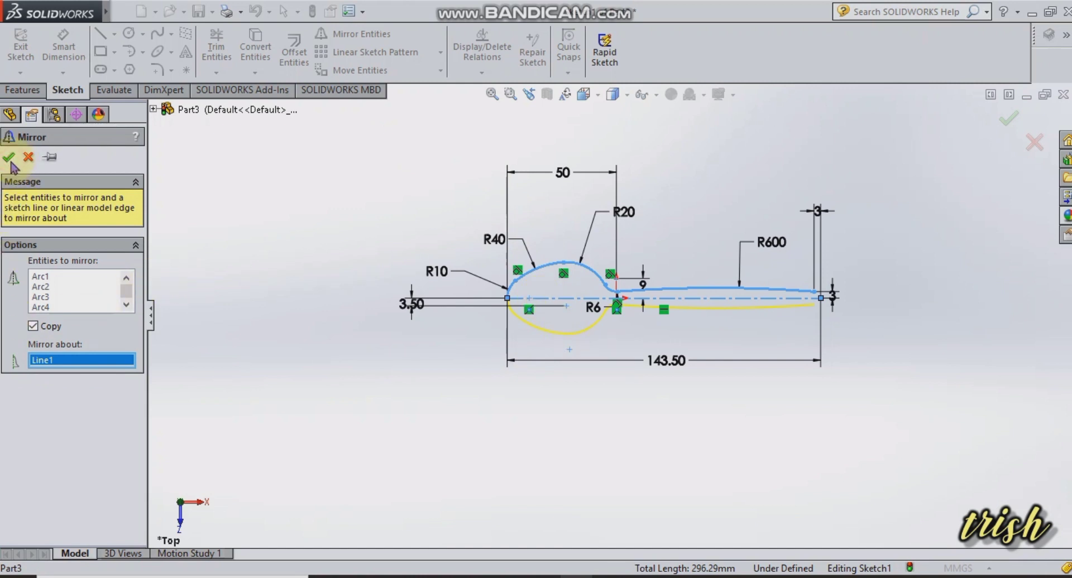
pyautogui.press('Return')
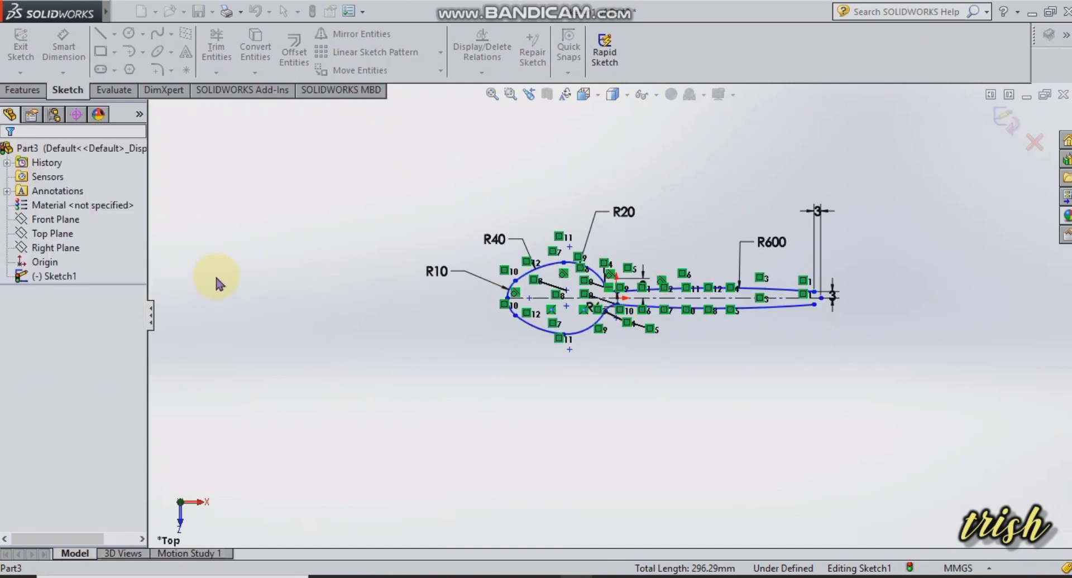
# Close the handle's right end with a tangent arc from the upper R600 arc's endpoint to its mirrored endpoint
pyautogui.scroll(-4, 763, 300)
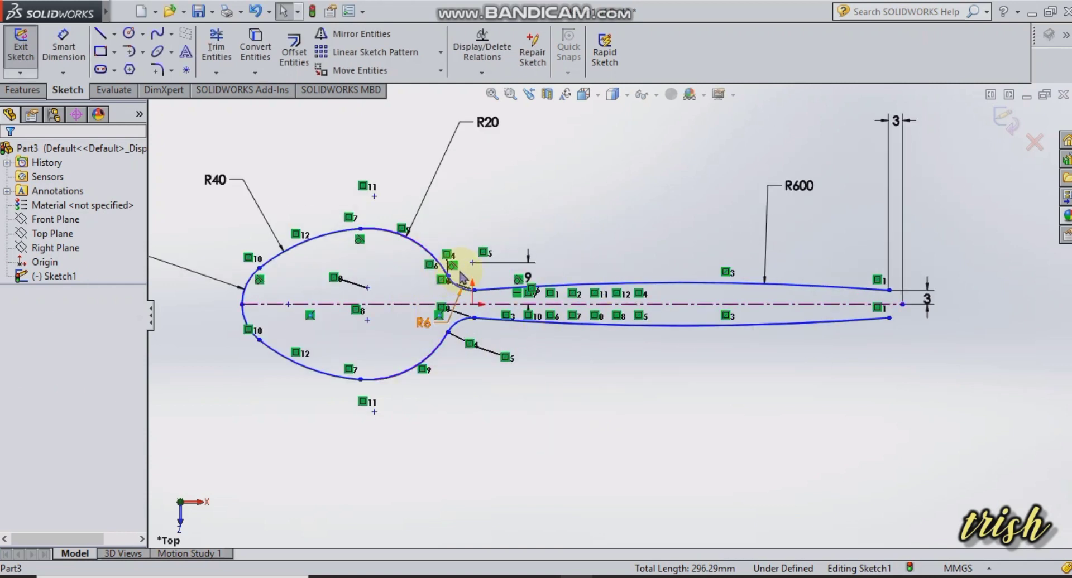
pyautogui.scroll(-3, 463, 306)
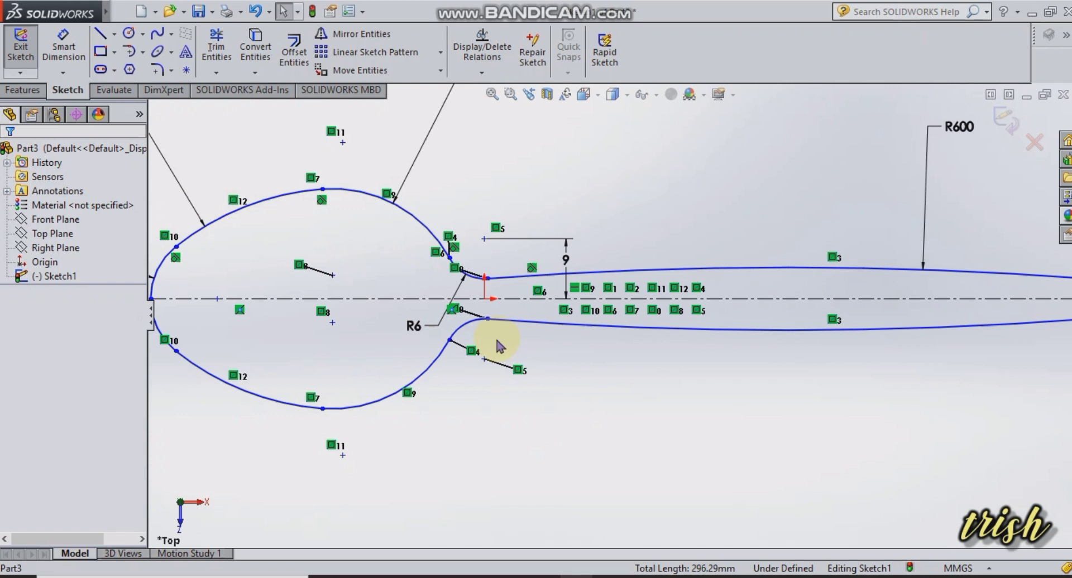
pyautogui.scroll(3, 500, 347)
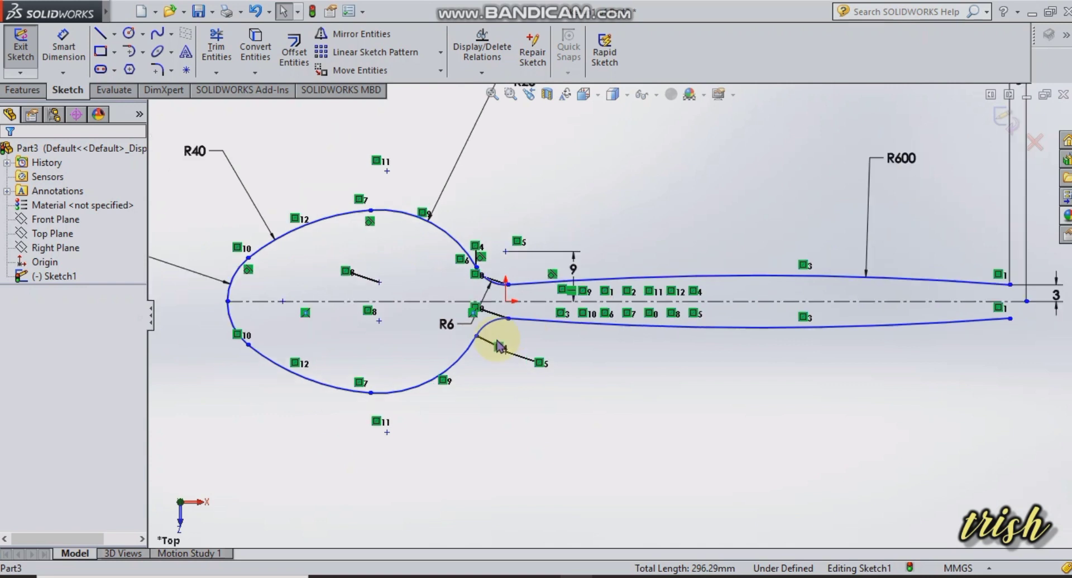
pyautogui.click(143, 51)
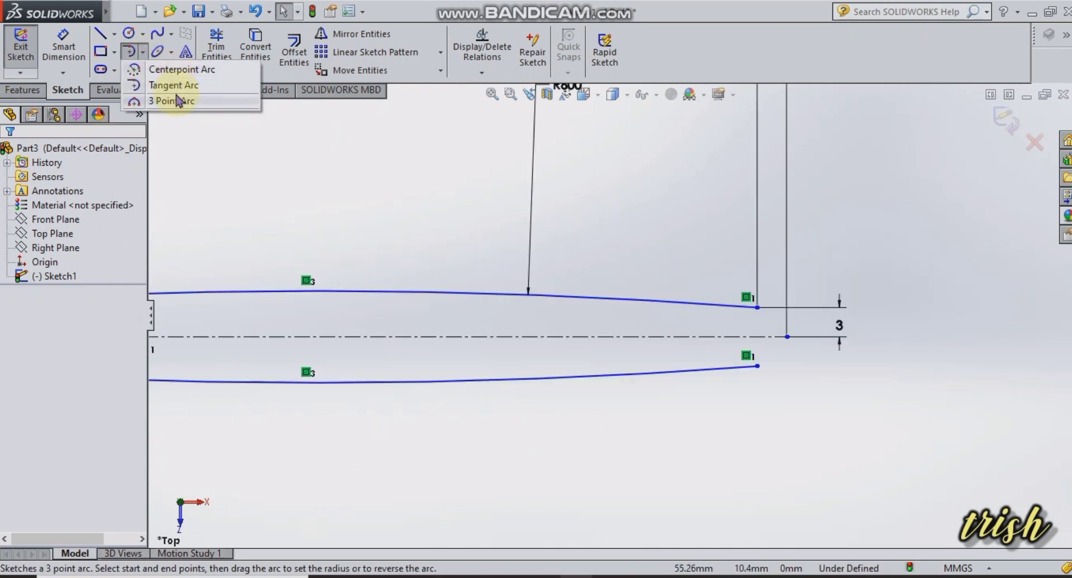
pyautogui.click(215, 88)
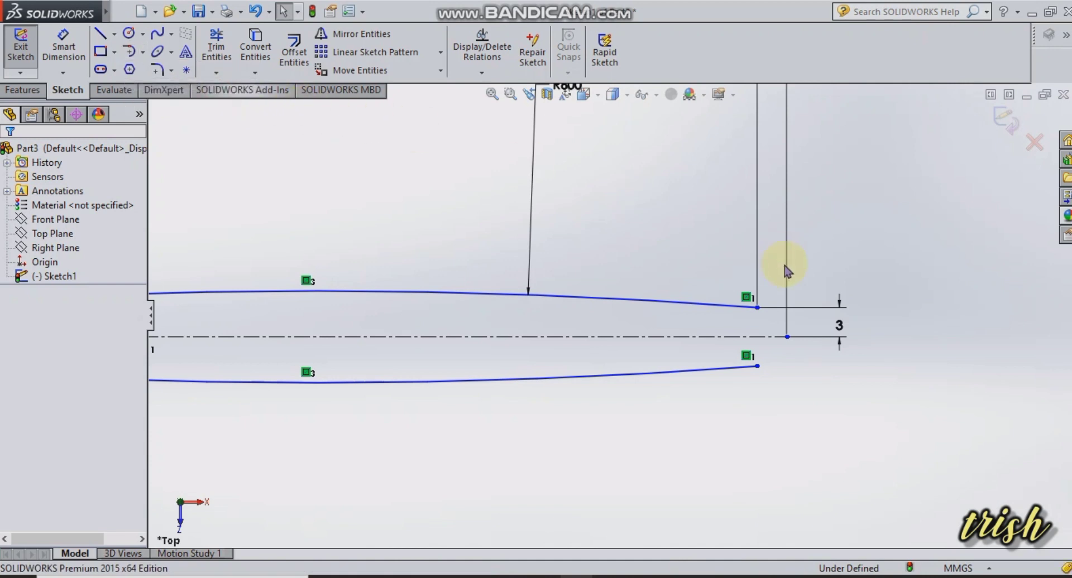
pyautogui.click(757, 307)
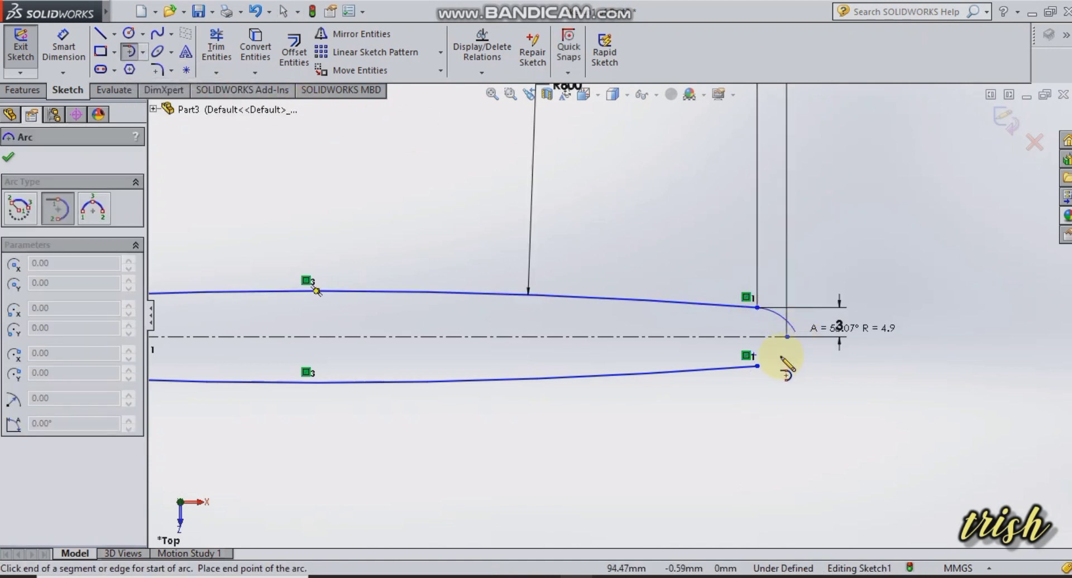
pyautogui.click(758, 366)
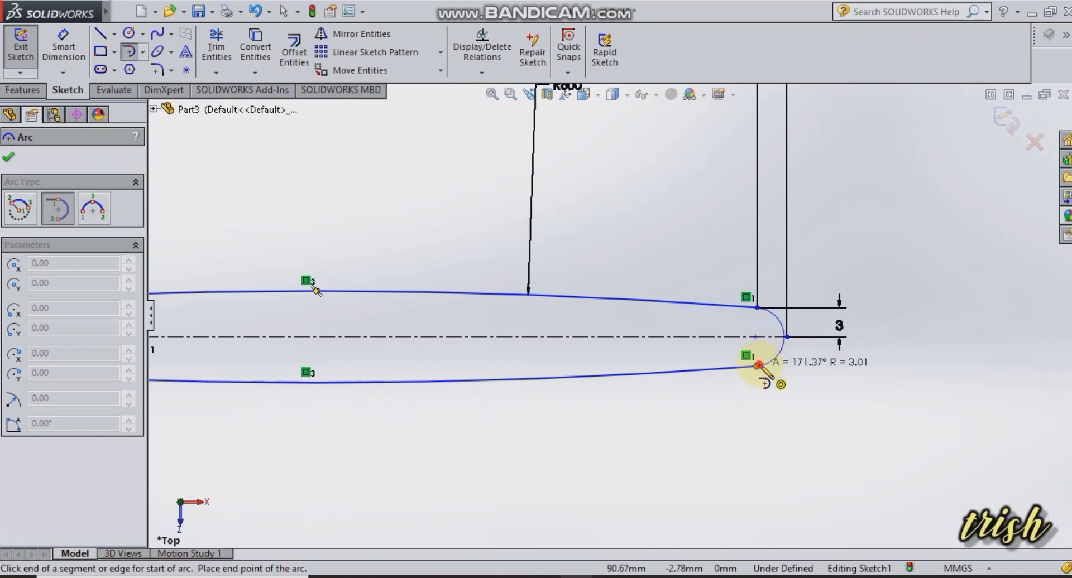
# Dimension the radius of the handle's end arc as 6 mm
pyautogui.click(753, 325)
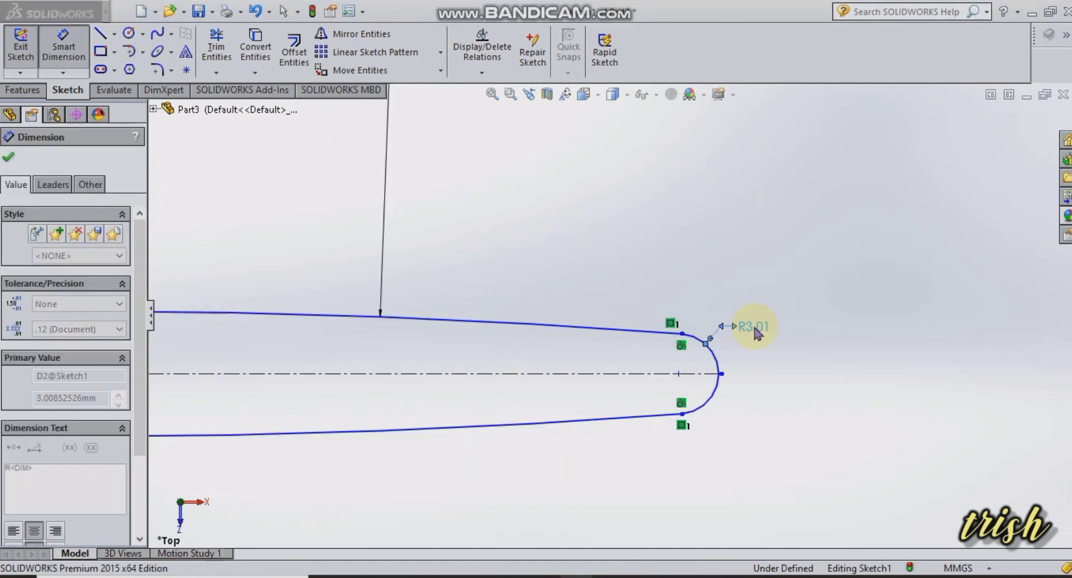
pyautogui.write('6')
pyautogui.press('Return')
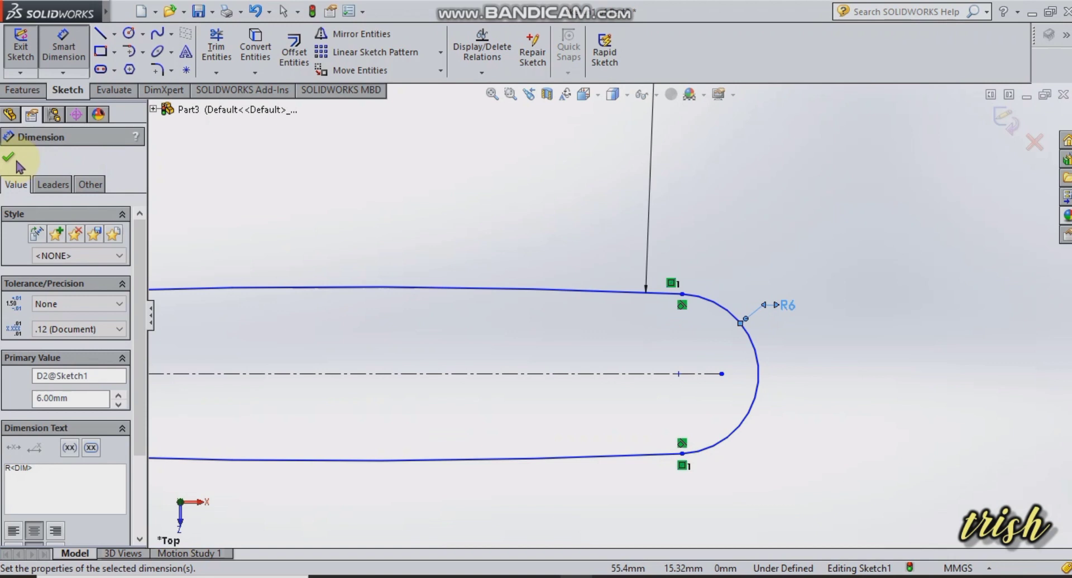
pyautogui.click(8, 157)
# Add a coincident relation between the centerline's right endpoint and the R6 arc closing the handle's end
pyautogui.scroll(2, 520, 368)
pyautogui.scroll(5, 519, 368)
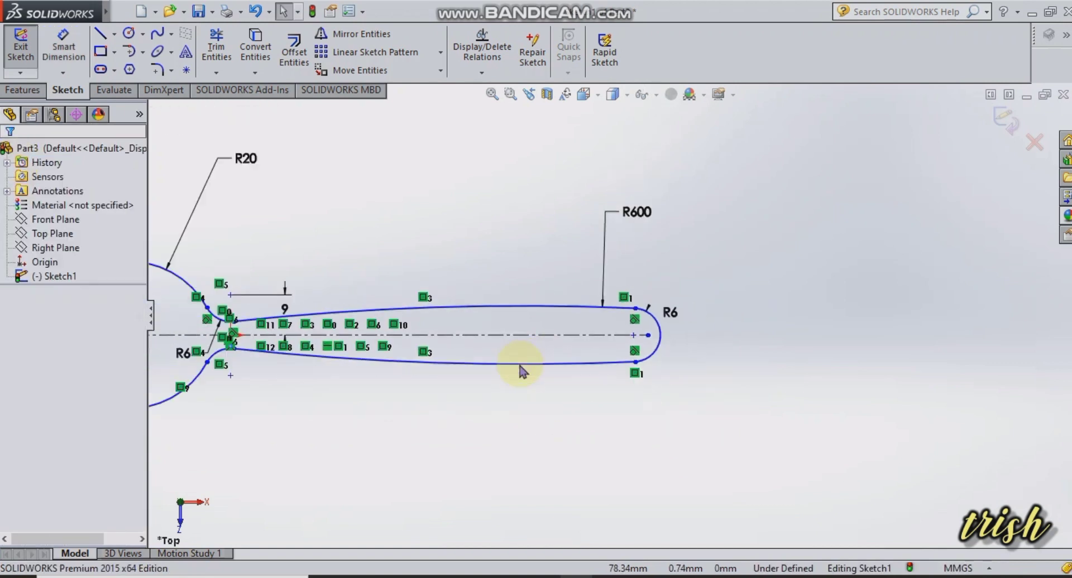
pyautogui.press('f')
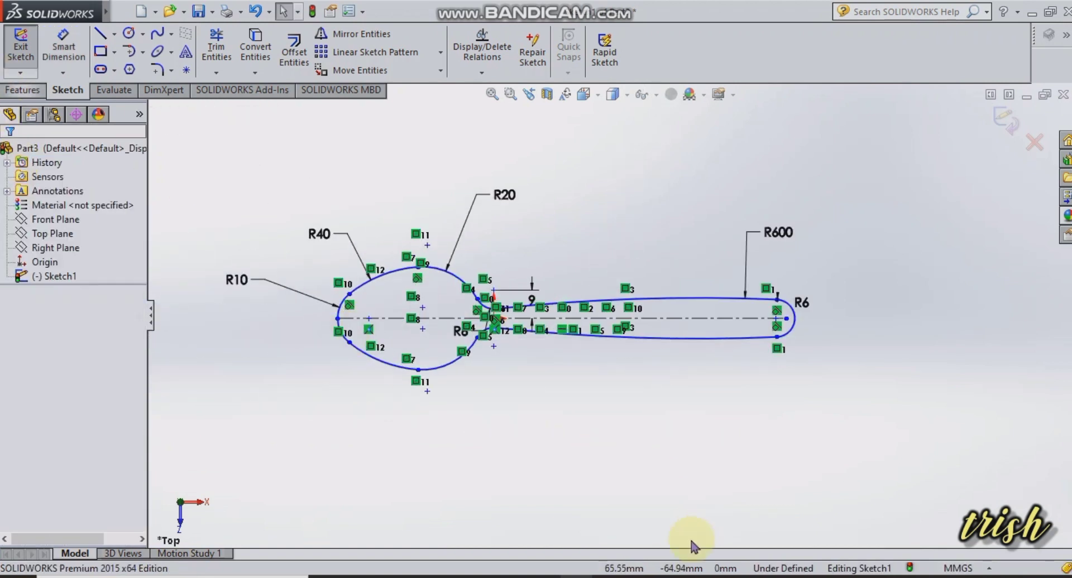
pyautogui.click(468, 76)
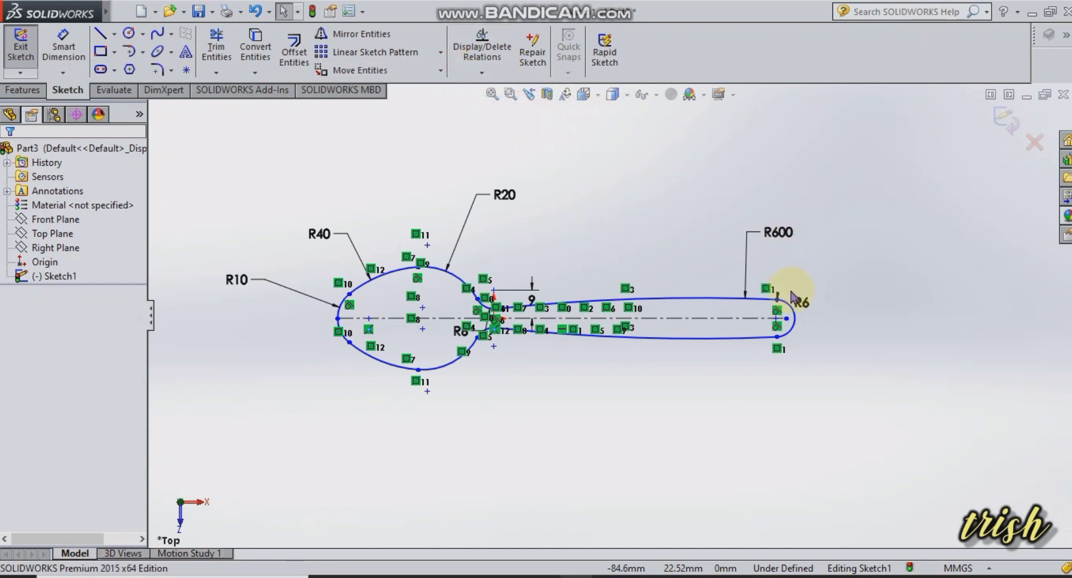
pyautogui.scroll(-5, 793, 301)
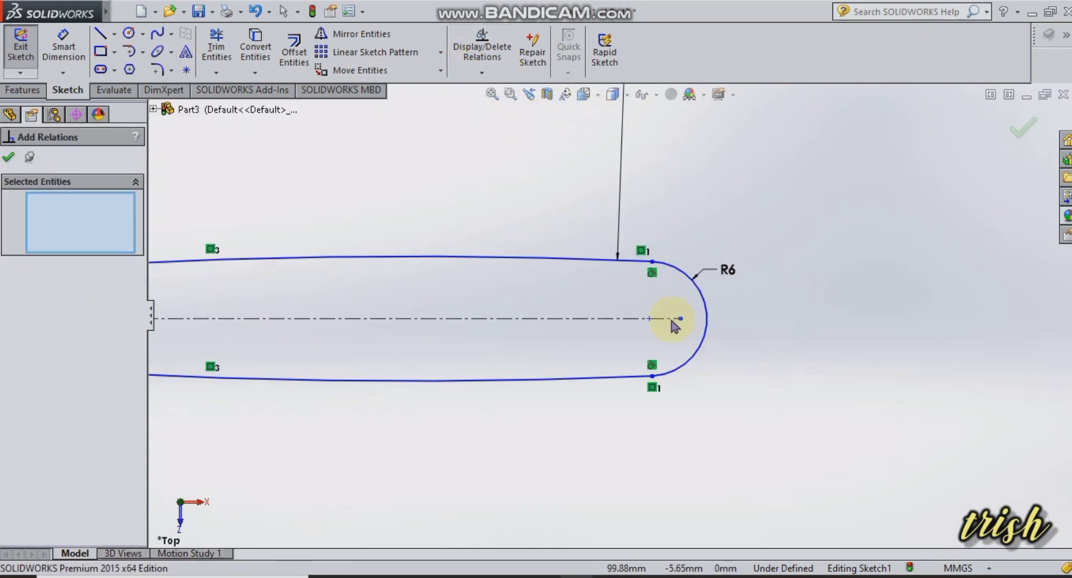
pyautogui.scroll(-2, 672, 323)
pyautogui.click(638, 288)
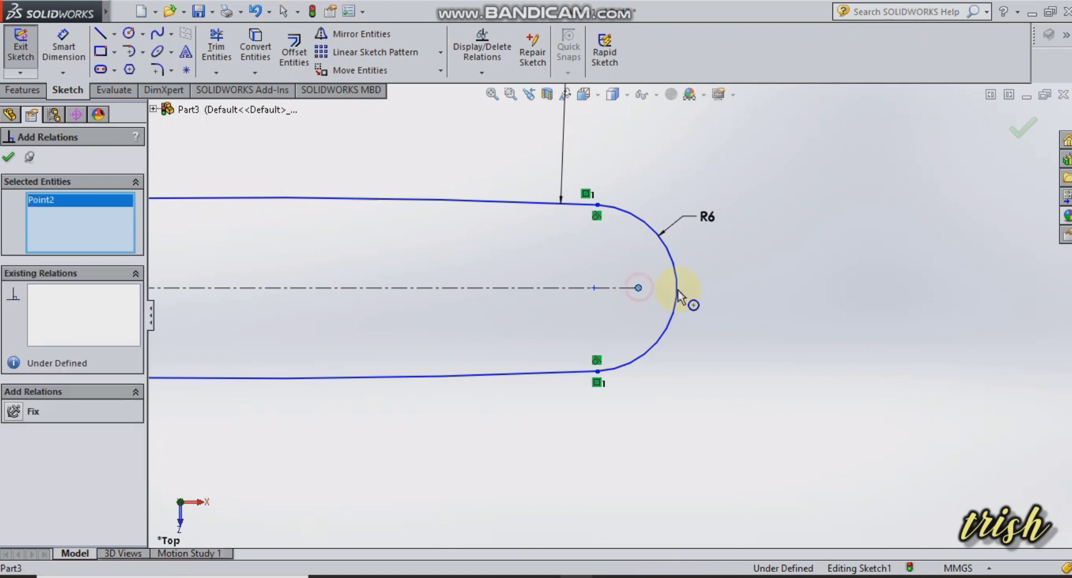
pyautogui.click(676, 293)
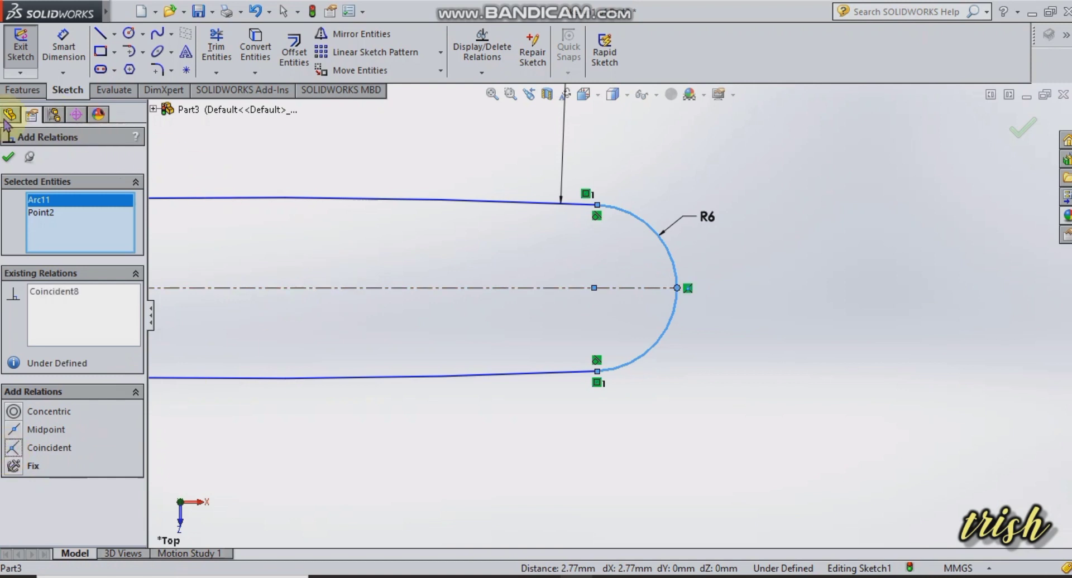
pyautogui.click(9, 157)
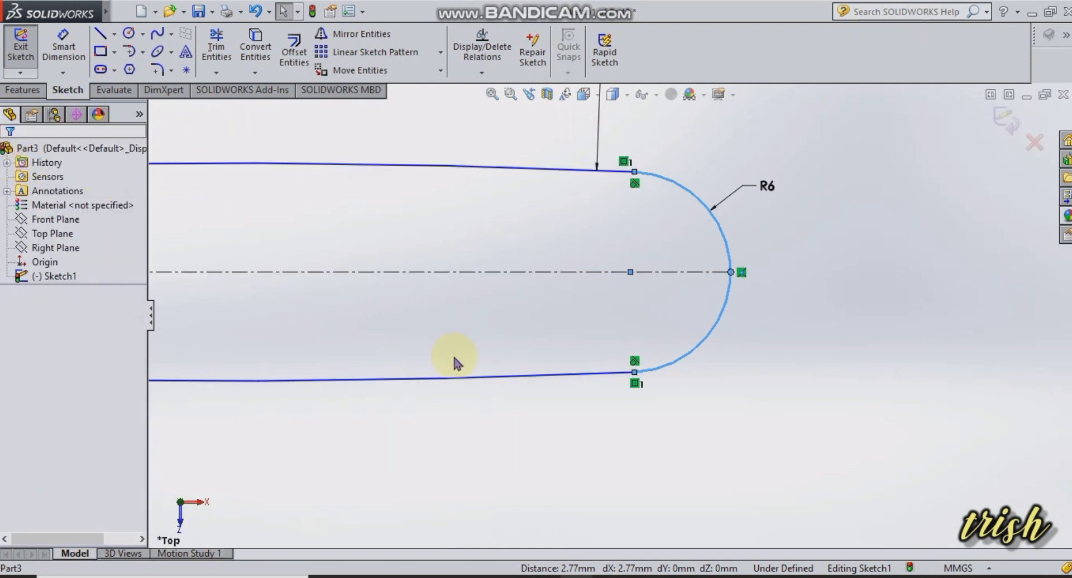
pyautogui.scroll(8, 454, 363)
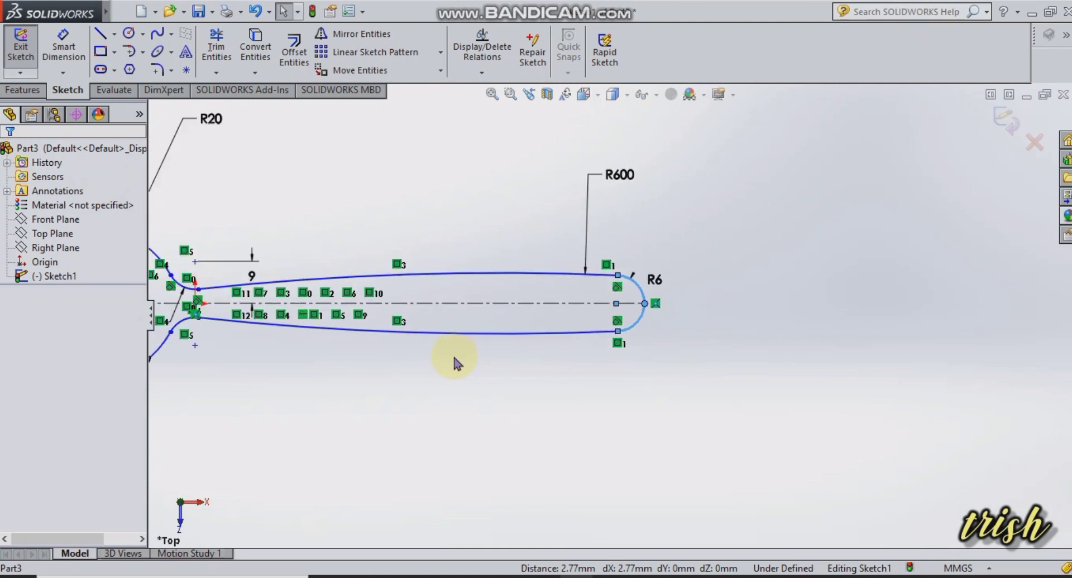
# Dimension the spoon's overall length between the centerline's two endpoints as 143.5 mm
pyautogui.scroll(2, 248, 310)
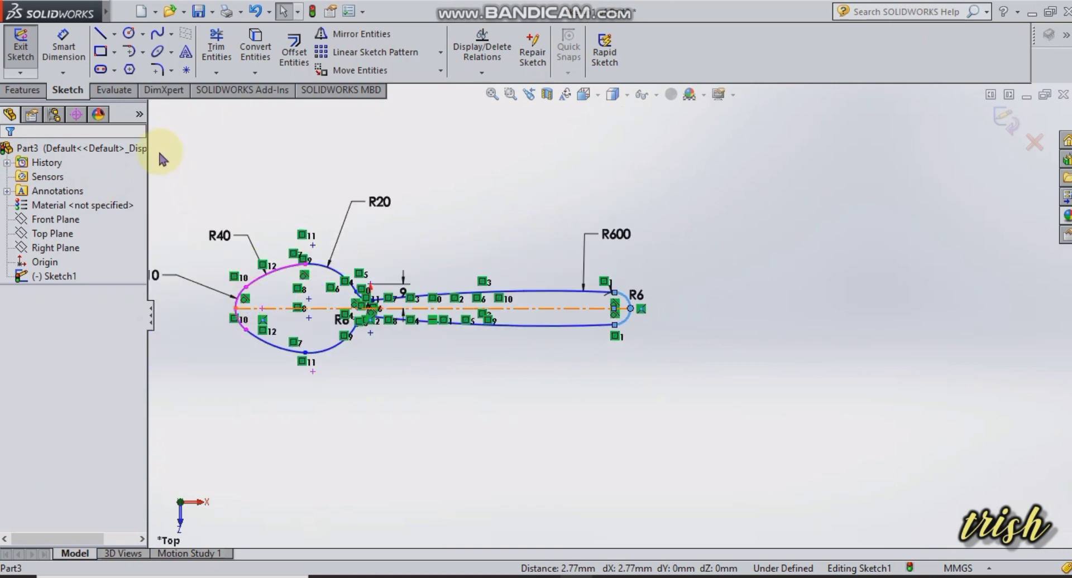
pyautogui.click(63, 48)
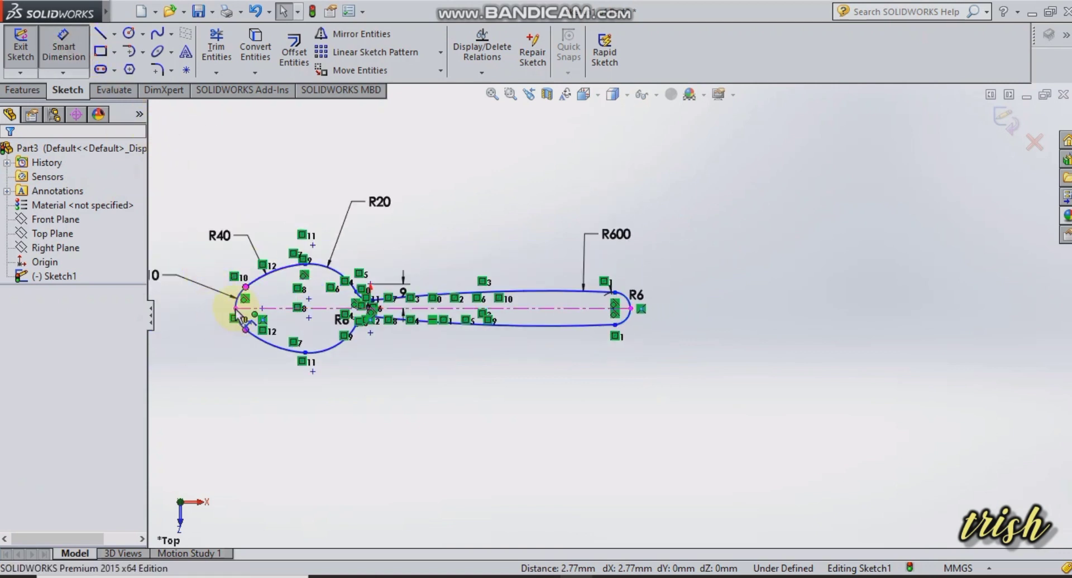
pyautogui.click(631, 309)
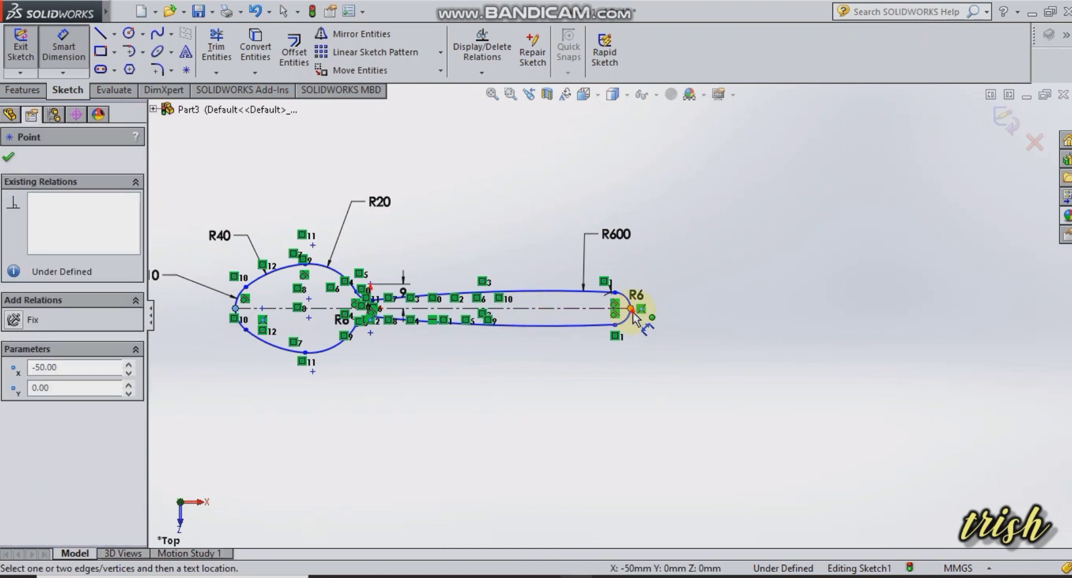
pyautogui.click(631, 311)
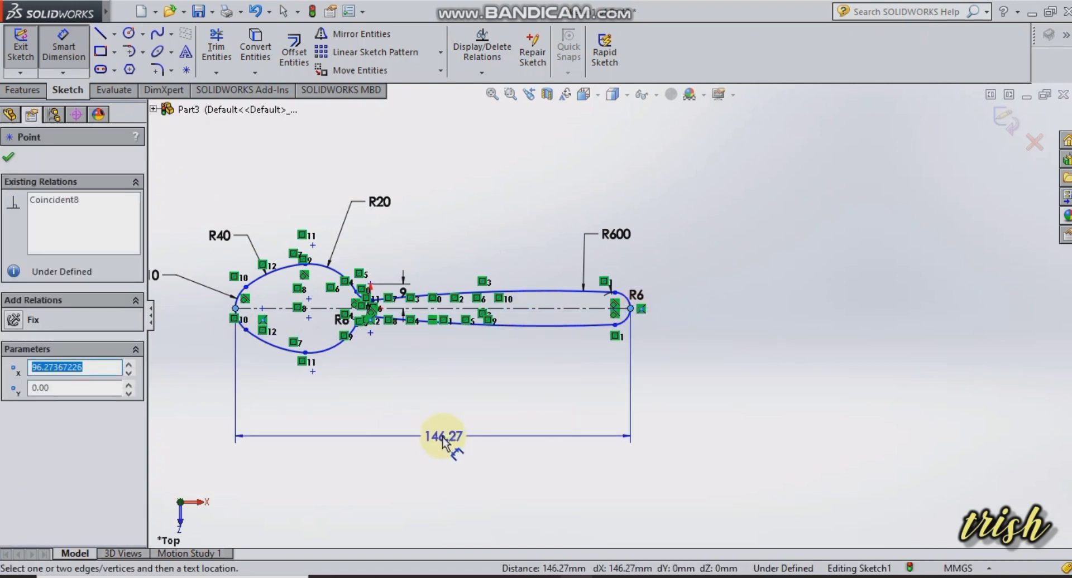
pyautogui.click(442, 438)
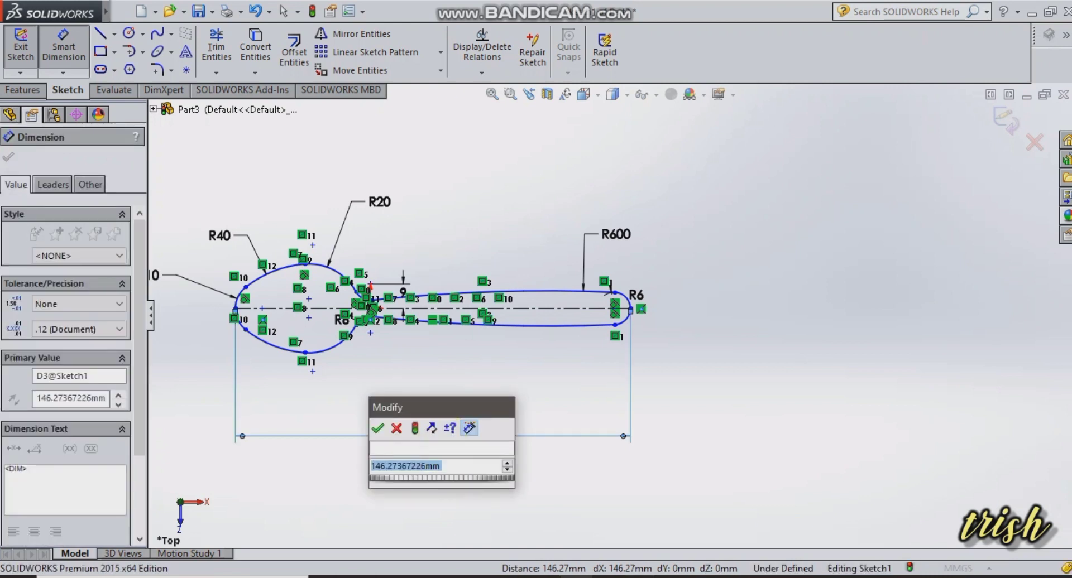
pyautogui.write('143.5')
pyautogui.press('Escape')
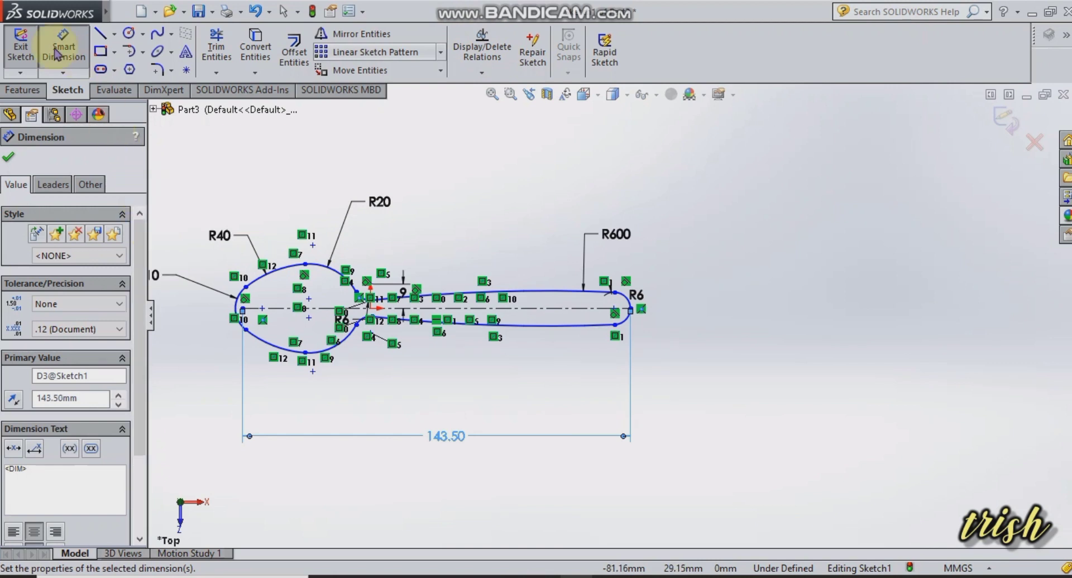
pyautogui.click(9, 158)
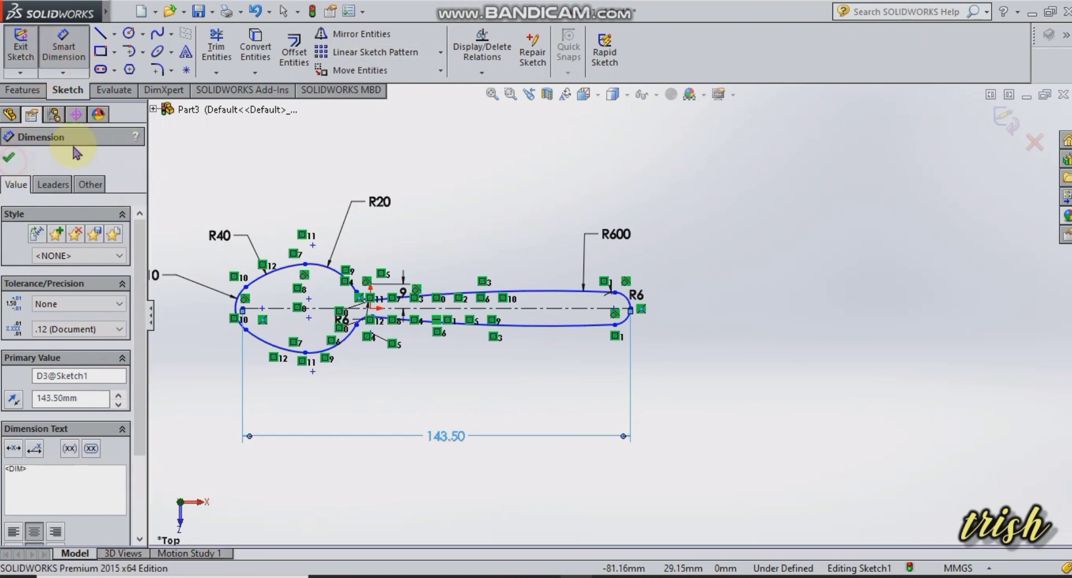
# Add a coincident relation between the centerline's left endpoint and the R10 arc at the bowl's tip
pyautogui.click(479, 74)
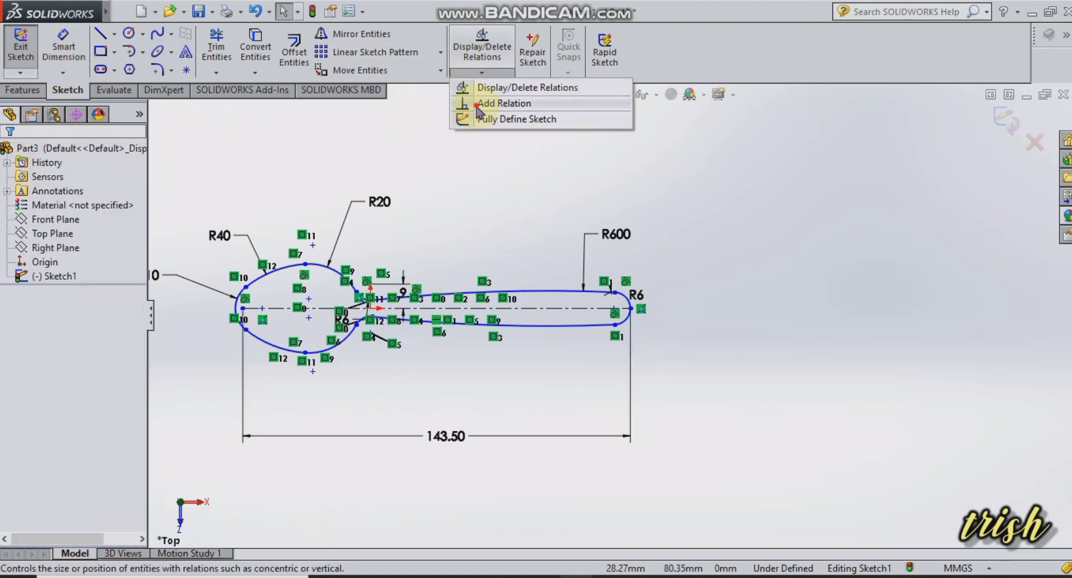
pyautogui.click(491, 102)
pyautogui.scroll(-5, 226, 323)
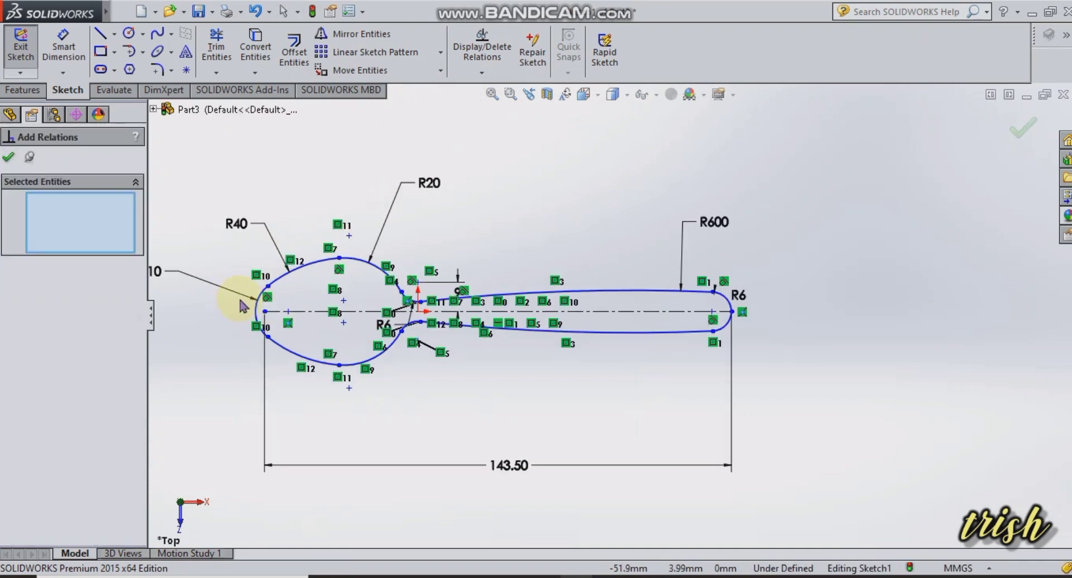
pyautogui.scroll(-6, 307, 319)
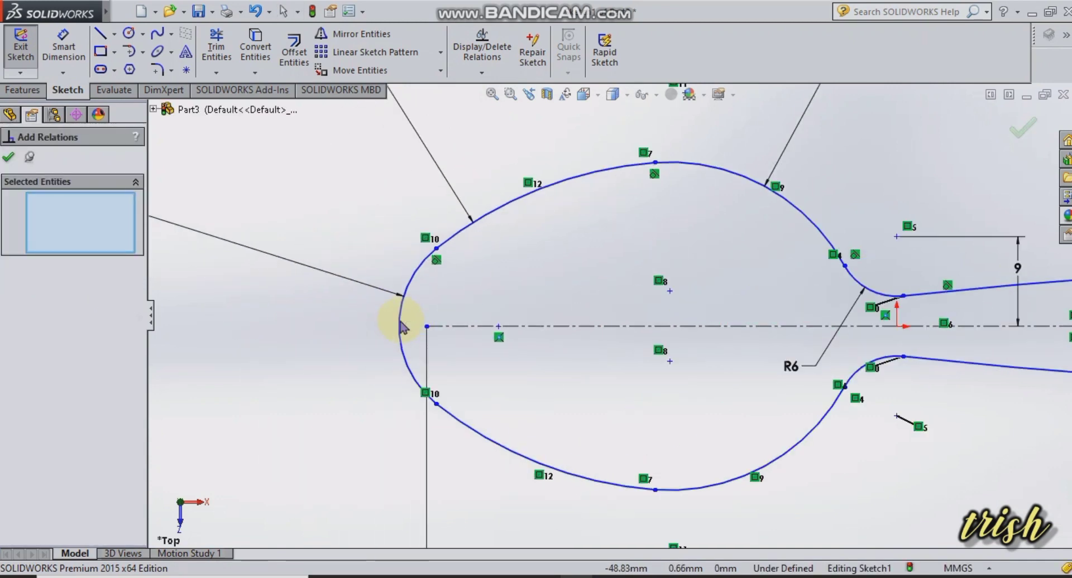
pyautogui.click(442, 327)
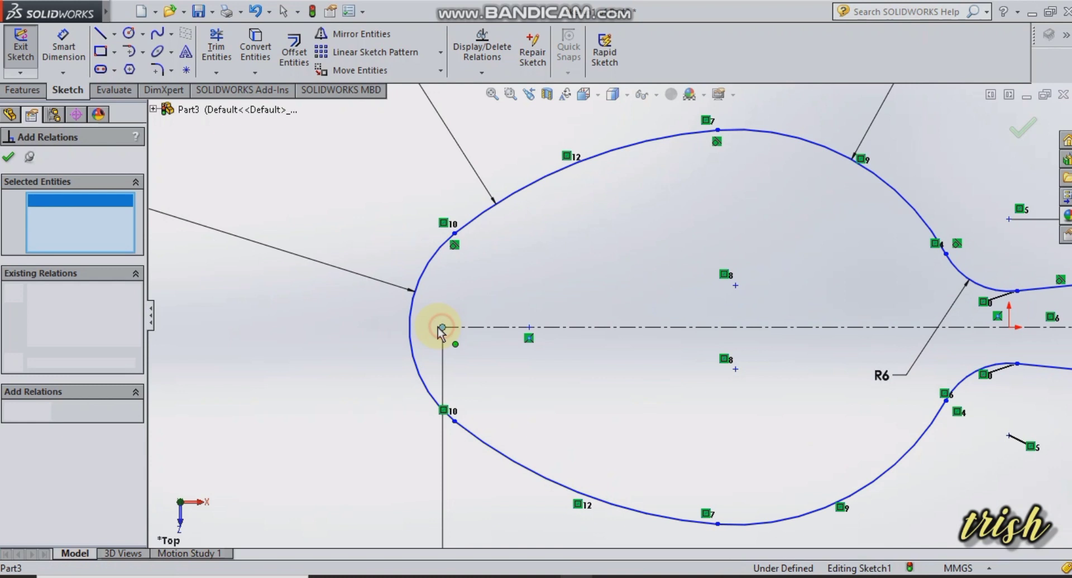
pyautogui.keyDown('ctrl'); pyautogui.click(412, 329); pyautogui.keyUp('ctrl')
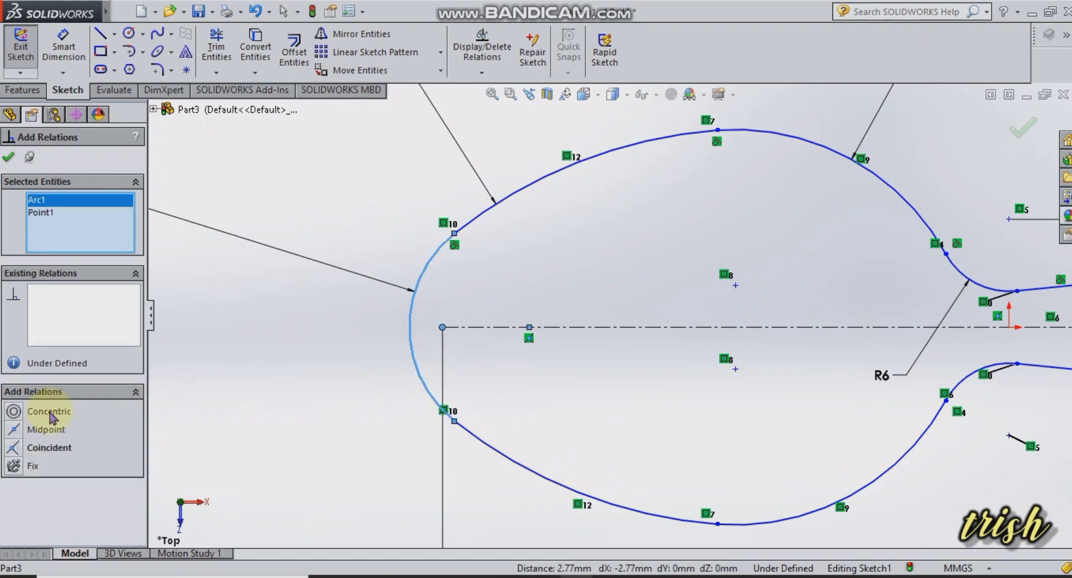
pyautogui.click(15, 448)
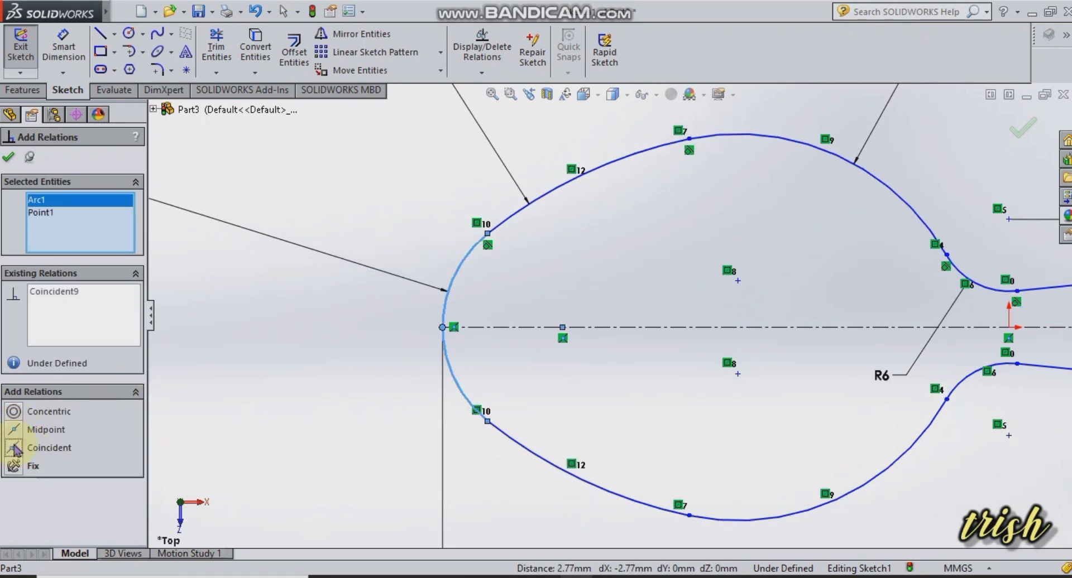
pyautogui.click(8, 158)
# Dimension the horizontal distance from the centerline's endpoint at the bowl tip to the upper R6 neck arc's center as 50 mm
pyautogui.scroll(3, 582, 383)
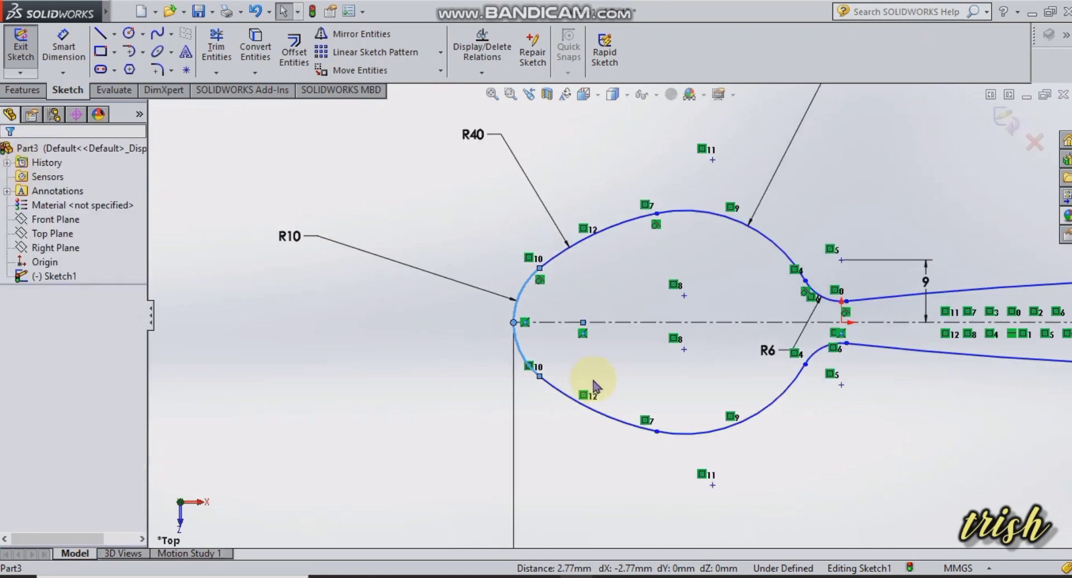
pyautogui.scroll(2, 606, 387)
pyautogui.scroll(3, 749, 400)
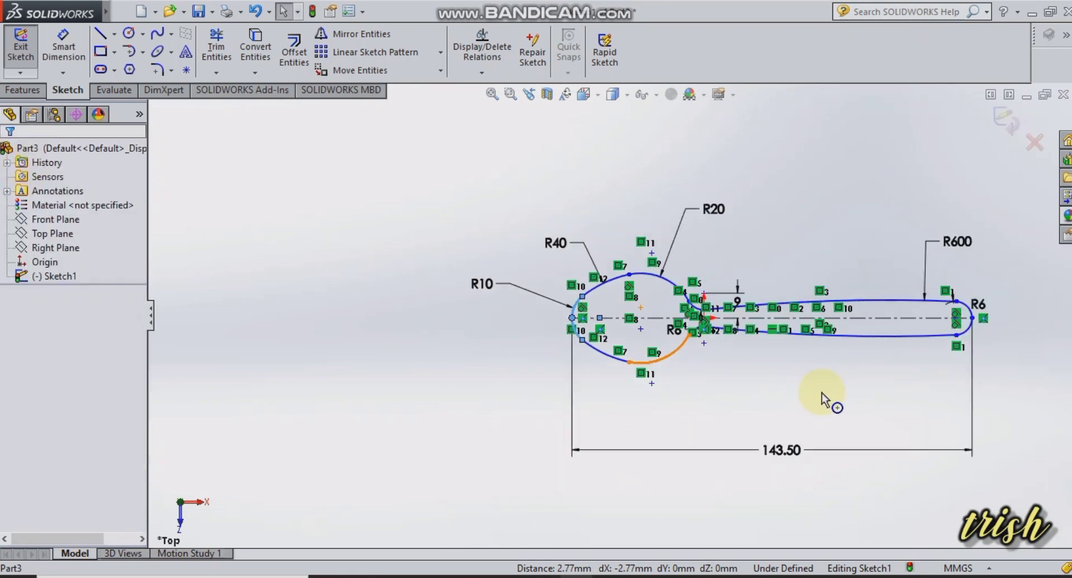
pyautogui.press('f')
pyautogui.click(64, 48)
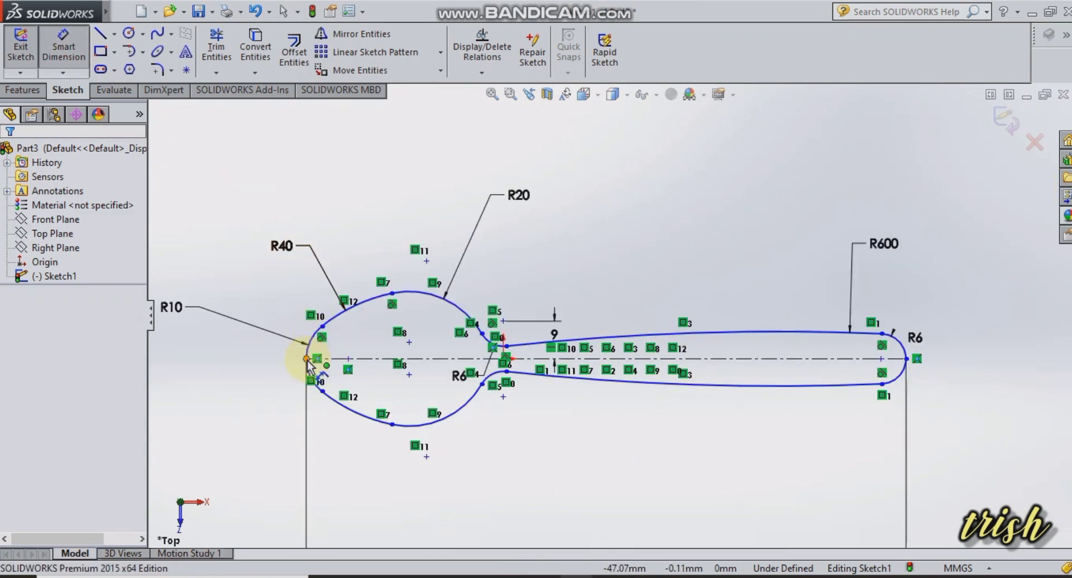
pyautogui.click(483, 338)
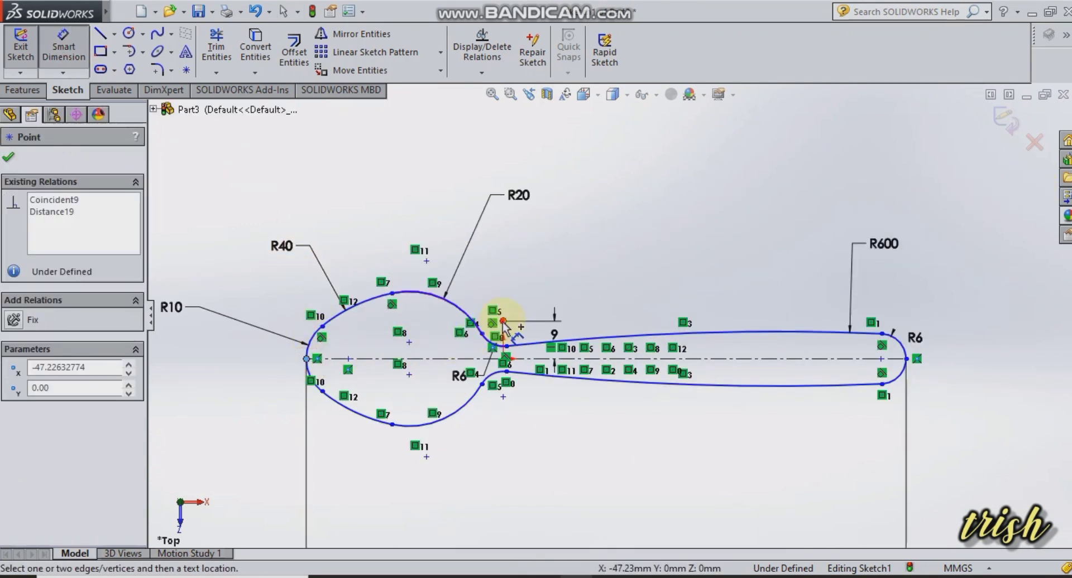
pyautogui.click(503, 323)
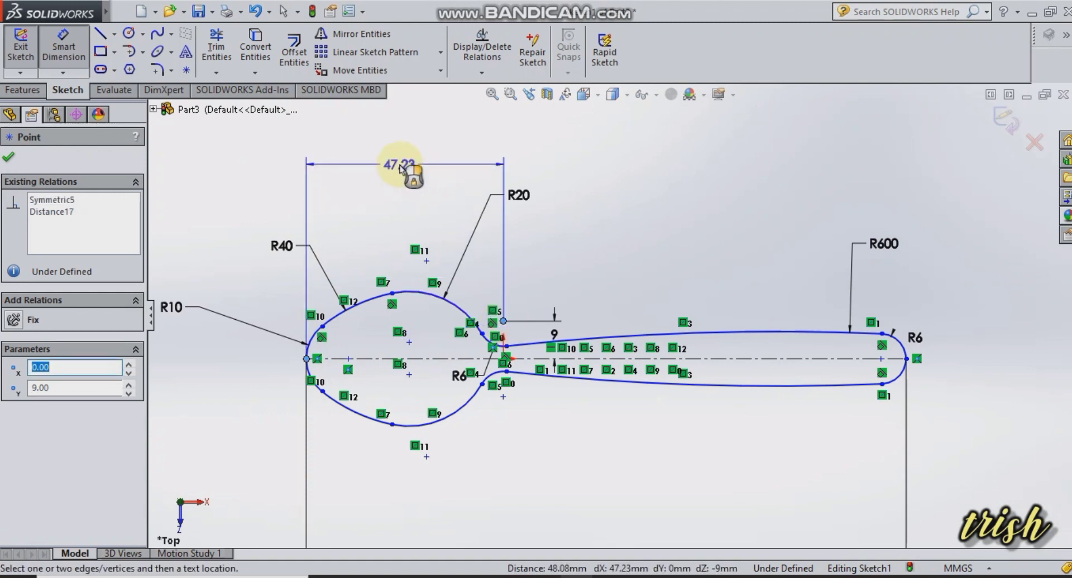
pyautogui.click(403, 169)
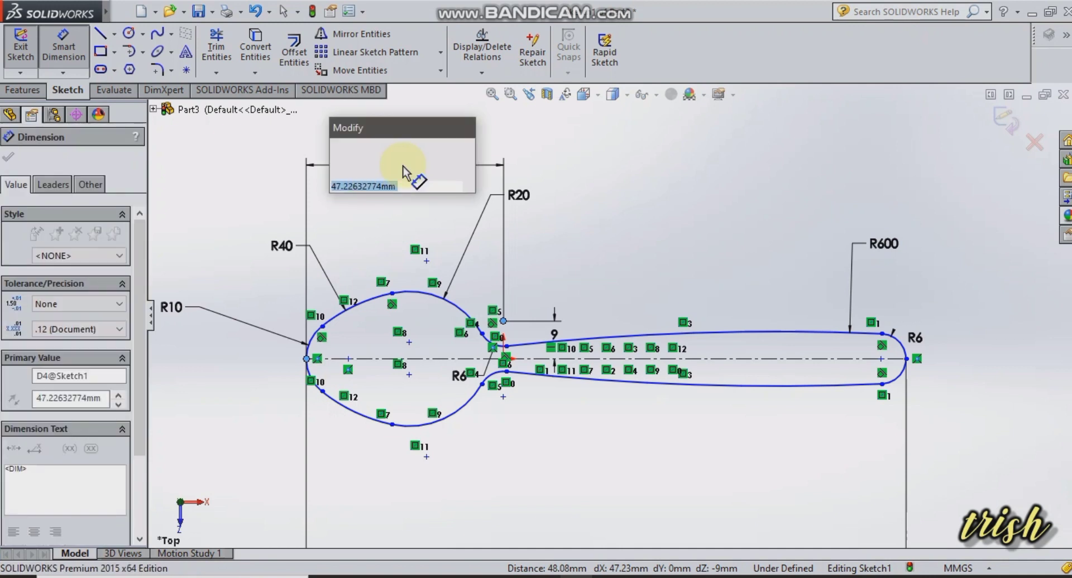
pyautogui.write('50')
pyautogui.press('Return')
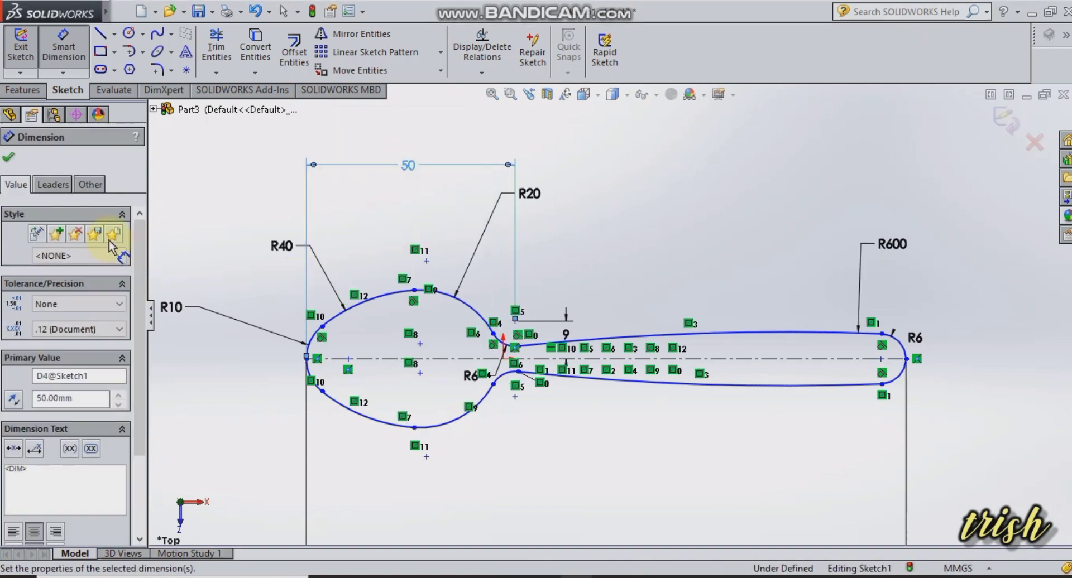
pyautogui.click(8, 161)
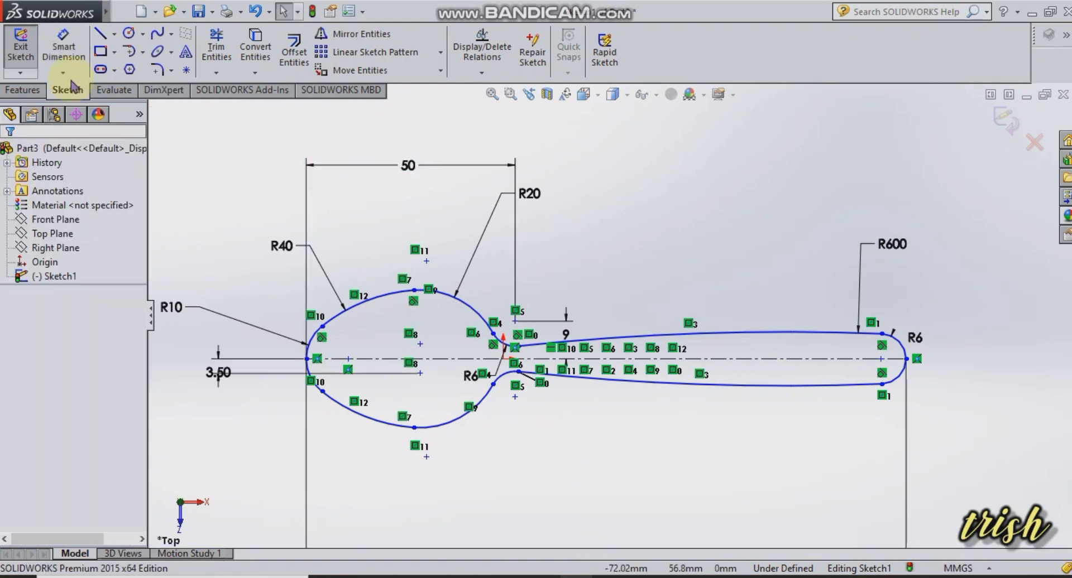
# Close the spoon outline sketch and start a new sketch on the Front Plane
pyautogui.click(22, 46)
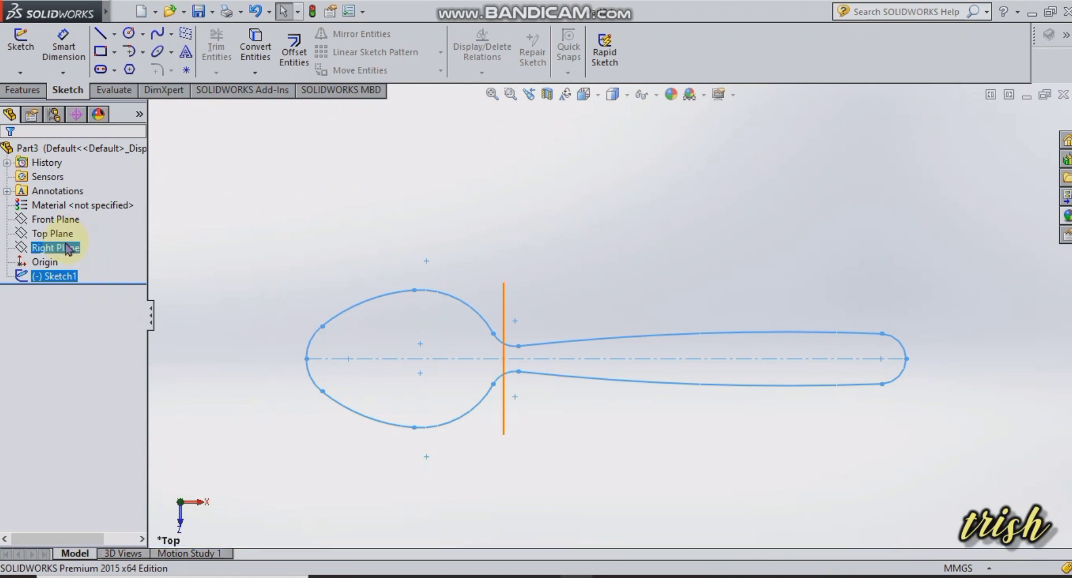
pyautogui.click(68, 223)
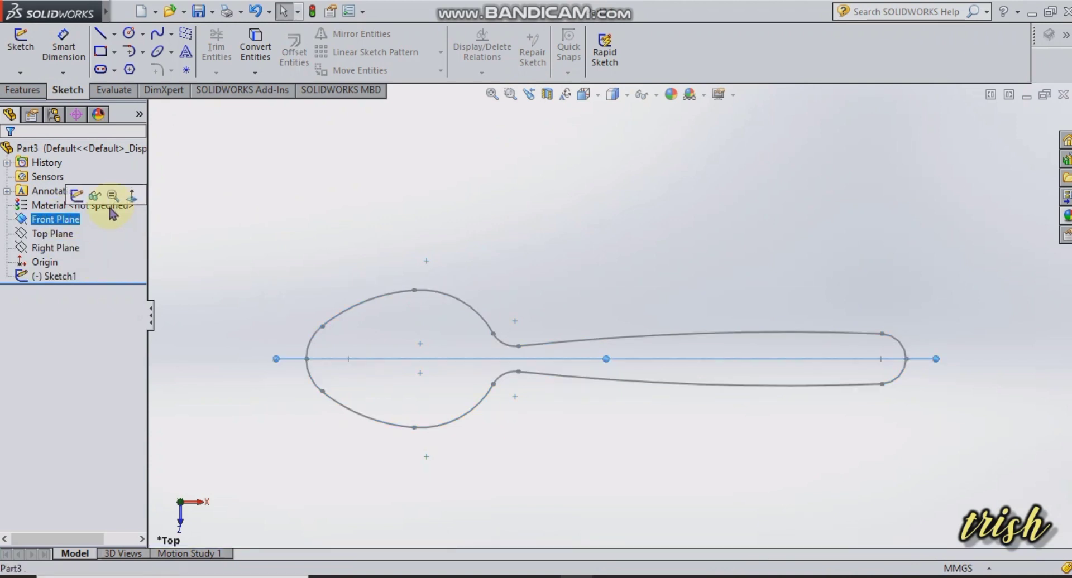
pyautogui.click(77, 195)
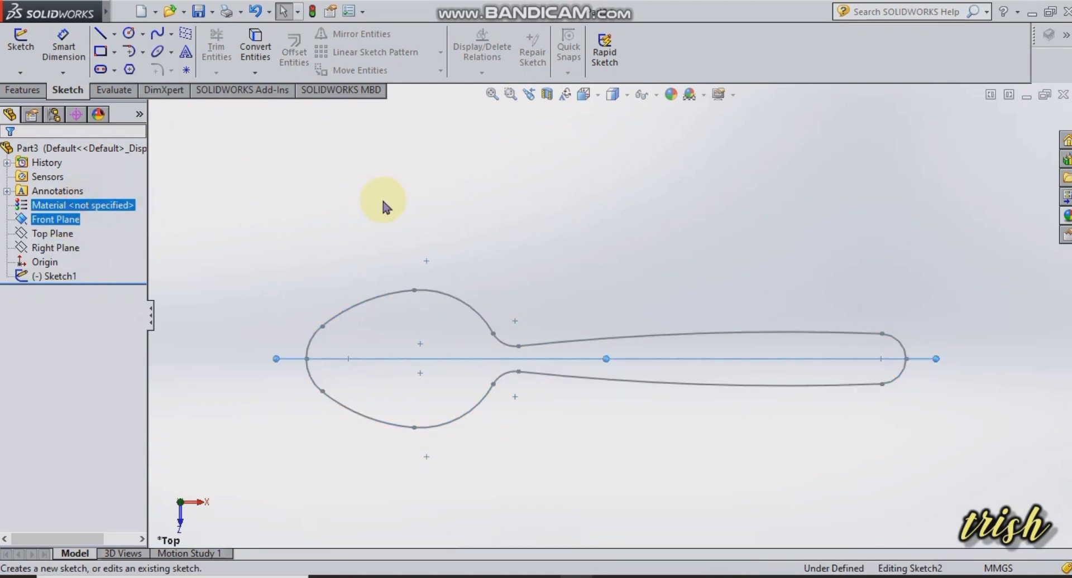
pyautogui.click(597, 97)
pyautogui.click(662, 179)
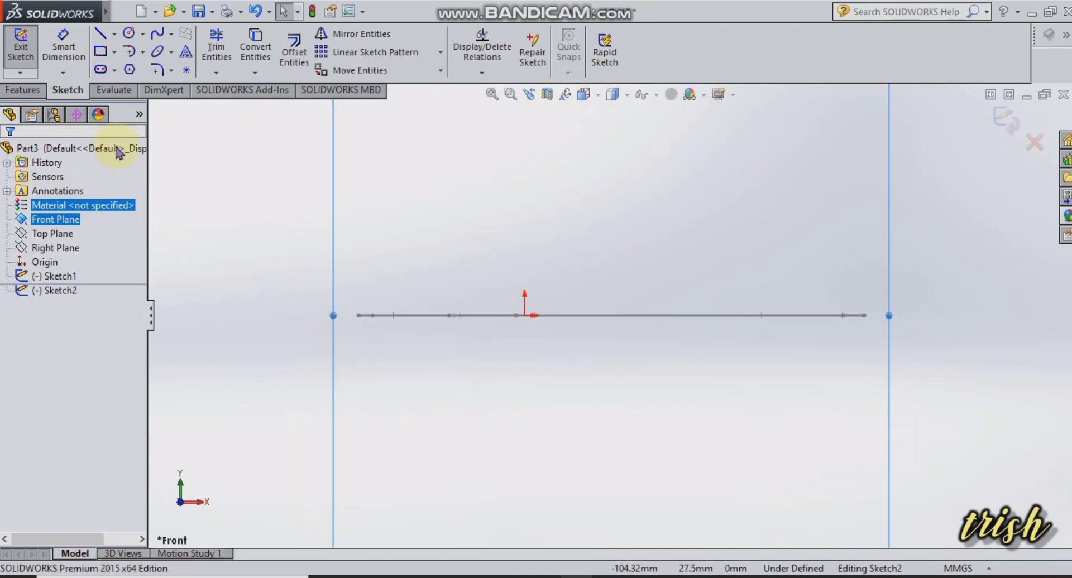
# Draw a vertical centerline about 47 mm down from the handle's end, continued by a horizontal centerline to below the bowl's tip
pyautogui.click(143, 34)
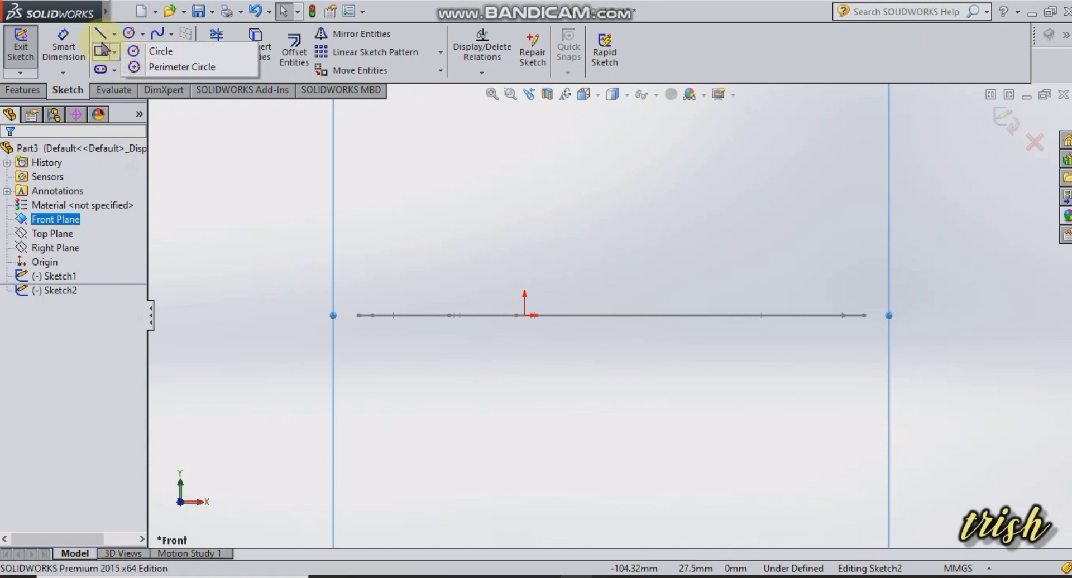
pyautogui.click(114, 34)
pyautogui.click(119, 69)
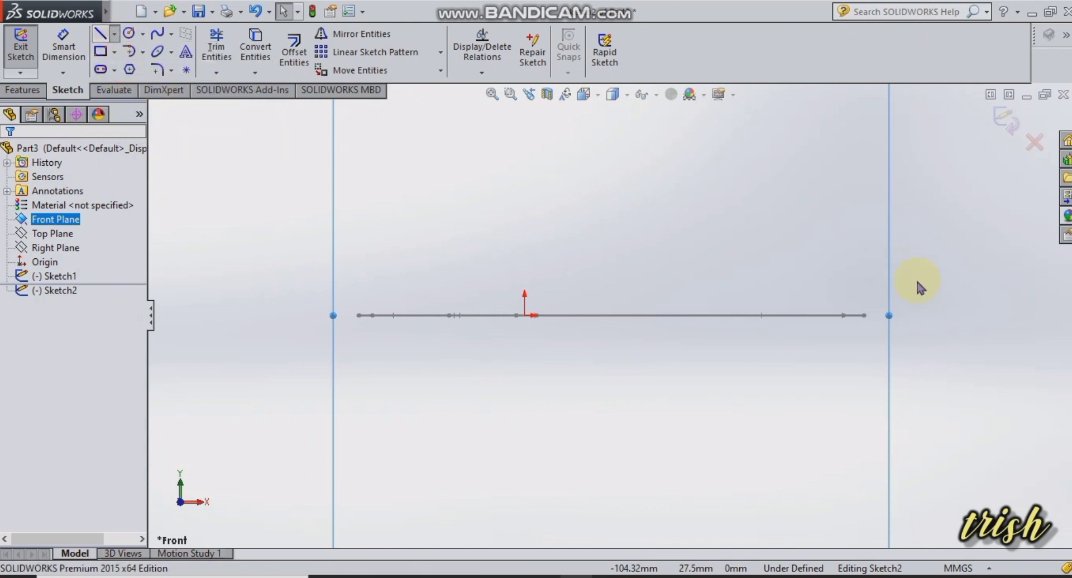
pyautogui.click(864, 316)
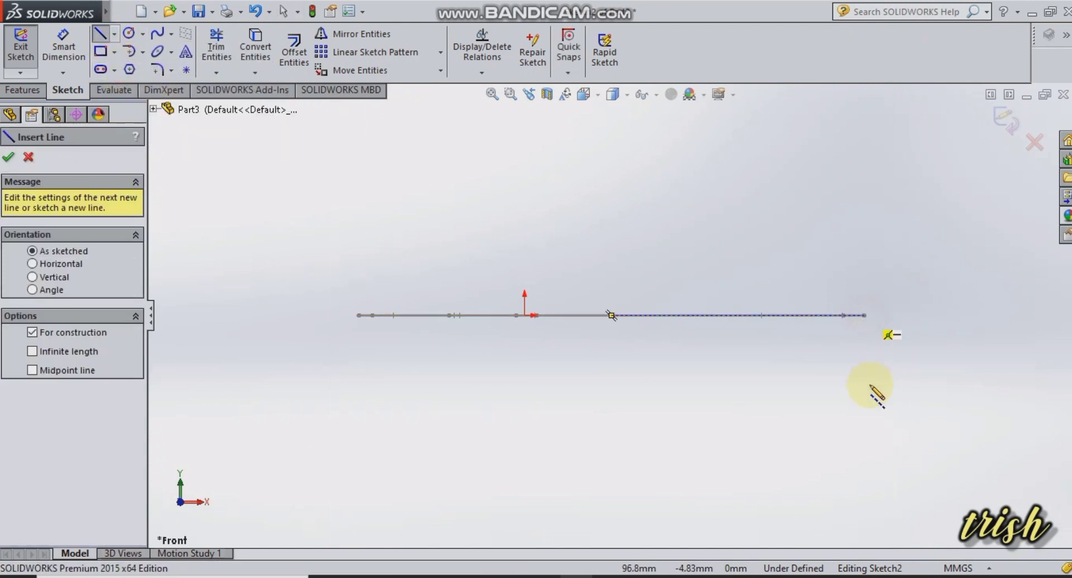
pyautogui.click(863, 482)
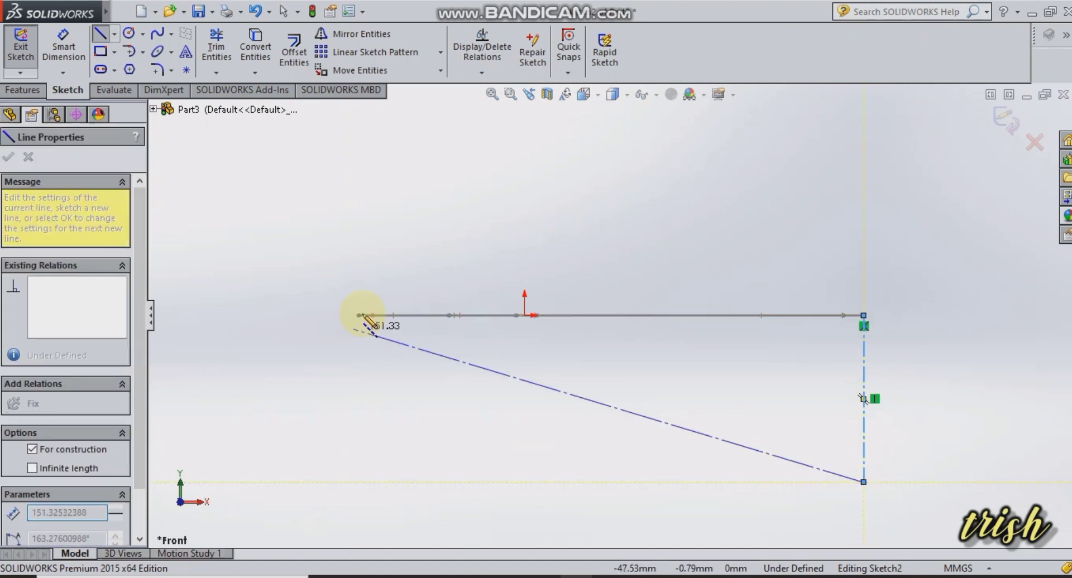
pyautogui.click(359, 481)
pyautogui.rightClick(439, 370)
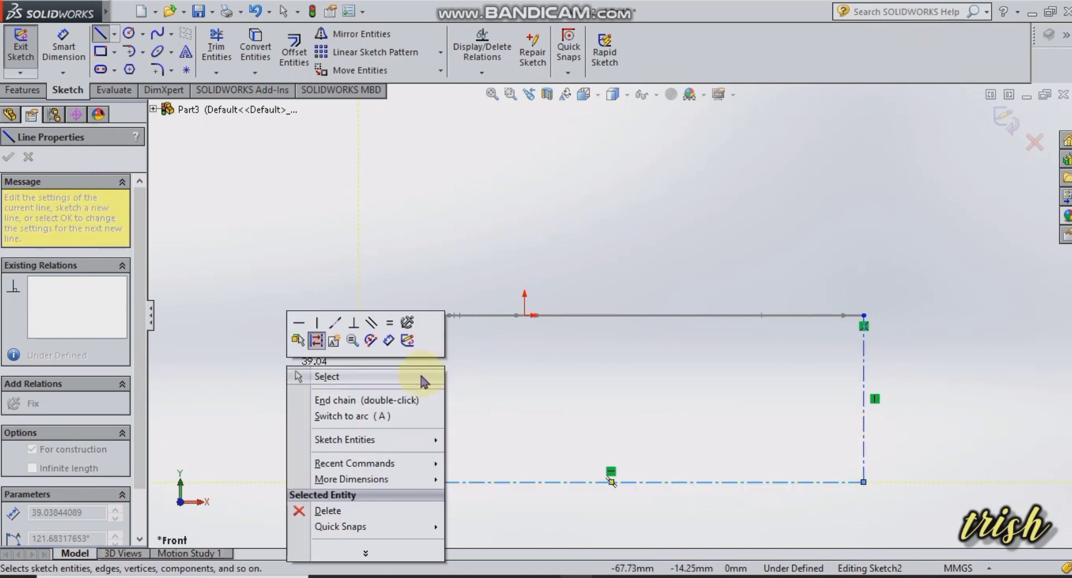
pyautogui.click(420, 376)
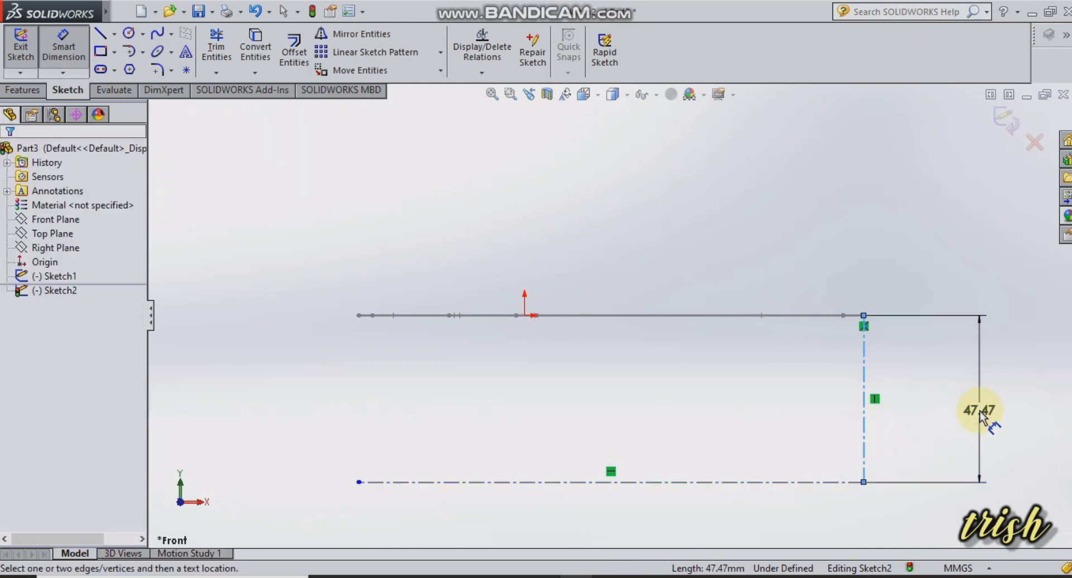
# Dimension the vertical centerline's length as 45 mm
pyautogui.click(979, 416)
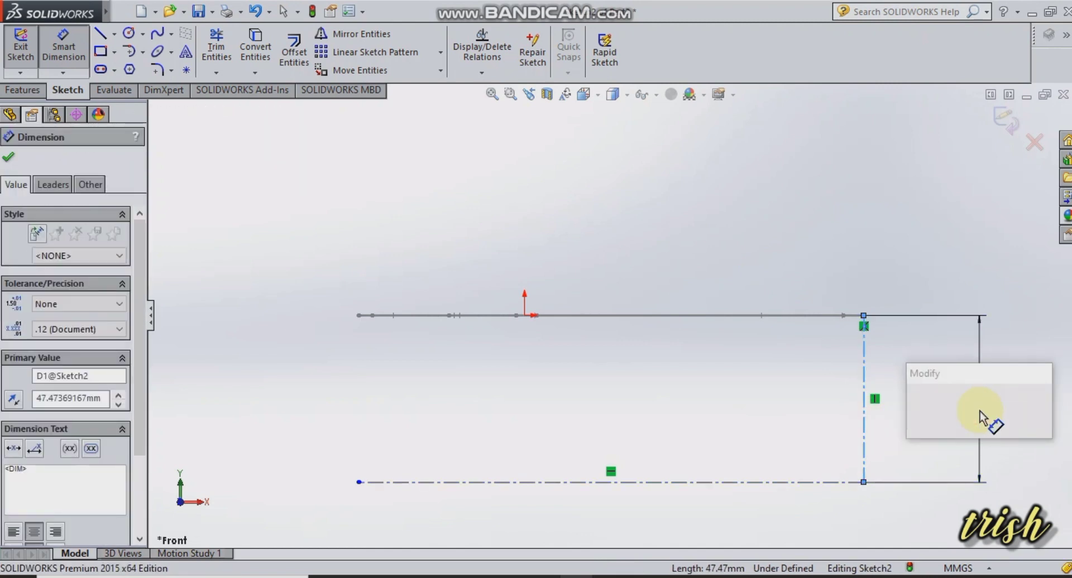
pyautogui.write('45')
pyautogui.press('Return')
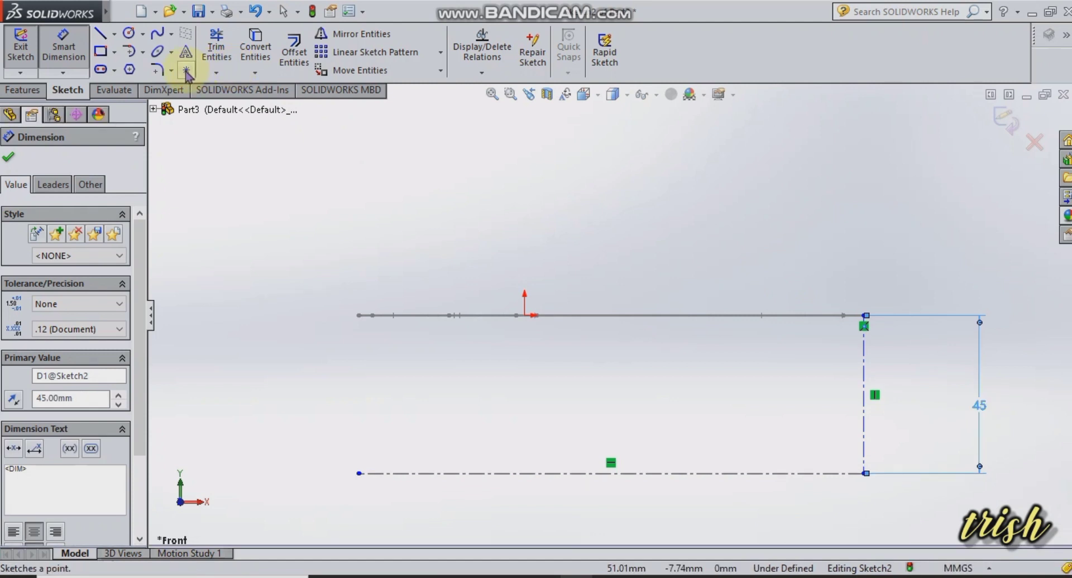
pyautogui.click(9, 161)
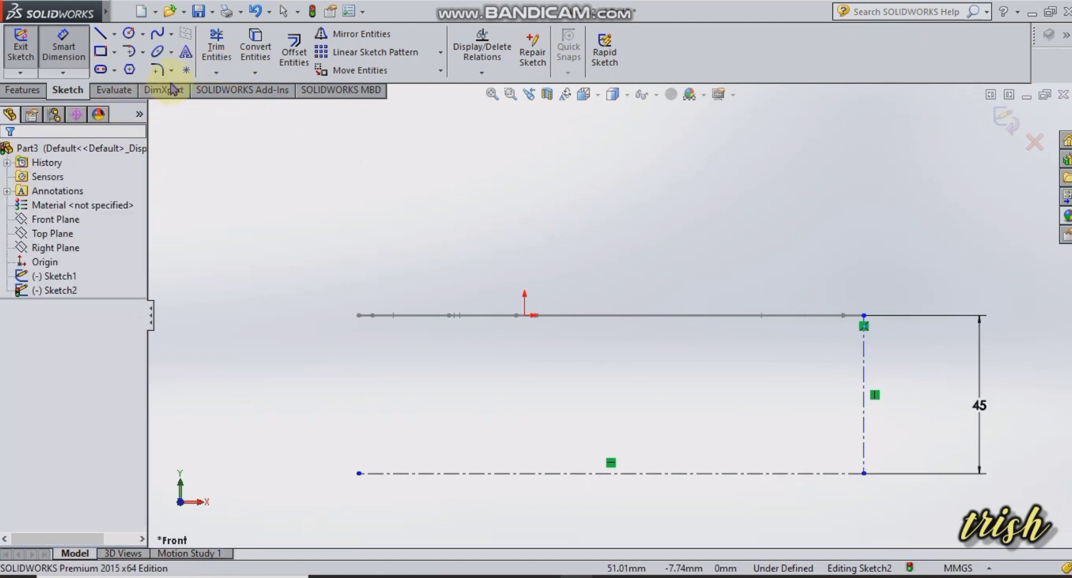
# Place a sketch point on the vertical centerline, about 10 mm below its upper end
pyautogui.click(186, 69)
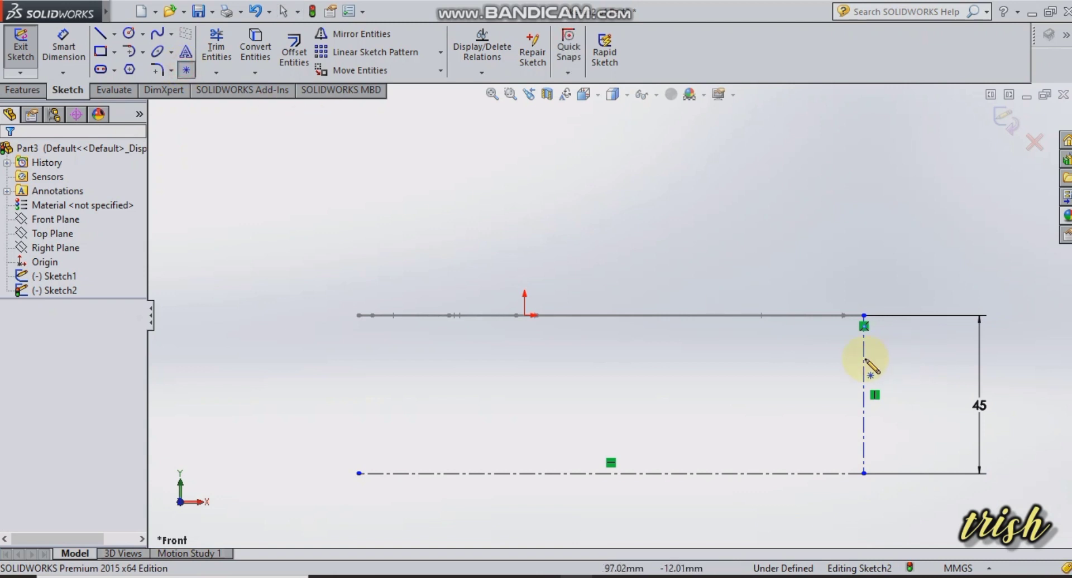
pyautogui.rightClick(761, 250)
pyautogui.click(795, 262)
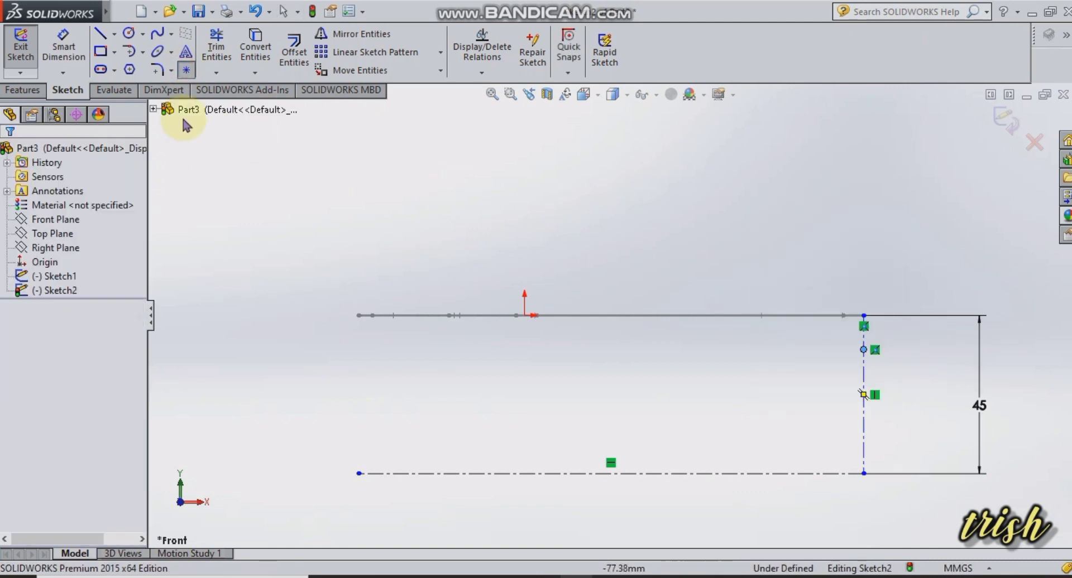
# Dimension the vertical distance between the sketch point and the vertical centerline's upper end as 10 mm
pyautogui.click(63, 47)
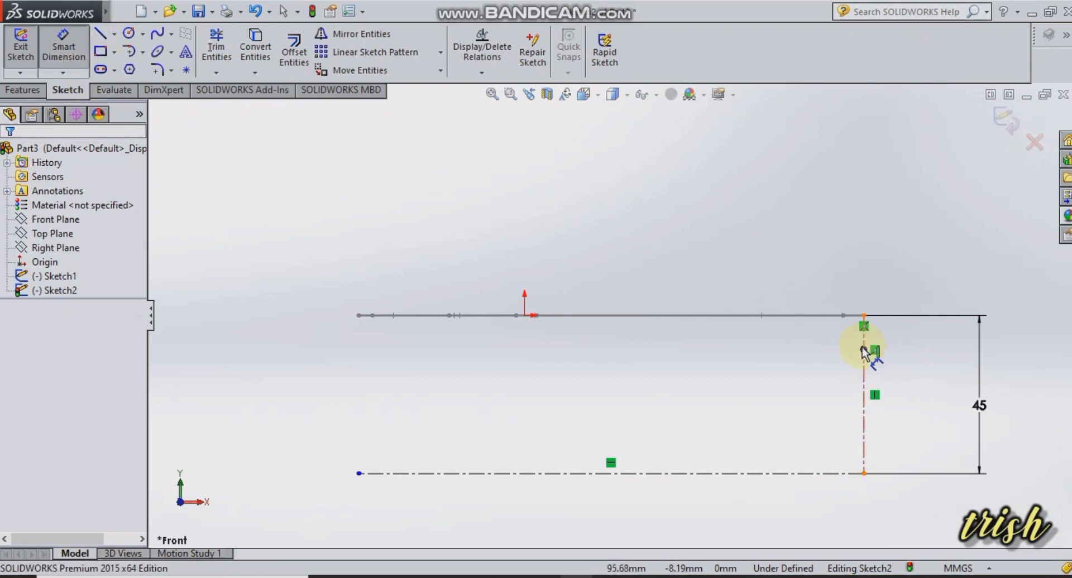
pyautogui.click(863, 317)
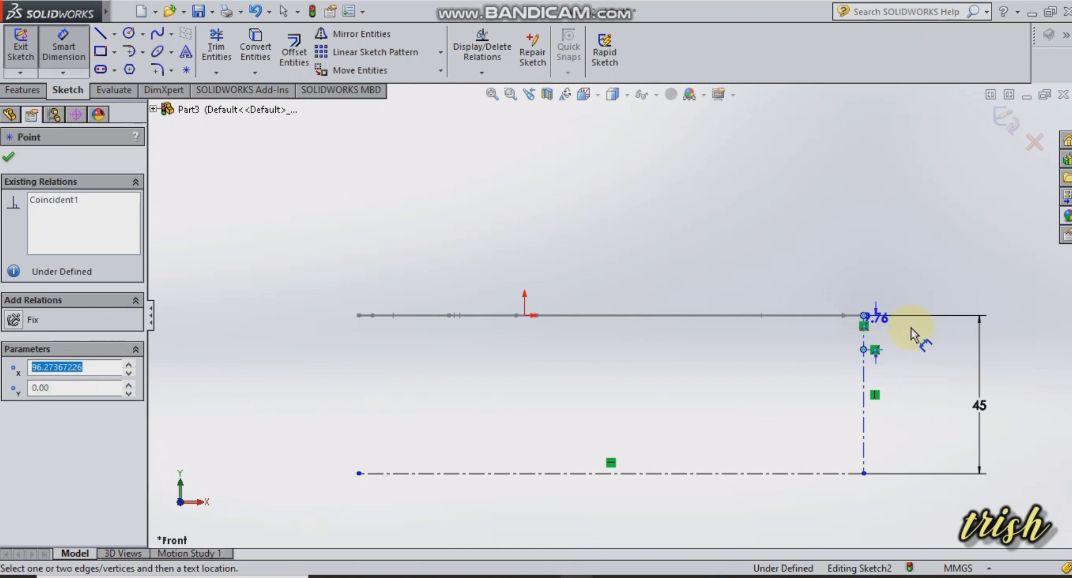
pyautogui.click(930, 339)
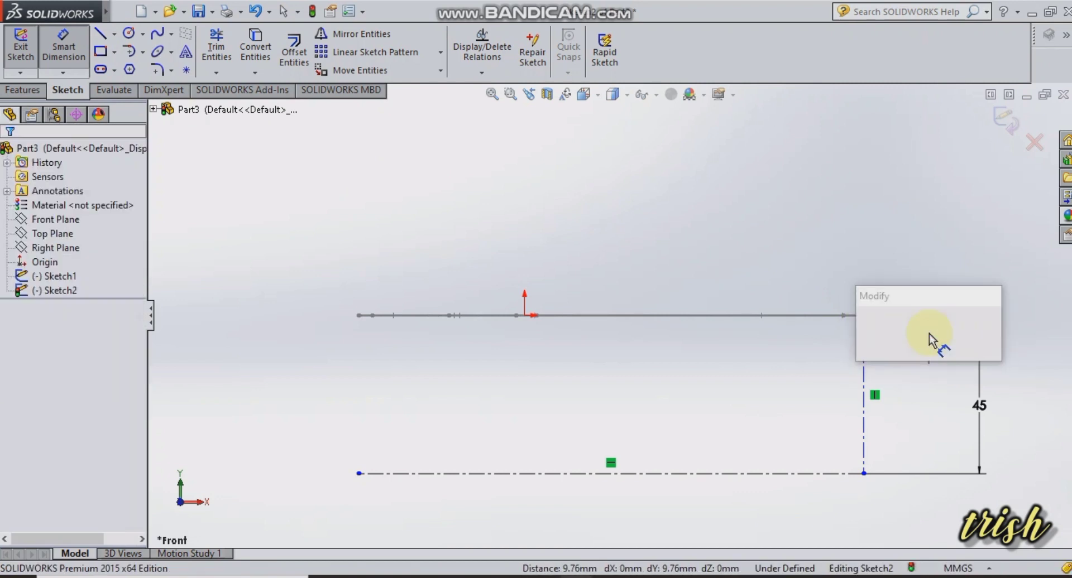
pyautogui.write('10')
pyautogui.press('Escape')
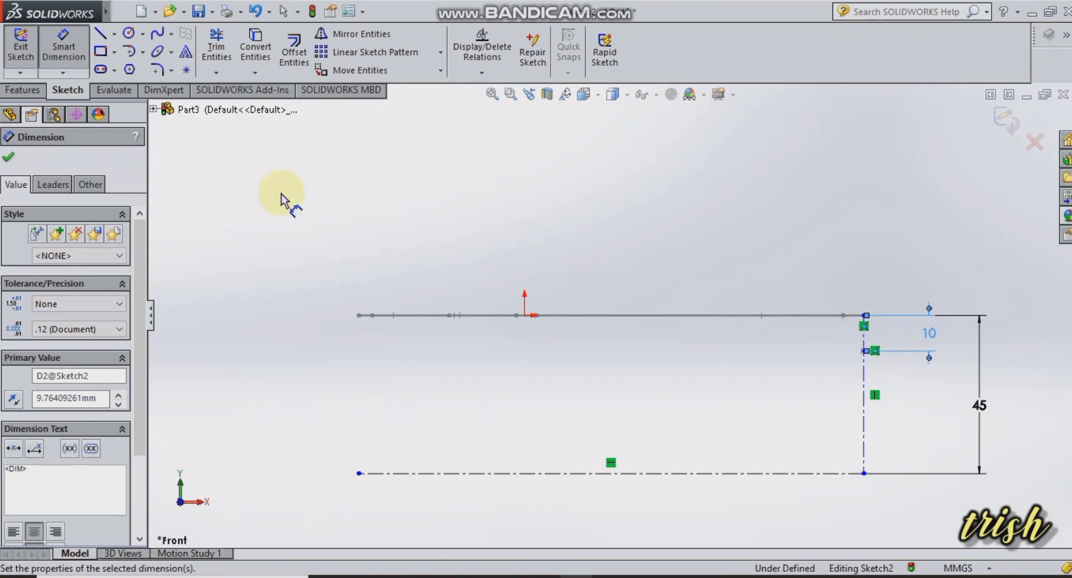
pyautogui.click(20, 158)
# Draw a shallow three-point arc of about R177 from the sketch point down toward the bowl, bulging downward
pyautogui.click(143, 52)
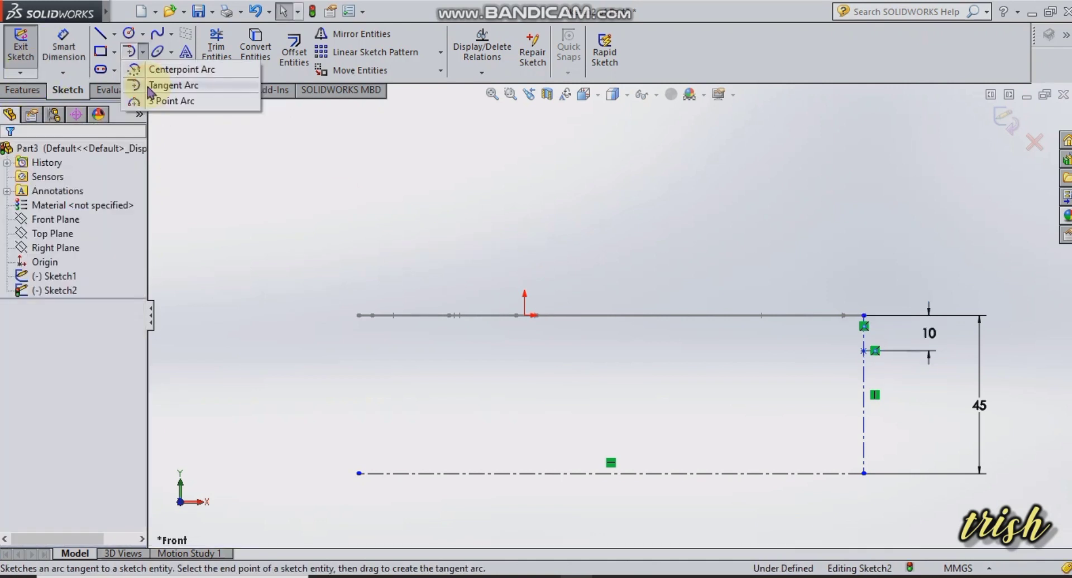
pyautogui.click(167, 100)
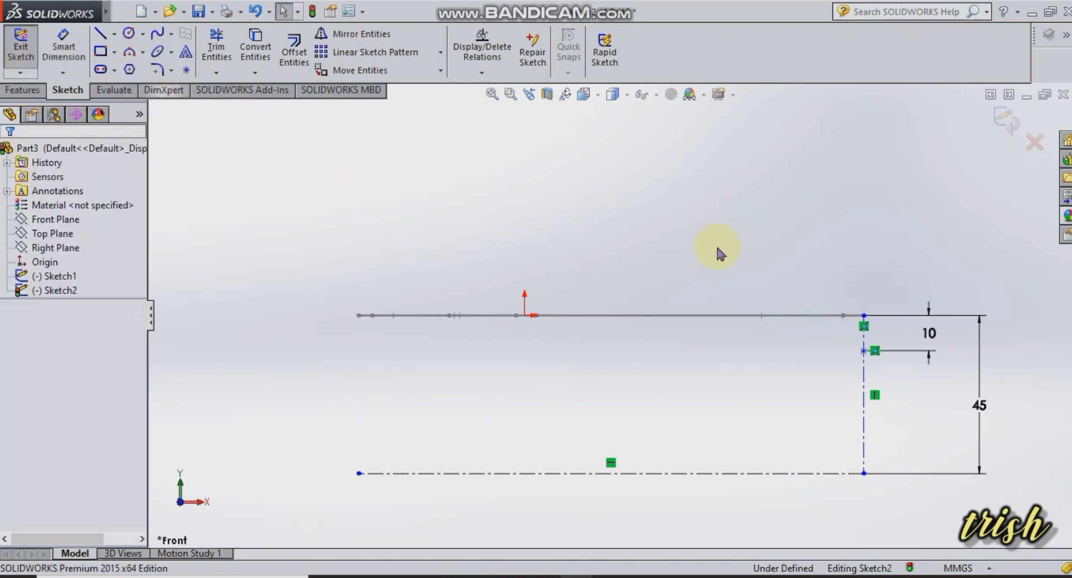
pyautogui.click(863, 351)
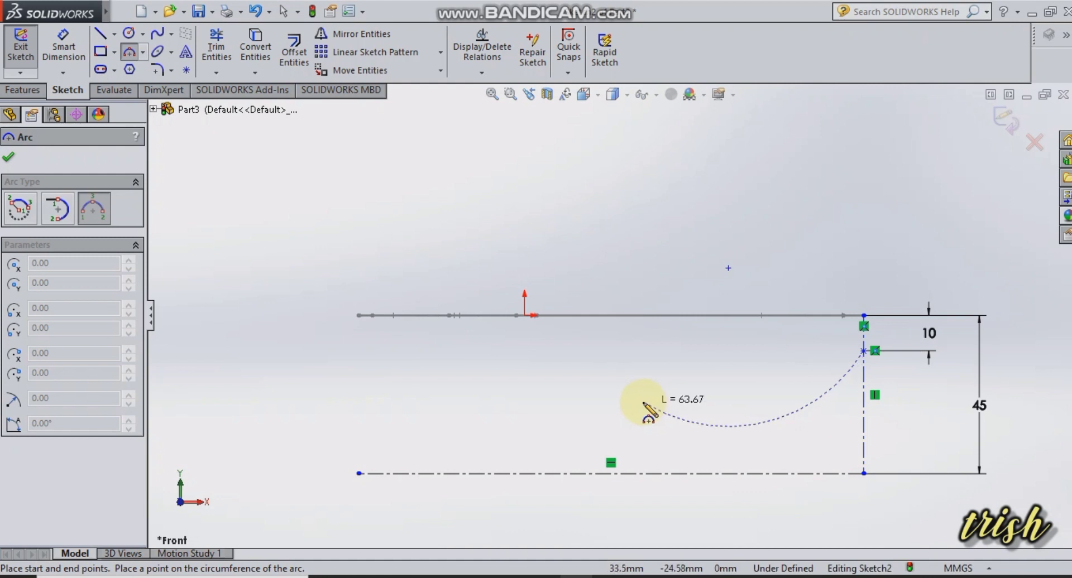
pyautogui.click(612, 396)
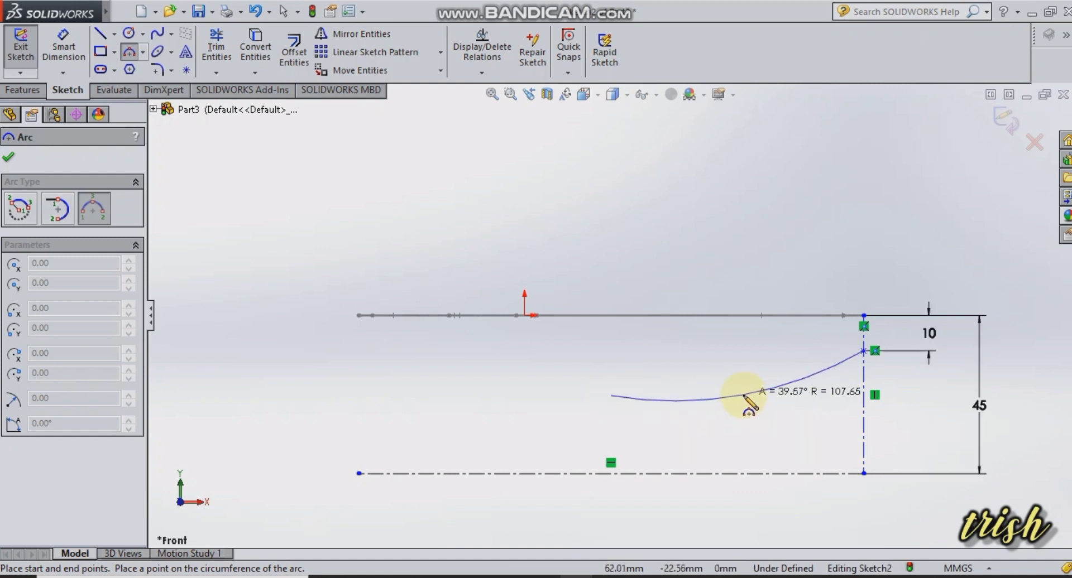
pyautogui.click(734, 386)
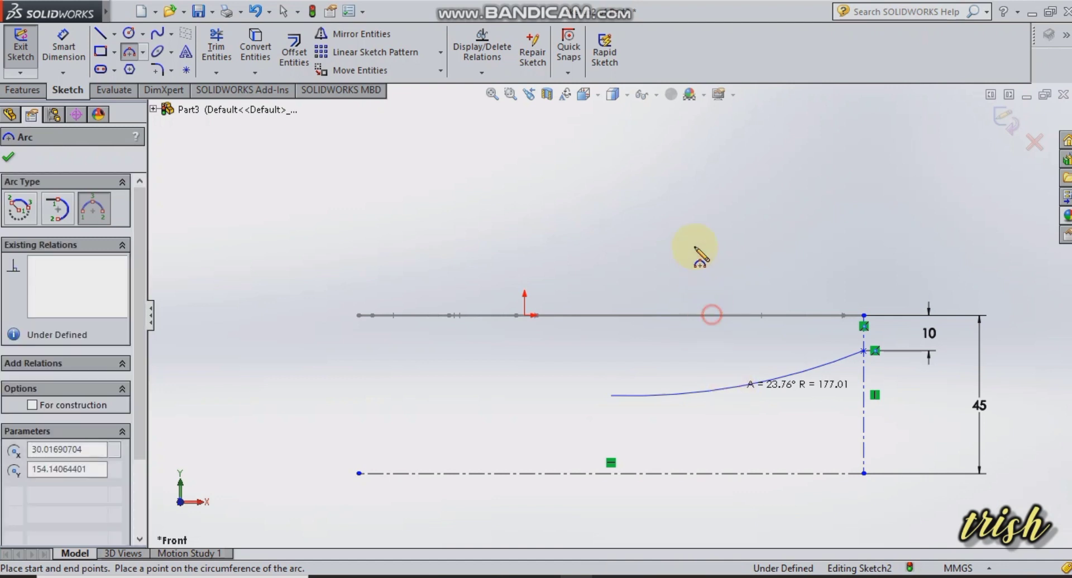
pyautogui.rightClick(727, 241)
pyautogui.click(730, 245)
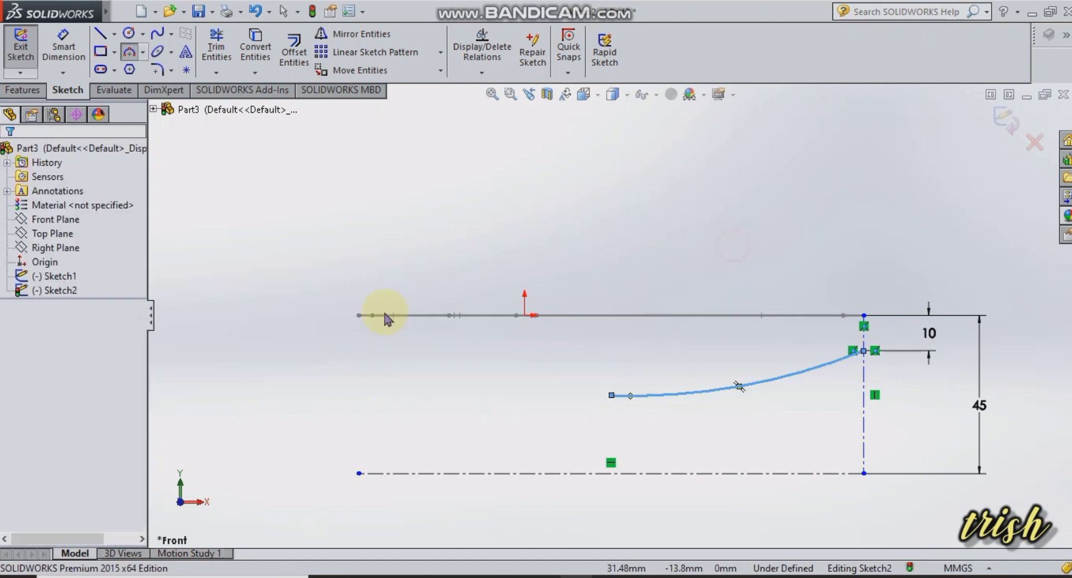
# Dimension the arc's radius as 500 mm
pyautogui.click(63, 48)
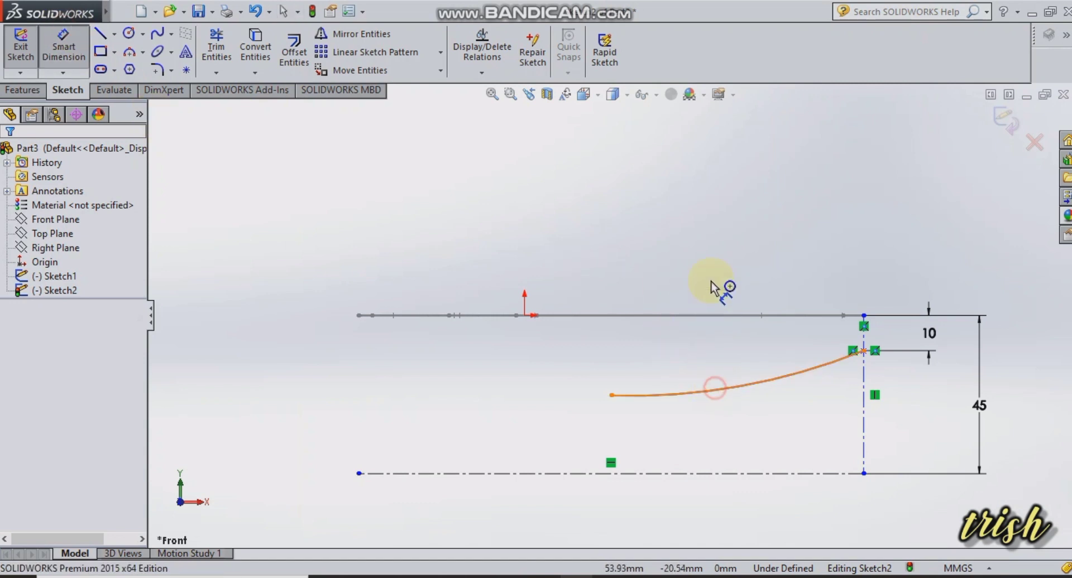
pyautogui.click(699, 214)
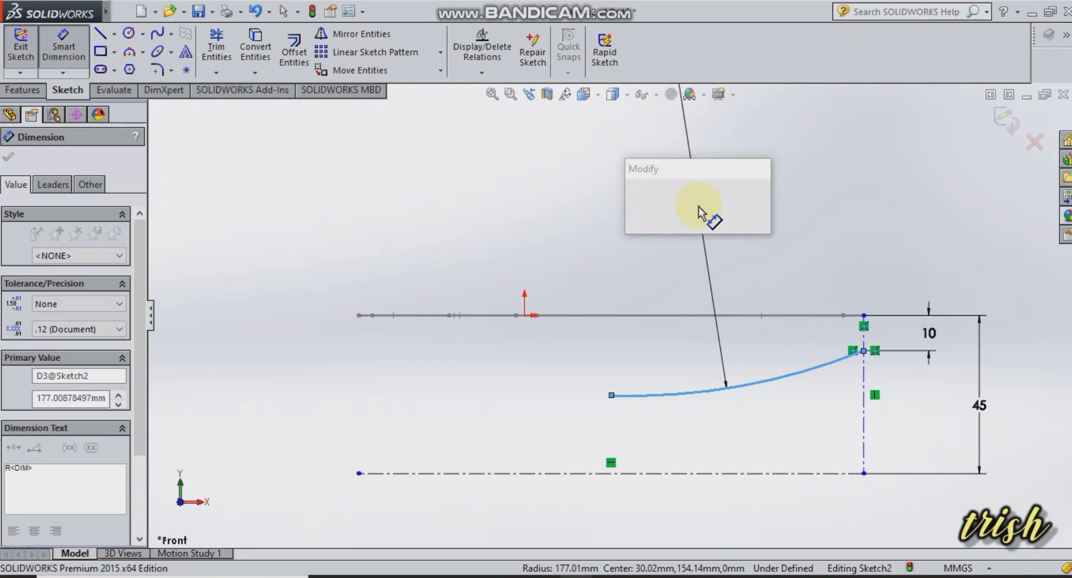
pyautogui.write('500')
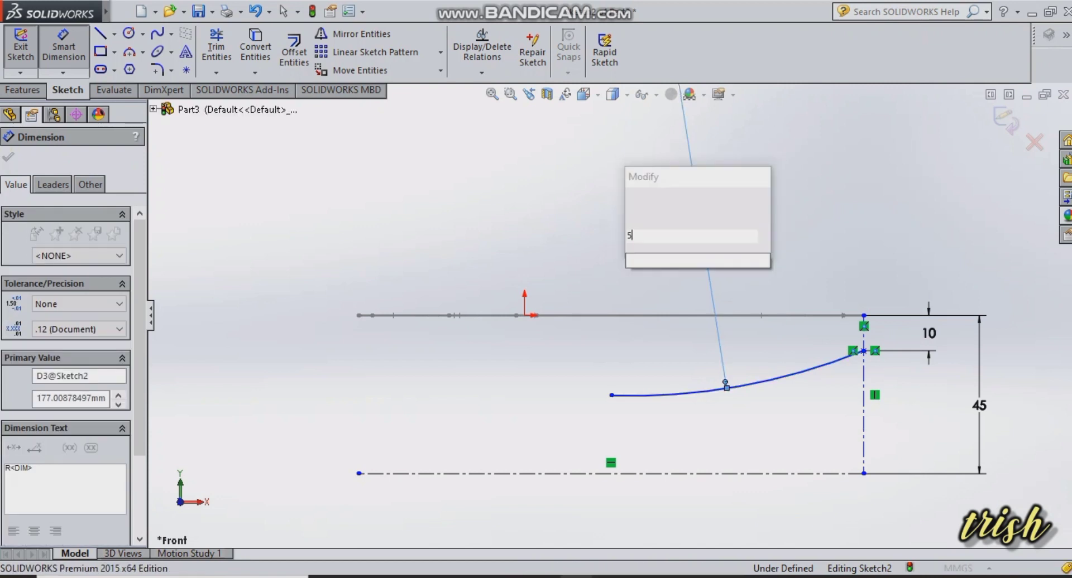
pyautogui.press('Return')
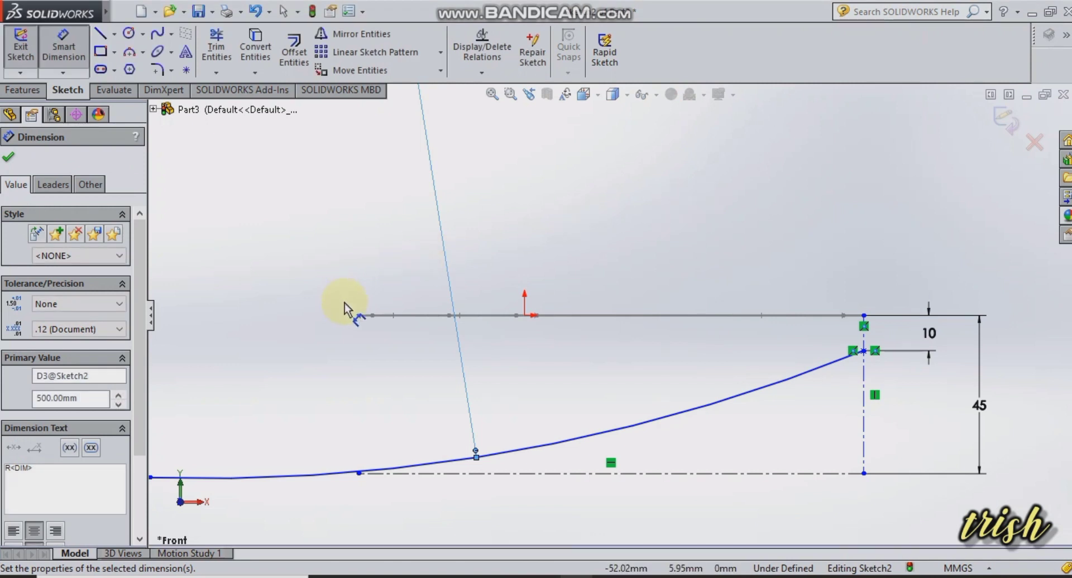
pyautogui.click(8, 162)
# Dimension the horizontal distance between the two endpoints of the R500 arc as 76 mm
pyautogui.click(66, 49)
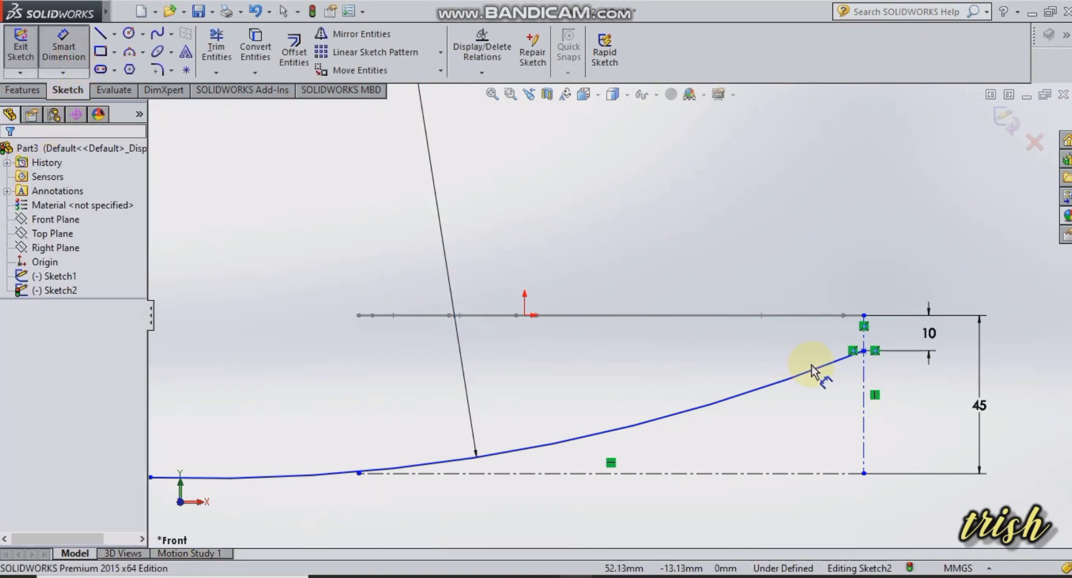
pyautogui.click(863, 351)
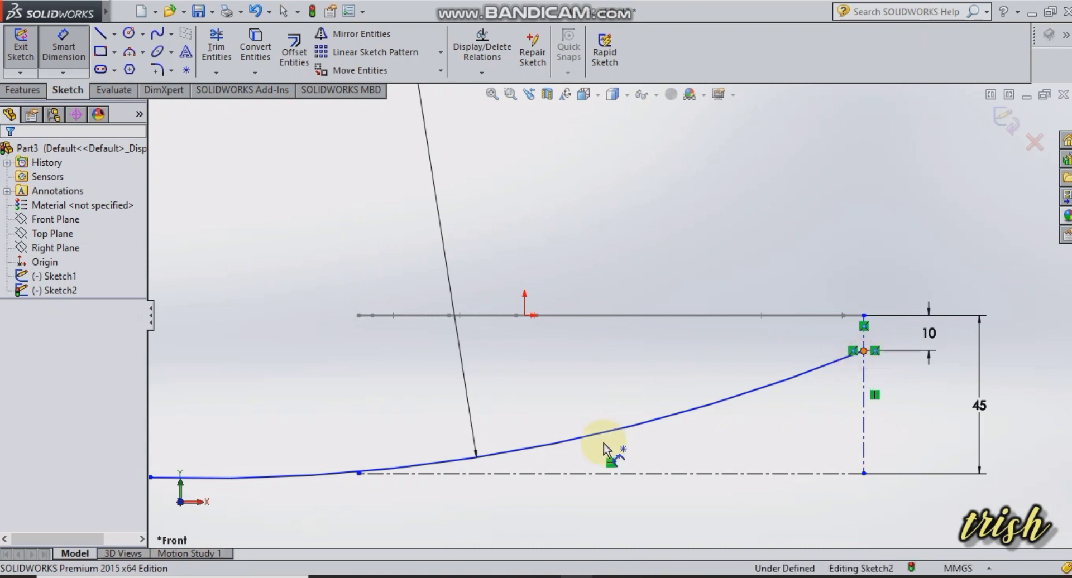
pyautogui.scroll(2, 610, 491)
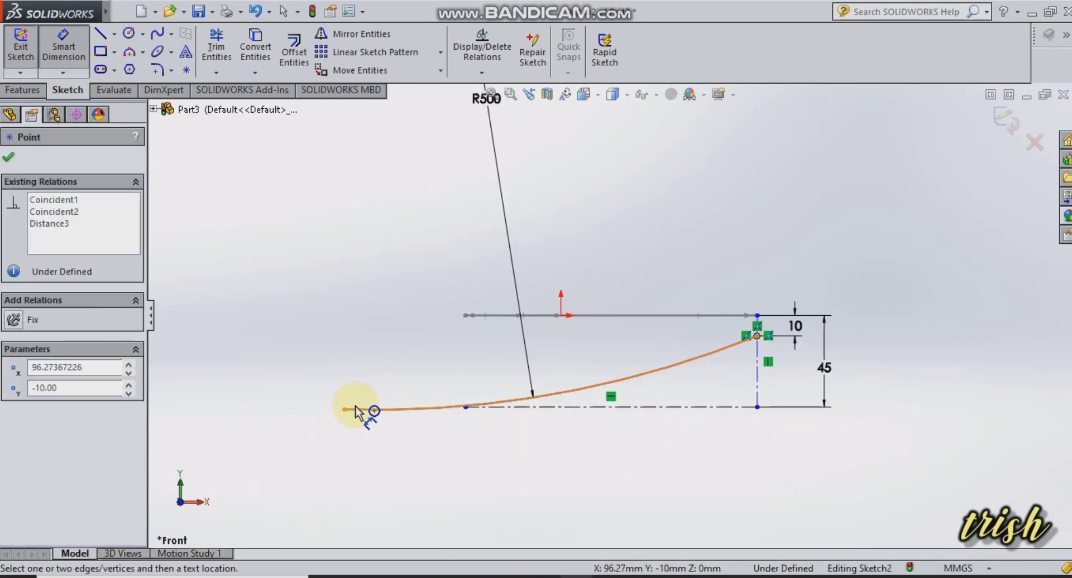
pyautogui.click(345, 409)
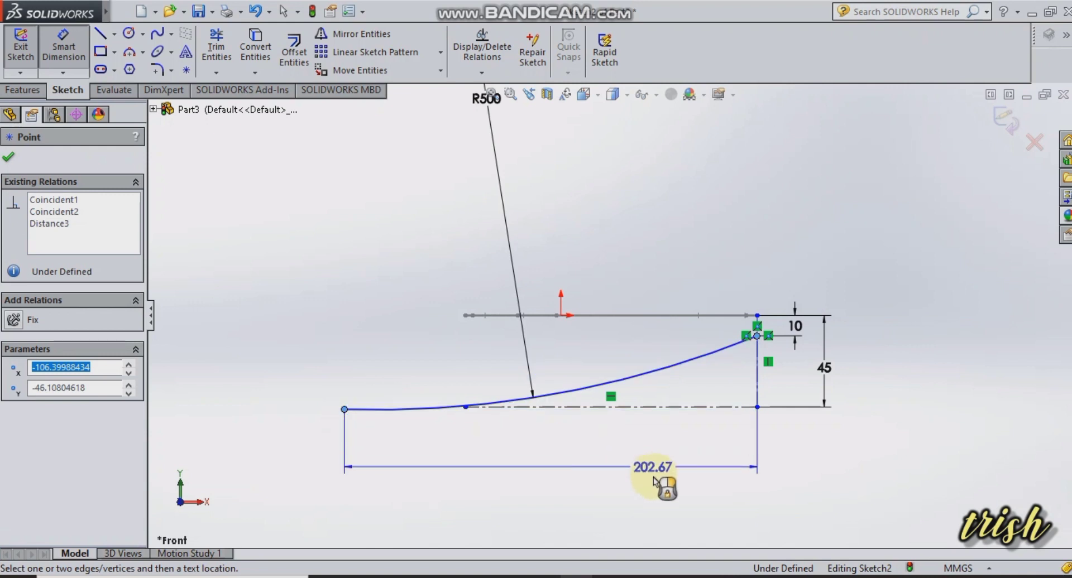
pyautogui.click(653, 507)
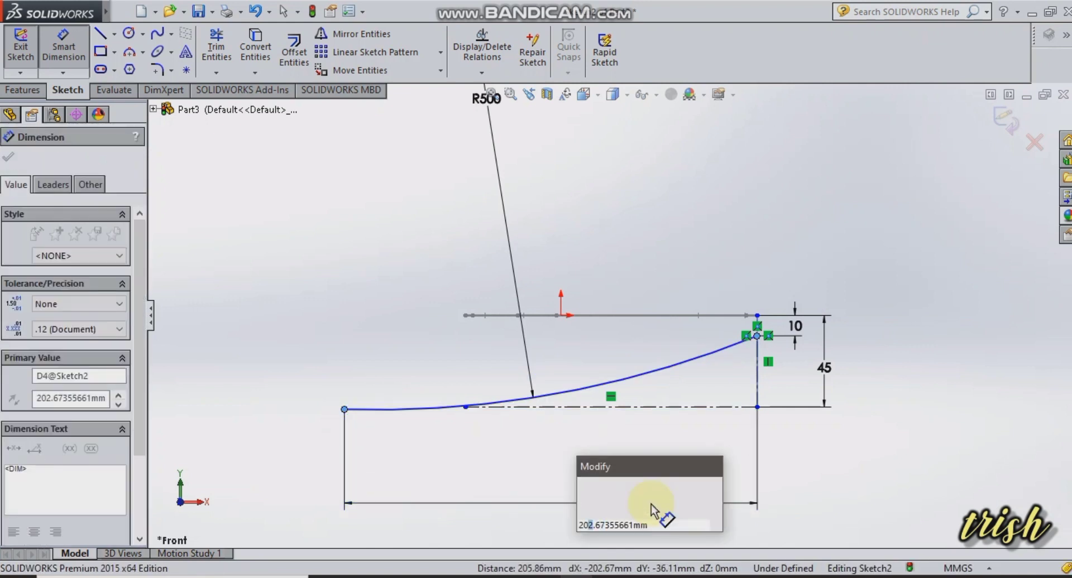
pyautogui.write('76')
pyautogui.press('Escape')
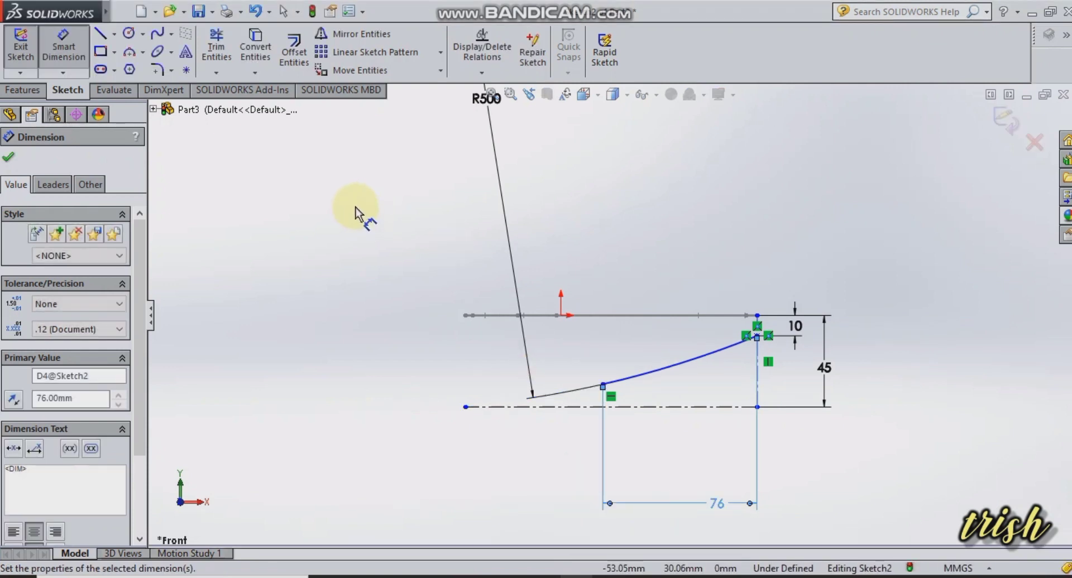
pyautogui.click(12, 158)
# Reposition the R500 dimension so its text sits above the handle and its leader meets the shortened arc
pyautogui.moveTo(484, 102); pyautogui.dragTo(559, 141)
pyautogui.moveTo(634, 197); pyautogui.dragTo(679, 269)
pyautogui.moveTo(691, 333); pyautogui.dragTo(679, 302)
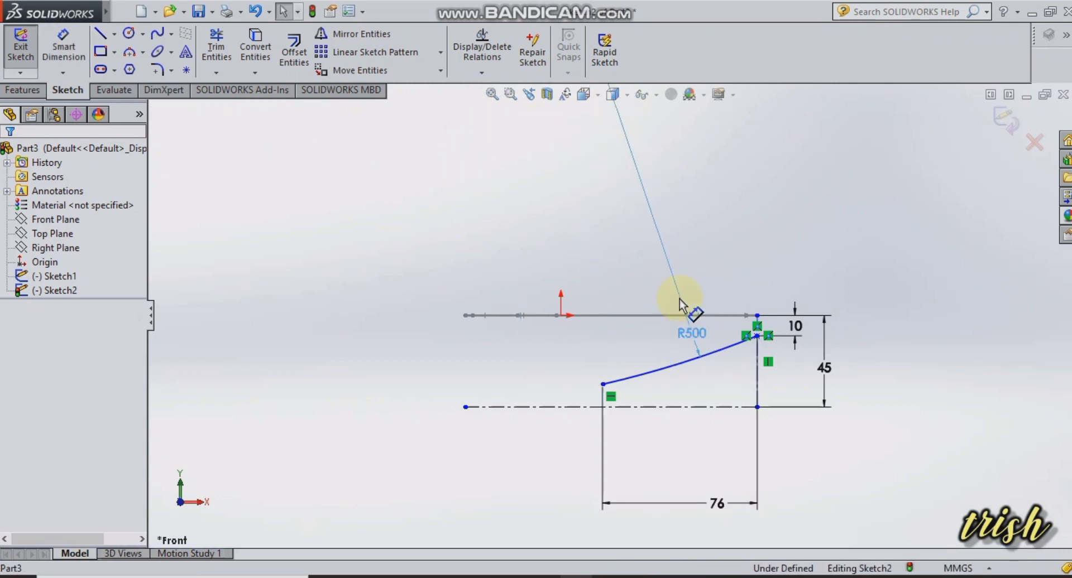
pyautogui.moveTo(670, 244); pyautogui.dragTo(661, 208)
pyautogui.press('Escape')
# Place a sketch point on the R500 arc, about 13 mm horizontally from its upper end
pyautogui.click(186, 71)
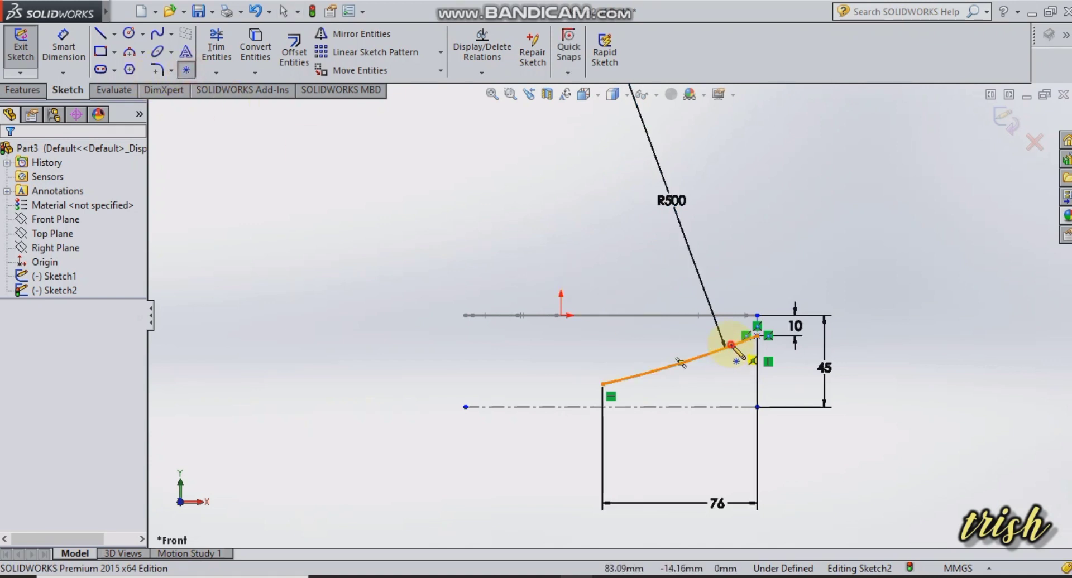
pyautogui.click(732, 270)
pyautogui.rightClick(733, 269)
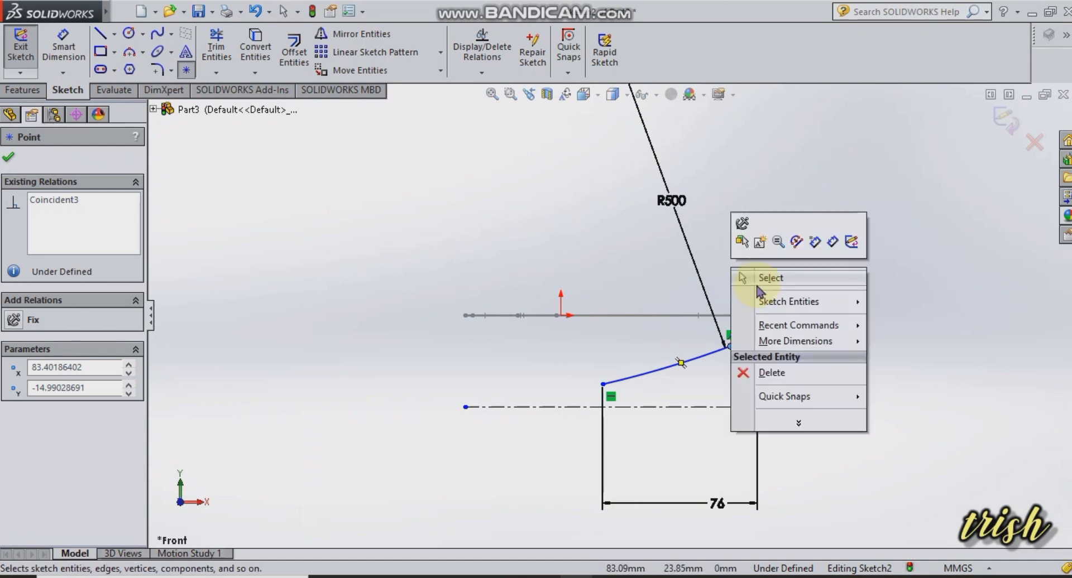
pyautogui.click(761, 278)
# Dimension the horizontal distance between the point on the R500 arc and the arc's upper end as 6 mm
pyautogui.click(63, 45)
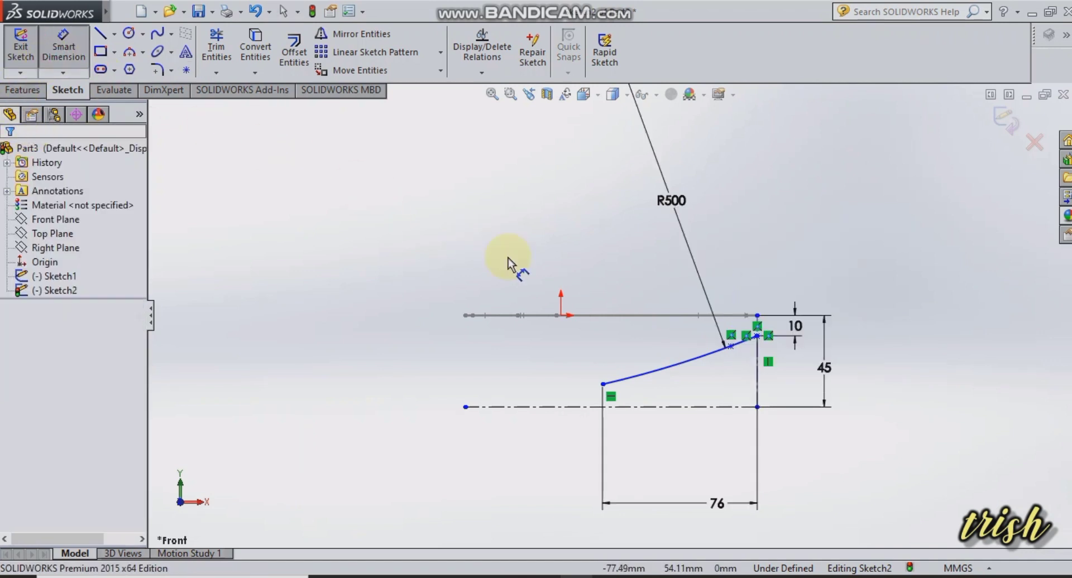
pyautogui.scroll(-5, 795, 333)
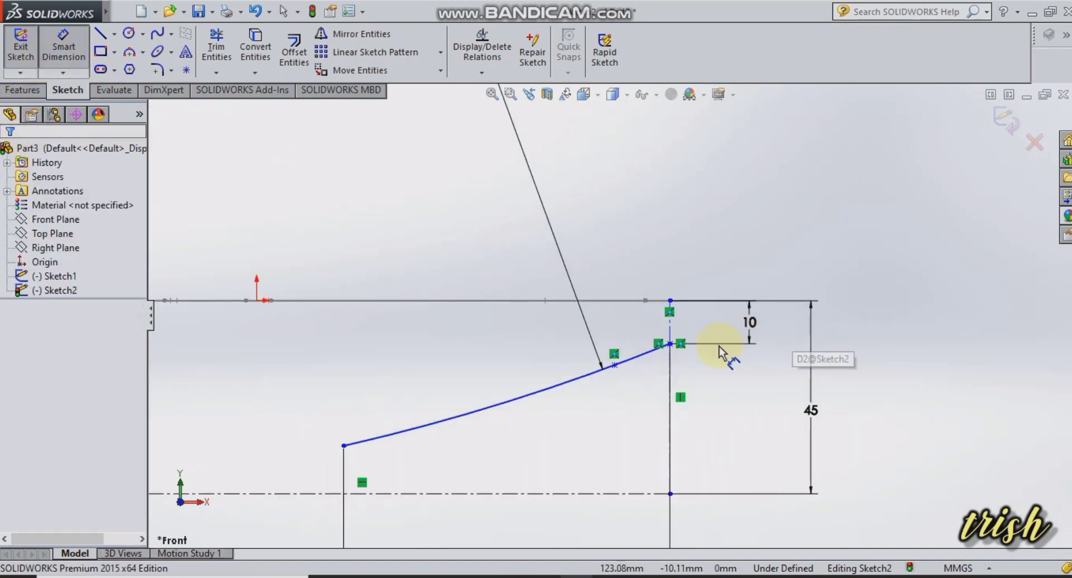
pyautogui.click(573, 369)
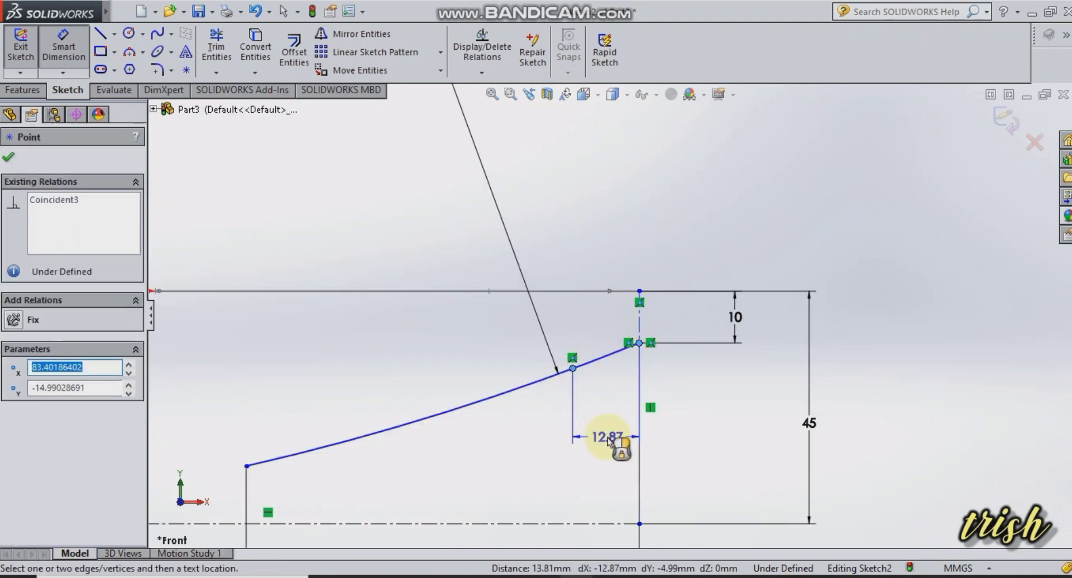
pyautogui.click(608, 441)
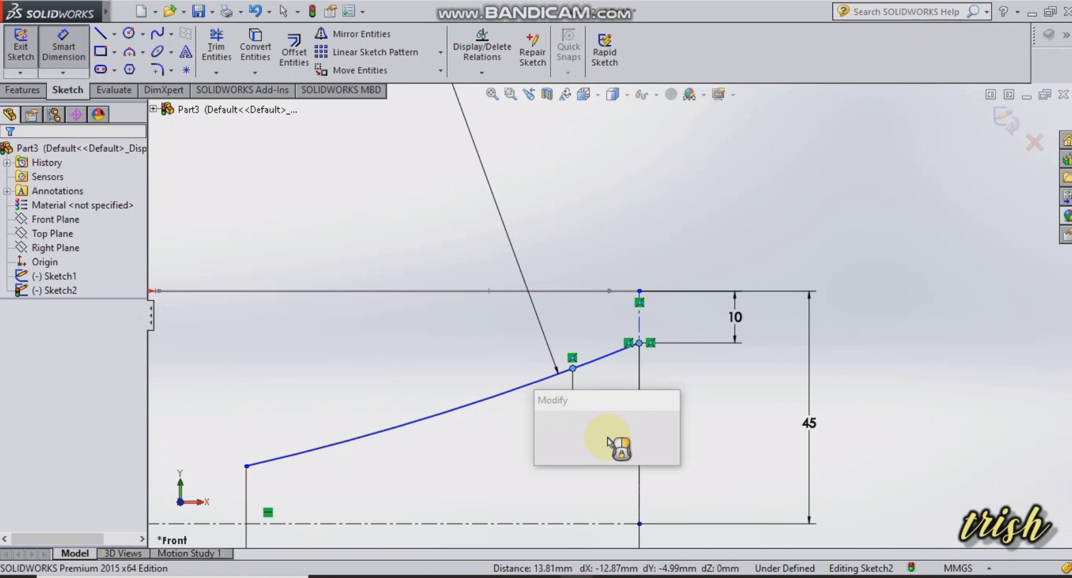
pyautogui.write('5')
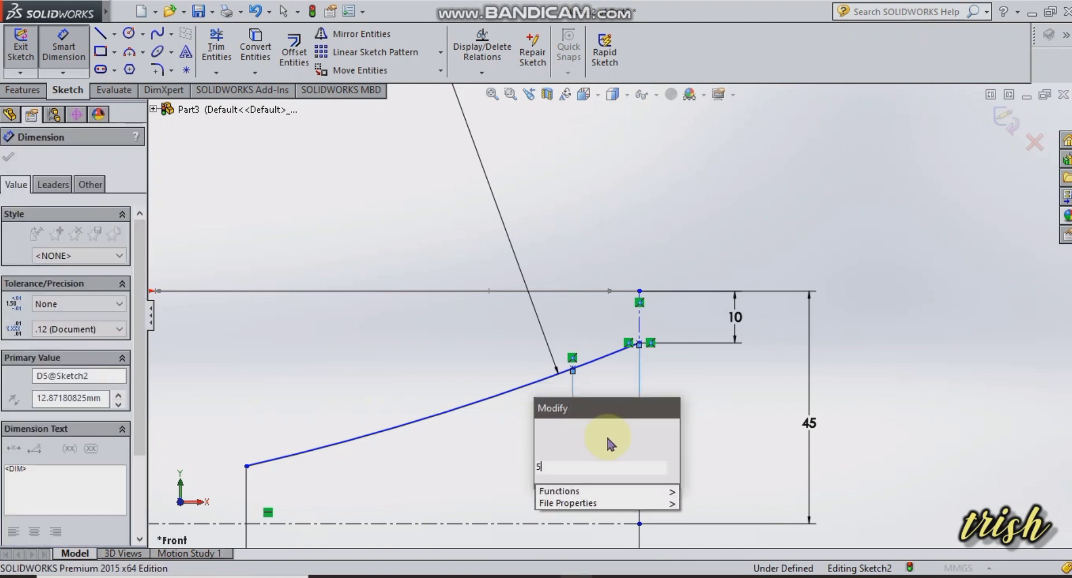
pyautogui.press('Return')
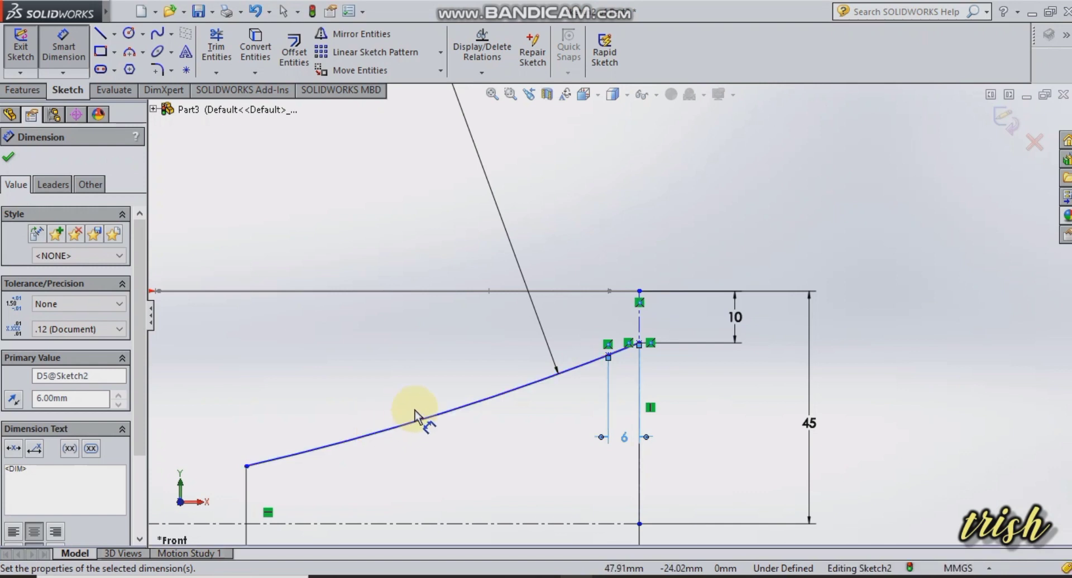
pyautogui.click(17, 159)
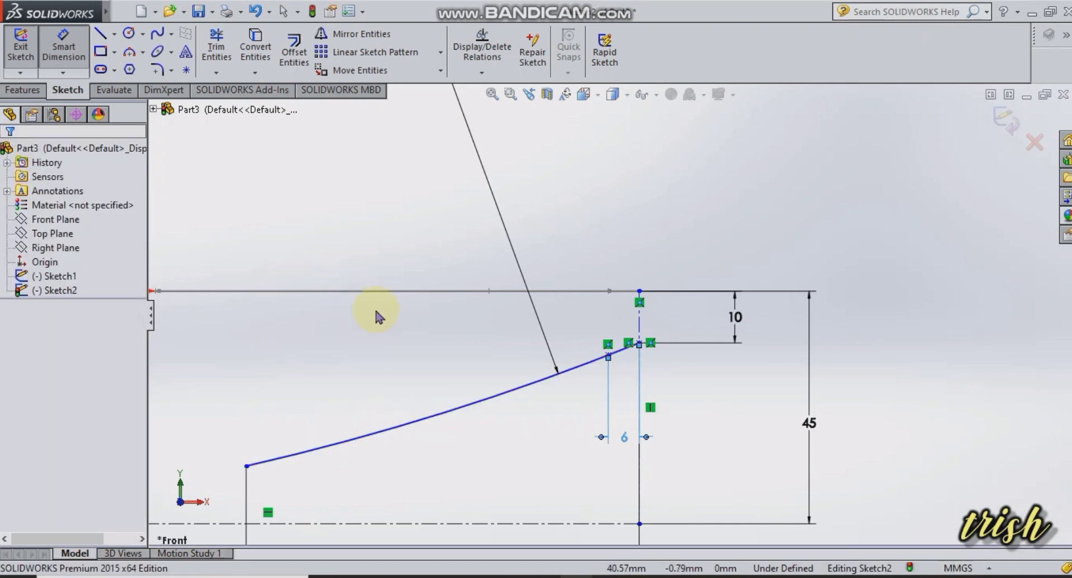
# Sketch a humped three-point arc of about 12 mm radius extending from the lower end of the R500 arc, away from the handle
pyautogui.scroll(6, 384, 382)
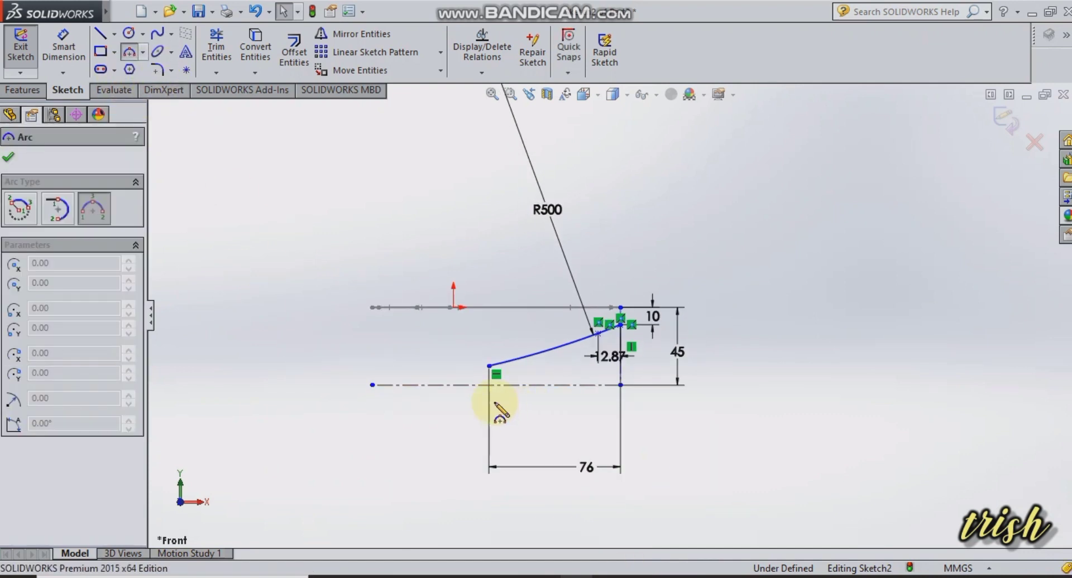
pyautogui.scroll(-3, 509, 355)
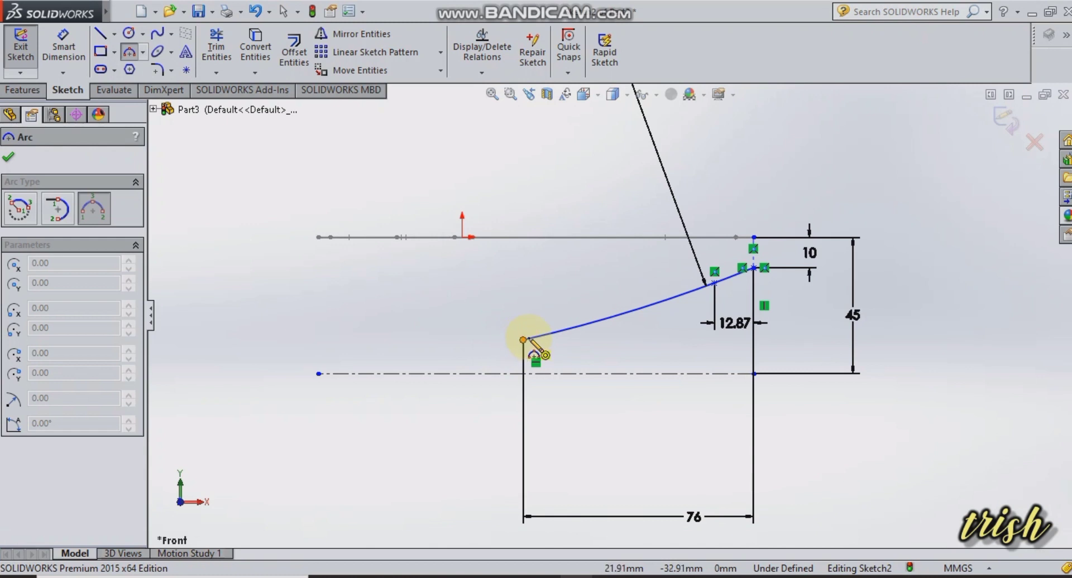
pyautogui.click(524, 339)
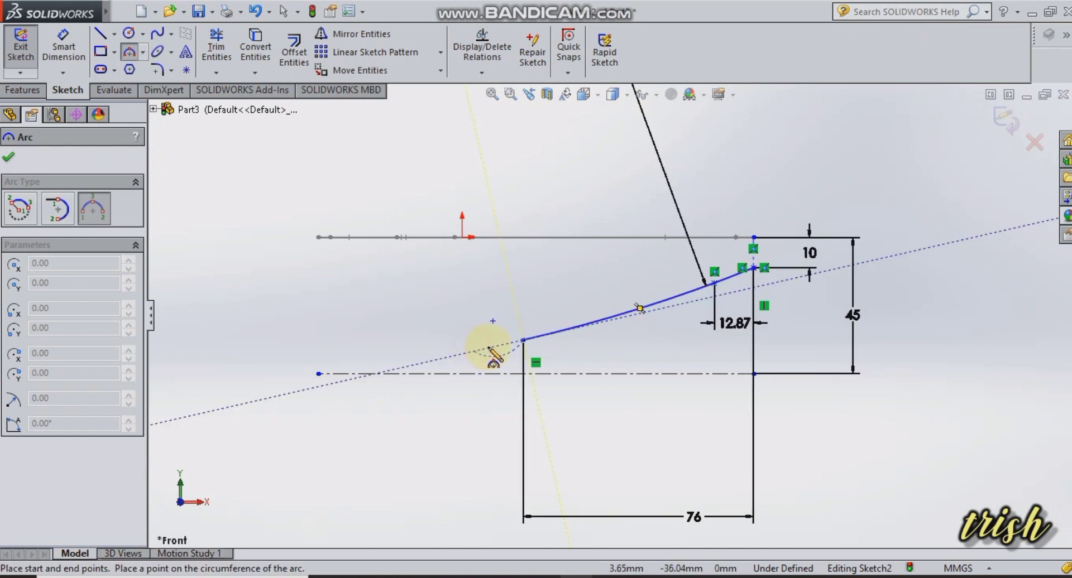
pyautogui.click(474, 350)
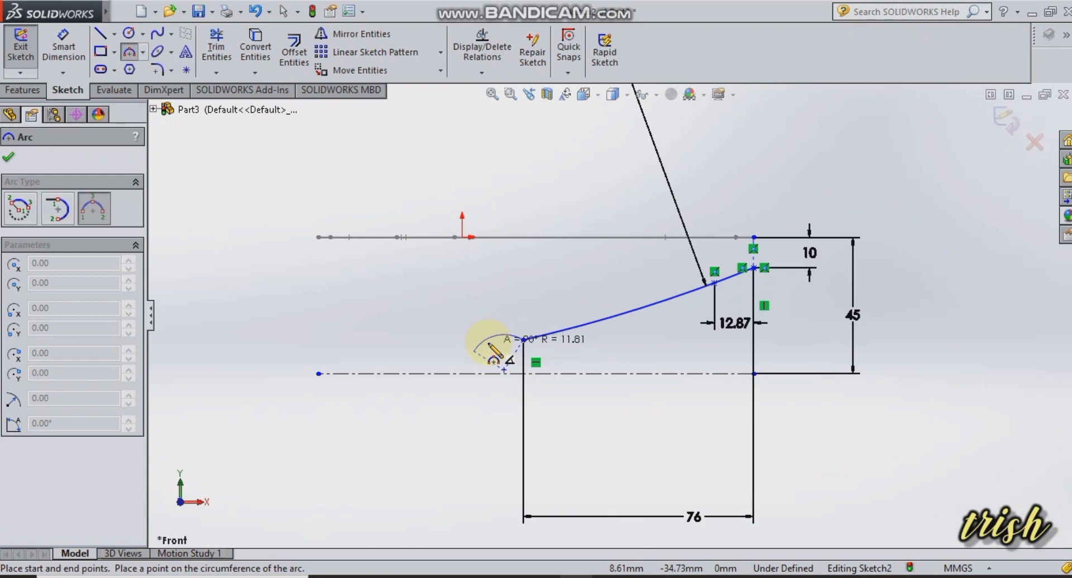
pyautogui.click(488, 343)
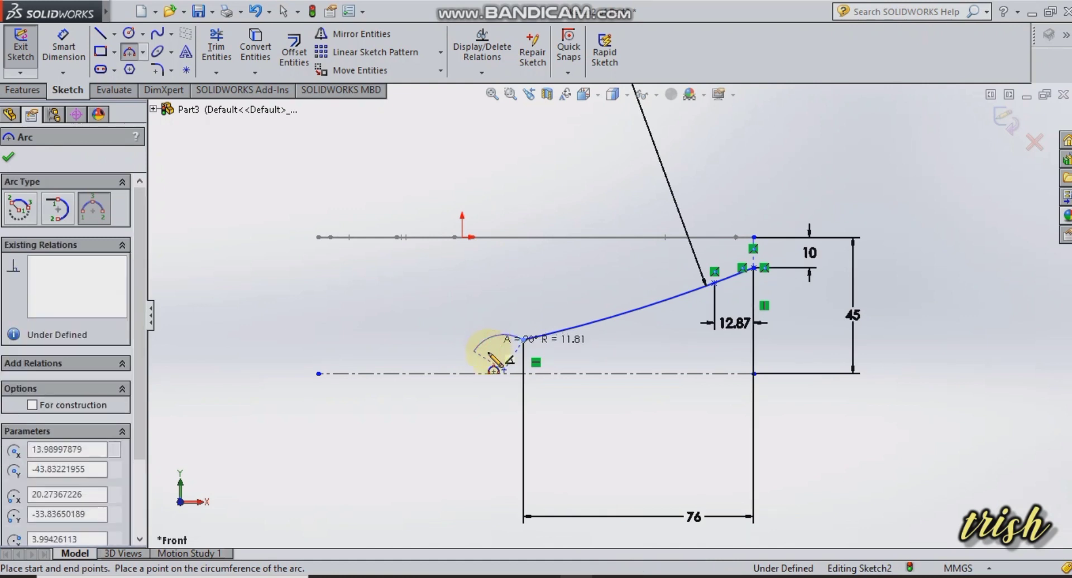
pyautogui.click(17, 160)
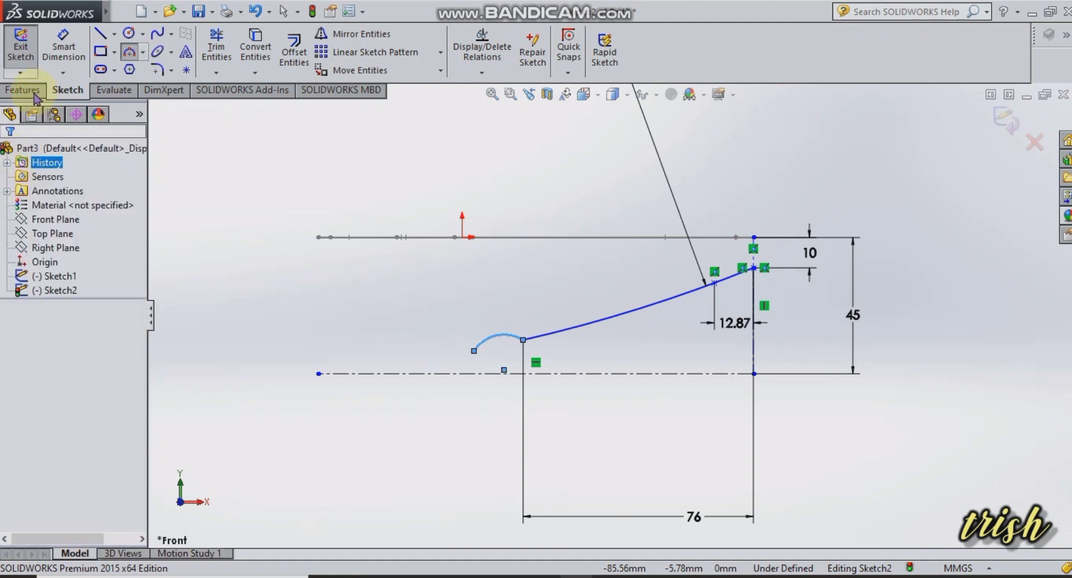
# Sketch a bowl-shaped three-point arc of about 37 mm radius from the small arc's free end, tangent to the horizontal centerline
pyautogui.click(134, 55)
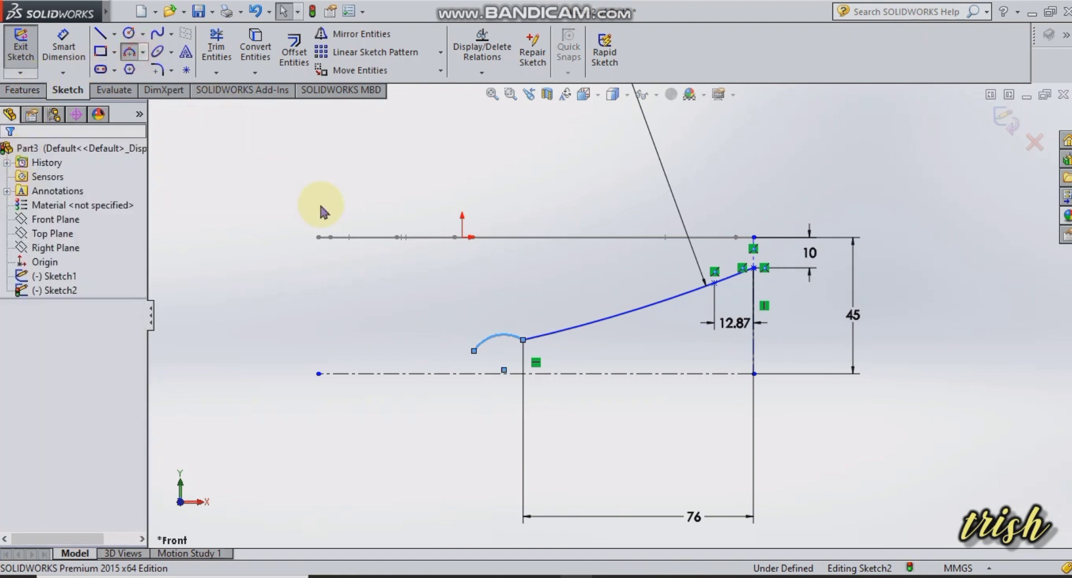
pyautogui.click(473, 350)
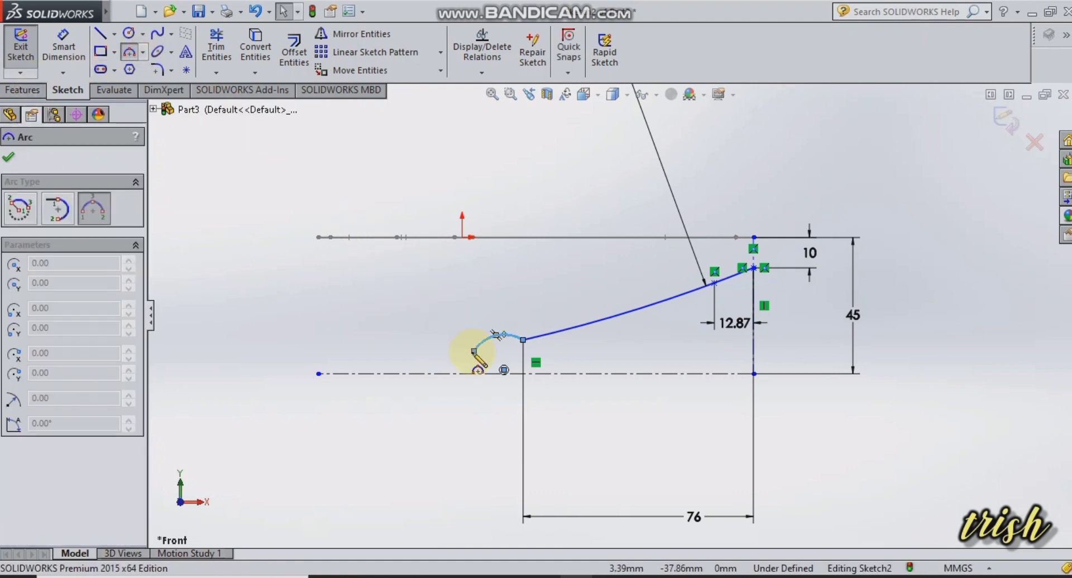
pyautogui.click(313, 323)
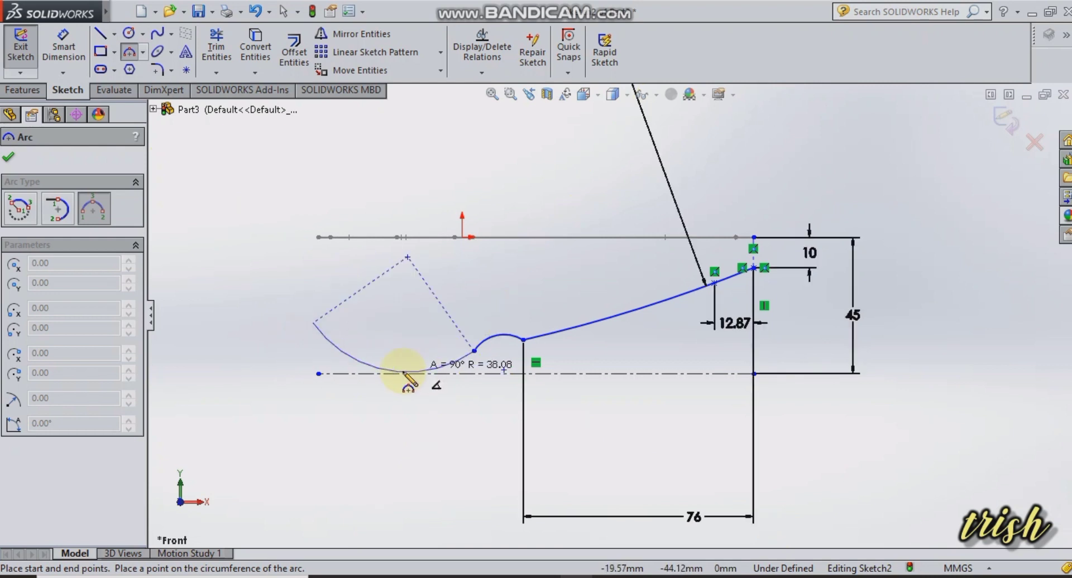
pyautogui.click(357, 288)
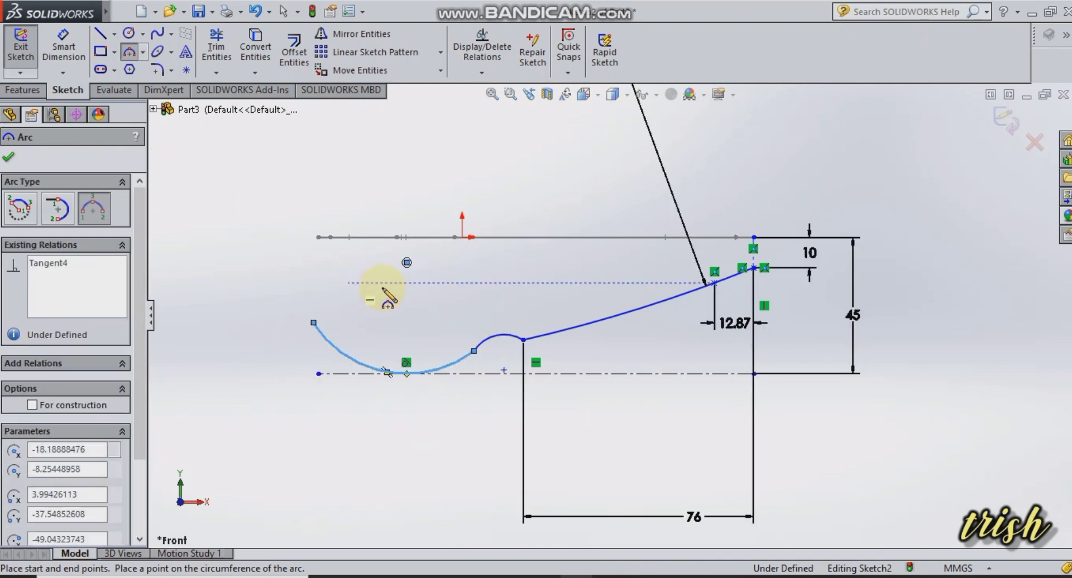
pyautogui.rightClick(385, 290)
pyautogui.click(384, 296)
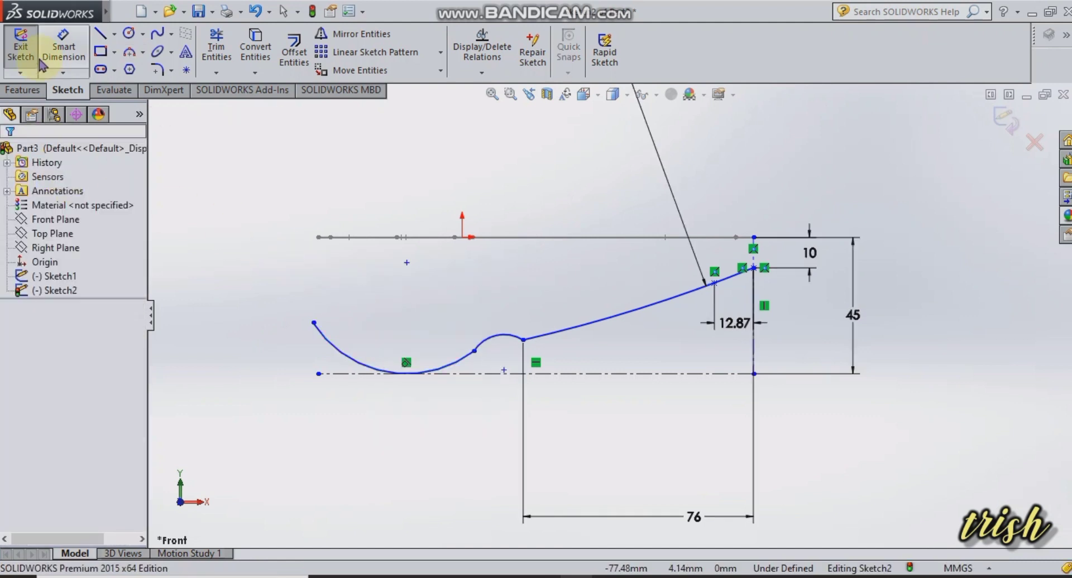
# Dimension the radius of the small humped arc as 20 mm
pyautogui.click(64, 56)
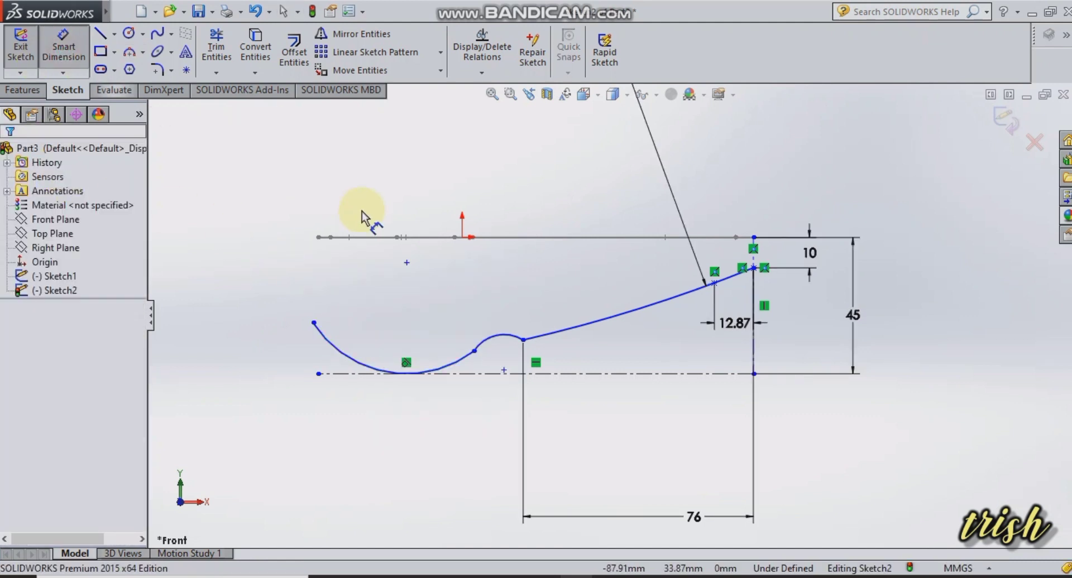
pyautogui.click(500, 335)
pyautogui.click(466, 465)
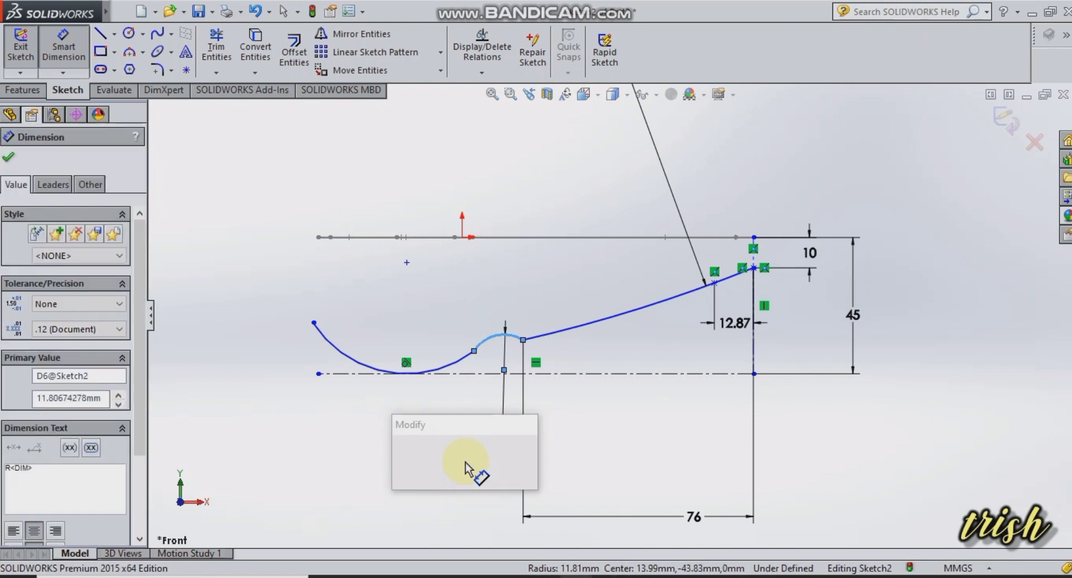
pyautogui.press('Return')
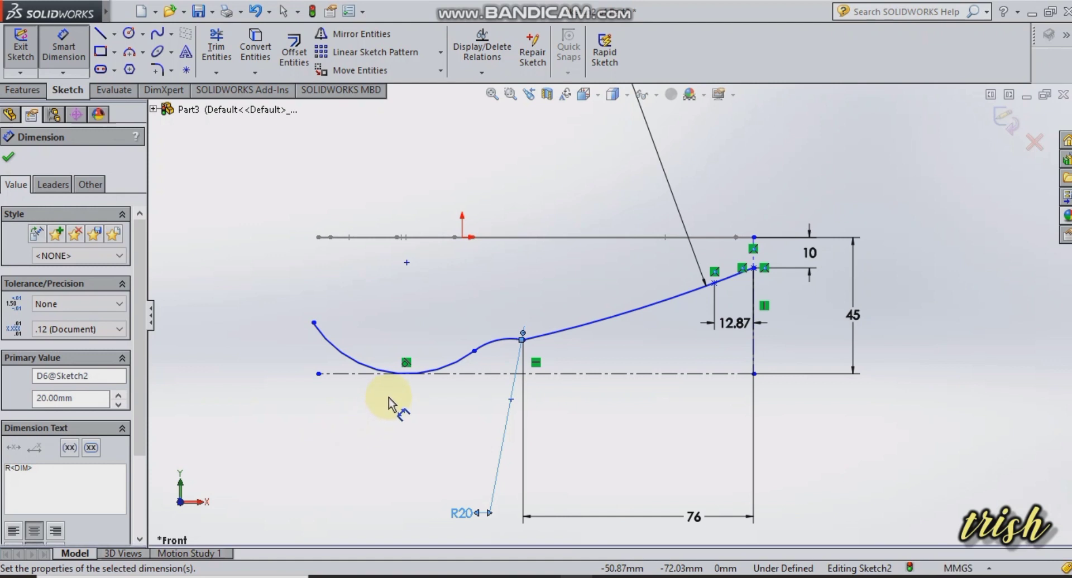
# Dimension the bowl arc's radius as 40 mm and move the R20 dimension text up close to its arc
pyautogui.click(392, 372)
pyautogui.click(334, 452)
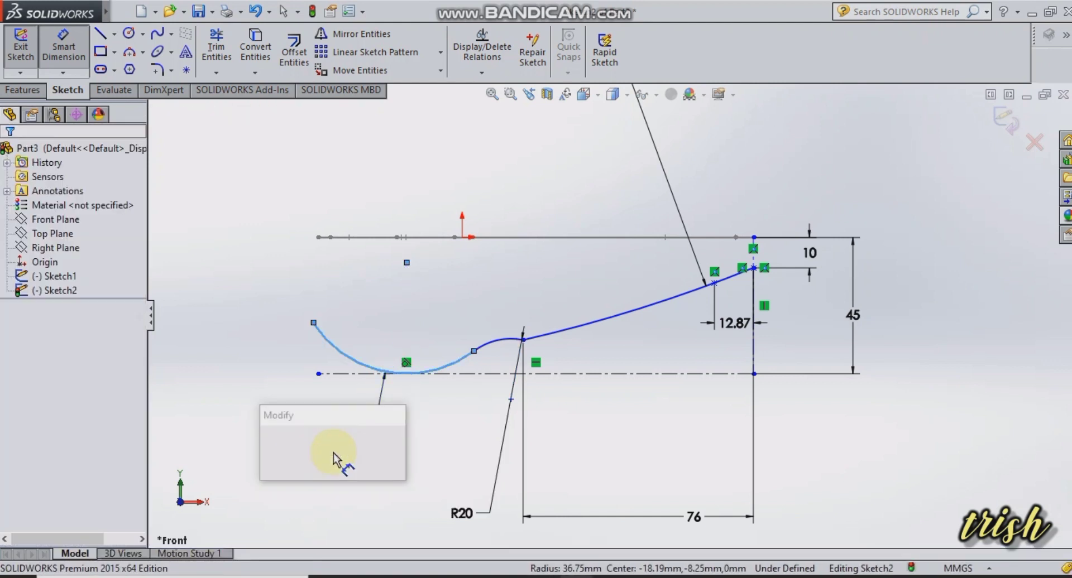
pyautogui.write('40')
pyautogui.press('Return')
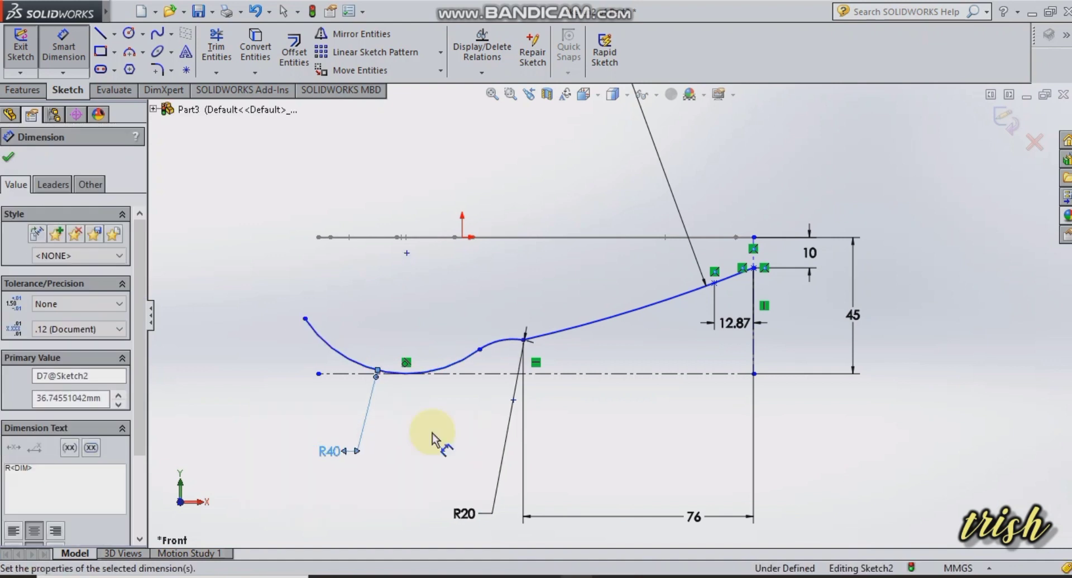
pyautogui.click(8, 157)
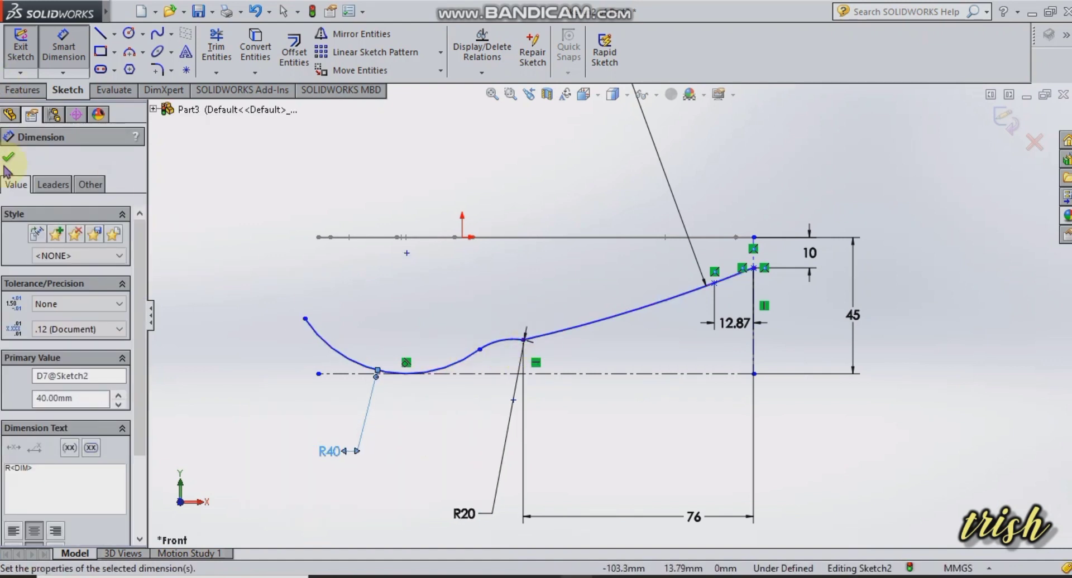
pyautogui.press('Escape')
pyautogui.moveTo(462, 514); pyautogui.dragTo(499, 430)
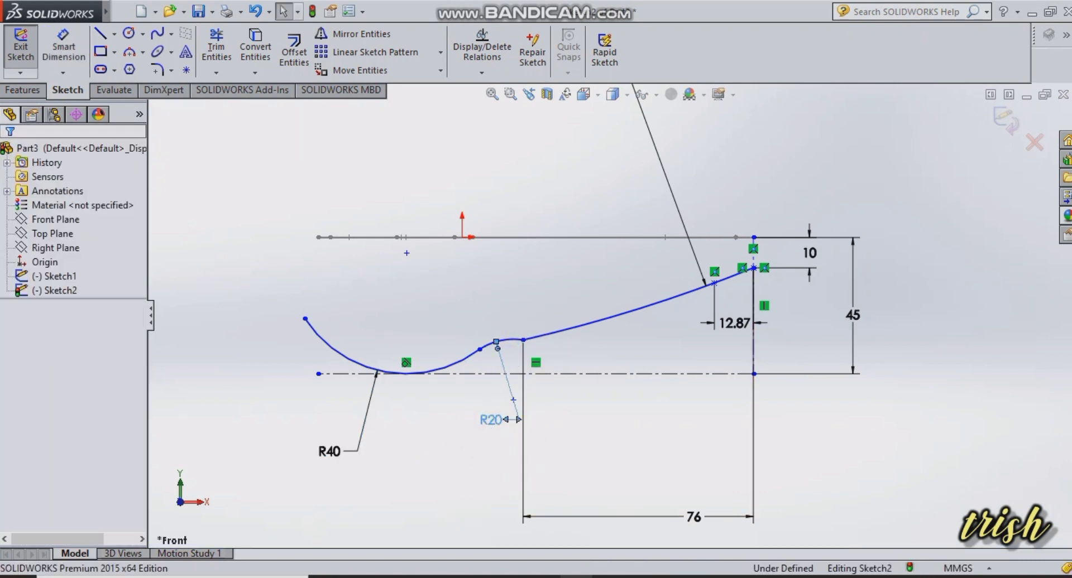
# Dimension the horizontal distance from the vertical line's lower end to the R20 arc's center as 74 mm, consulting the spoon drawing in Word
pyautogui.click(754, 373)
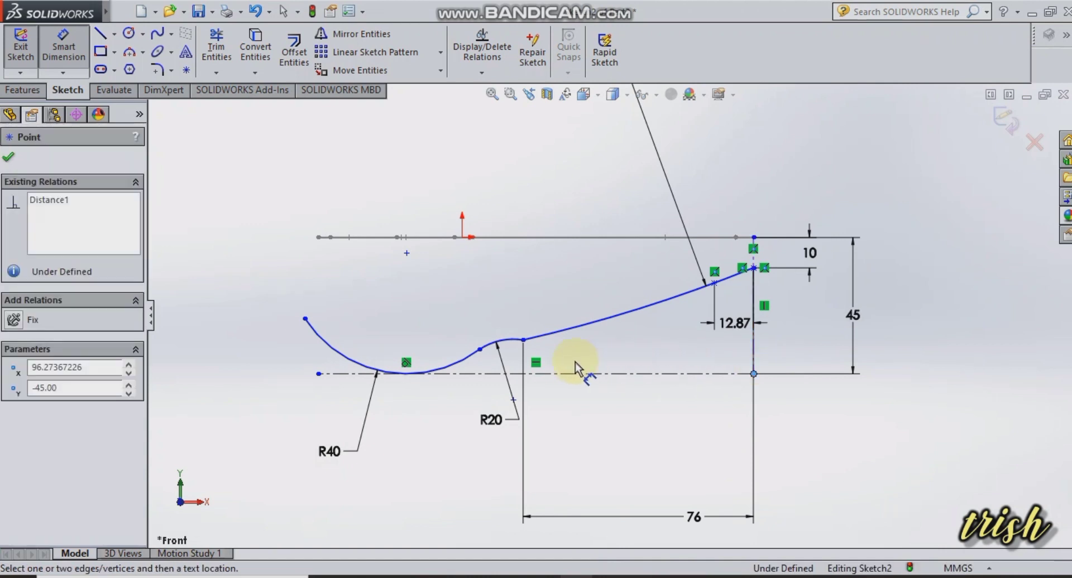
pyautogui.click(514, 400)
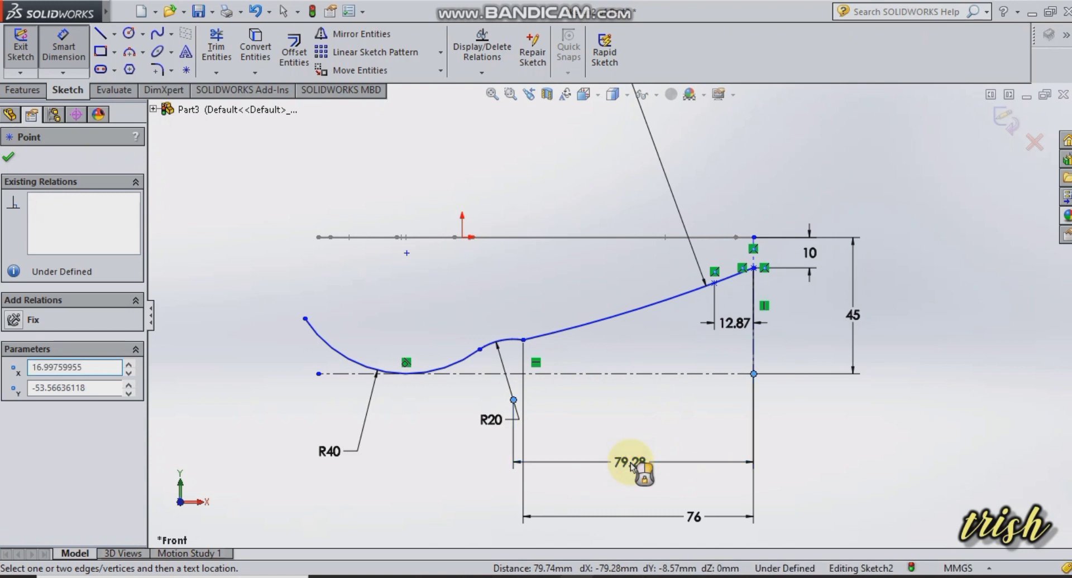
pyautogui.click(631, 465)
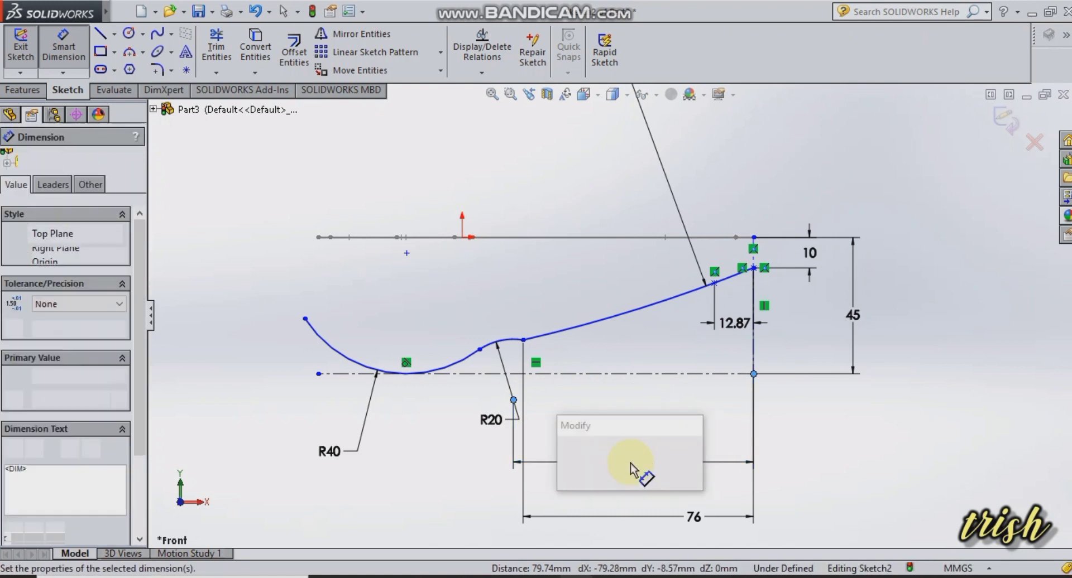
pyautogui.write('76')
pyautogui.press('Return')
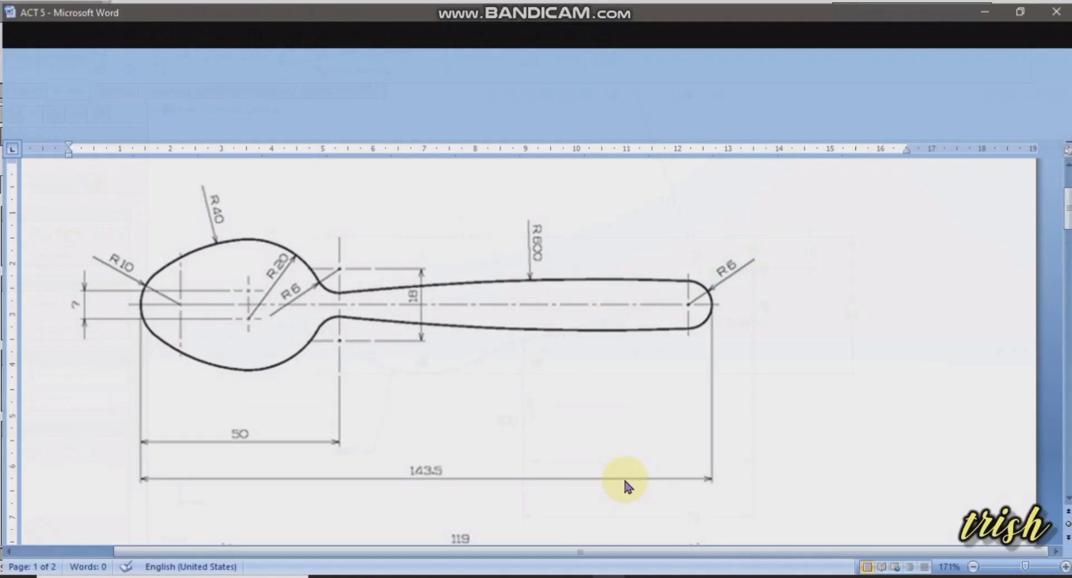
pyautogui.scroll(-5, 625, 480)
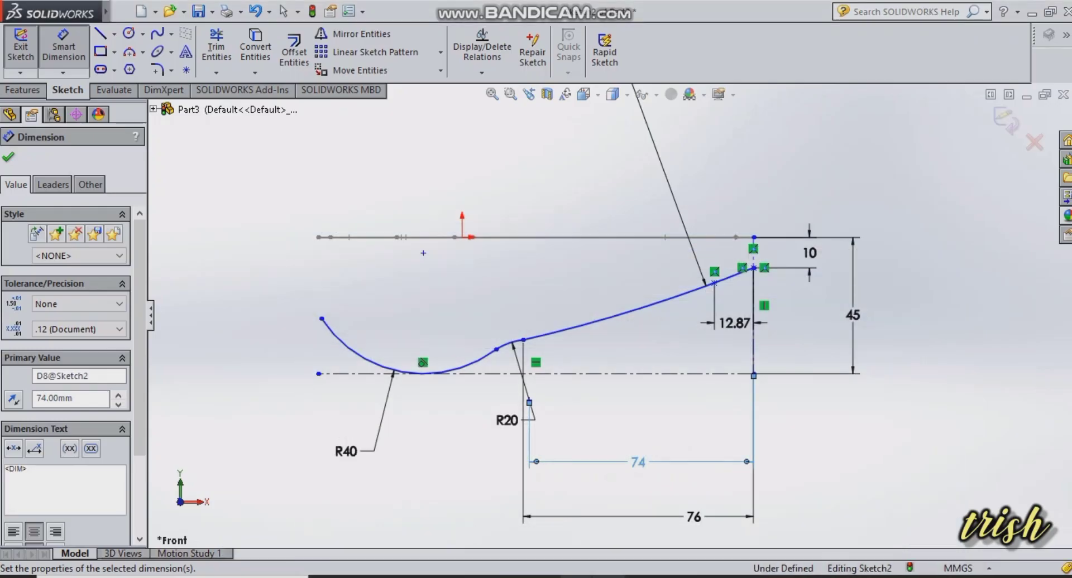
# Dimension the horizontal distance between the R40 arc's center and the upper end of the R500 arc as 119 mm
pyautogui.click(63, 45)
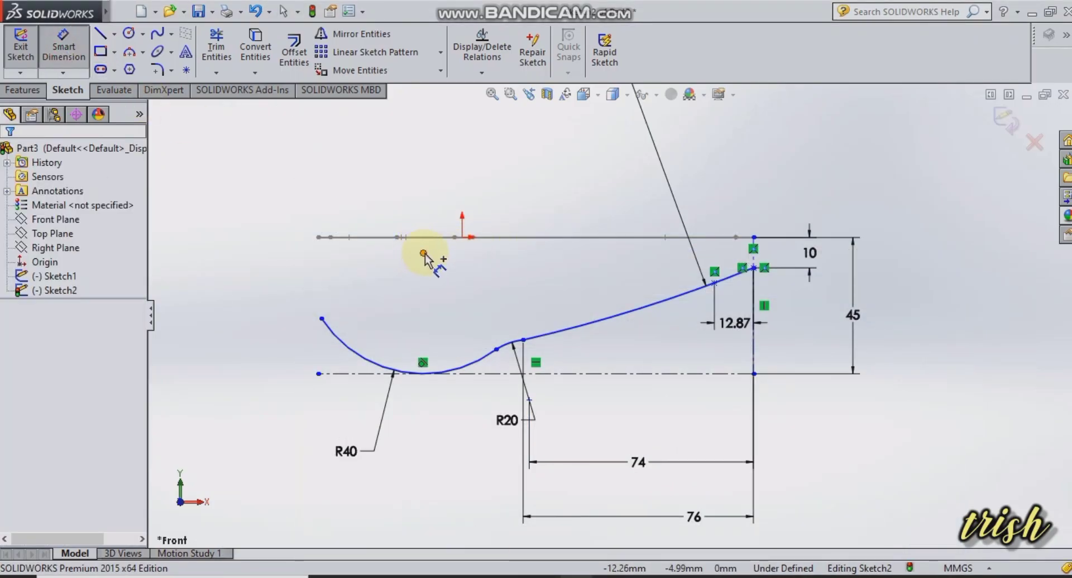
pyautogui.click(734, 266)
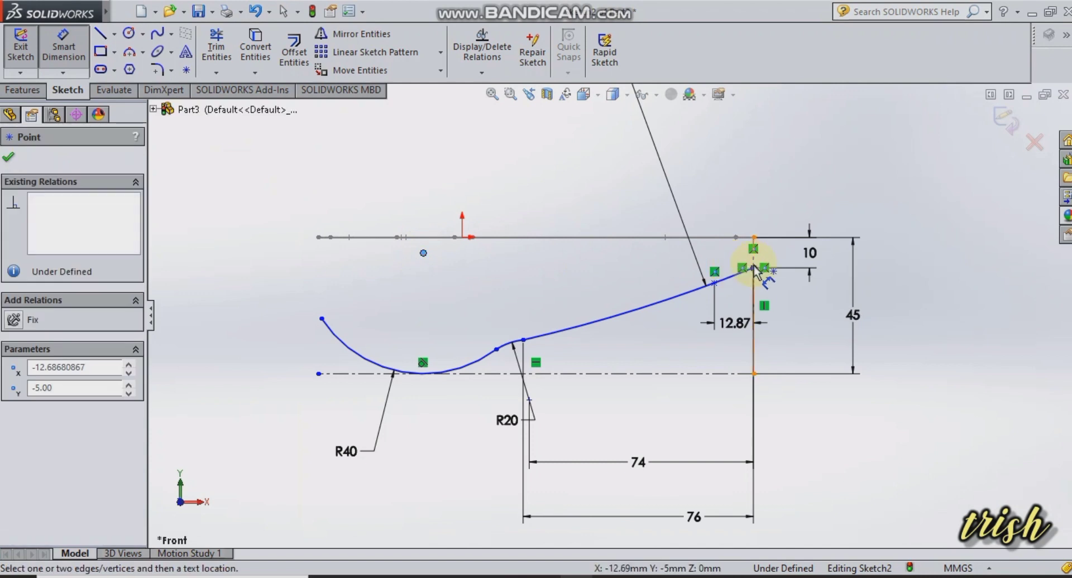
pyautogui.click(754, 269)
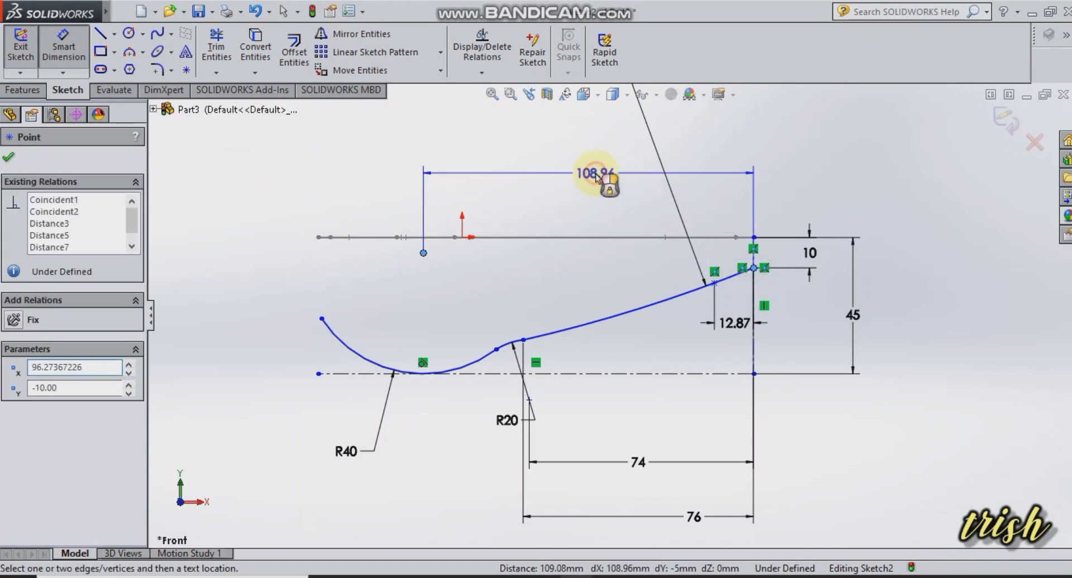
pyautogui.click(596, 177)
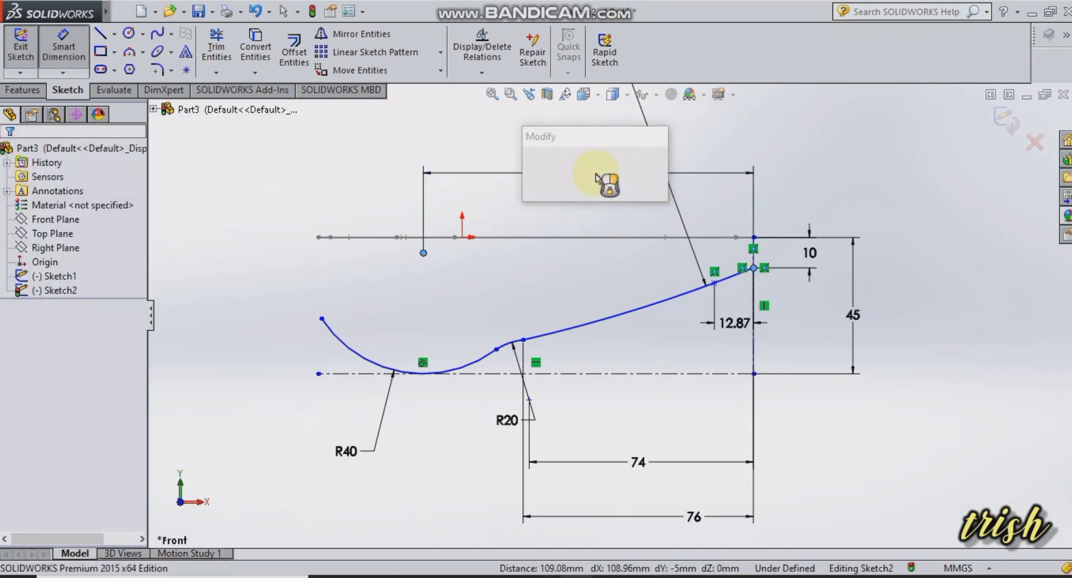
pyautogui.write('119')
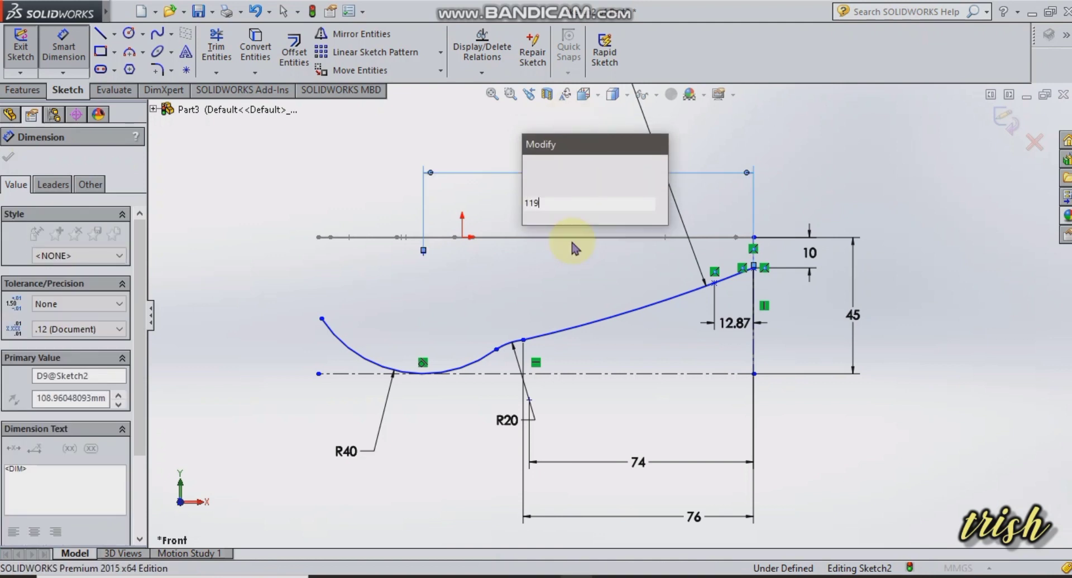
pyautogui.press('Return')
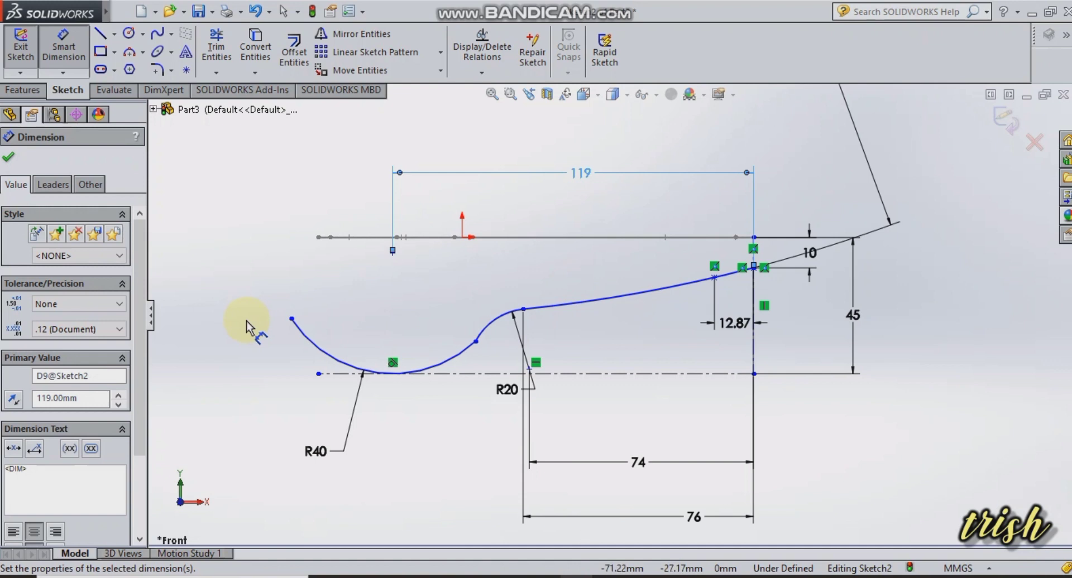
pyautogui.click(9, 162)
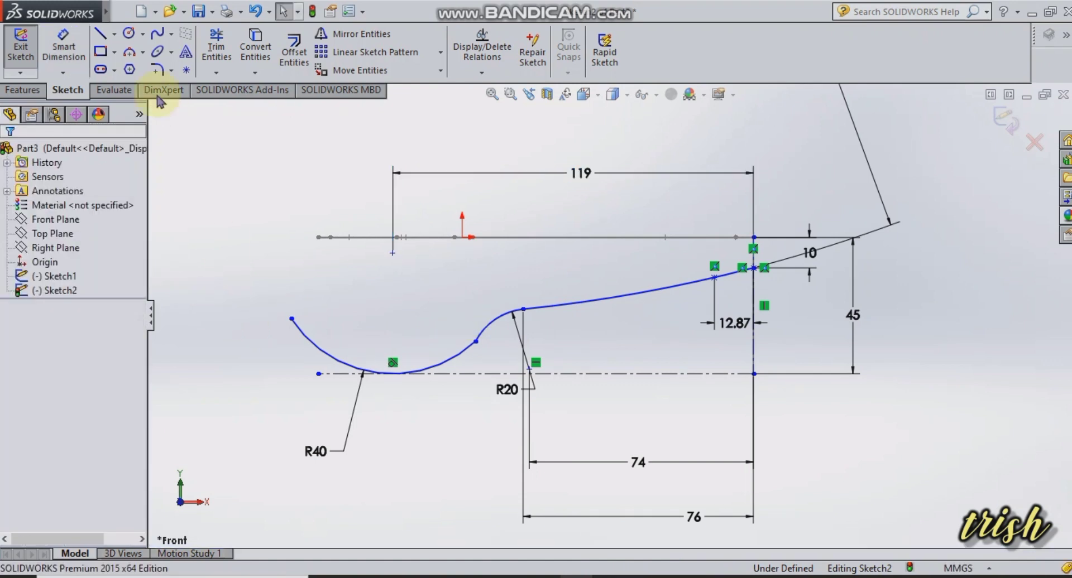
# Place a sketch point where the R40 arc touches the horizontal centerline, vertically below the arc's center, and exit the sketch
pyautogui.click(187, 71)
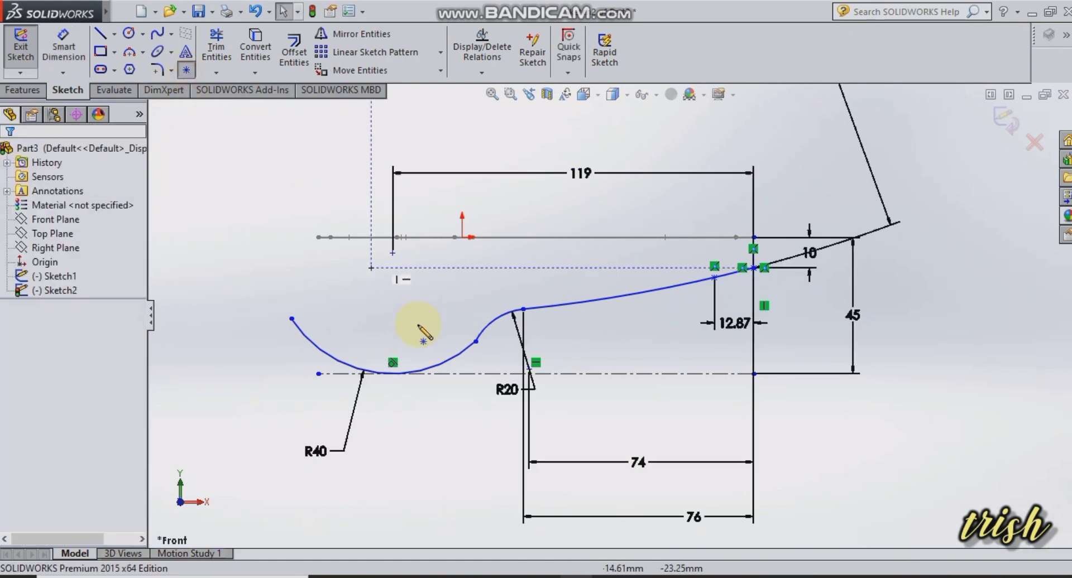
pyautogui.click(393, 374)
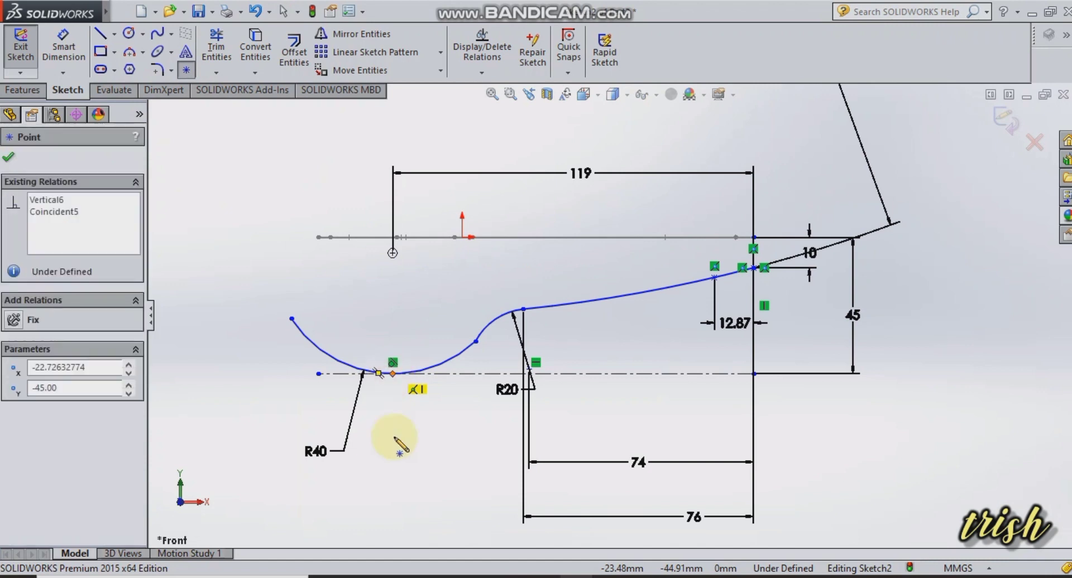
pyautogui.click(10, 160)
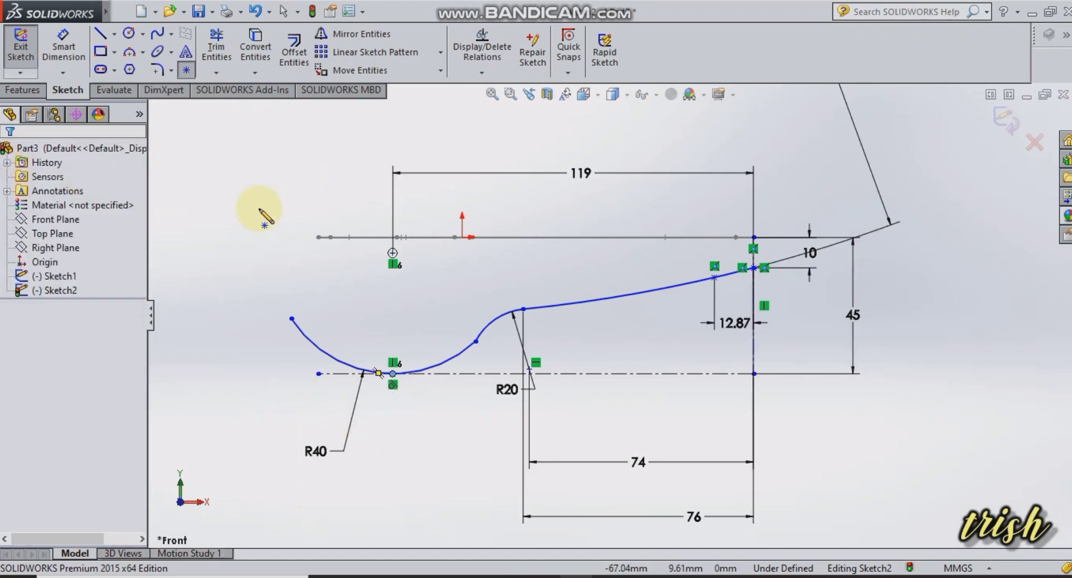
pyautogui.scroll(2, 271, 228)
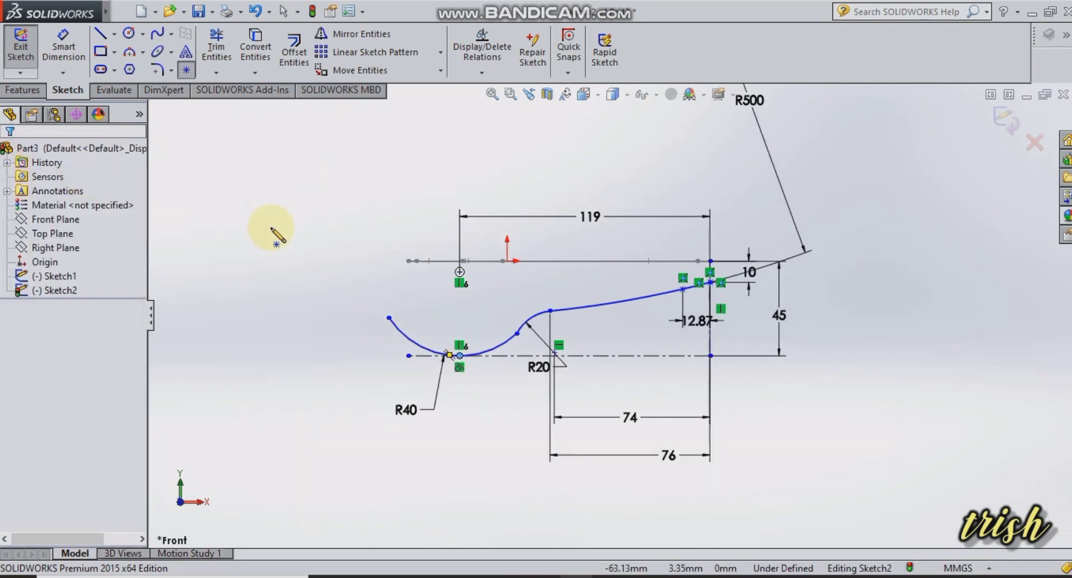
pyautogui.click(14, 44)
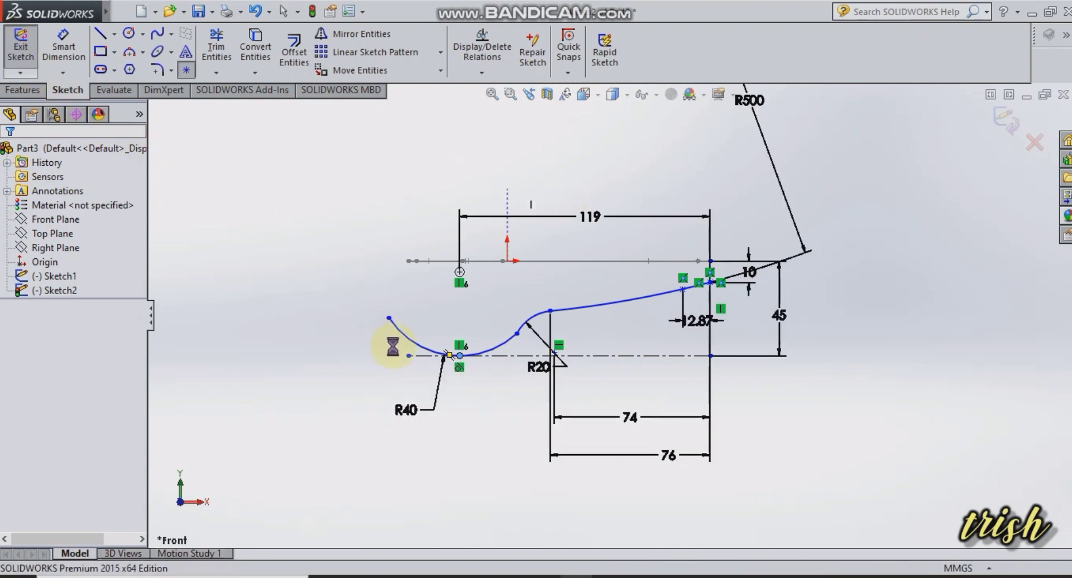
# Create a reference plane through the sketch point at the bottom of the R40 bowl arc, perpendicular to that arc
pyautogui.click(23, 89)
pyautogui.click(626, 56)
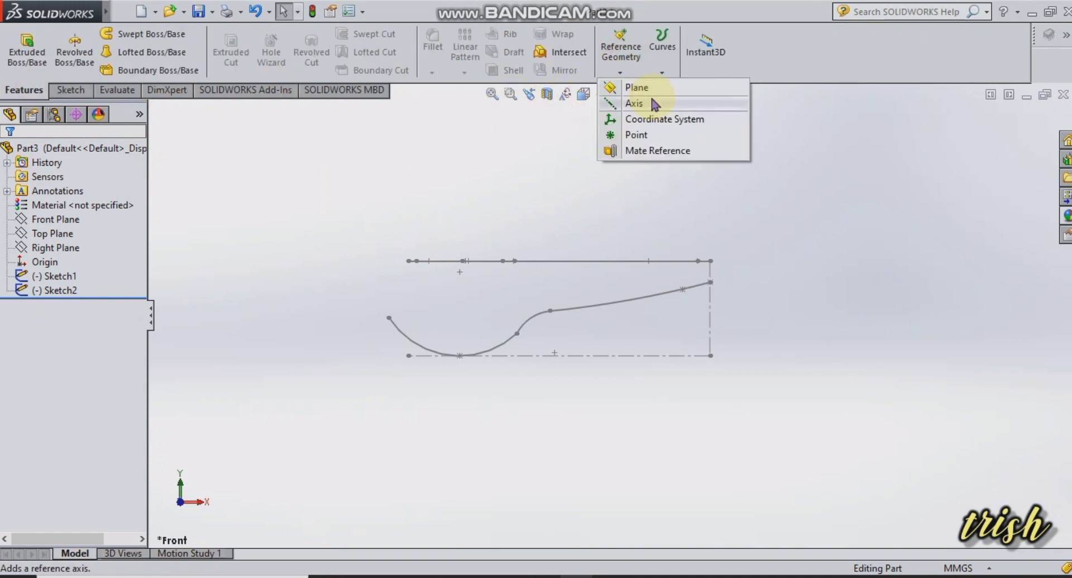
pyautogui.click(653, 89)
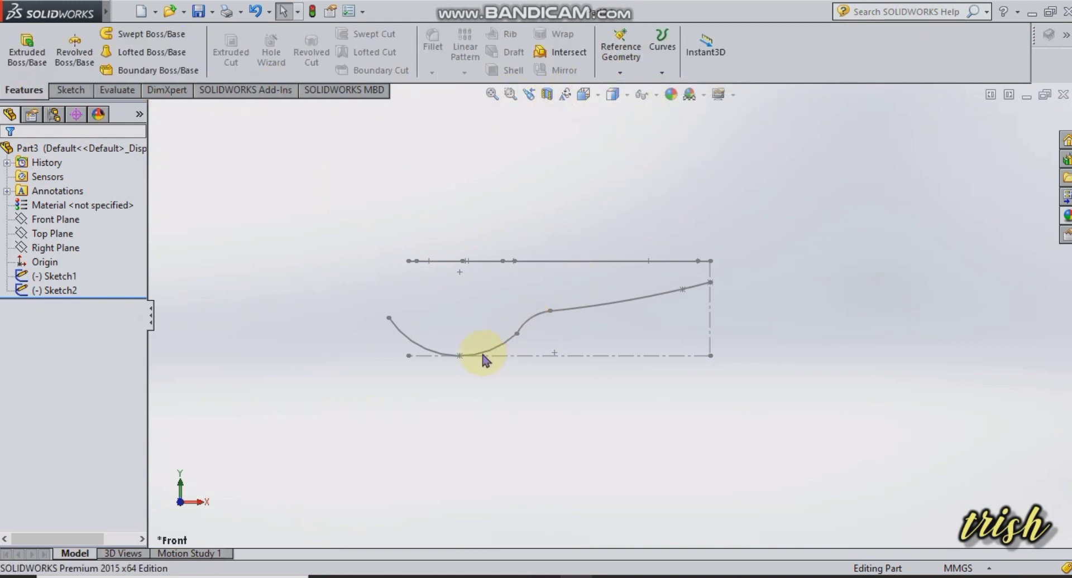
pyautogui.click(460, 356)
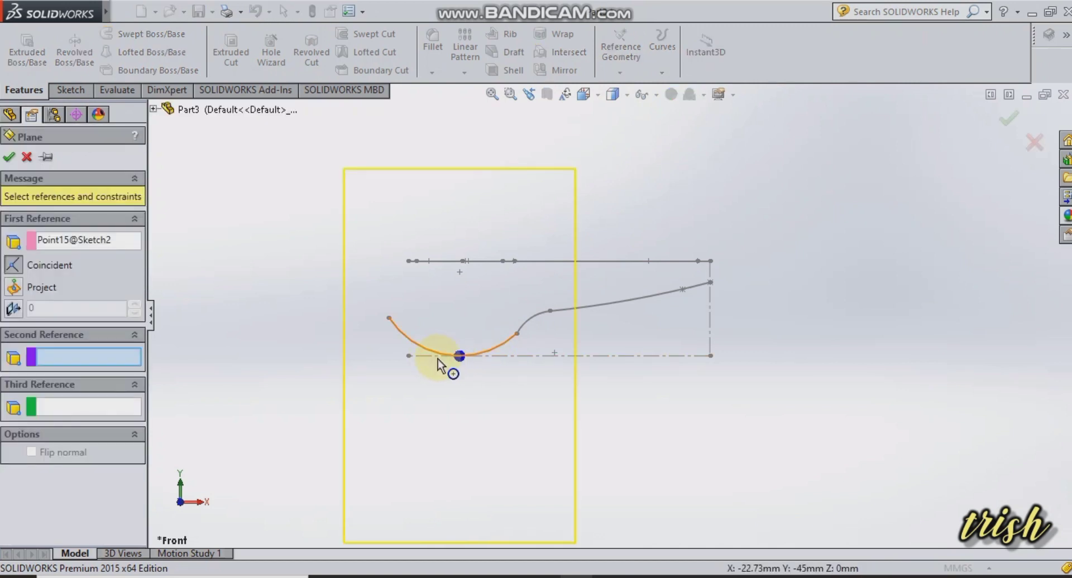
pyautogui.scroll(-4, 441, 364)
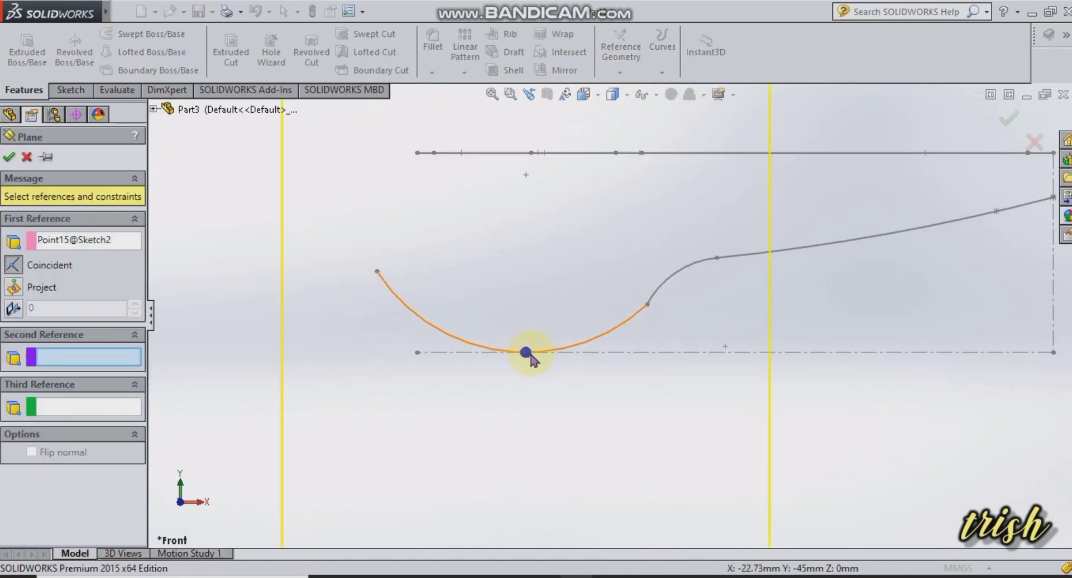
pyautogui.click(489, 356)
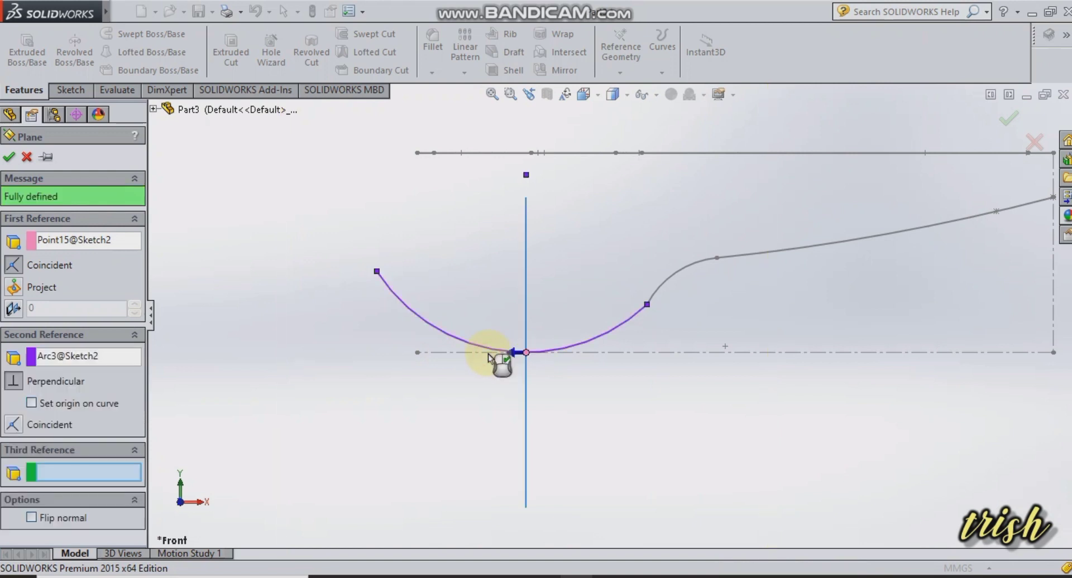
pyautogui.click(8, 157)
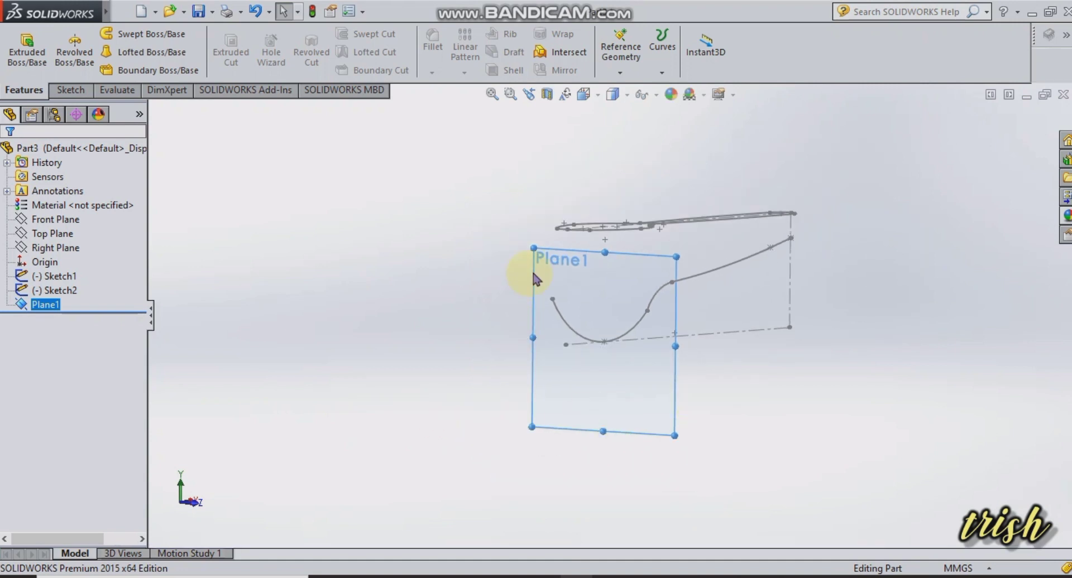
pyautogui.click(513, 292)
pyautogui.click(620, 51)
pyautogui.click(636, 88)
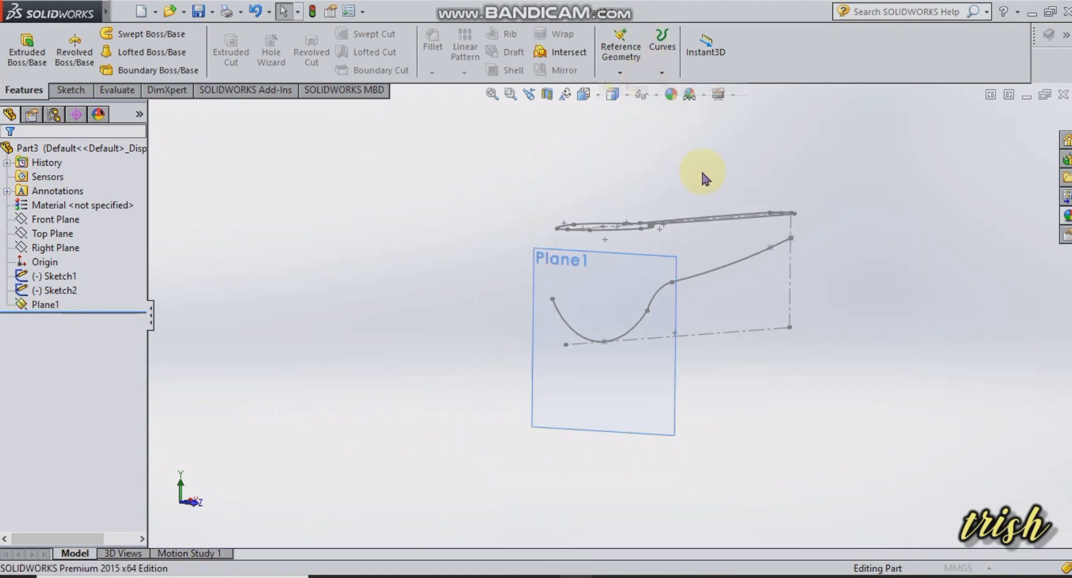
pyautogui.moveTo(713, 307); pyautogui.dragTo(675, 326, button='middle')
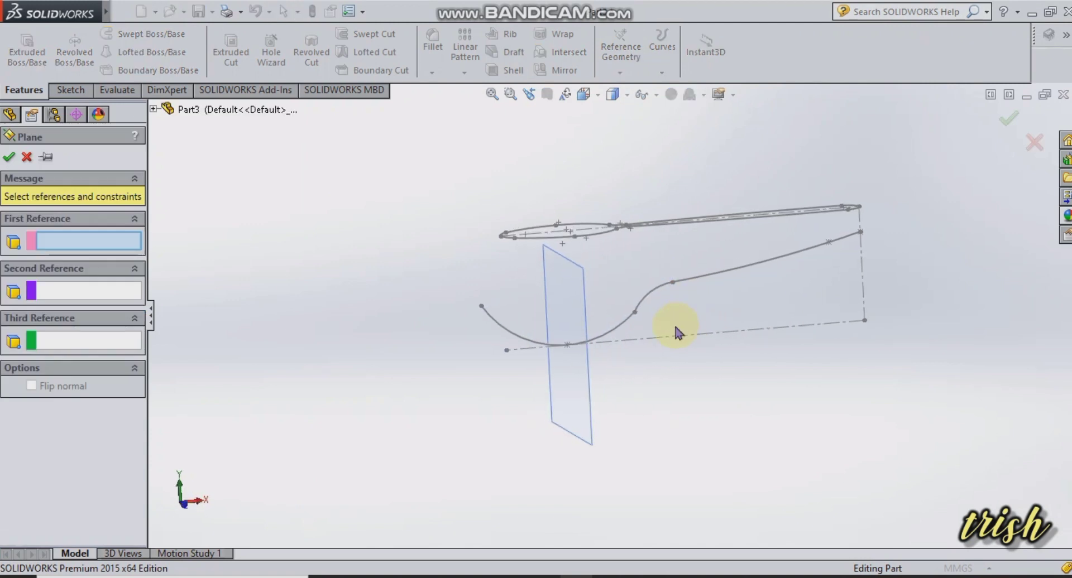
pyautogui.click(677, 288)
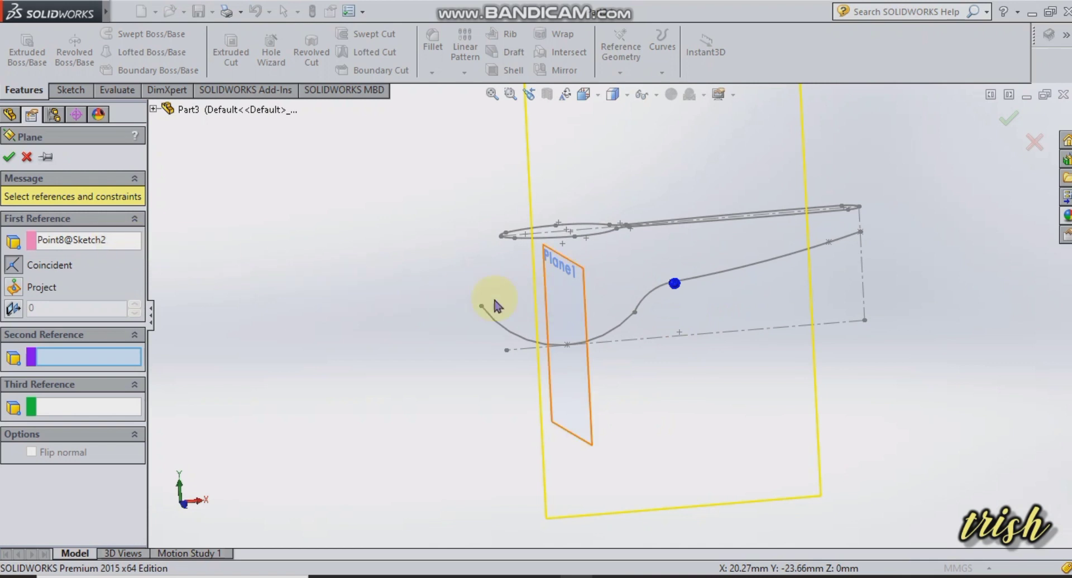
pyautogui.press('Return')
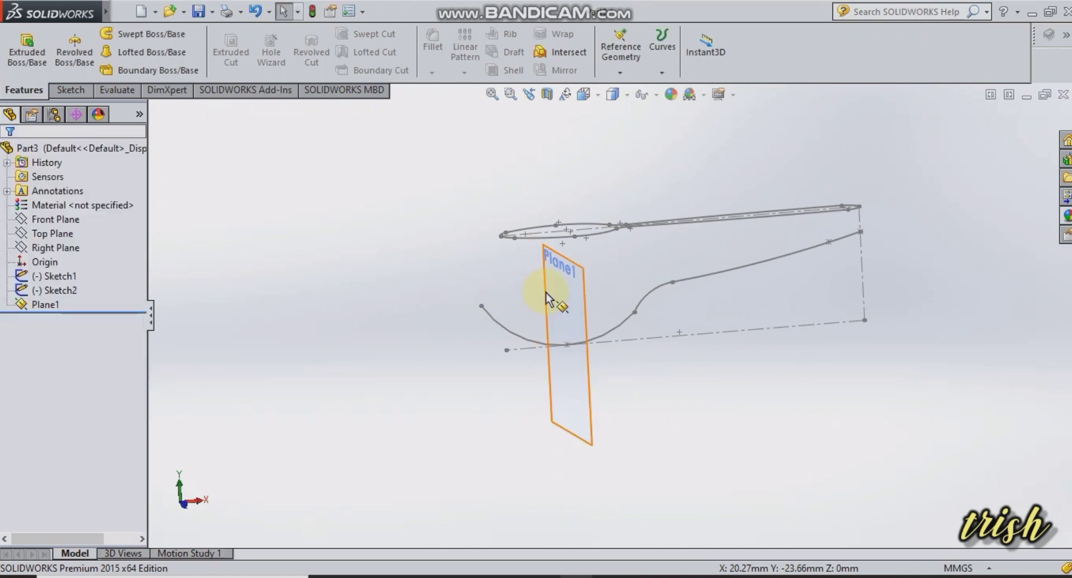
# Create a reference plane parallel to Plane1 through the point where the R20 arc meets the R500 handle arc
pyautogui.click(546, 292)
pyautogui.click(617, 56)
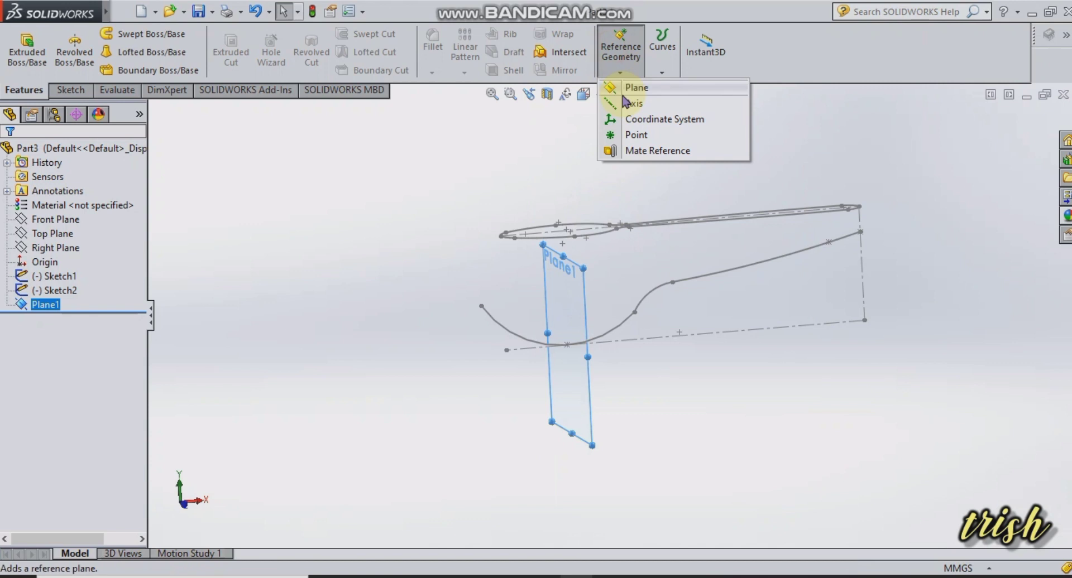
pyautogui.click(623, 95)
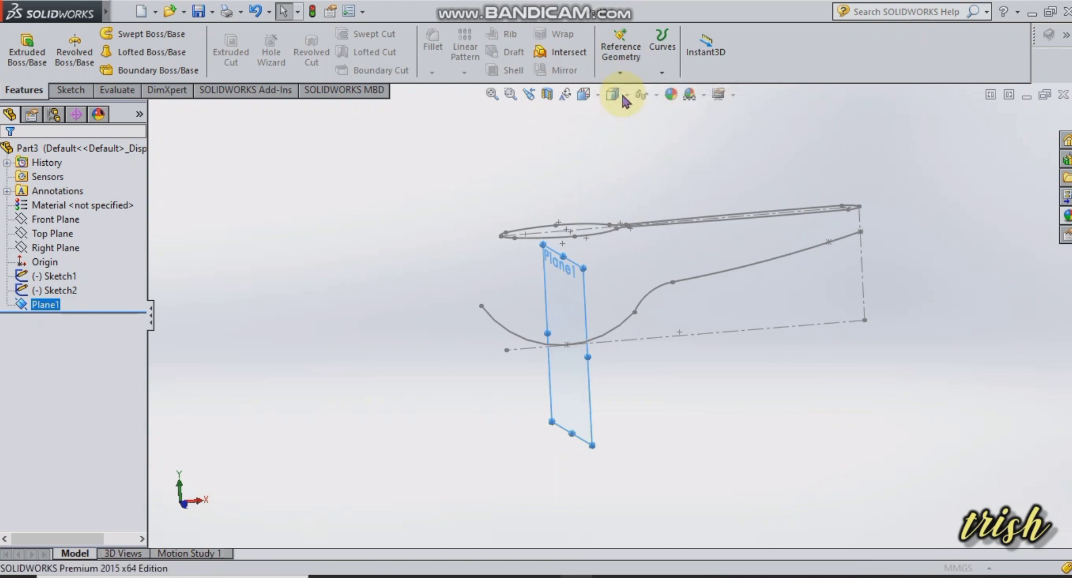
pyautogui.click(673, 282)
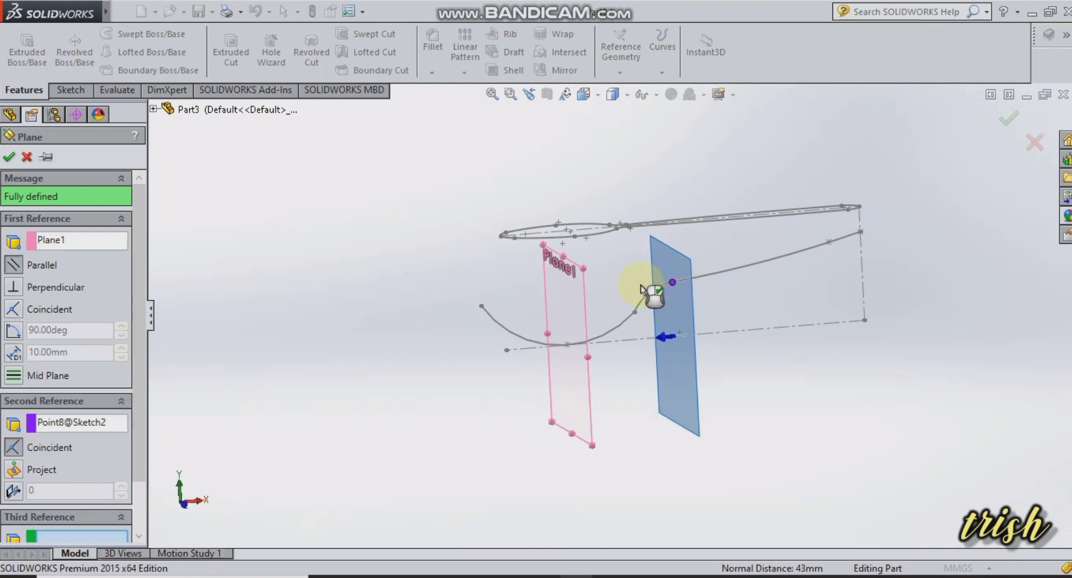
pyautogui.click(14, 161)
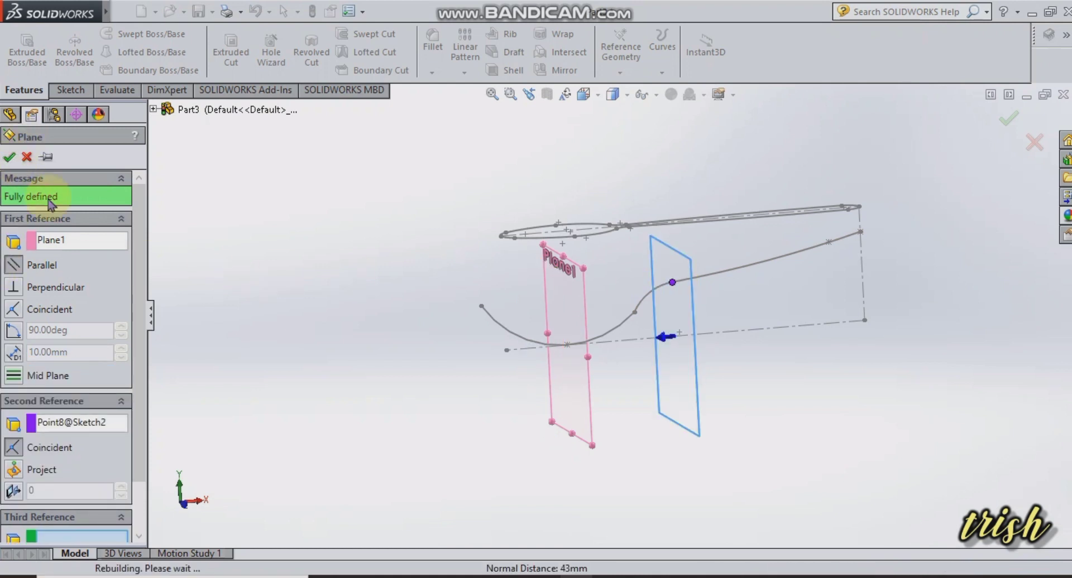
pyautogui.moveTo(267, 393)
pyautogui.mouseDown(button='middle')
pyautogui.moveTo(299, 394)
pyautogui.moveTo(277, 394)
pyautogui.mouseUp(button='middle')
pyautogui.click(321, 410)
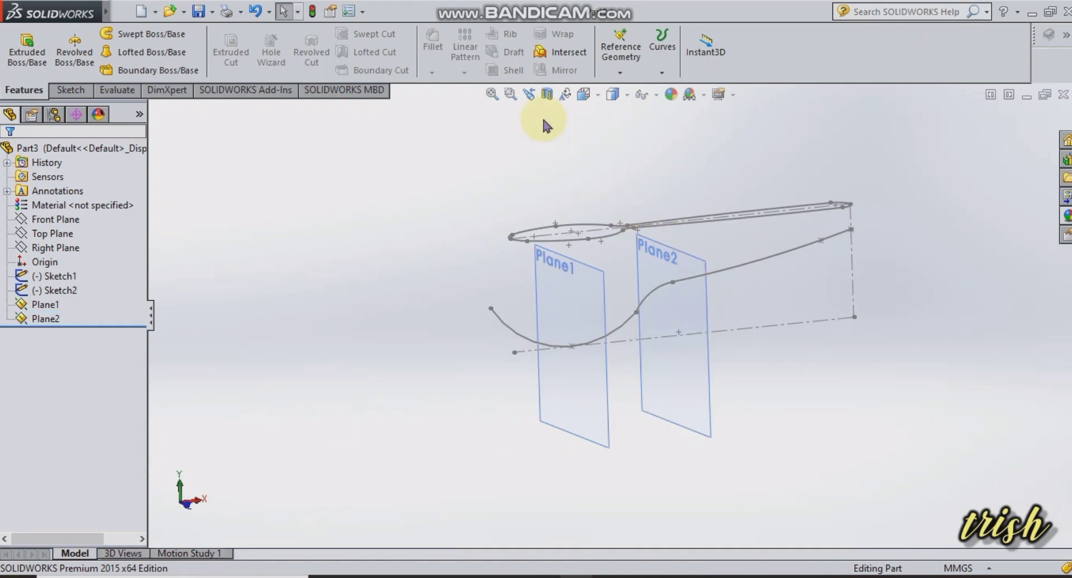
# Create a reference plane perpendicular to the handle arc through the sketch point near its outer end
pyautogui.click(618, 66)
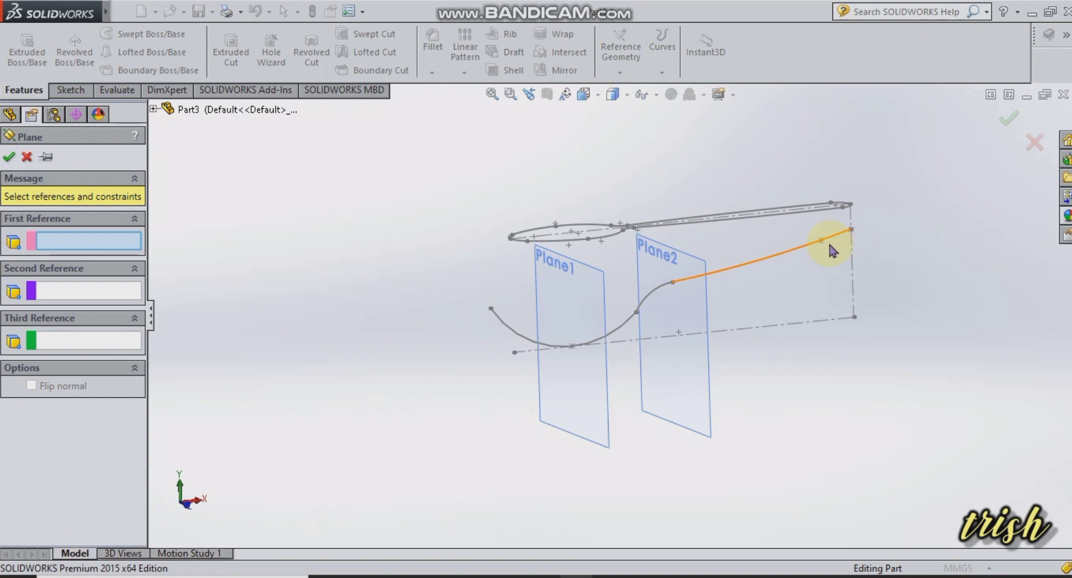
pyautogui.click(824, 242)
pyautogui.click(779, 253)
pyautogui.click(10, 158)
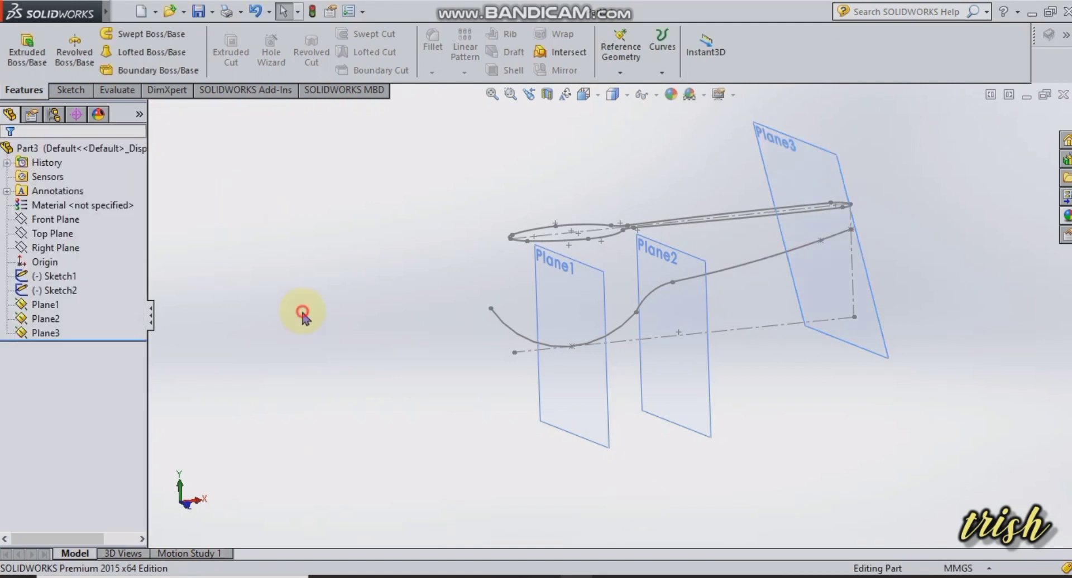
# On Plane1, sketch a three-point arc opening upward with a radius of about 13.8 mm, its lowest point below the origin
pyautogui.click(559, 294)
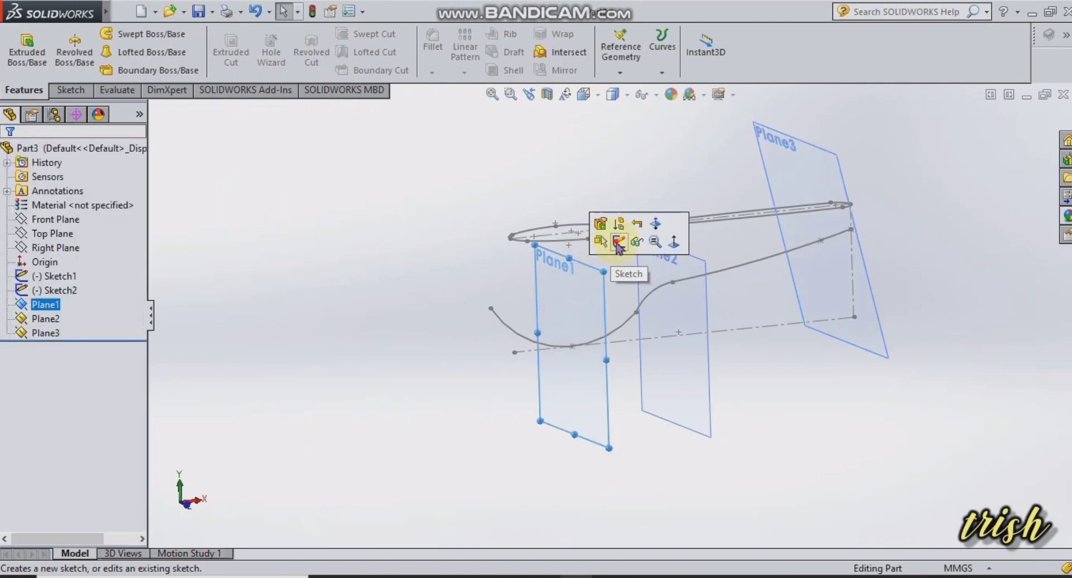
pyautogui.click(616, 240)
pyautogui.click(585, 94)
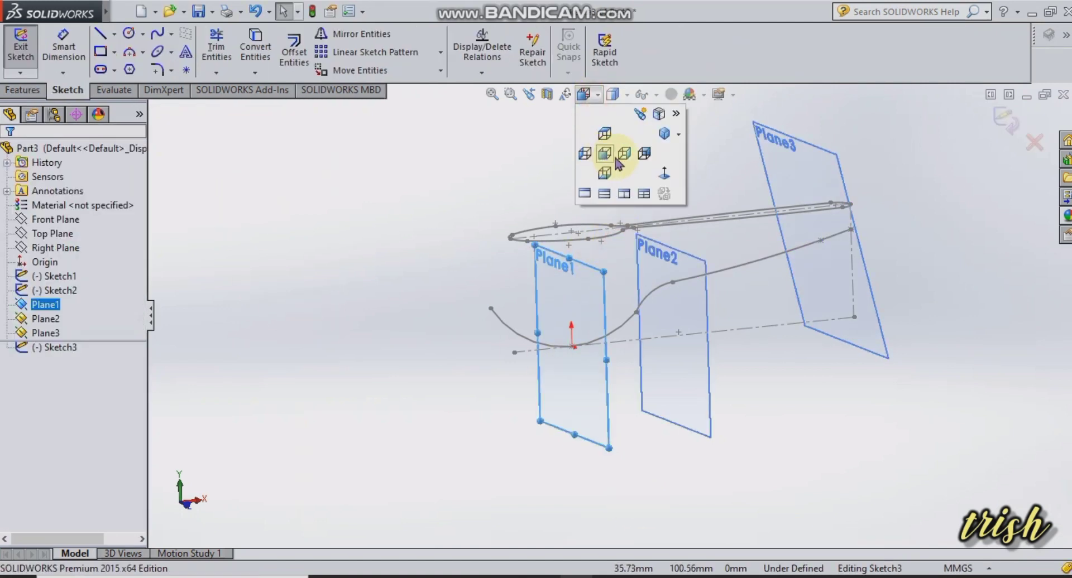
pyautogui.click(666, 173)
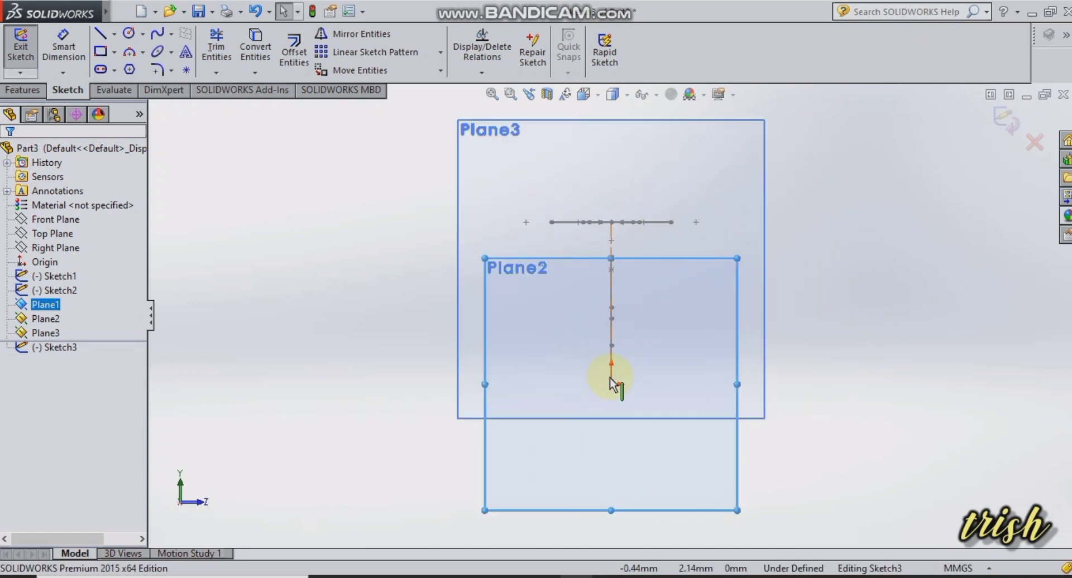
pyautogui.scroll(-1, 612, 382)
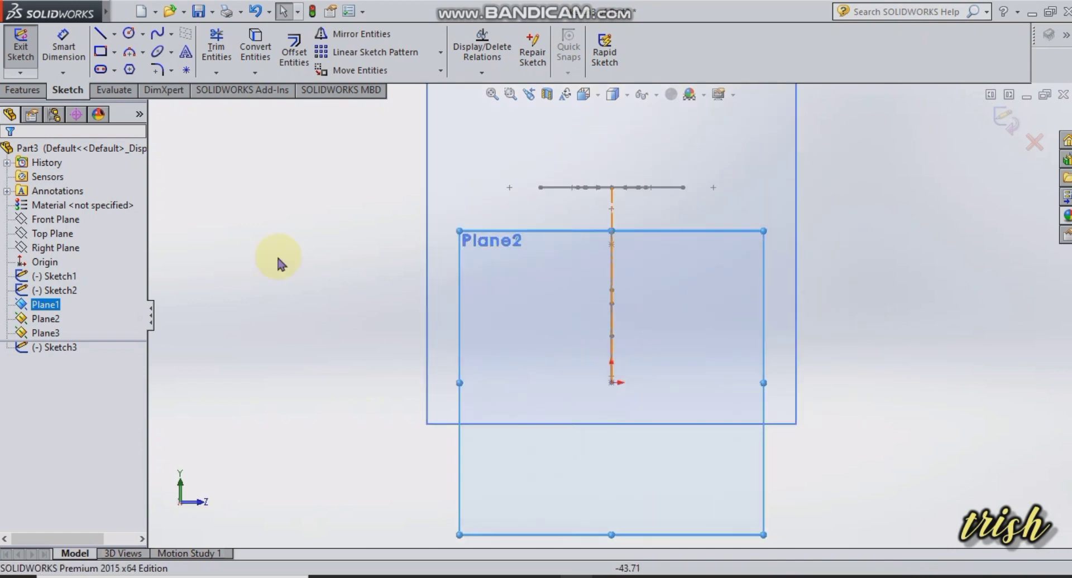
pyautogui.click(129, 54)
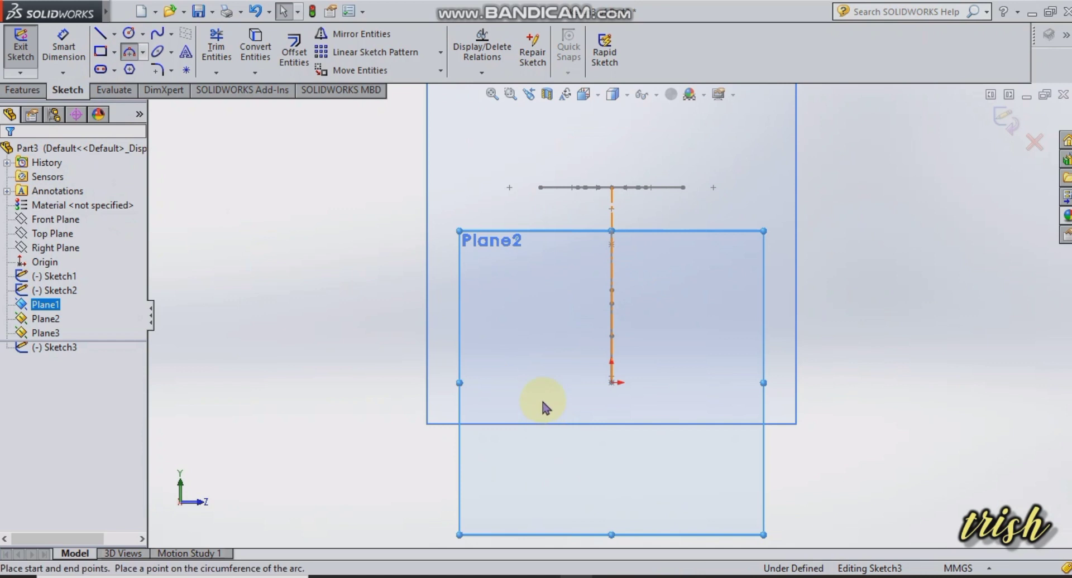
pyautogui.click(554, 386)
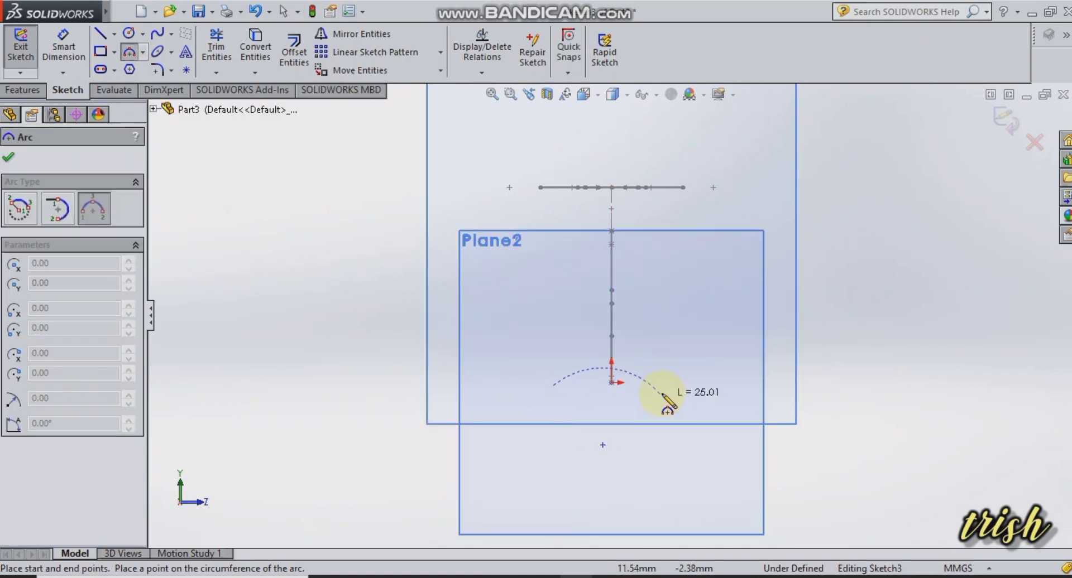
pyautogui.click(661, 386)
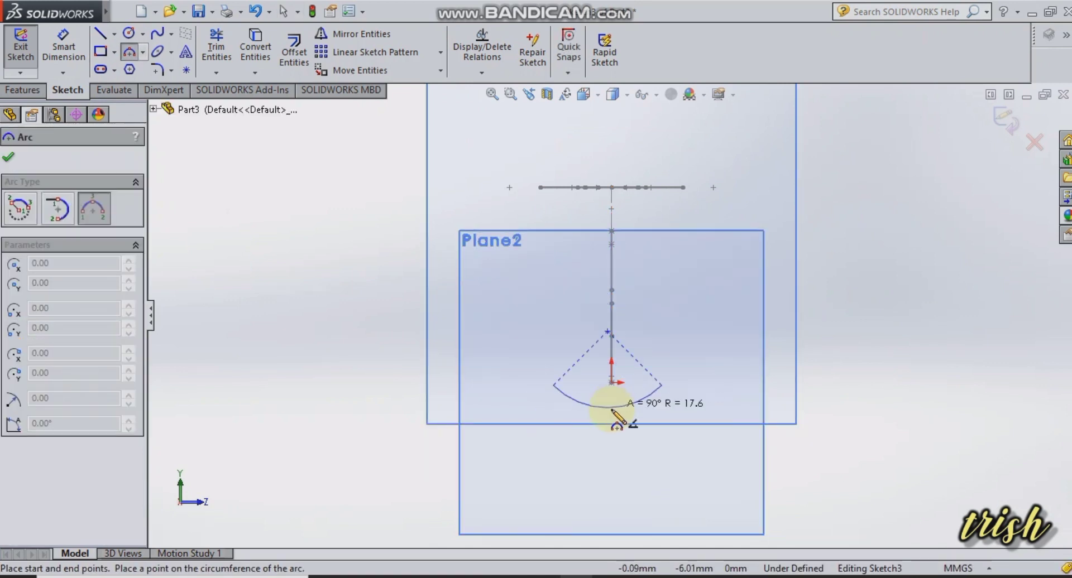
pyautogui.click(611, 420)
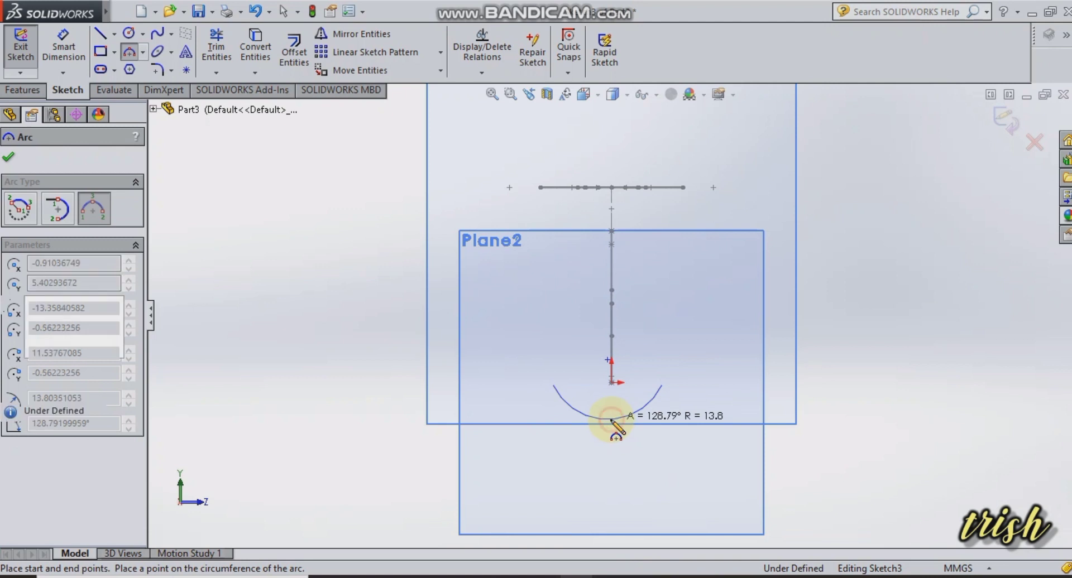
pyautogui.rightClick(330, 342)
pyautogui.click(362, 344)
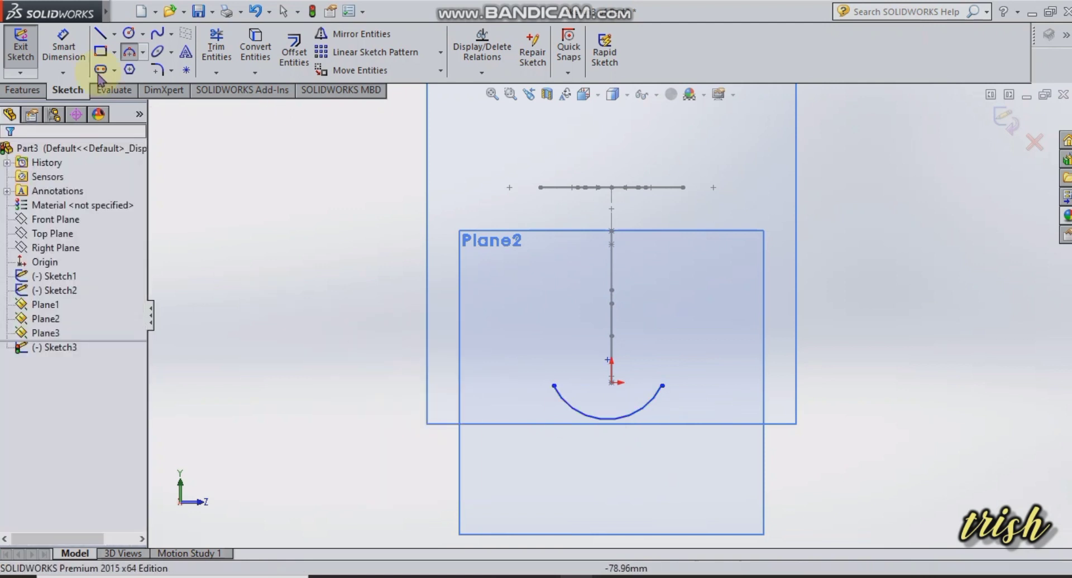
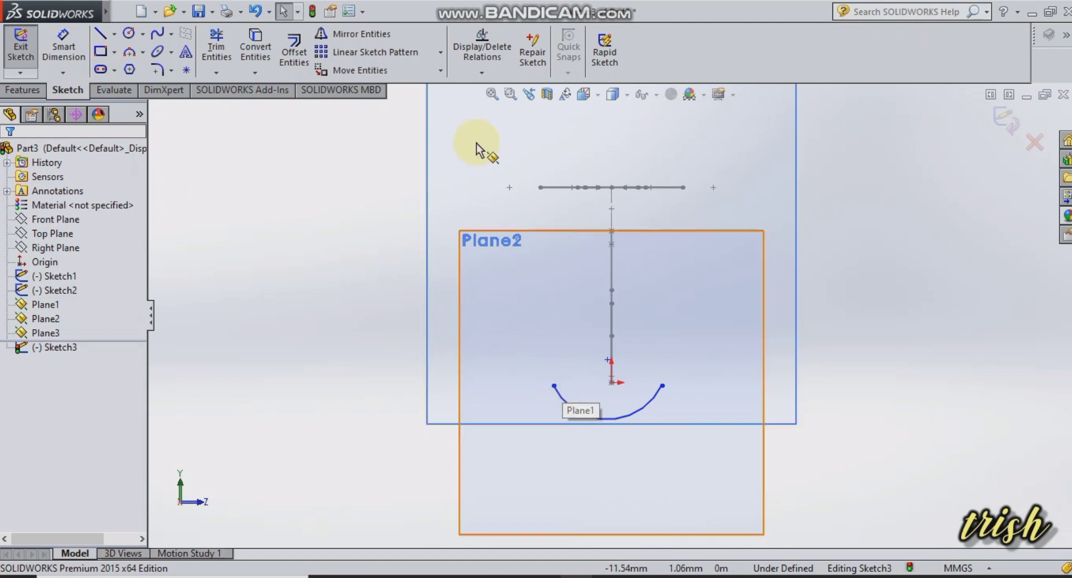
# Add a horizontal relation between the two endpoints of the new arc
pyautogui.click(480, 72)
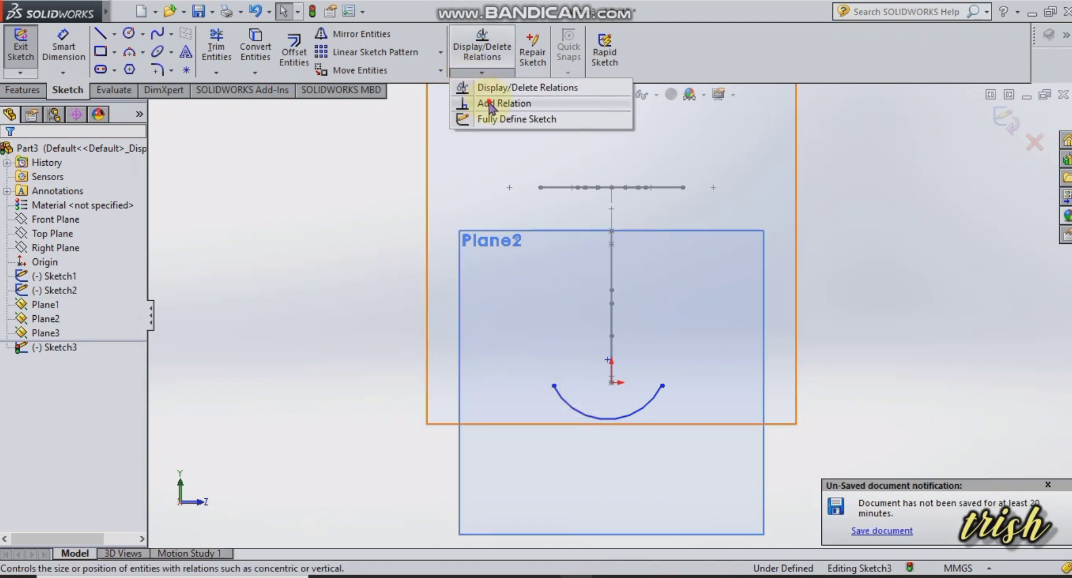
pyautogui.click(553, 386)
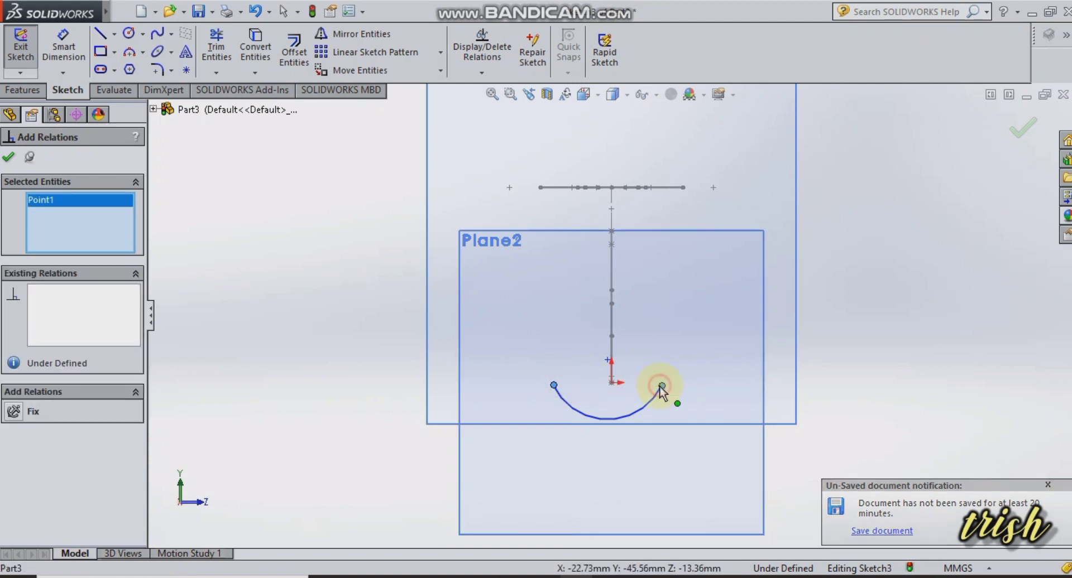
pyautogui.click(662, 385)
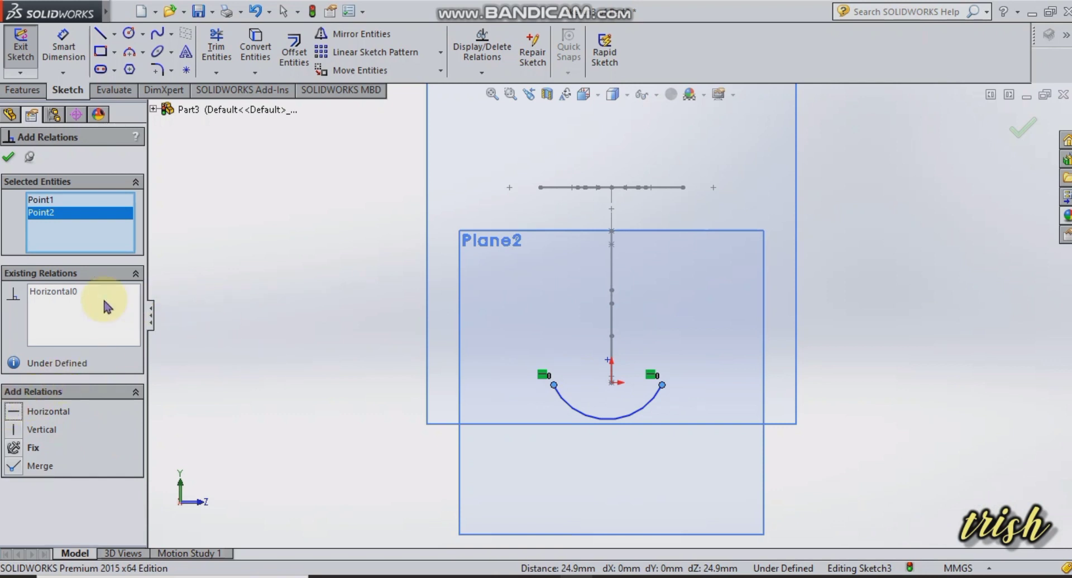
pyautogui.click(9, 160)
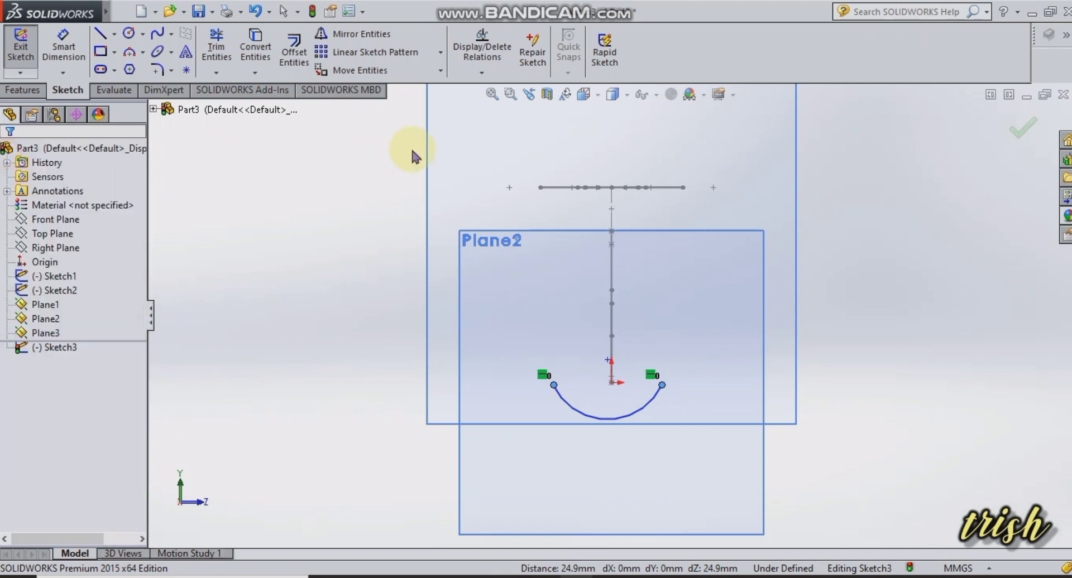
# Add coincident and midpoint relations between the Plane1 arc and the profile sketch's point at the origin
pyautogui.click(481, 73)
pyautogui.click(512, 109)
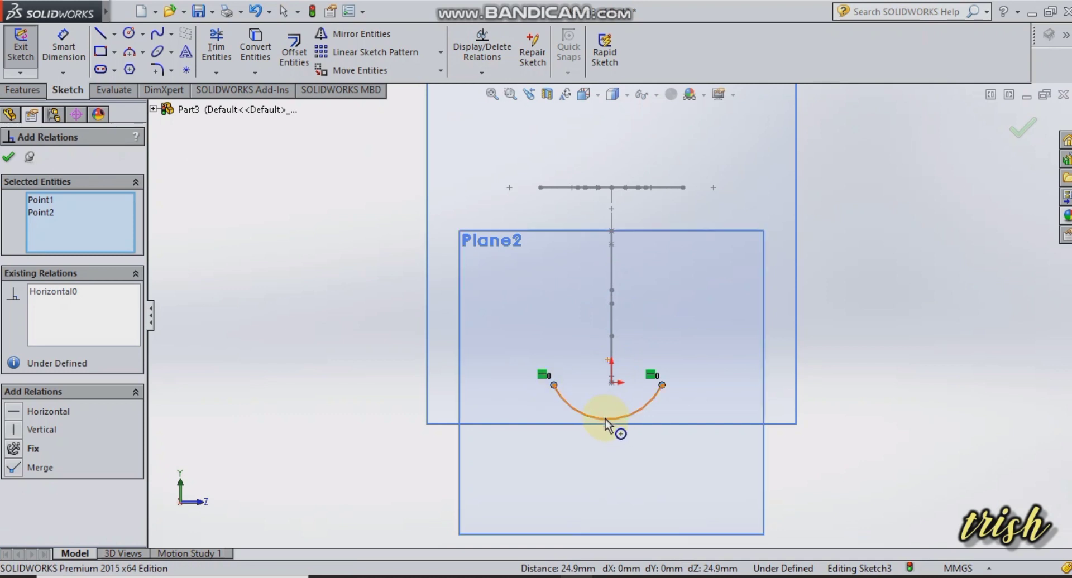
pyautogui.click(662, 385)
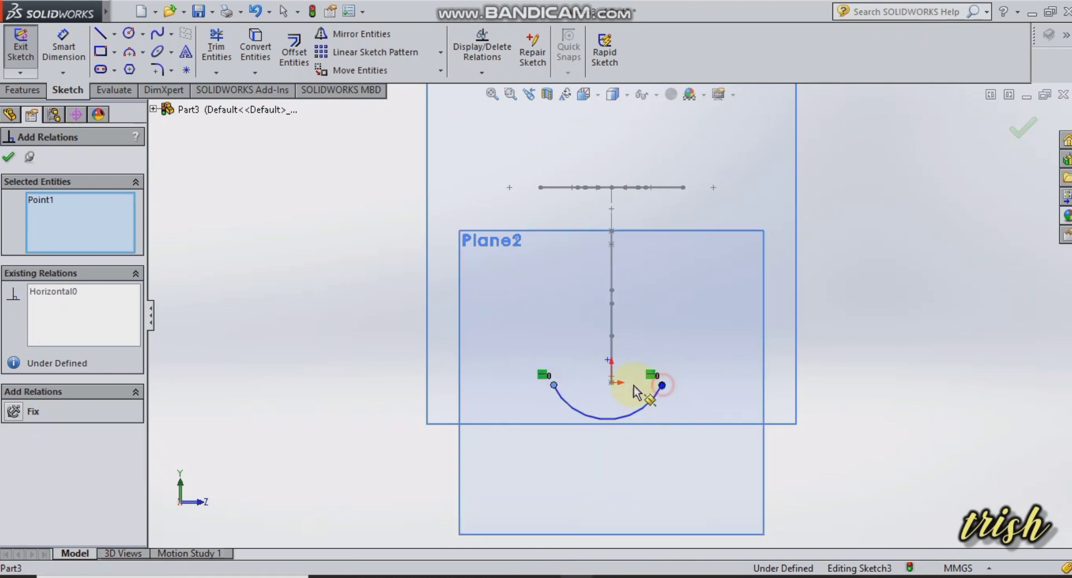
pyautogui.click(553, 385)
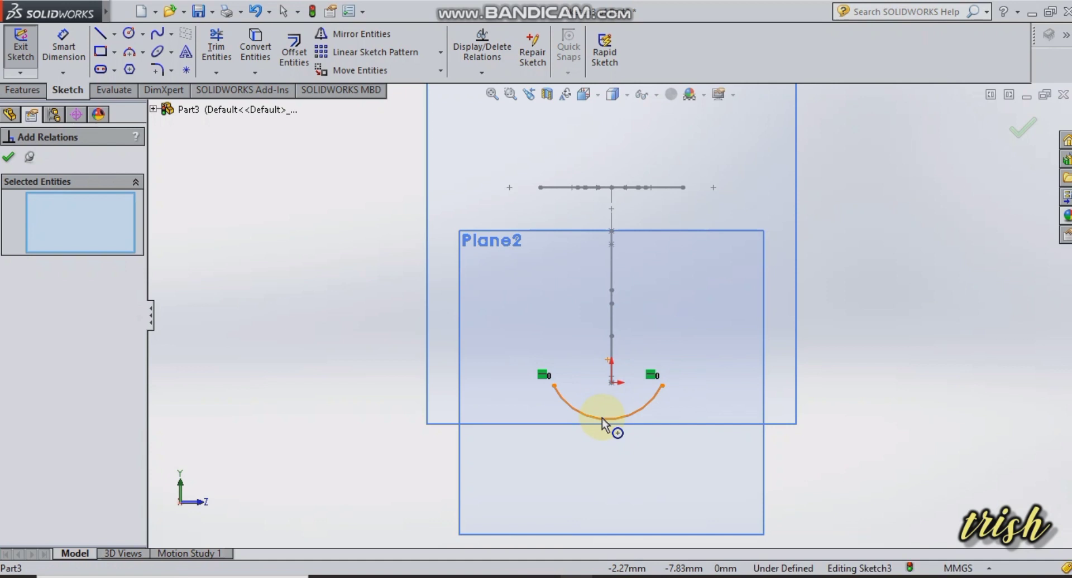
pyautogui.click(604, 417)
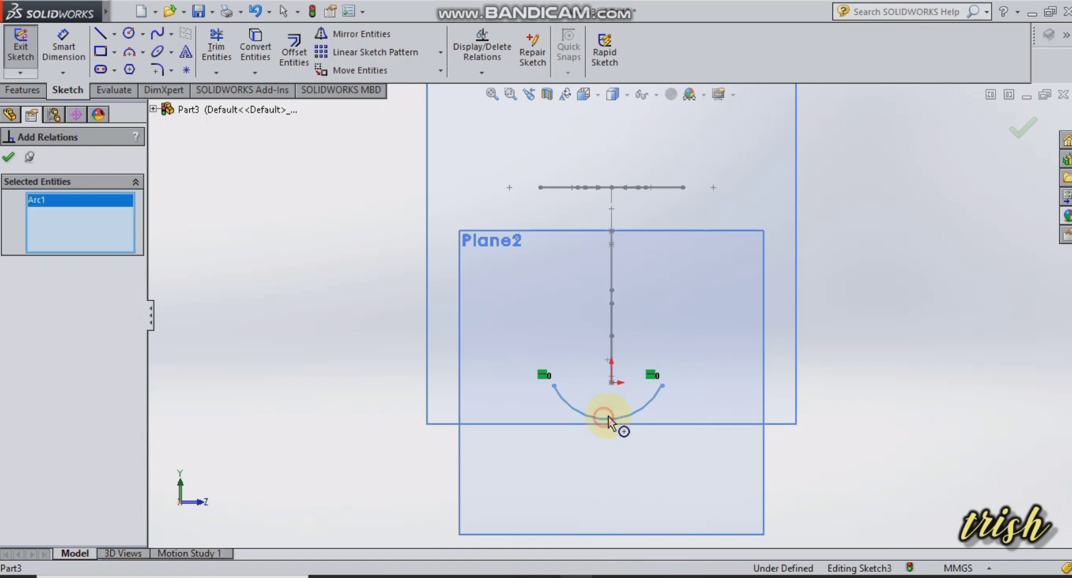
pyautogui.click(610, 383)
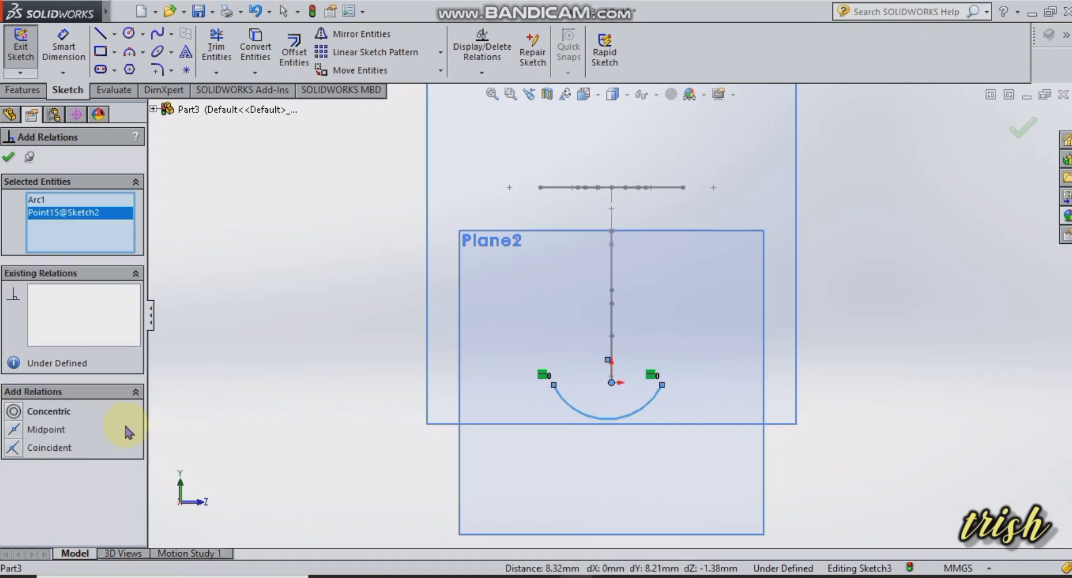
pyautogui.click(21, 449)
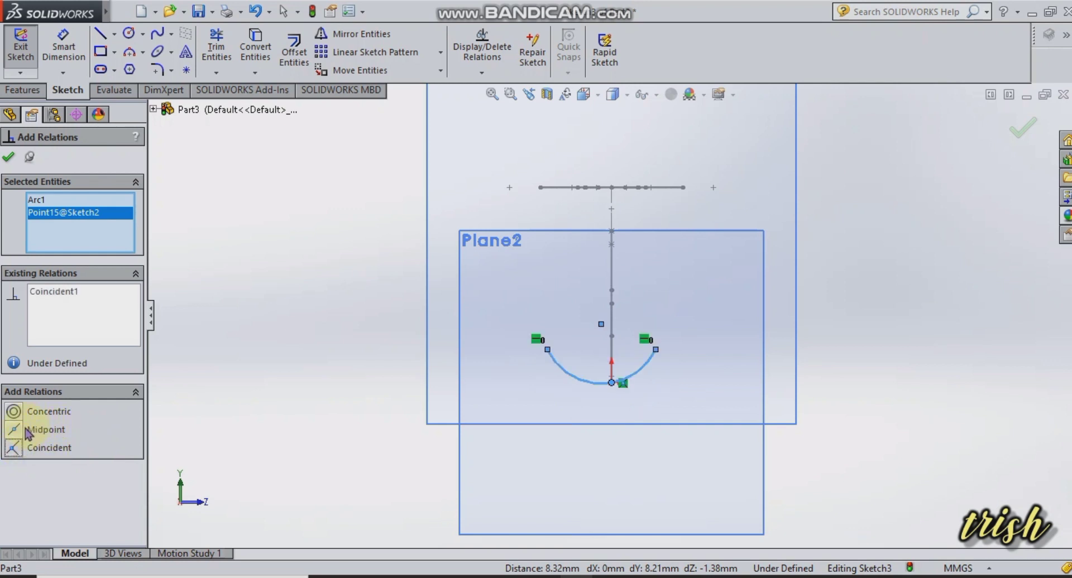
pyautogui.click(8, 161)
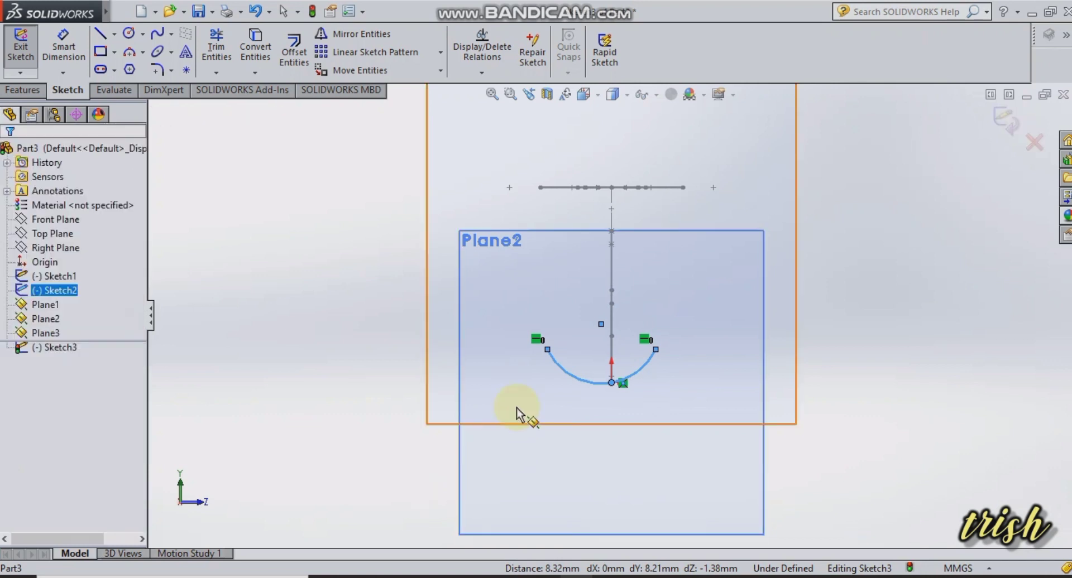
# Dimension the Plane1 arc with a radius of 30 mm and exit the sketch
pyautogui.click(67, 51)
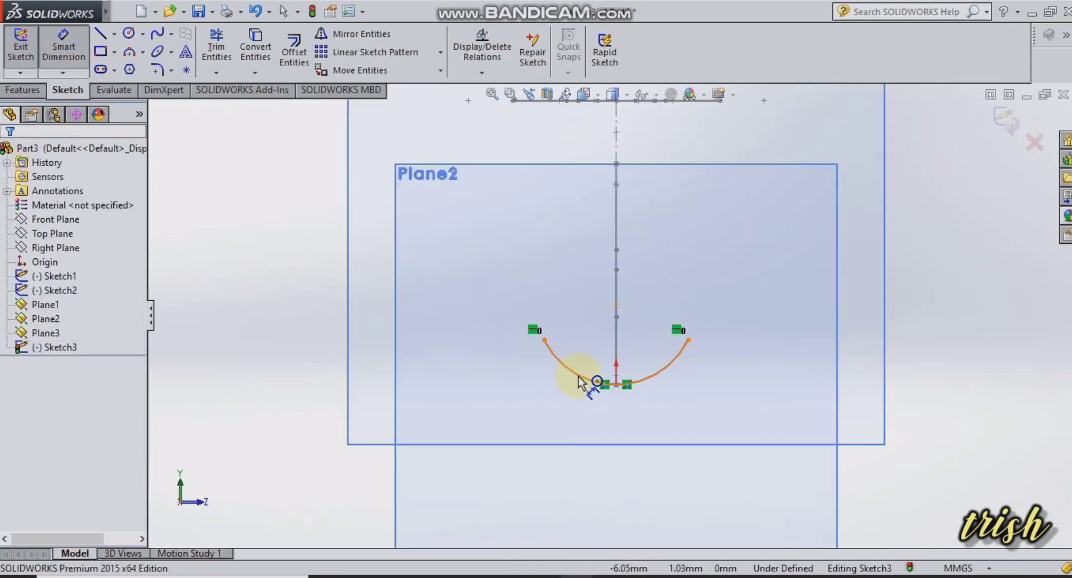
pyautogui.click(481, 385)
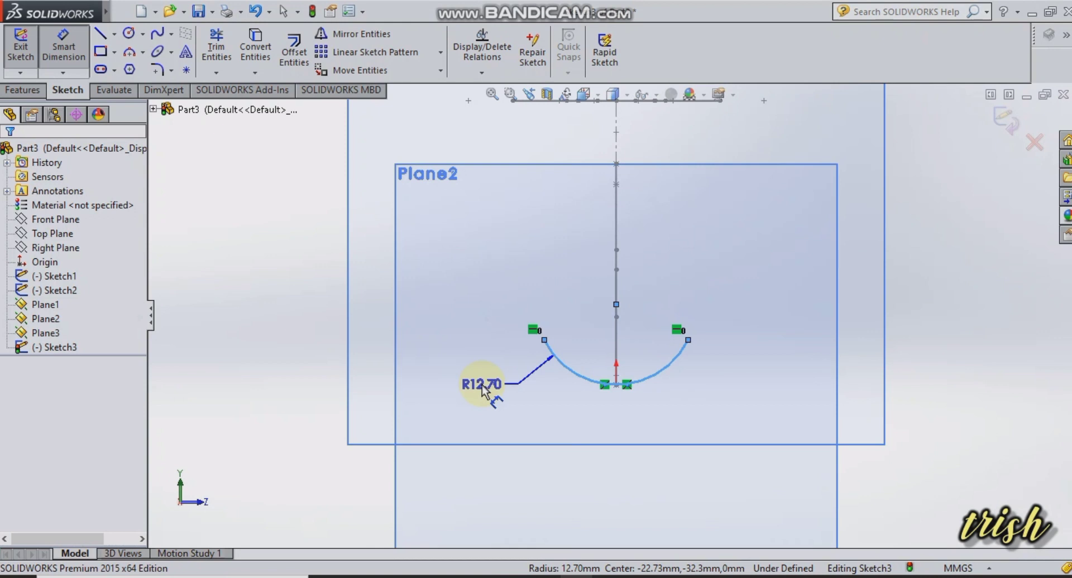
pyautogui.click(481, 385)
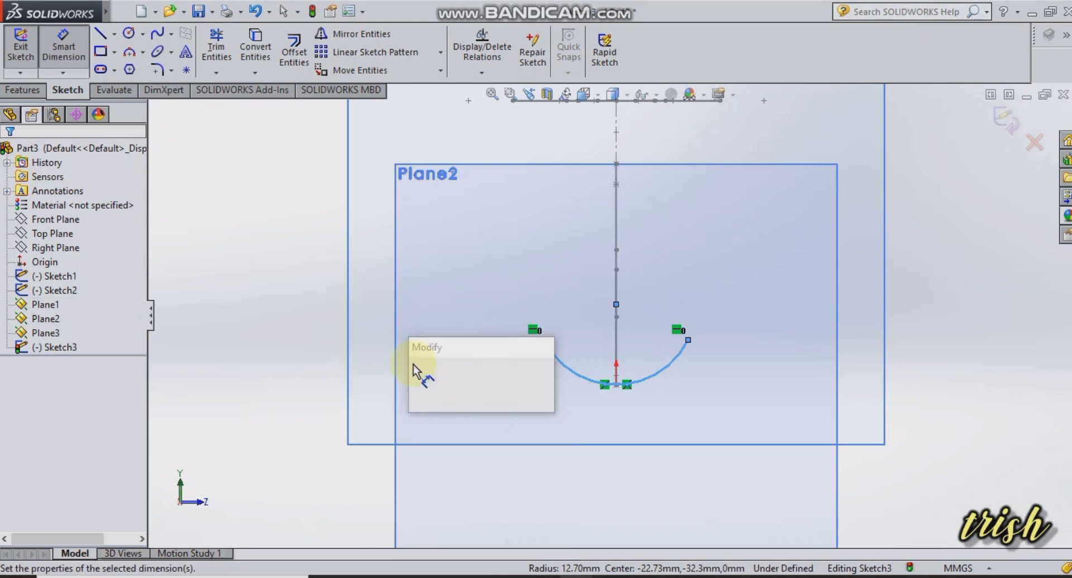
pyautogui.write('30')
pyautogui.press('Return')
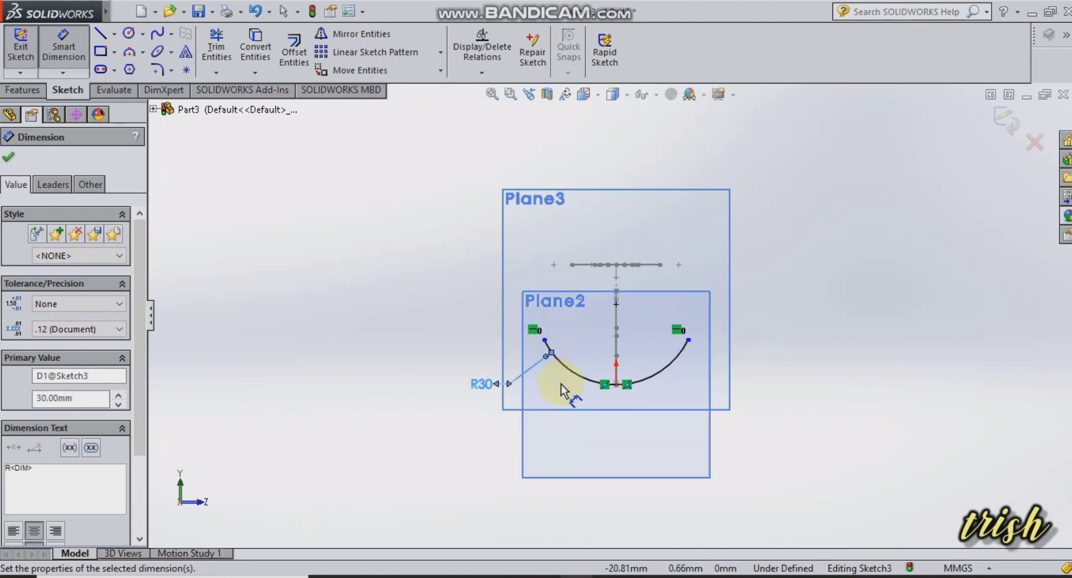
pyautogui.scroll(-2, 558, 388)
pyautogui.scroll(-1, 557, 381)
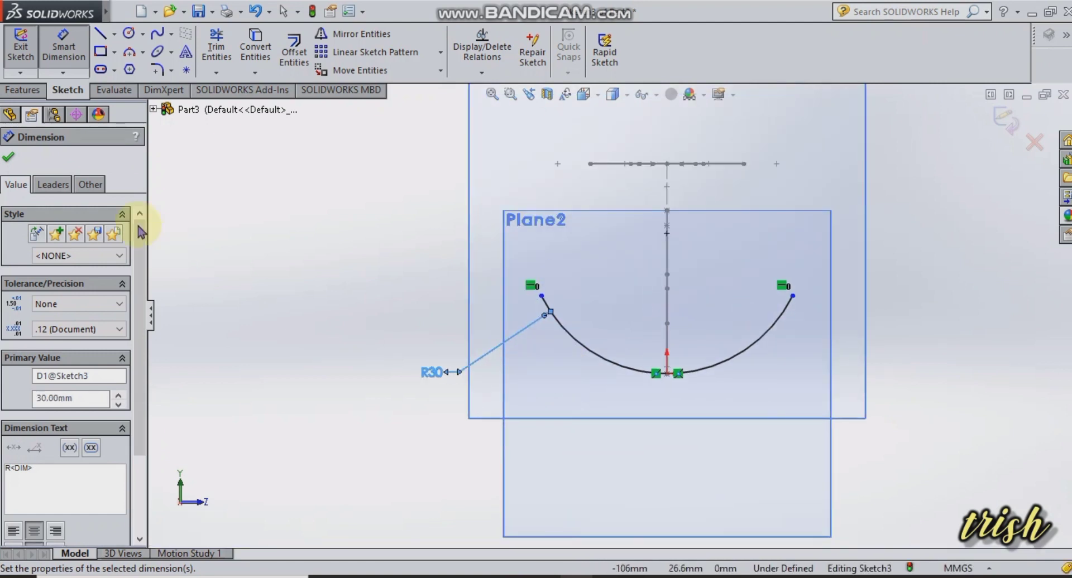
pyautogui.click(38, 67)
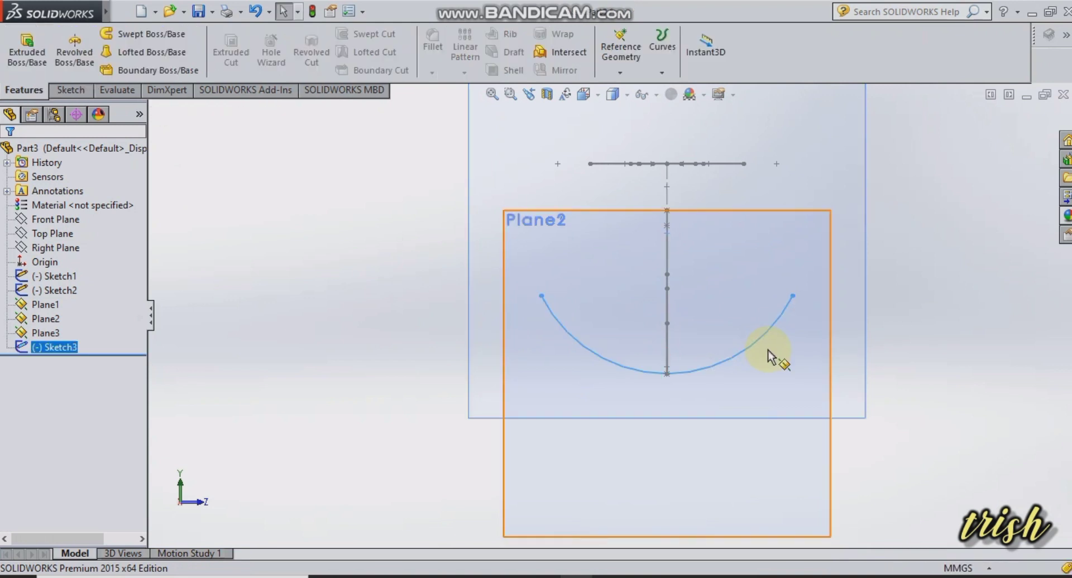
# Start a new sketch on Plane2 and orient the view normal to it
pyautogui.scroll(2, 786, 358)
pyautogui.moveTo(834, 351)
pyautogui.mouseDown(button='middle')
pyautogui.moveTo(770, 366)
pyautogui.moveTo(806, 378)
pyautogui.moveTo(797, 383)
pyautogui.moveTo(742, 385)
pyautogui.mouseUp(button='middle')
pyautogui.moveTo(821, 425); pyautogui.dragTo(792, 388, button='middle')
pyautogui.click(234, 293)
pyautogui.moveTo(223, 293); pyautogui.dragTo(339, 264, button='middle')
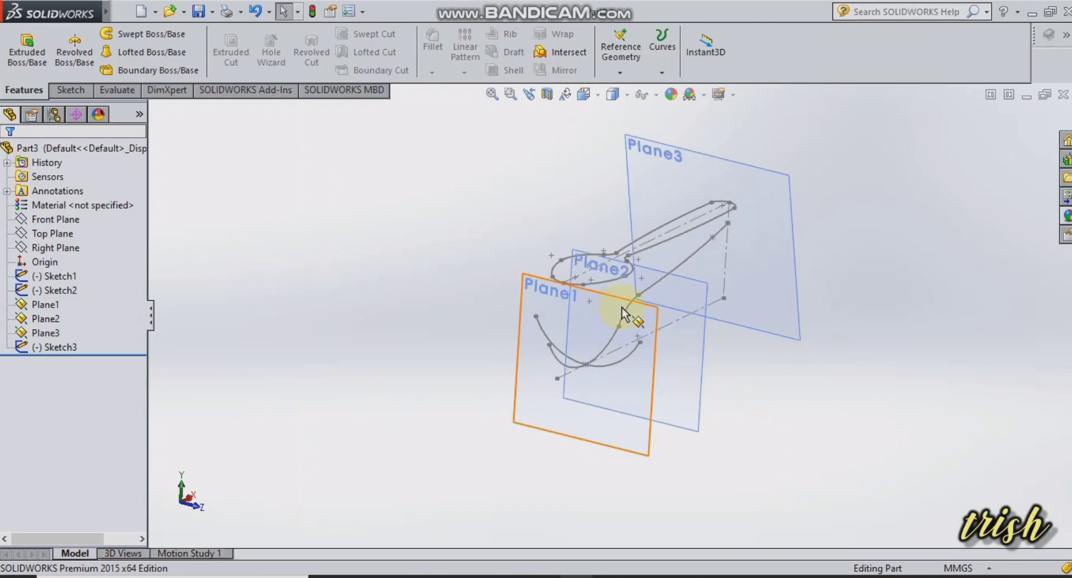
pyautogui.click(682, 286)
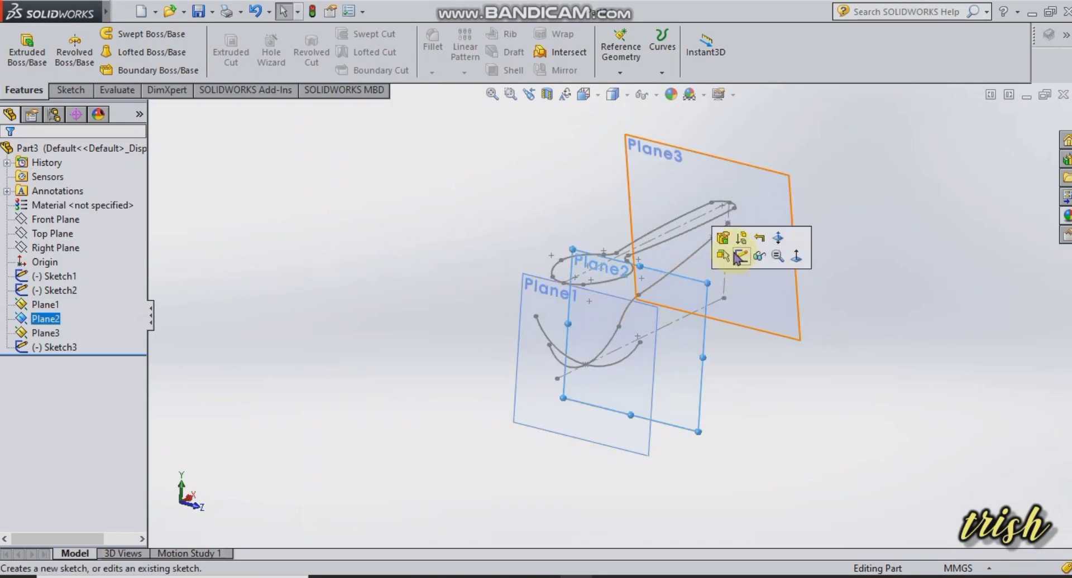
pyautogui.click(739, 257)
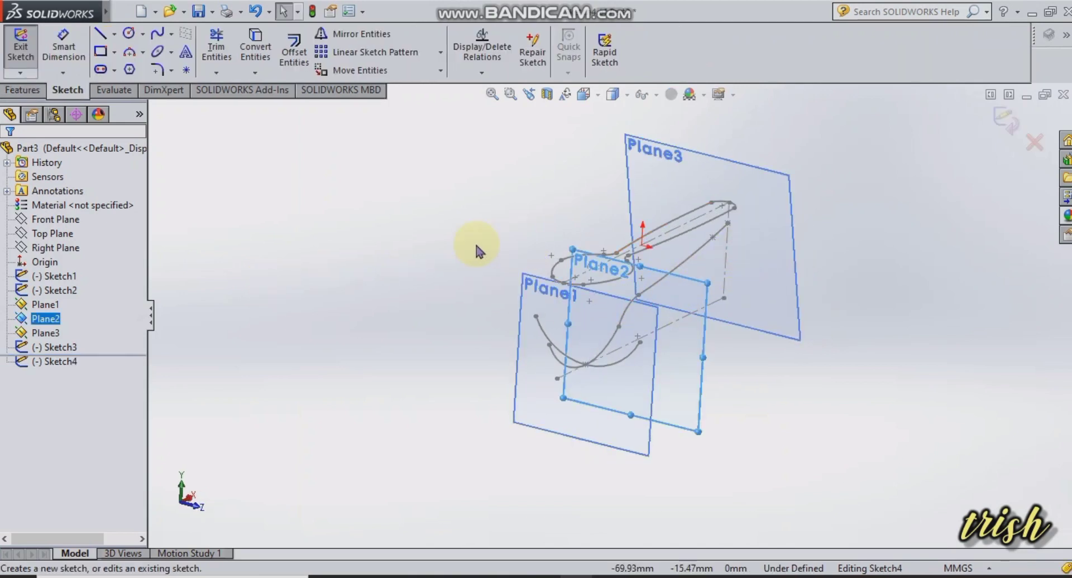
pyautogui.click(583, 94)
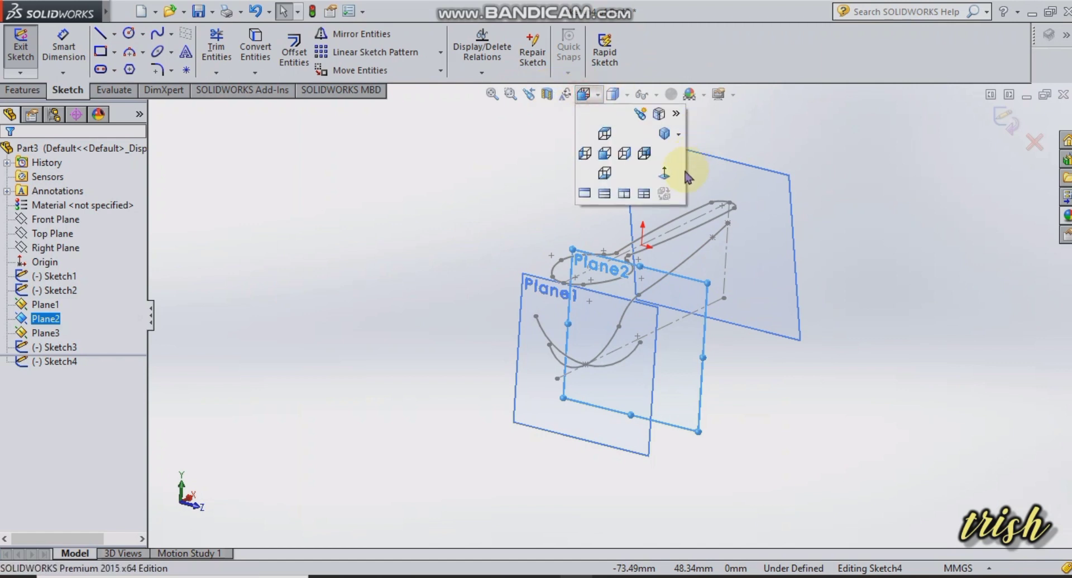
pyautogui.click(682, 166)
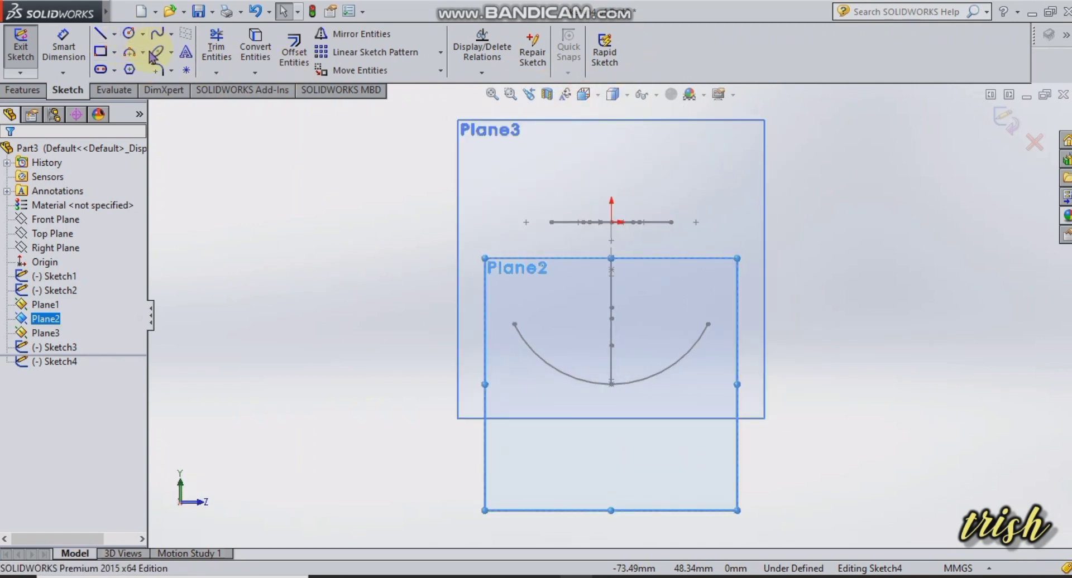
# Sketch a three-point arc opening upward above the R30 arc, with a radius of about 37.9 mm and level ends
pyautogui.click(132, 53)
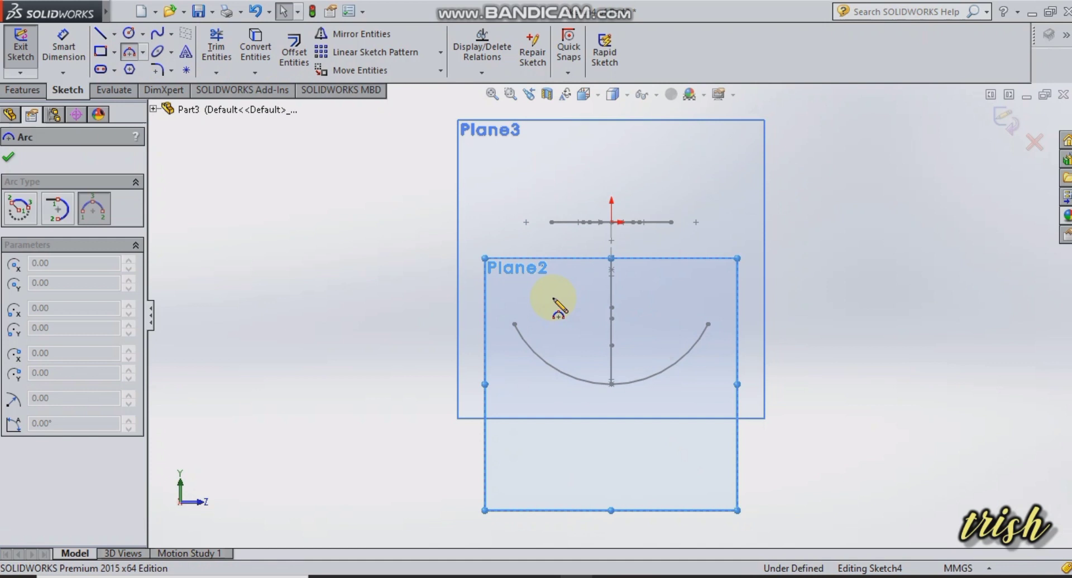
pyautogui.click(514, 293)
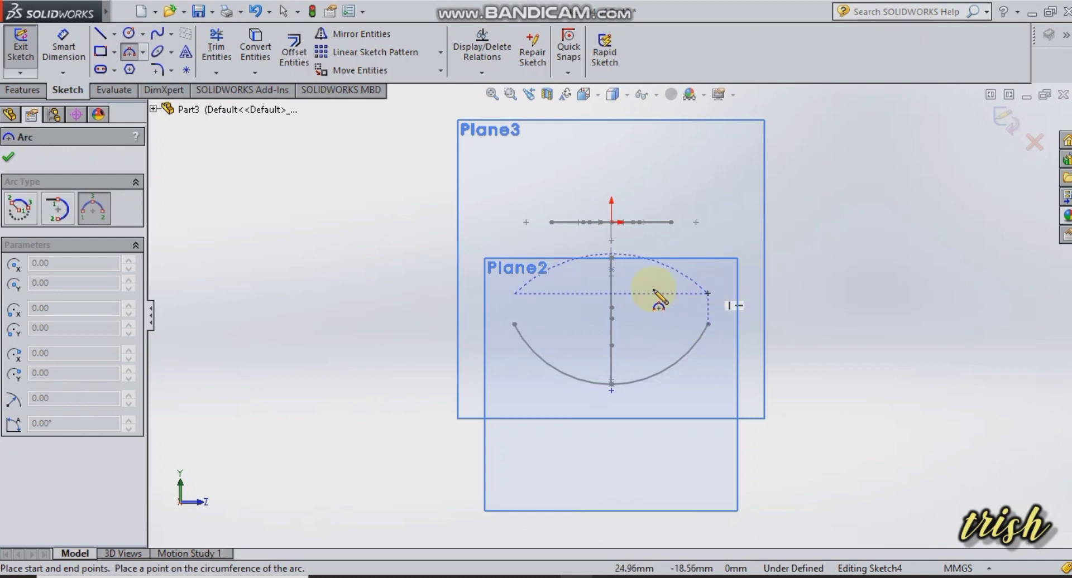
pyautogui.click(613, 336)
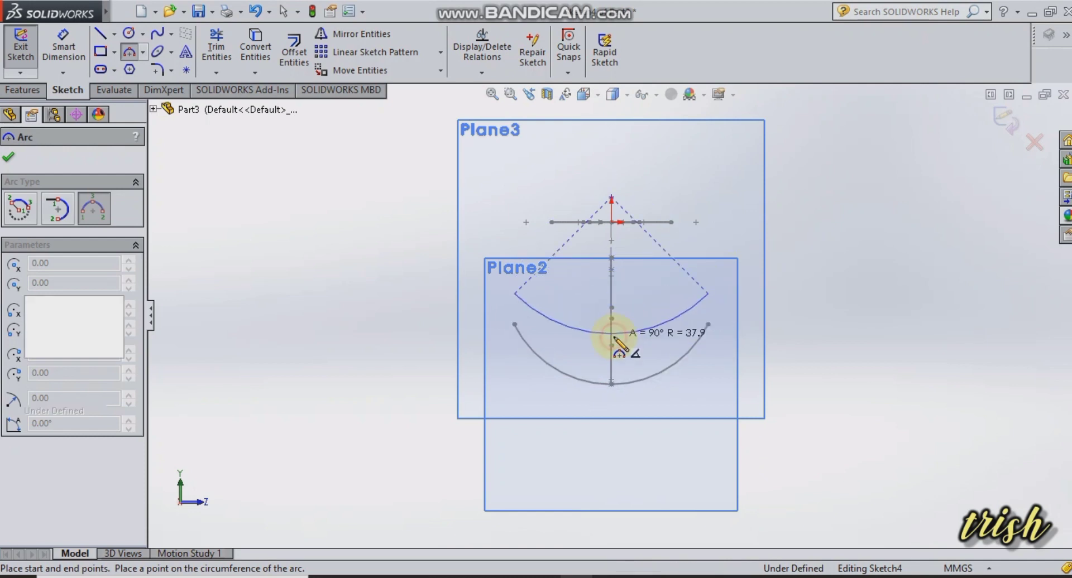
pyautogui.rightClick(328, 263)
pyautogui.click(371, 279)
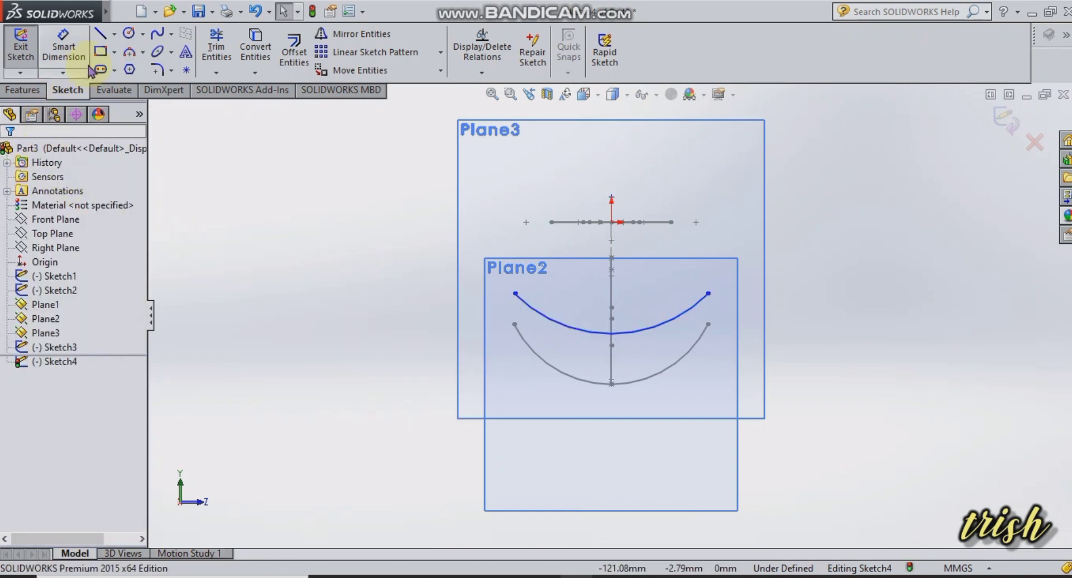
# Add a horizontal relation between the two endpoints of the Plane2 arc
pyautogui.click(481, 73)
pyautogui.click(486, 104)
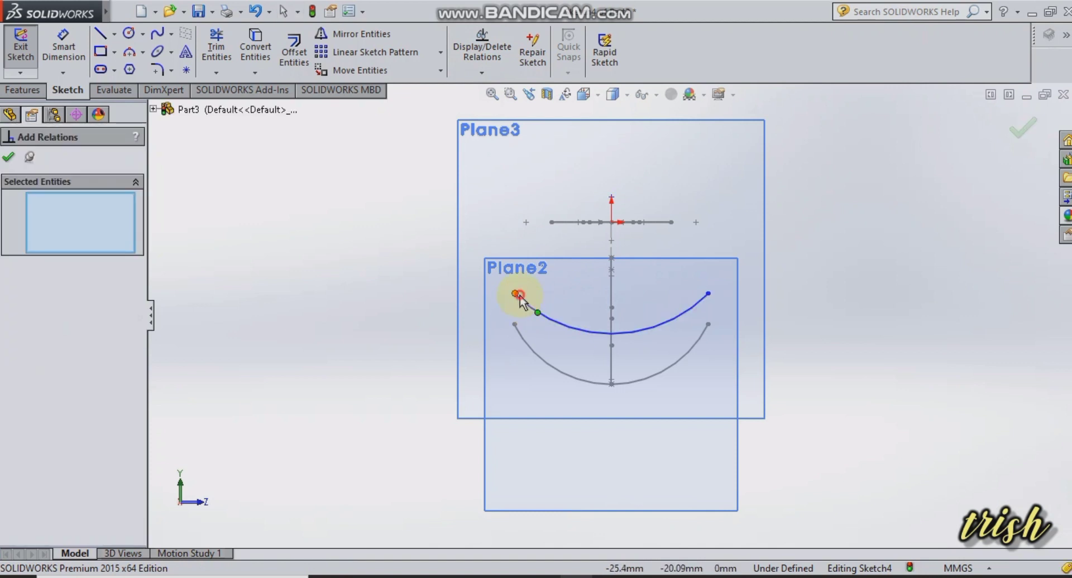
pyautogui.click(519, 295)
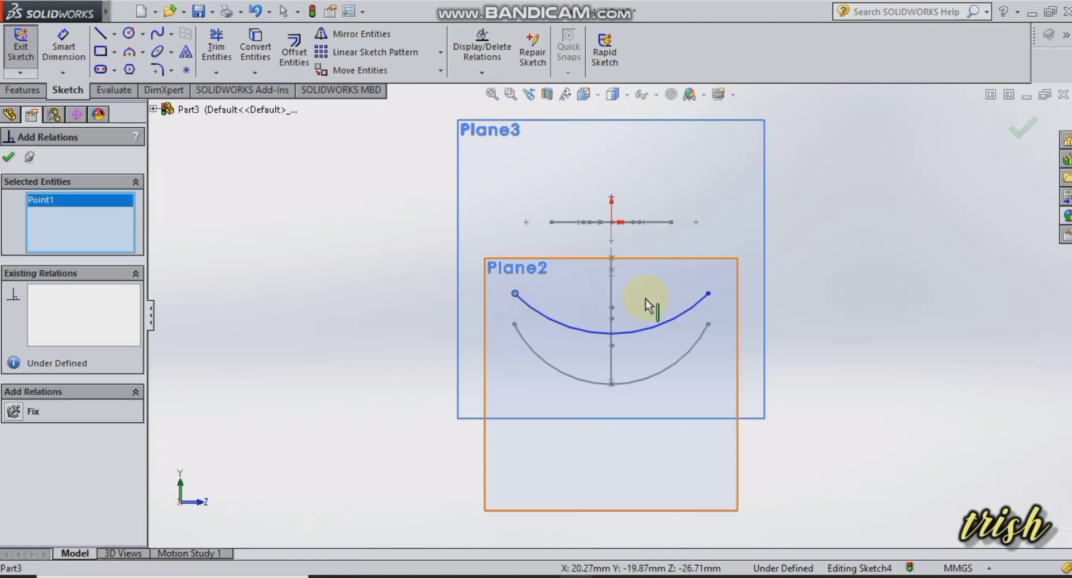
pyautogui.click(709, 292)
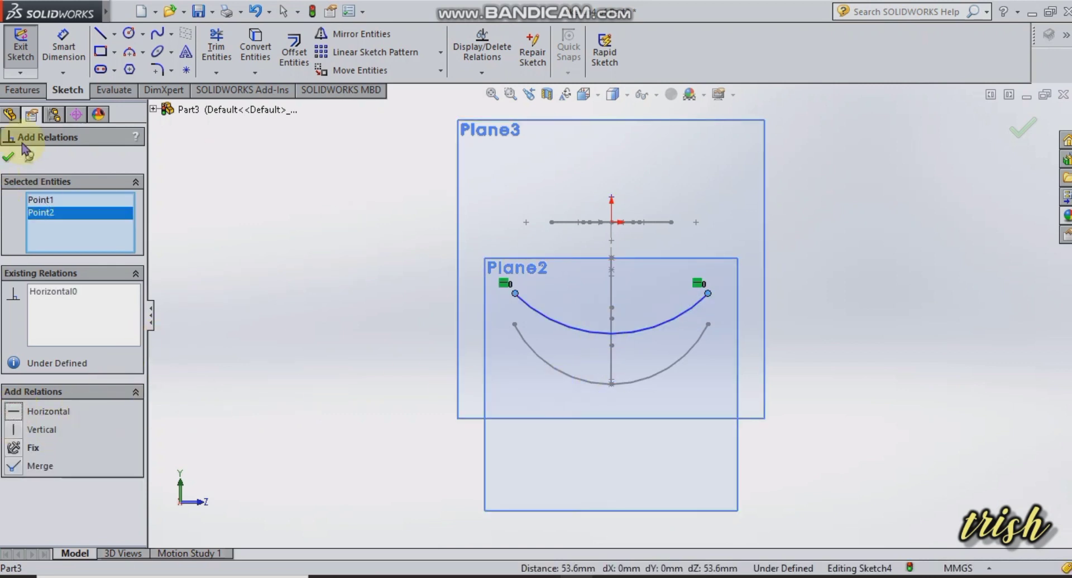
pyautogui.click(14, 411)
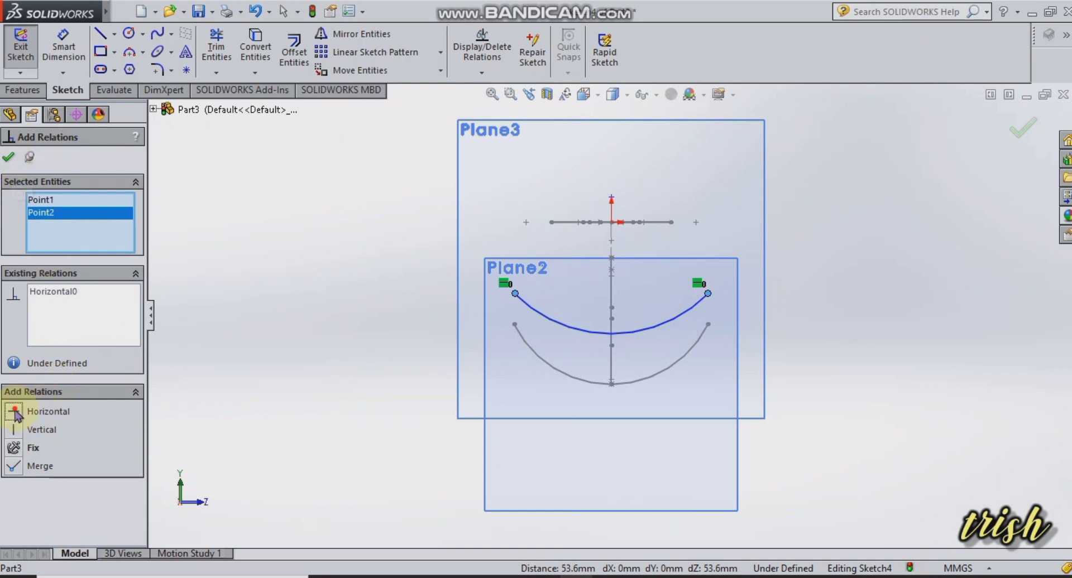
pyautogui.click(8, 157)
pyautogui.click(477, 77)
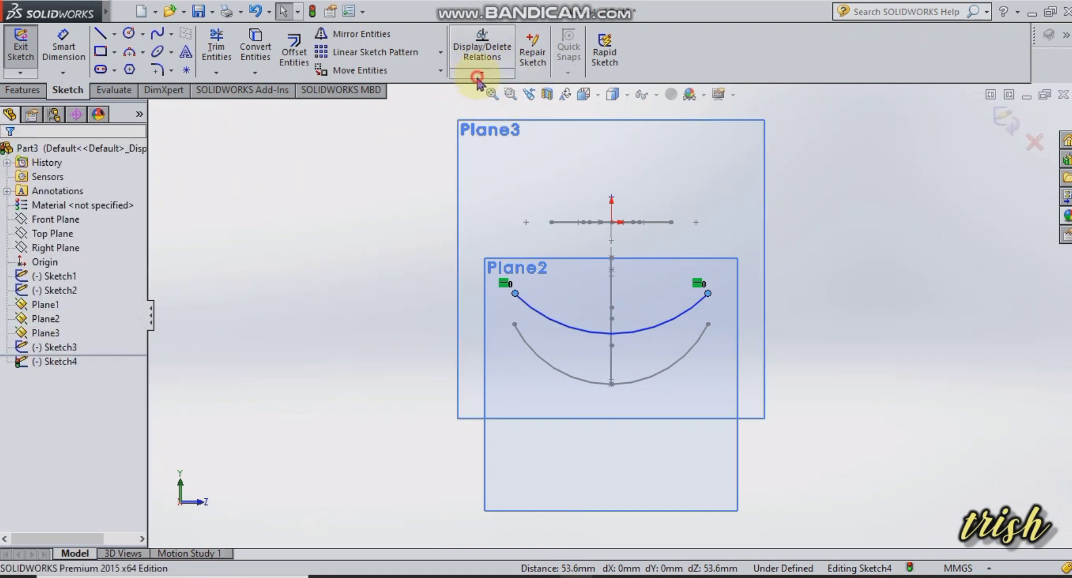
pyautogui.click(502, 102)
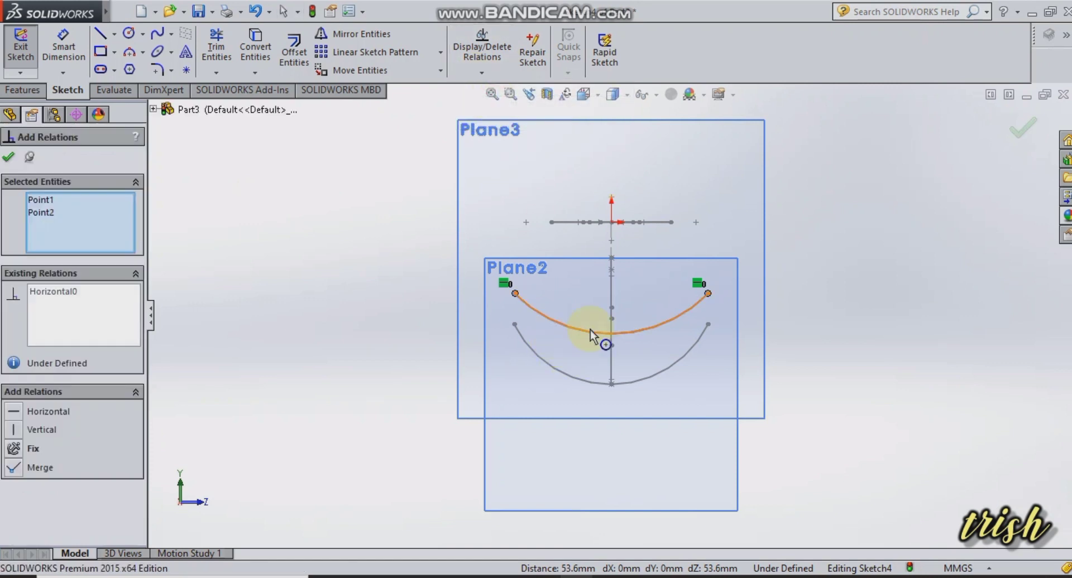
pyautogui.click(516, 294)
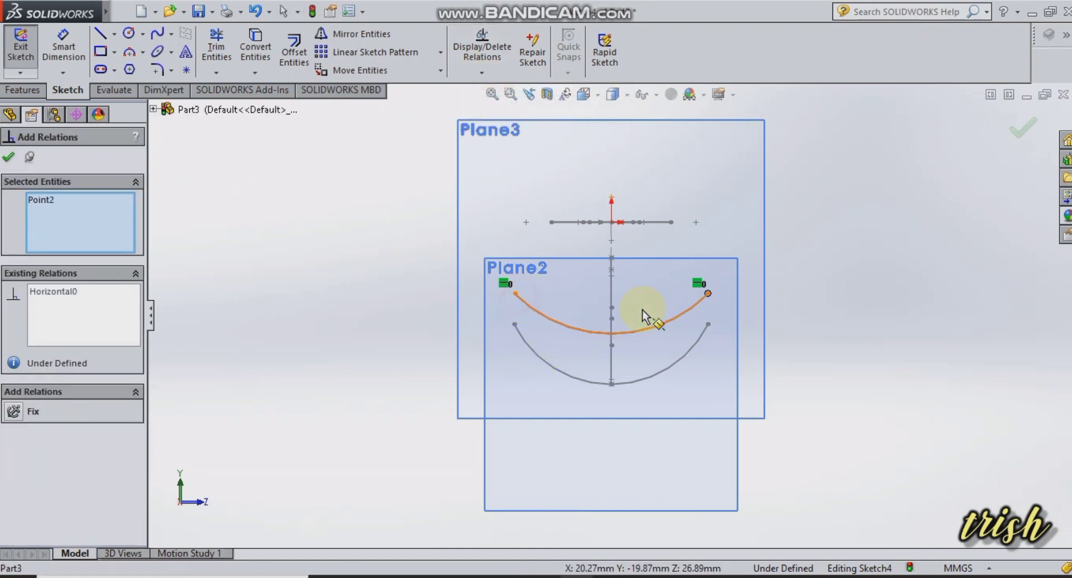
pyautogui.click(707, 295)
pyautogui.moveTo(938, 350)
pyautogui.mouseDown(button='middle')
pyautogui.moveTo(889, 359)
pyautogui.moveTo(608, 288)
pyautogui.mouseUp(button='middle')
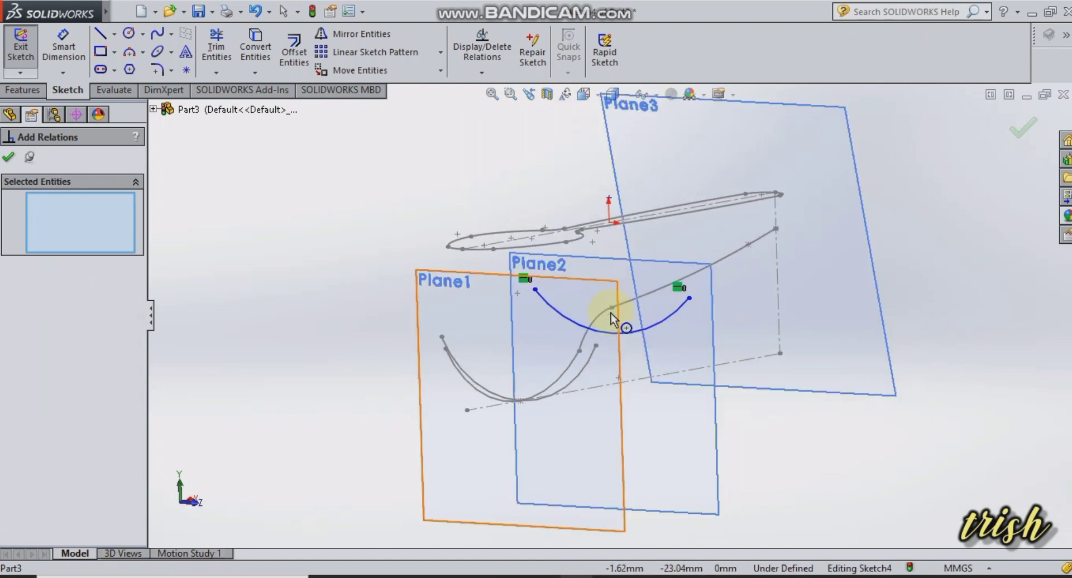
pyautogui.click(611, 308)
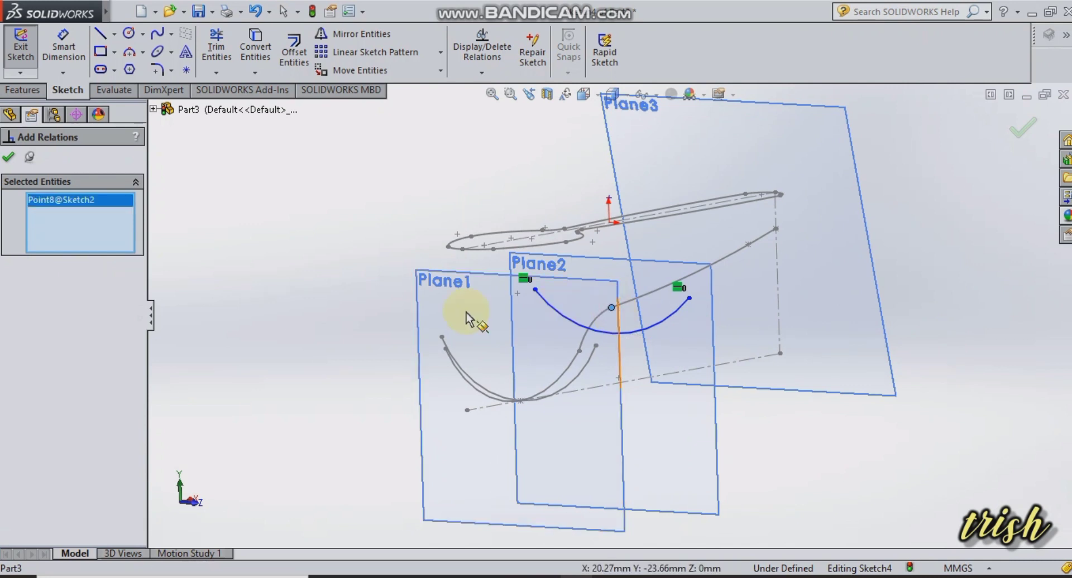
pyautogui.press('Escape')
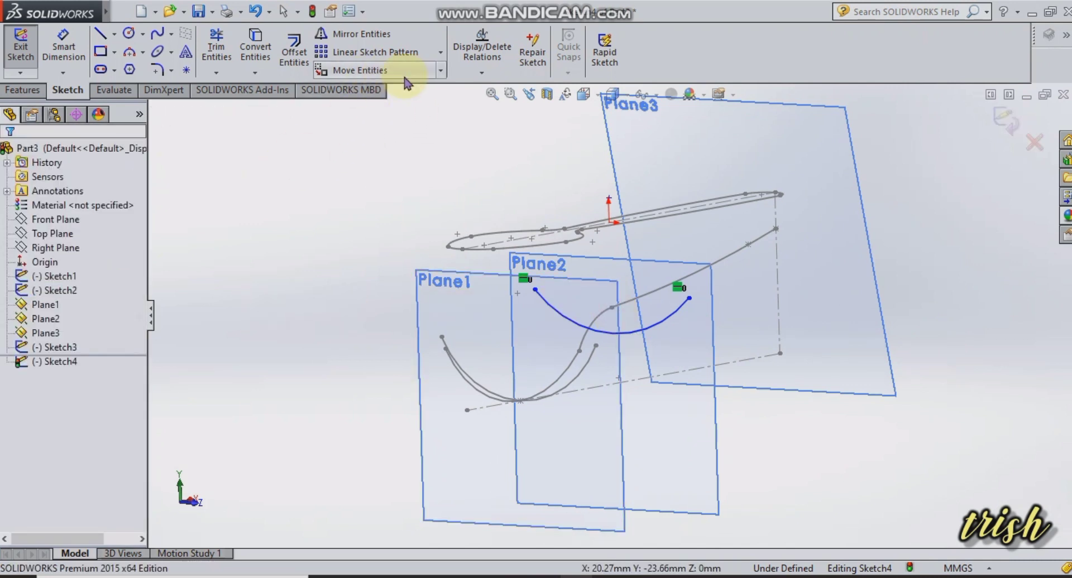
# Add a coincident relation between the Plane2 arc and the side-profile point where the bowl curve meets the handle curve
pyautogui.click(482, 74)
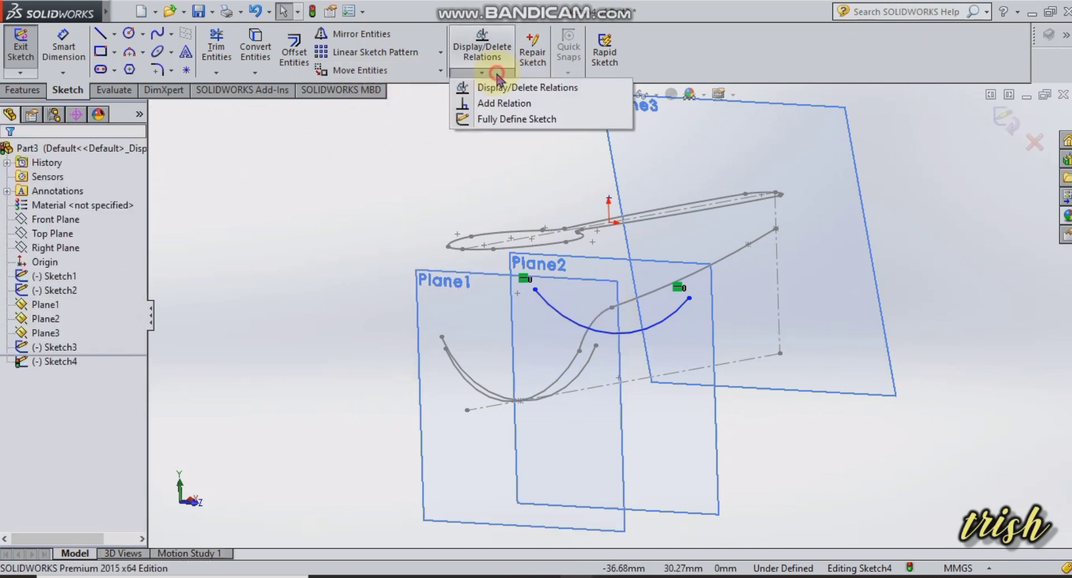
pyautogui.click(500, 103)
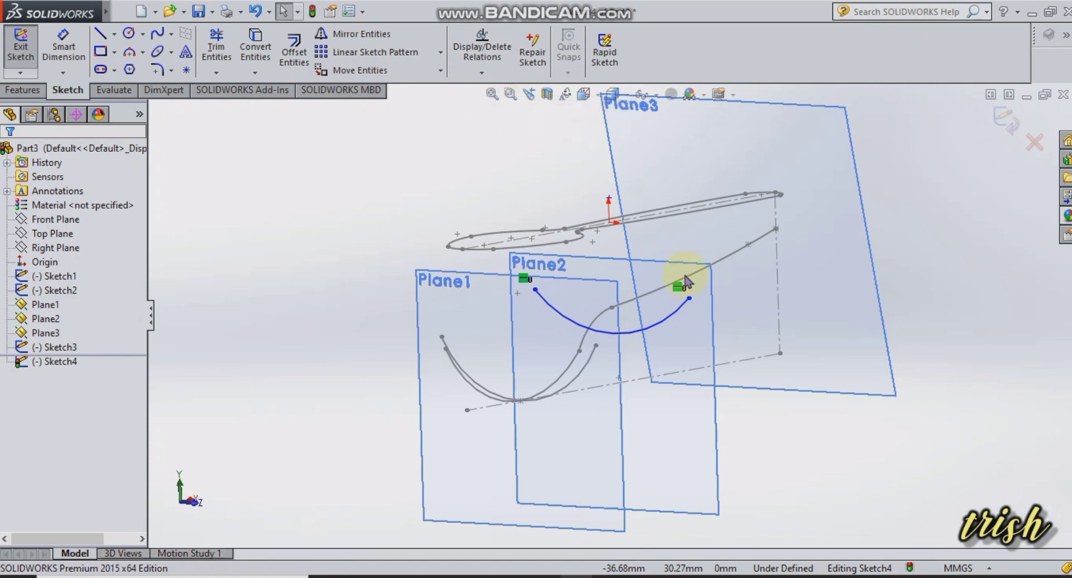
pyautogui.click(603, 333)
pyautogui.click(610, 307)
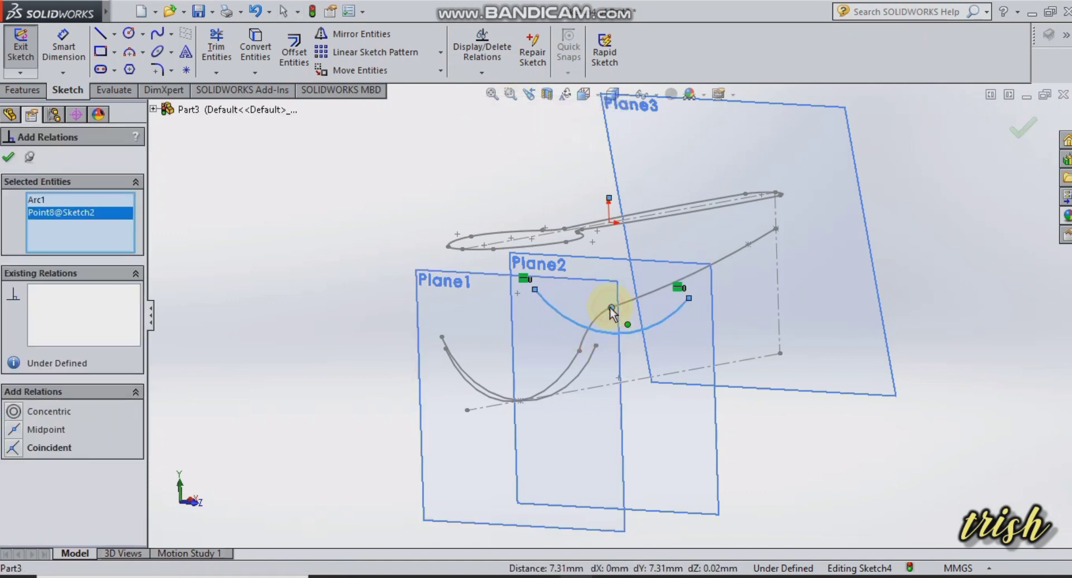
pyautogui.click(20, 448)
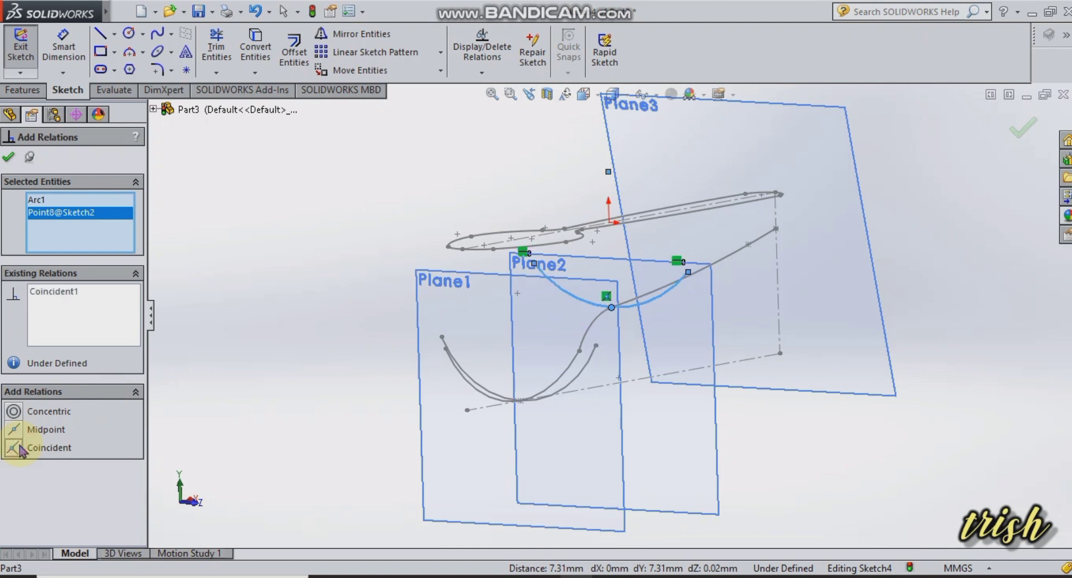
pyautogui.click(9, 160)
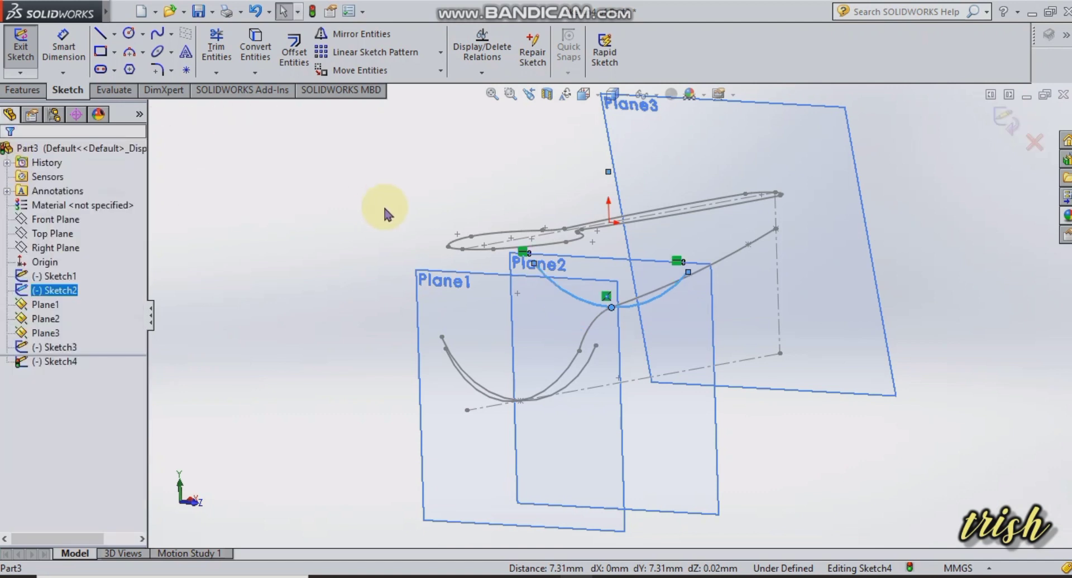
# Dimension the Plane2 arc with a radius of 10 mm and exit the sketch
pyautogui.click(63, 44)
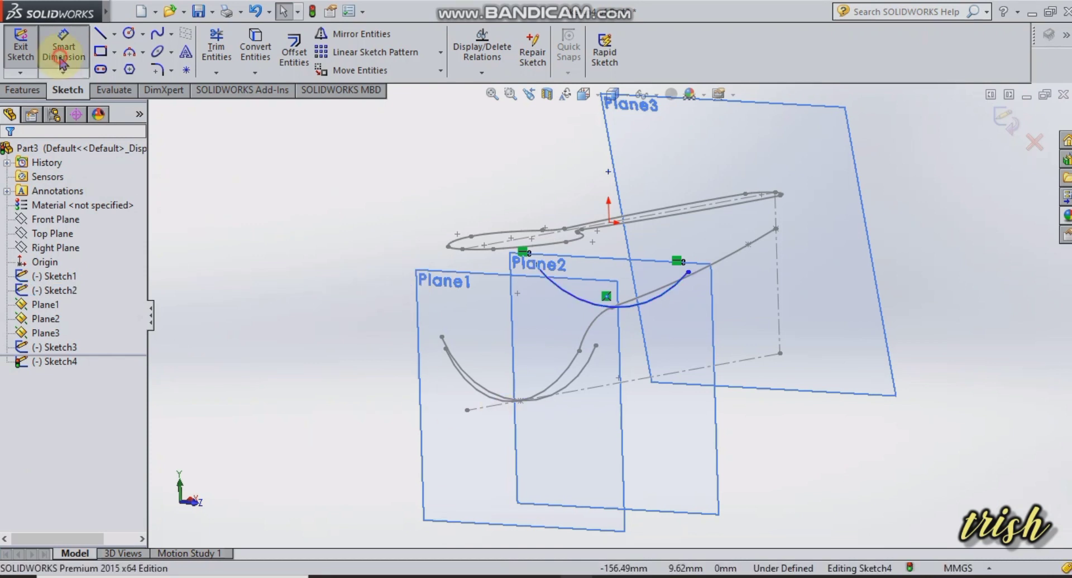
pyautogui.click(556, 331)
pyautogui.click(556, 331)
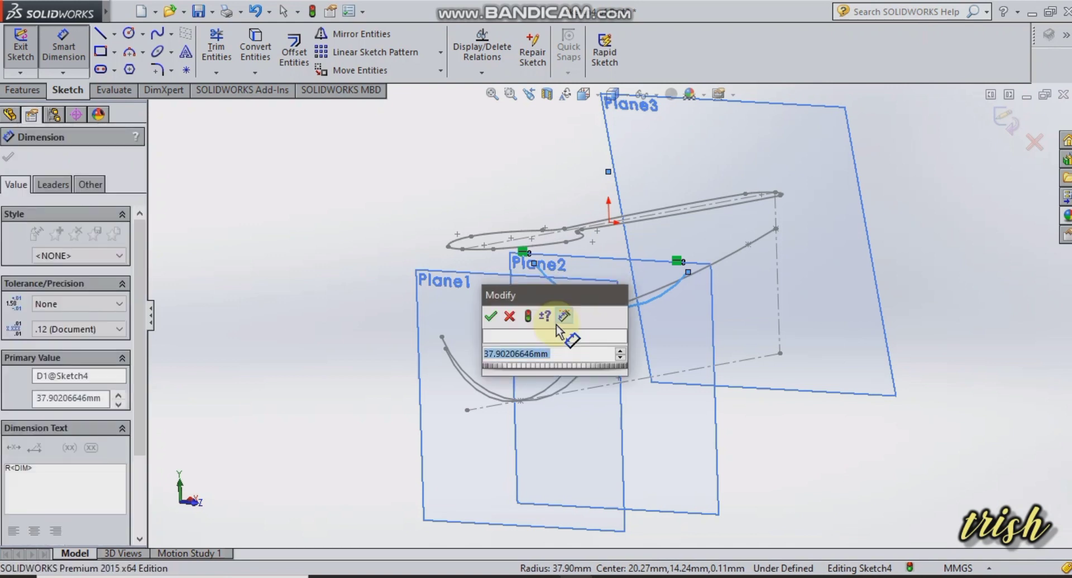
pyautogui.write('10')
pyautogui.press('Return')
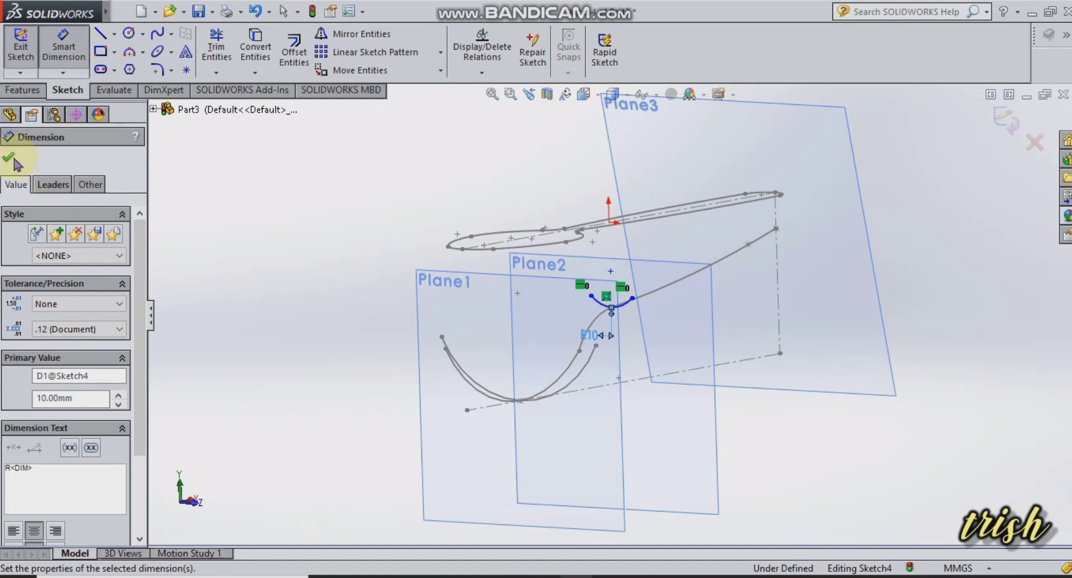
pyautogui.click(8, 158)
pyautogui.click(20, 48)
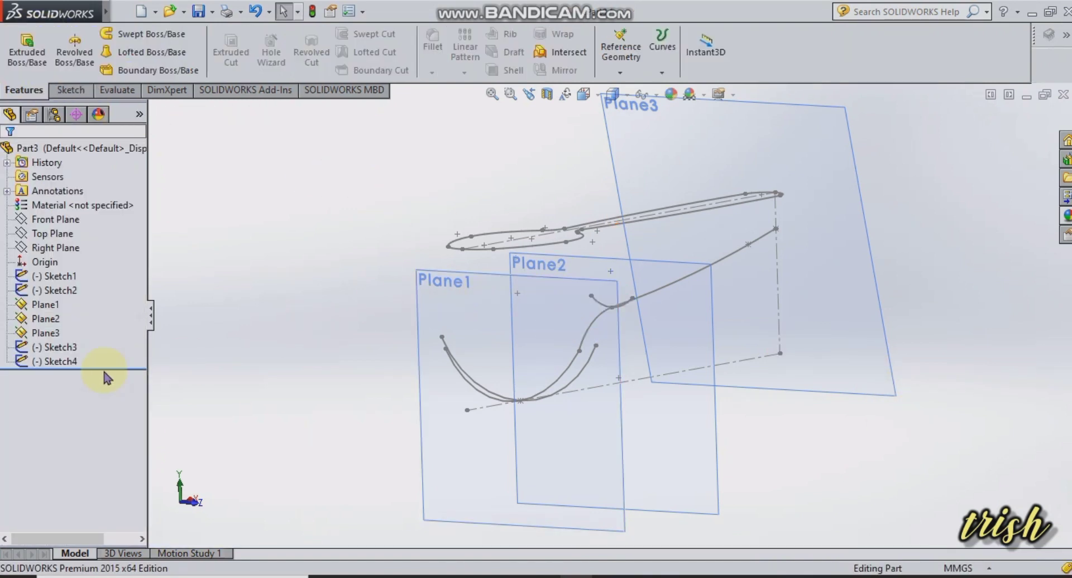
# Hide the reference planes Plane1, Plane2 and Plane3
pyautogui.click(46, 304)
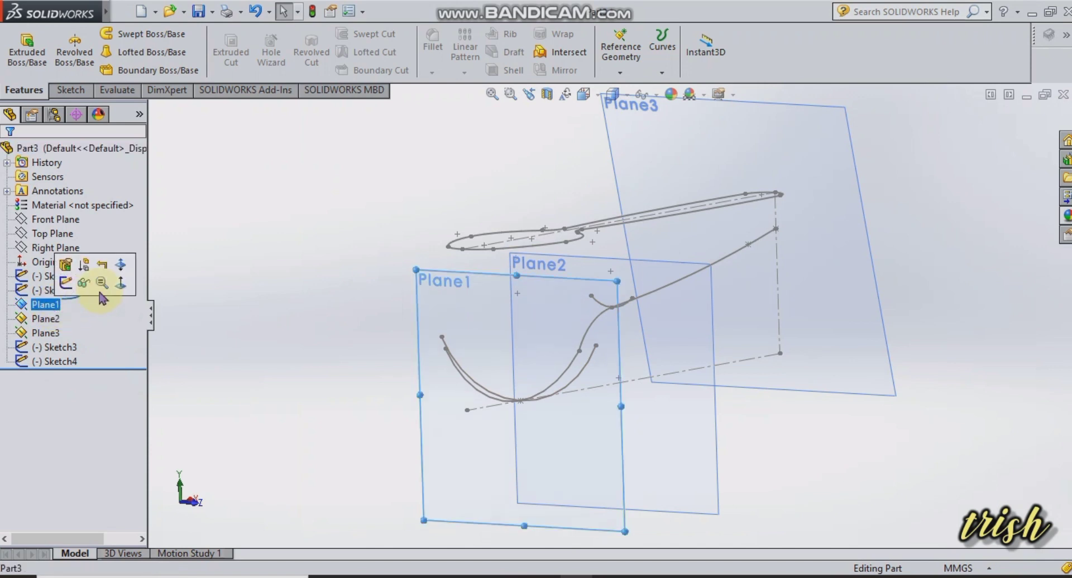
pyautogui.click(86, 286)
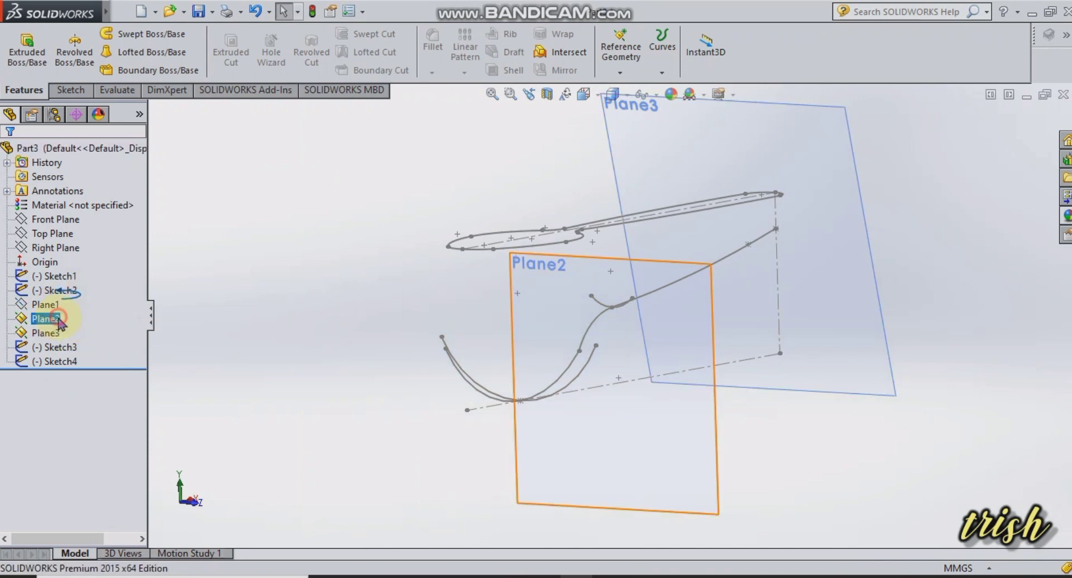
pyautogui.click(47, 318)
pyautogui.click(87, 292)
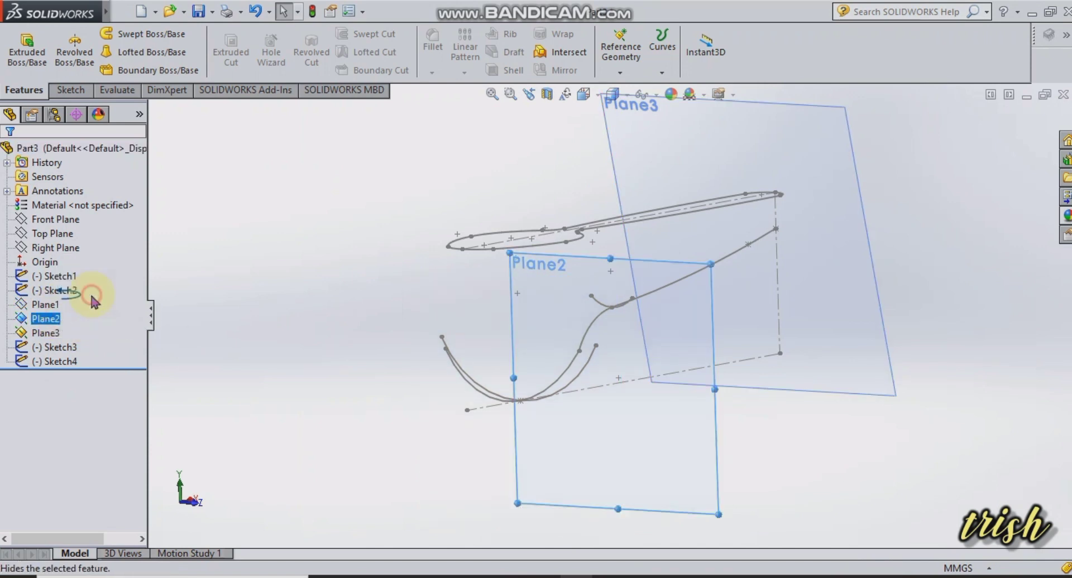
pyautogui.click(72, 334)
pyautogui.click(87, 314)
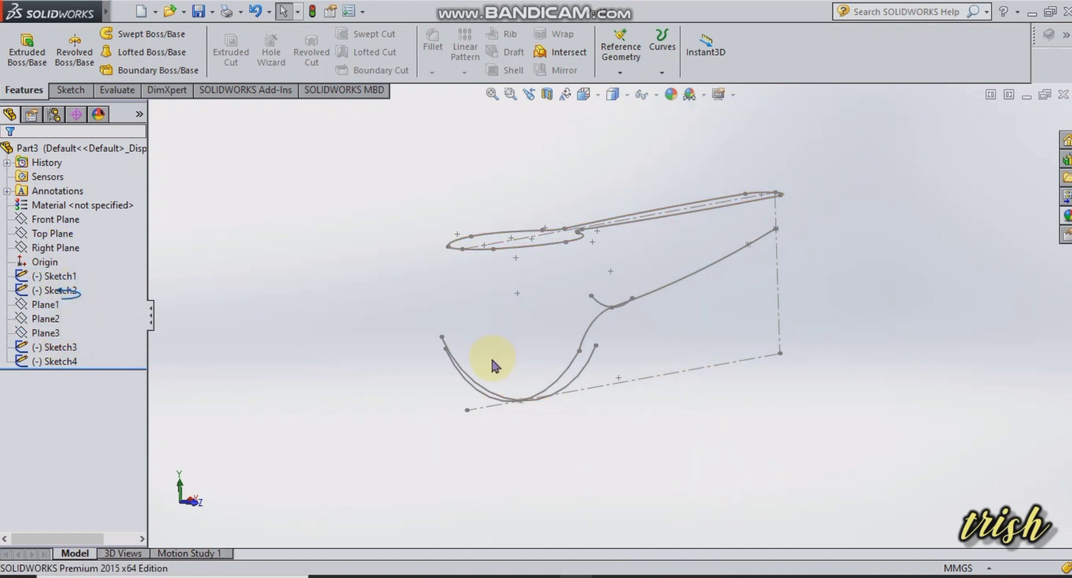
pyautogui.click(40, 249)
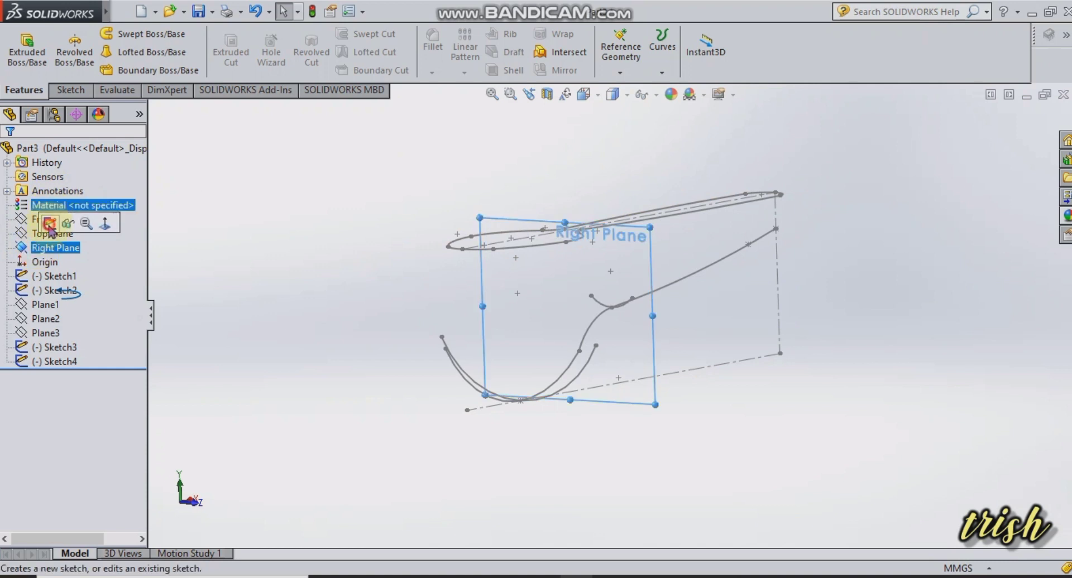
pyautogui.click(49, 224)
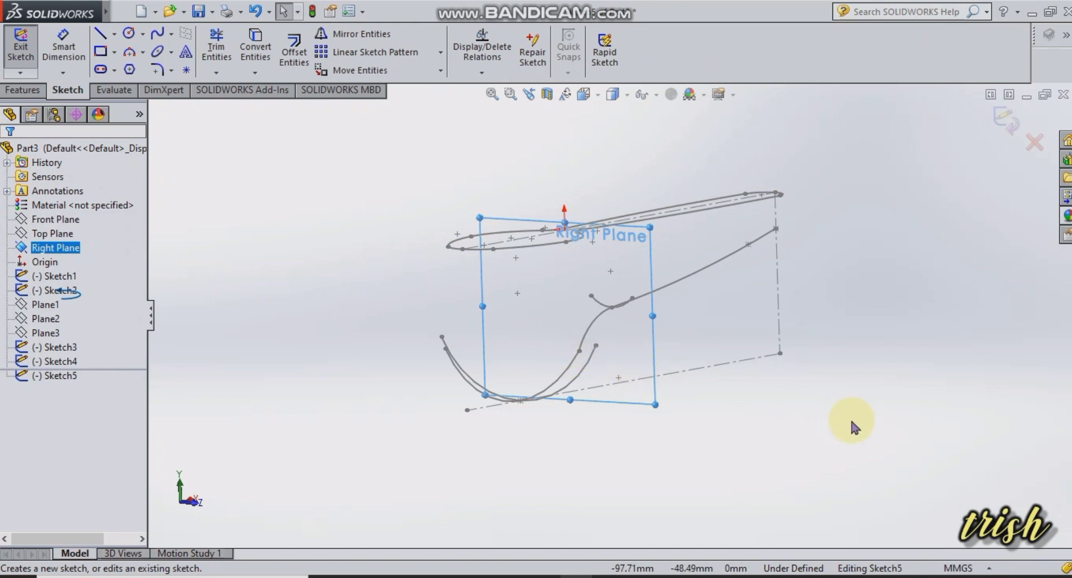
pyautogui.moveTo(850, 417); pyautogui.dragTo(825, 426, button='middle')
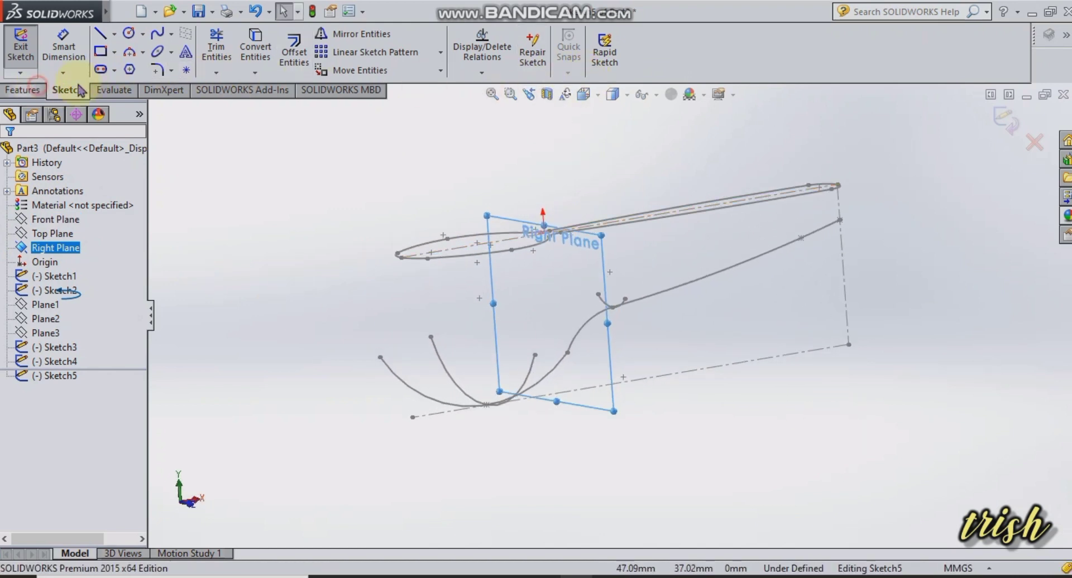
pyautogui.click(23, 90)
pyautogui.click(628, 71)
pyautogui.click(508, 147)
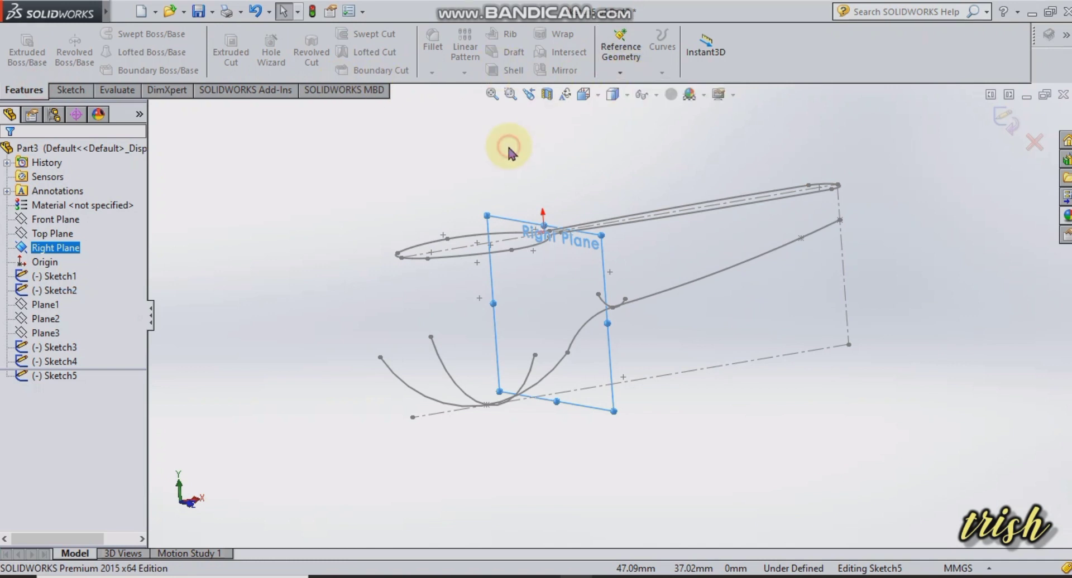
pyautogui.click(367, 154)
pyautogui.click(624, 62)
pyautogui.click(380, 211)
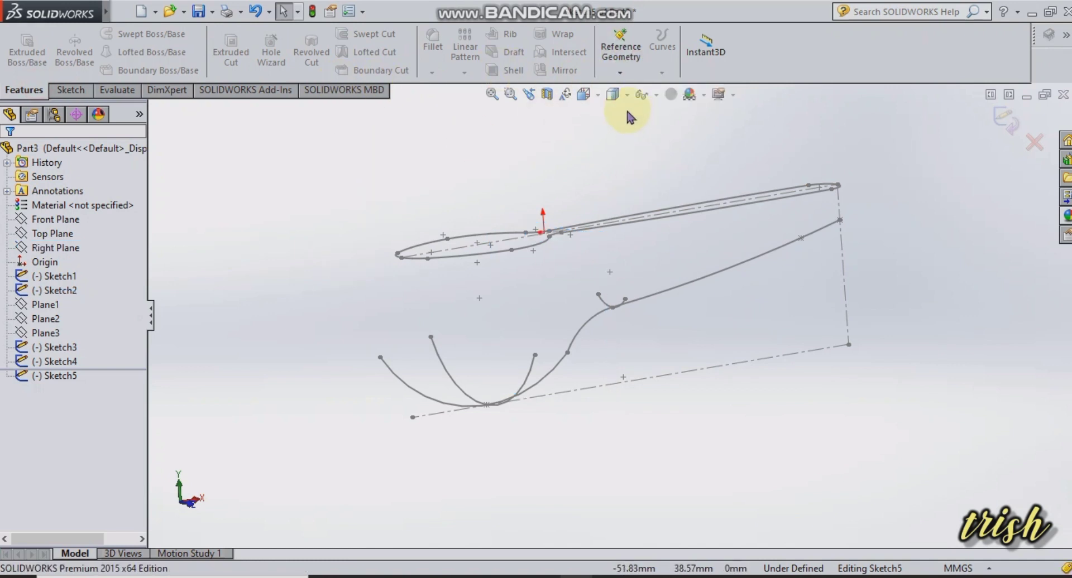
pyautogui.click(56, 247)
pyautogui.click(621, 53)
pyautogui.click(609, 117)
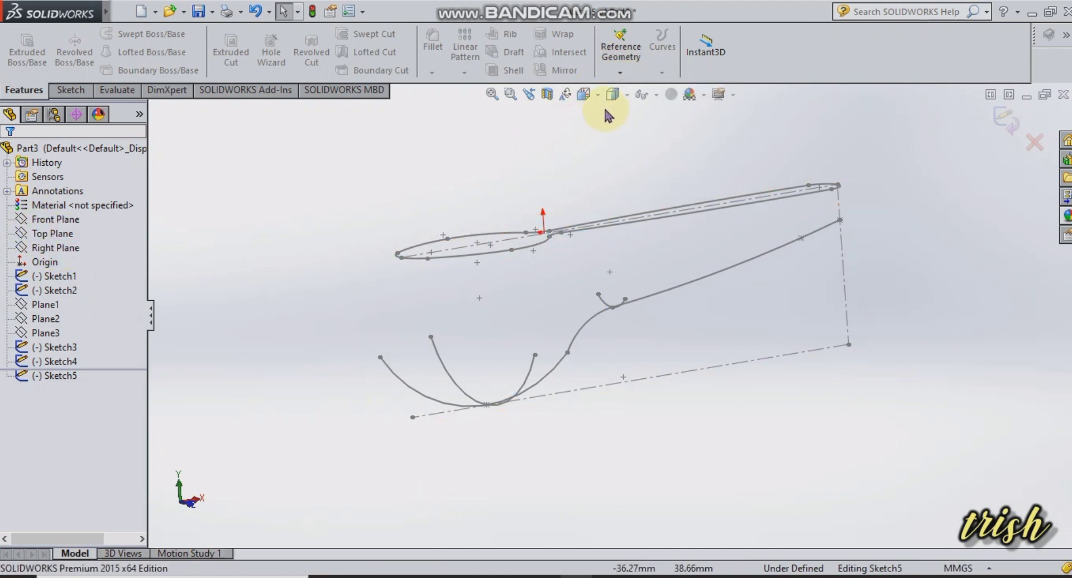
pyautogui.click(584, 93)
pyautogui.click(664, 134)
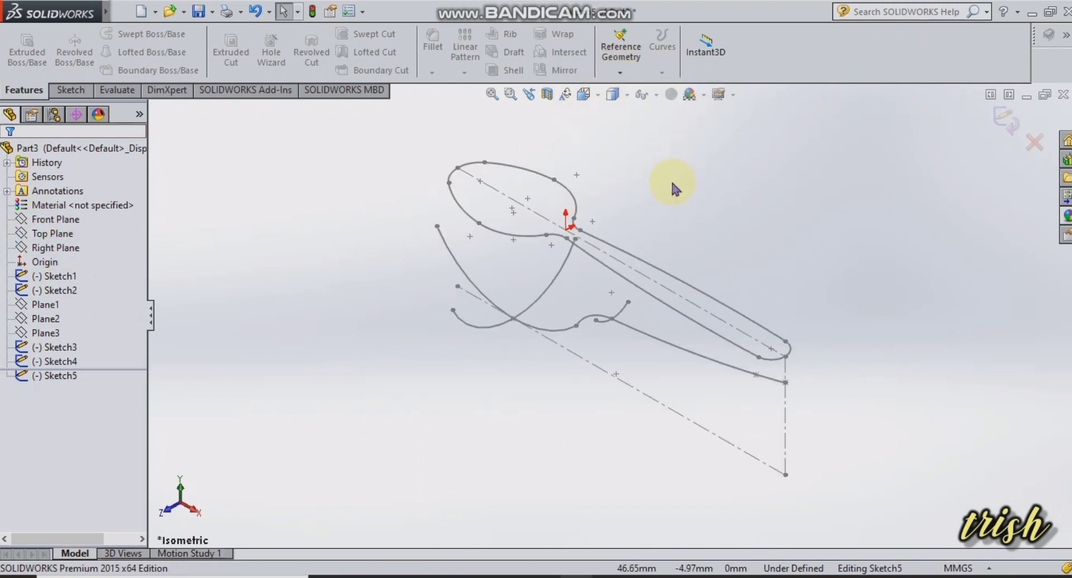
pyautogui.moveTo(448, 435)
pyautogui.mouseDown(button='middle')
pyautogui.moveTo(634, 430)
pyautogui.moveTo(802, 359)
pyautogui.moveTo(710, 311)
pyautogui.mouseUp(button='middle')
pyautogui.moveTo(308, 232)
pyautogui.mouseDown(button='middle')
pyautogui.moveTo(304, 261)
pyautogui.moveTo(749, 359)
pyautogui.moveTo(904, 455)
pyautogui.moveTo(810, 447)
pyautogui.mouseUp(button='middle')
pyautogui.moveTo(434, 413)
pyautogui.mouseDown(button='middle')
pyautogui.moveTo(438, 322)
pyautogui.moveTo(364, 289)
pyautogui.moveTo(677, 199)
pyautogui.moveTo(691, 388)
pyautogui.moveTo(816, 313)
pyautogui.moveTo(799, 354)
pyautogui.moveTo(799, 460)
pyautogui.moveTo(682, 503)
pyautogui.moveTo(826, 434)
pyautogui.moveTo(830, 462)
pyautogui.mouseUp(button='middle')
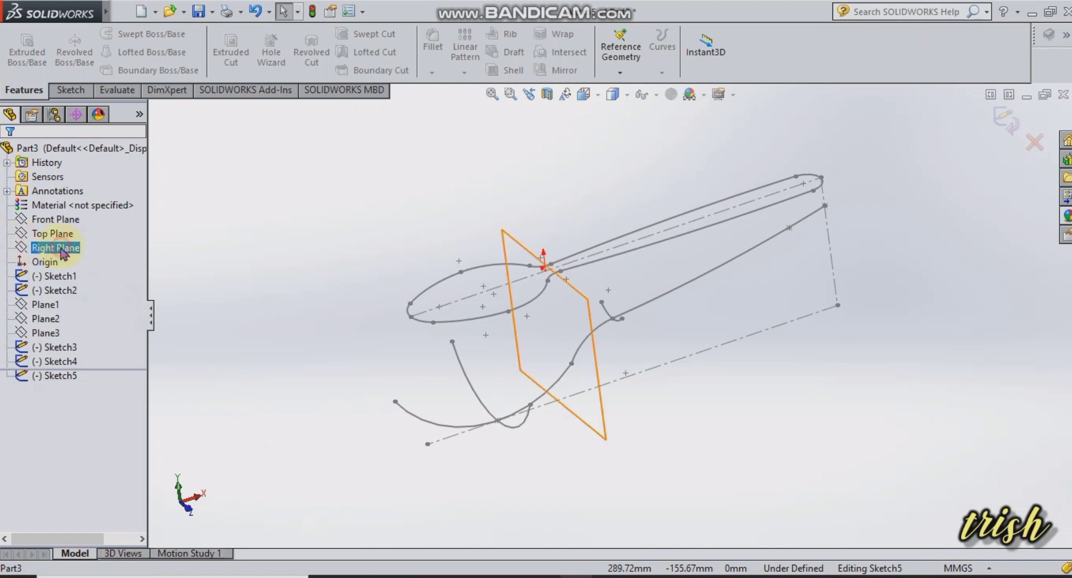
pyautogui.click(53, 248)
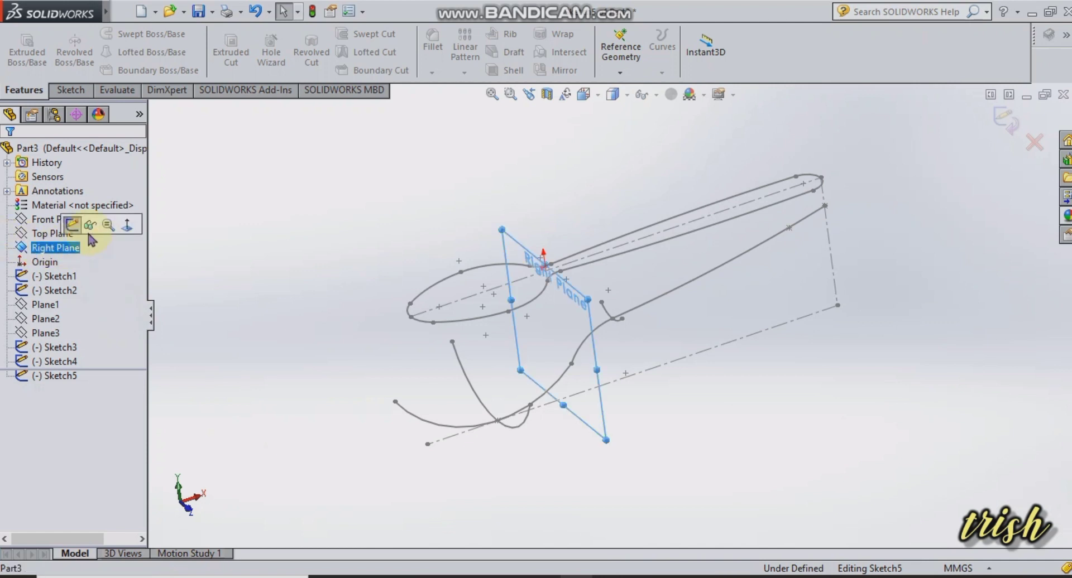
pyautogui.click(71, 90)
pyautogui.click(21, 48)
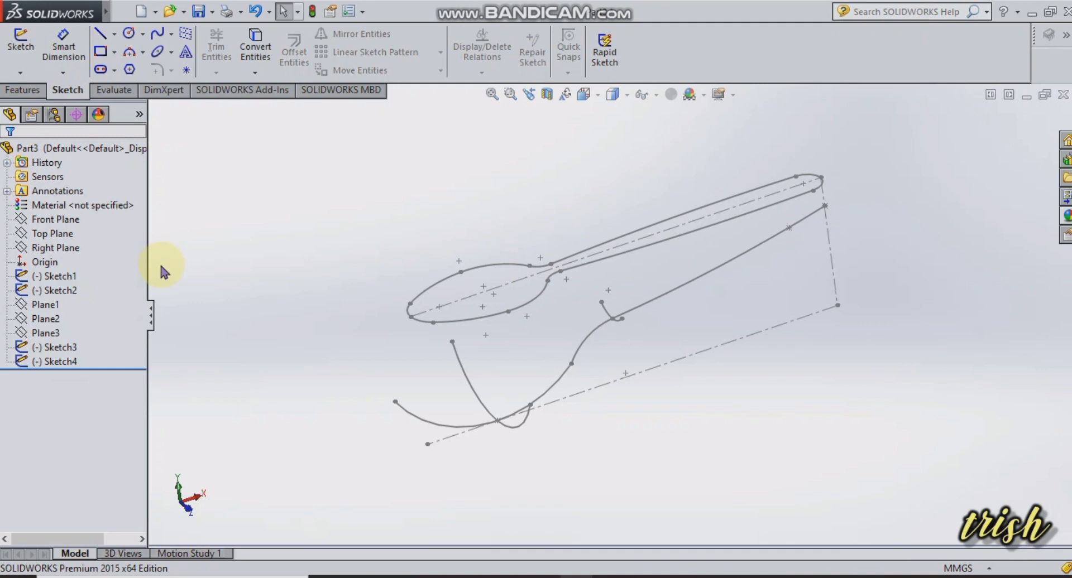
# Create a reference plane parallel to the Right Plane through the side-profile point near the handle's end
pyautogui.click(54, 247)
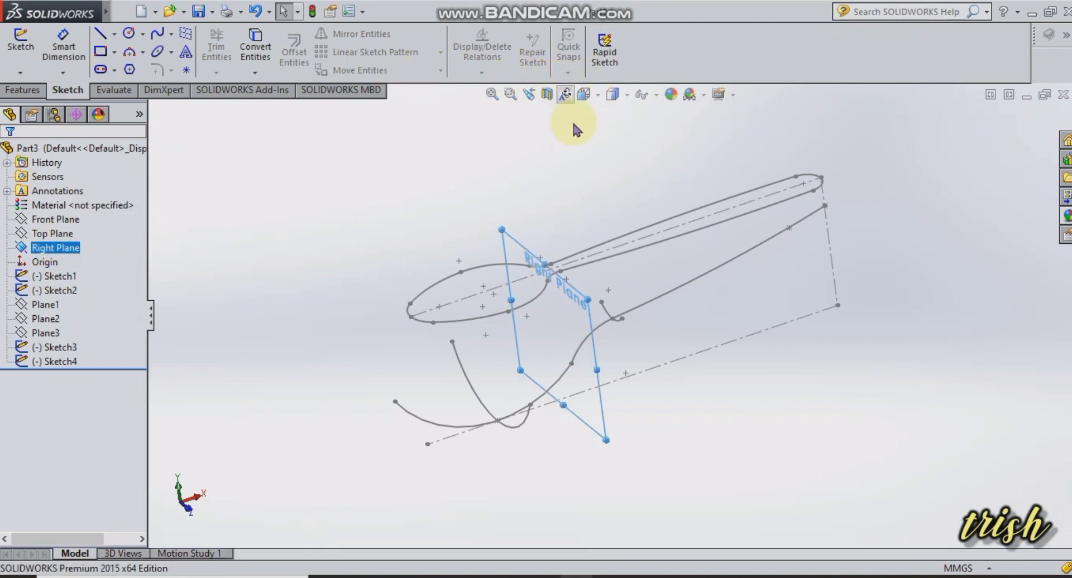
pyautogui.click(23, 90)
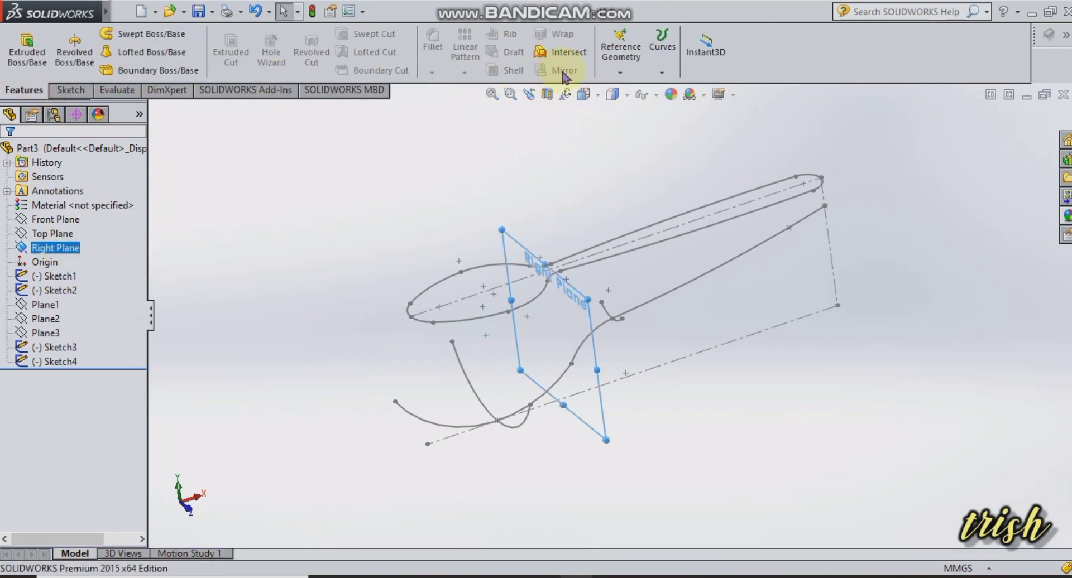
pyautogui.click(640, 63)
pyautogui.click(634, 88)
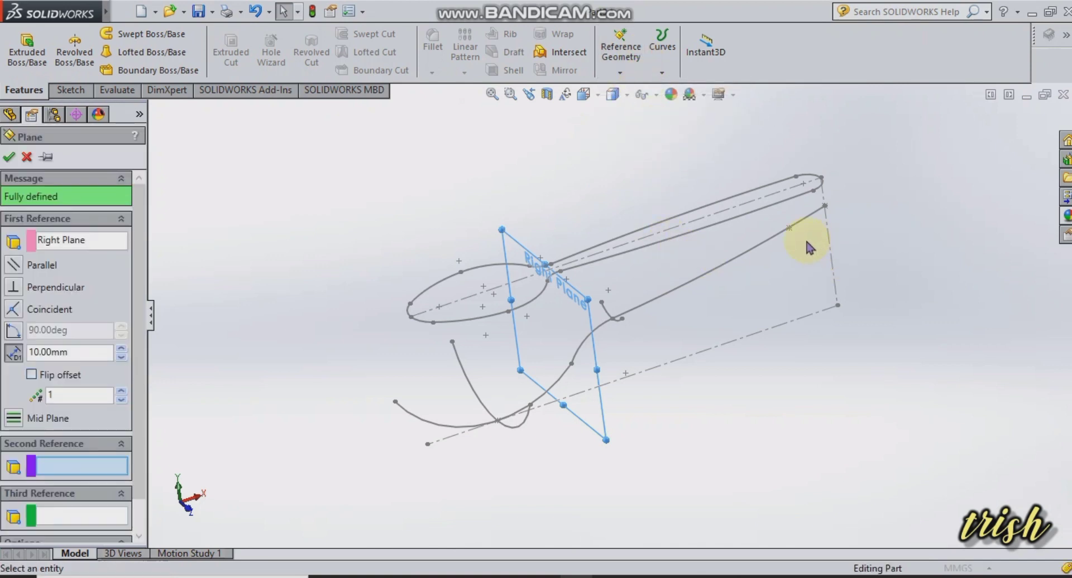
pyautogui.click(789, 228)
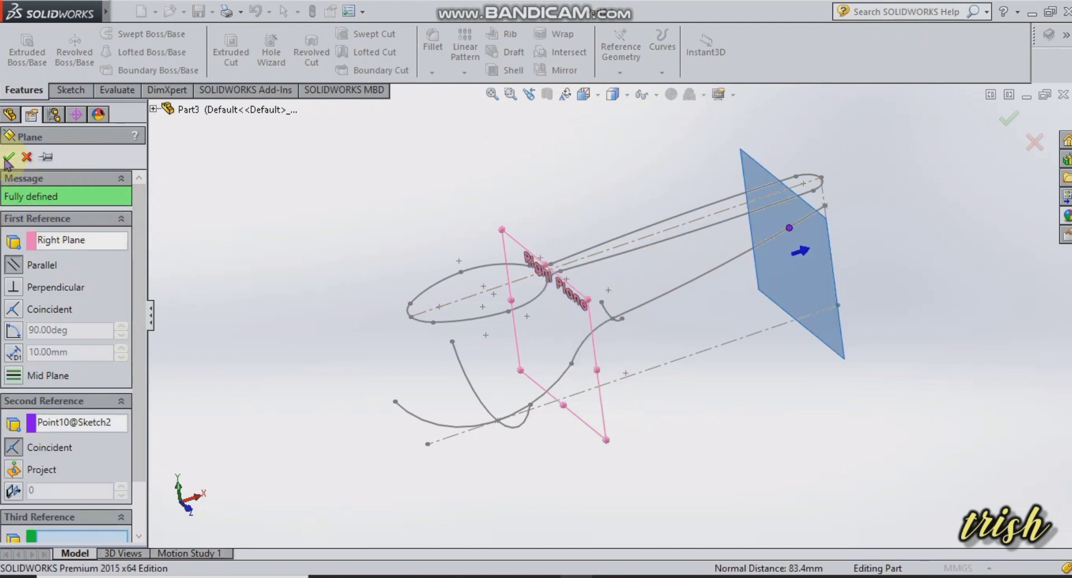
# Orient the view normal to Plane4 and start a new sketch on it
pyautogui.click(795, 282)
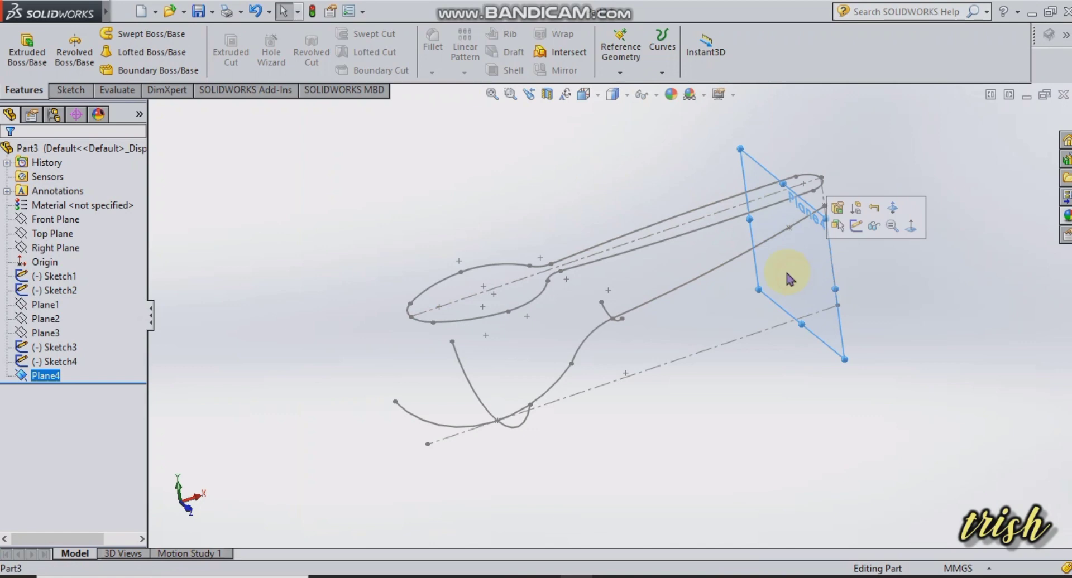
pyautogui.click(585, 96)
pyautogui.click(664, 174)
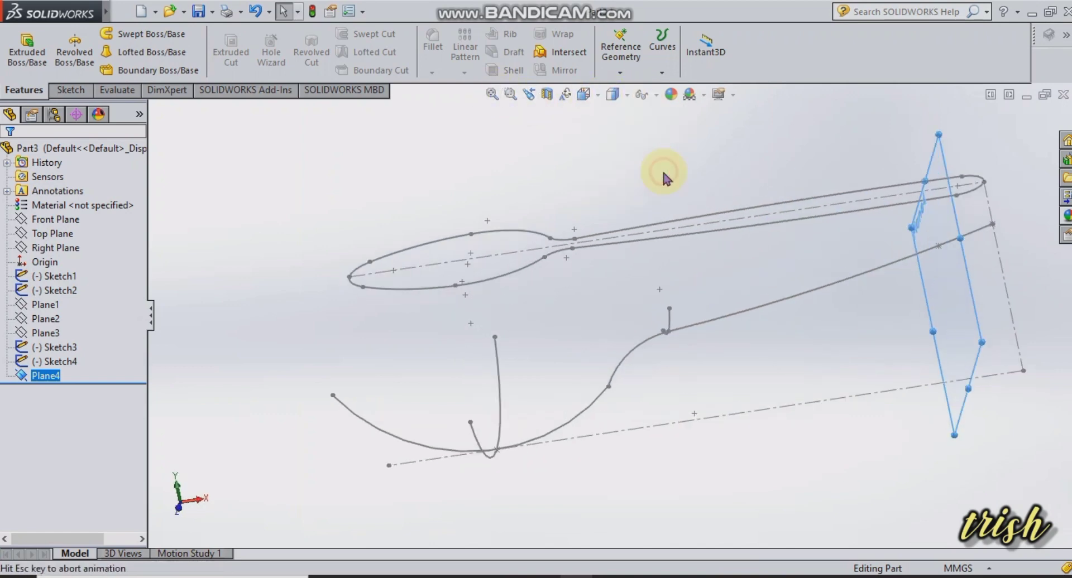
pyautogui.click(68, 90)
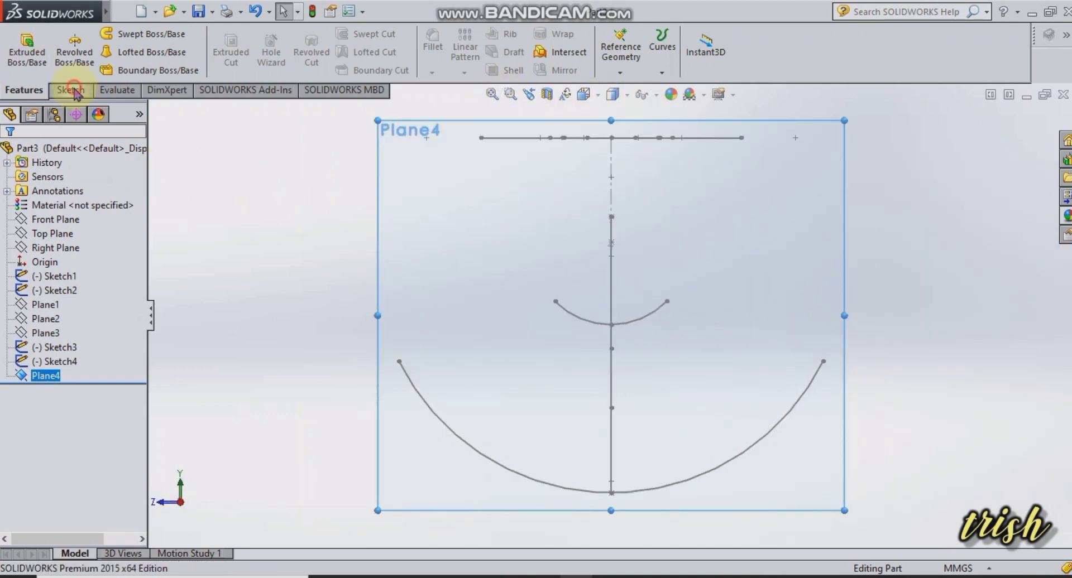
pyautogui.click(23, 53)
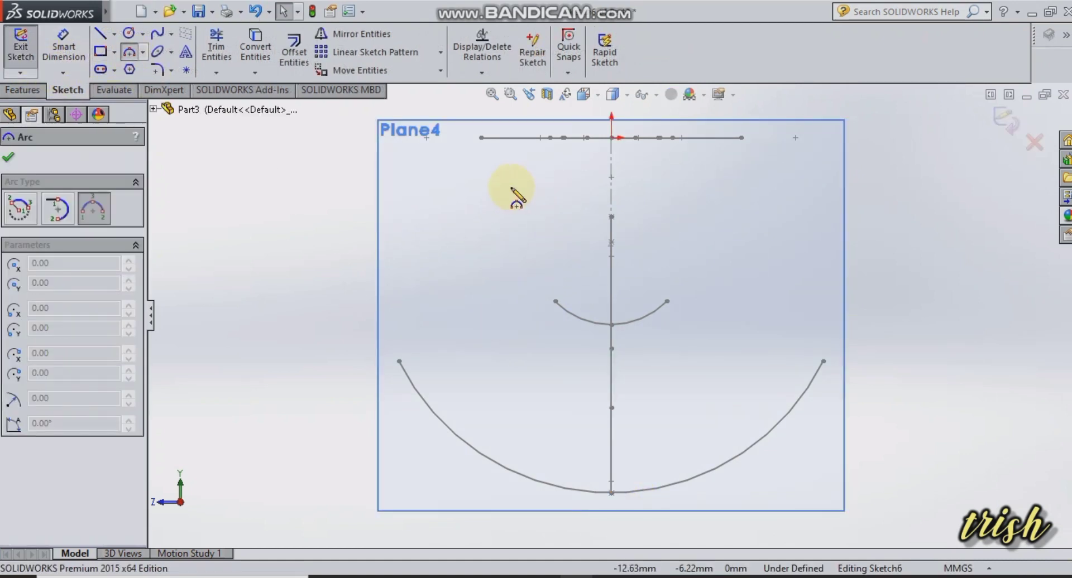
# Sketch a three-point arc opening upward above the R10 arc, with level ends and a radius of about 19.6 mm
pyautogui.moveTo(510, 190); pyautogui.dragTo(729, 190)
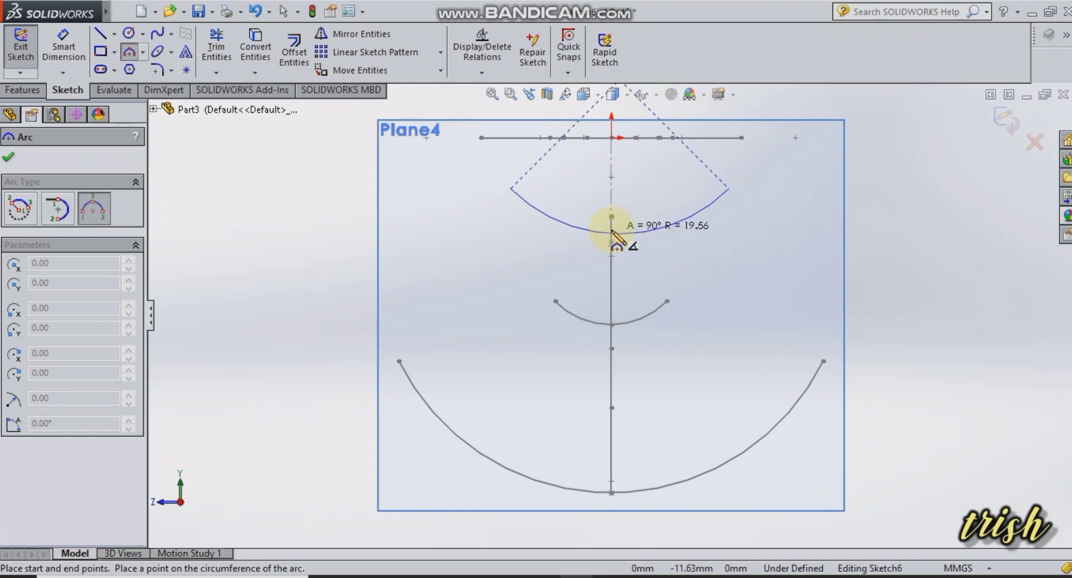
pyautogui.click(612, 231)
pyautogui.rightClick(210, 179)
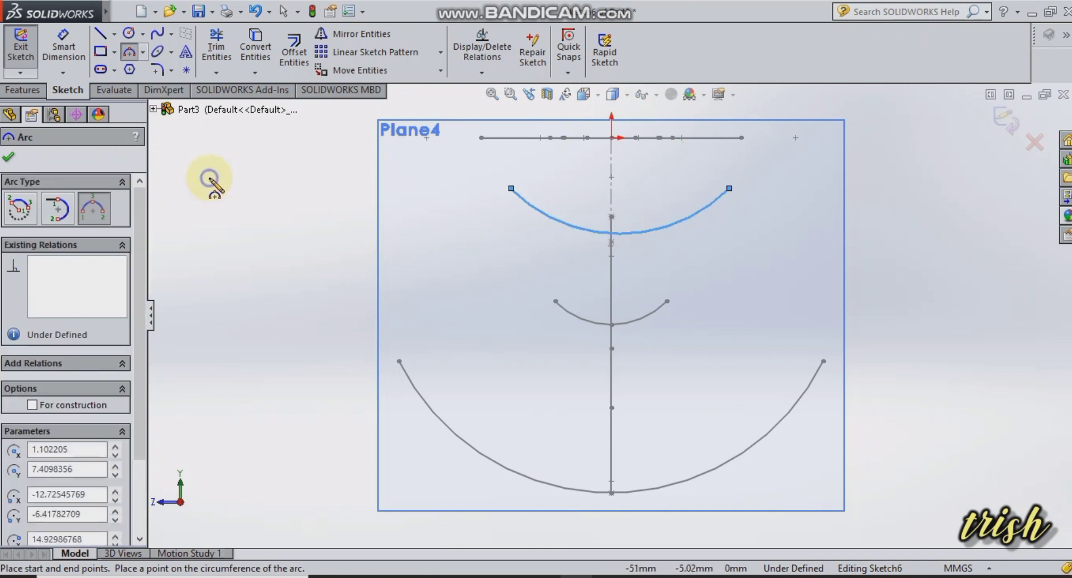
pyautogui.click(245, 190)
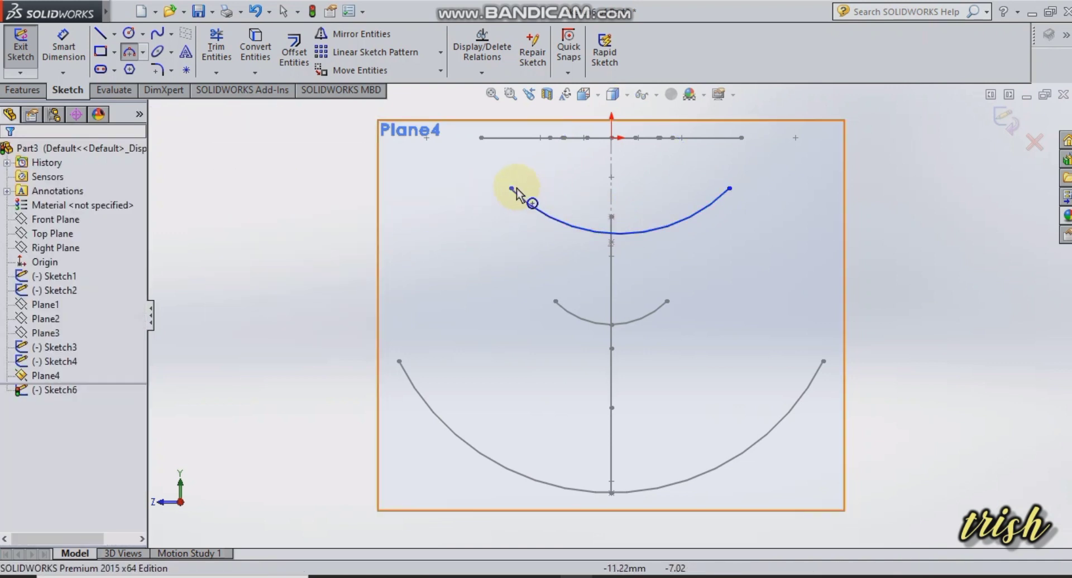
# Add a horizontal relation between the two endpoints of the new arc on Plane4
pyautogui.click(493, 75)
pyautogui.click(505, 102)
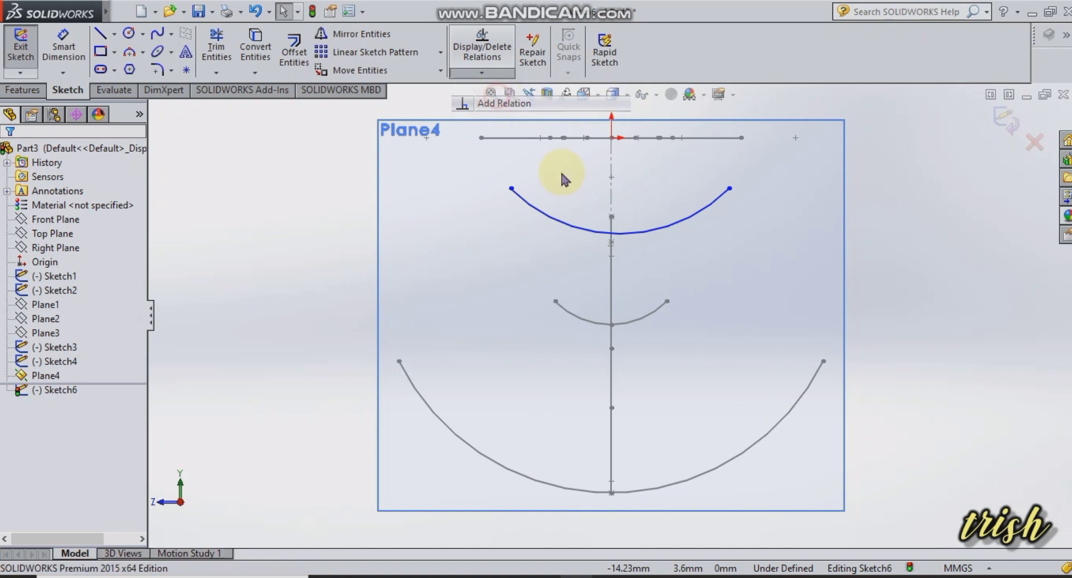
pyautogui.click(511, 189)
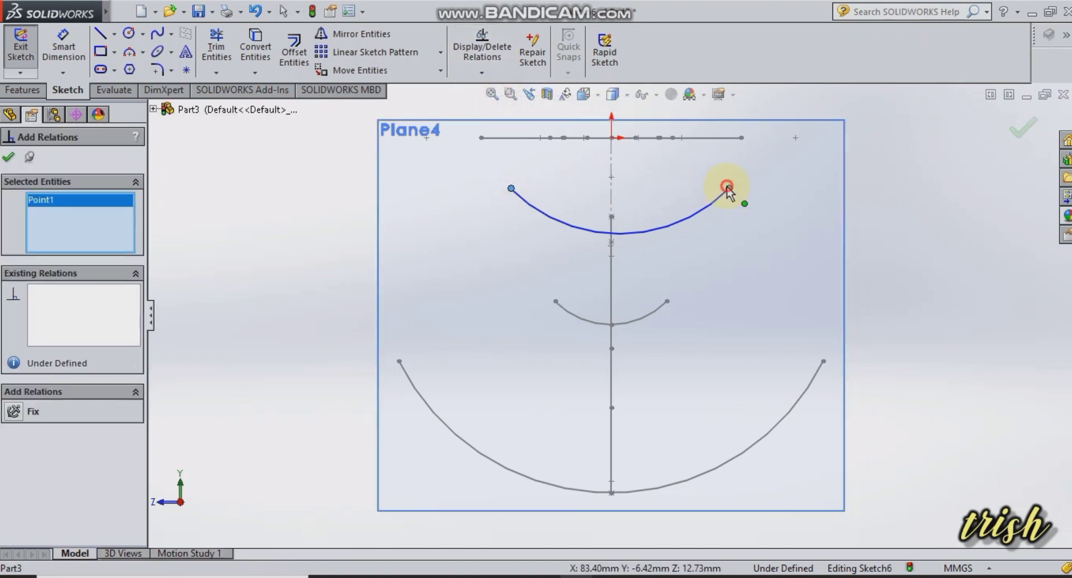
pyautogui.click(727, 188)
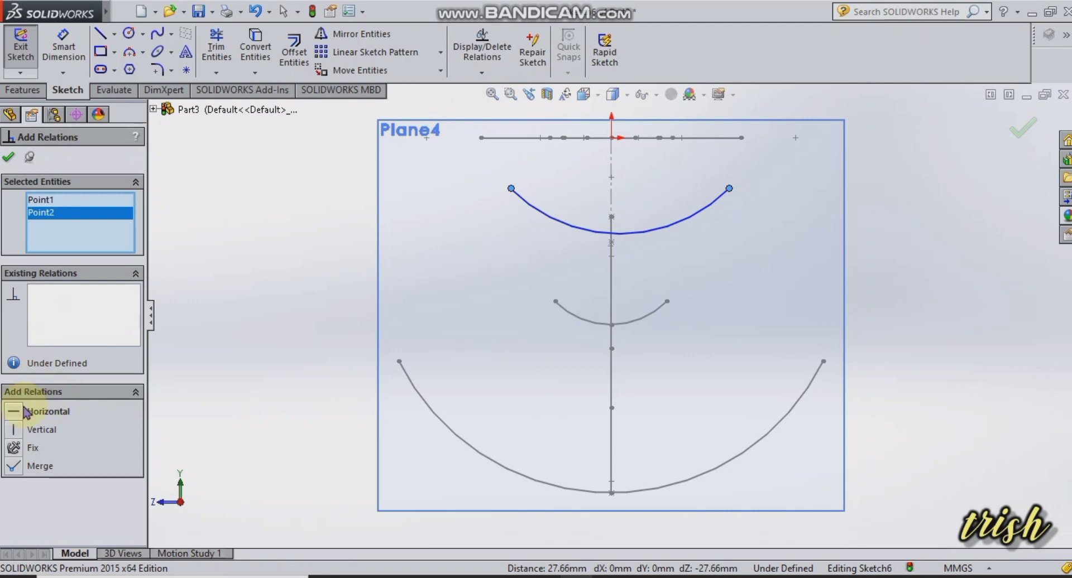
pyautogui.click(22, 412)
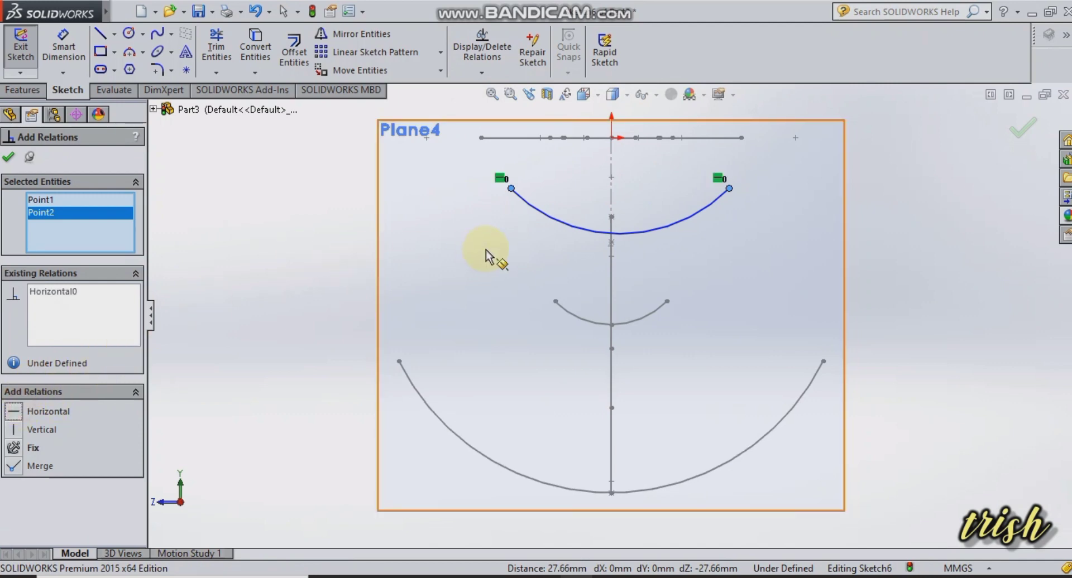
# Make the Plane4 arc coincident with the side-profile point near the handle's end
pyautogui.moveTo(478, 256)
pyautogui.mouseDown(button='middle')
pyautogui.moveTo(530, 264)
pyautogui.moveTo(504, 261)
pyautogui.moveTo(510, 268)
pyautogui.mouseUp(button='middle')
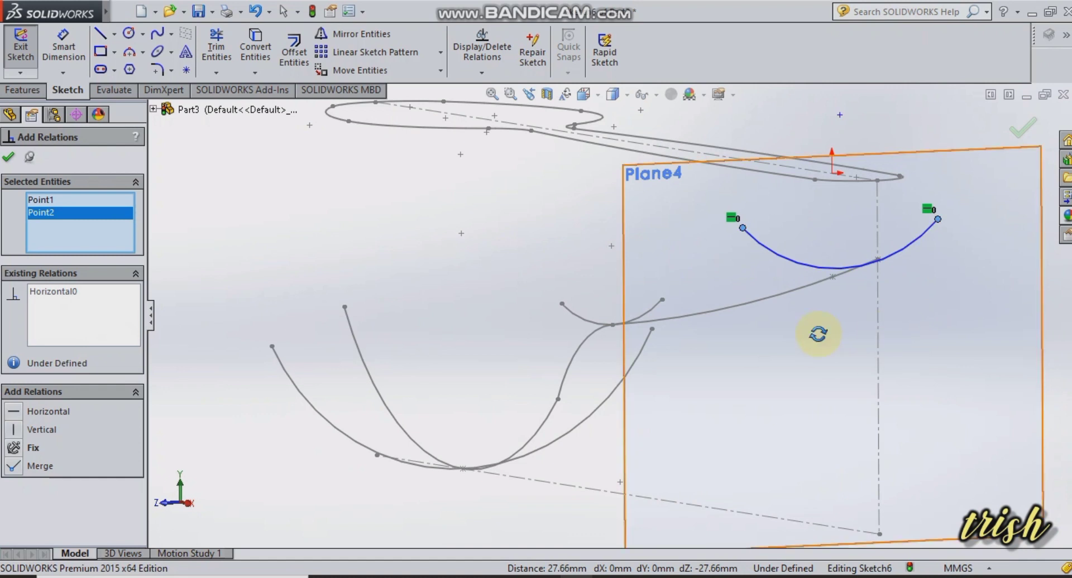
pyautogui.moveTo(818, 334); pyautogui.dragTo(820, 335, button='middle')
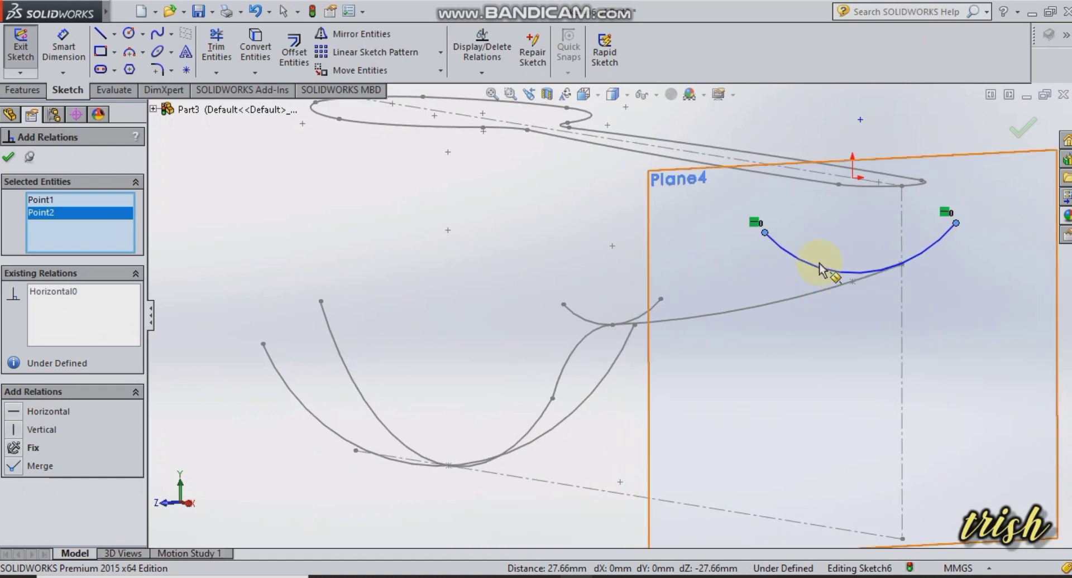
pyautogui.click(481, 72)
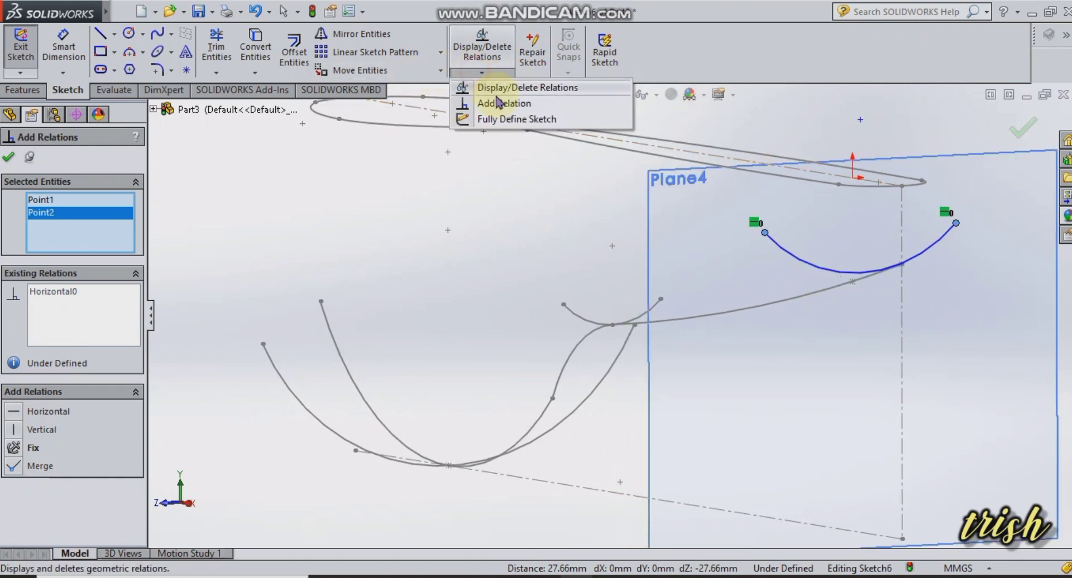
pyautogui.click(499, 104)
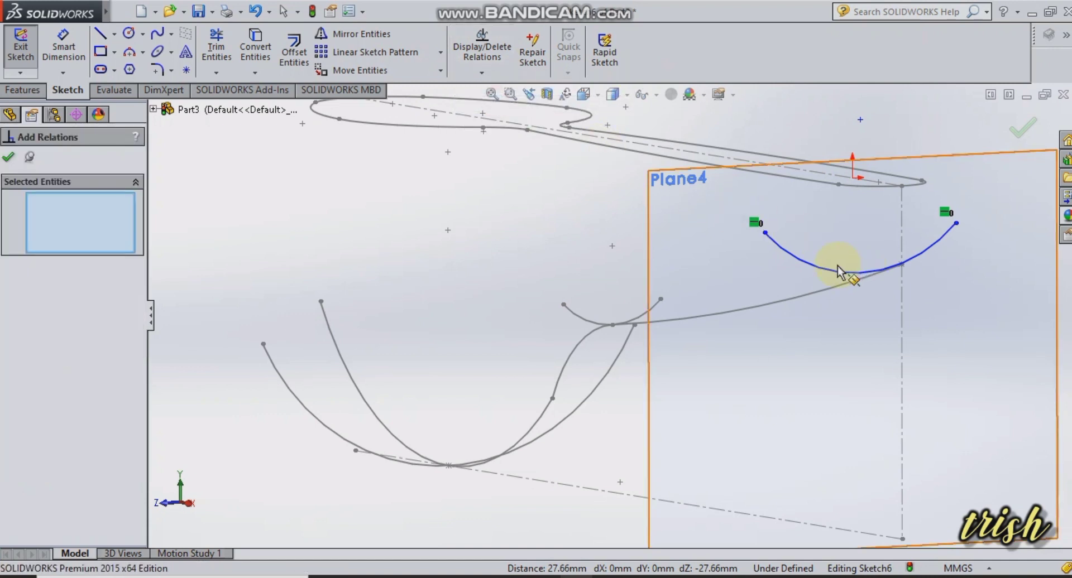
pyautogui.click(813, 270)
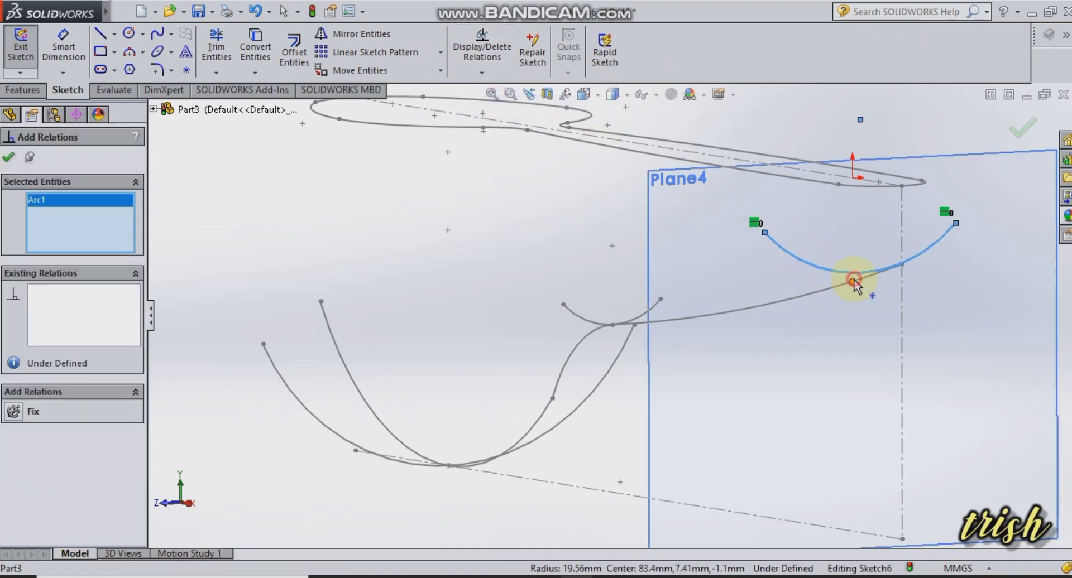
pyautogui.click(853, 281)
pyautogui.click(14, 448)
# Dimension the Plane4 arc with a radius of 40 mm and exit the sketch
pyautogui.moveTo(737, 358)
pyautogui.mouseDown(button='middle')
pyautogui.moveTo(708, 376)
pyautogui.moveTo(698, 402)
pyautogui.moveTo(730, 323)
pyautogui.moveTo(714, 351)
pyautogui.mouseUp(button='middle')
pyautogui.click(73, 49)
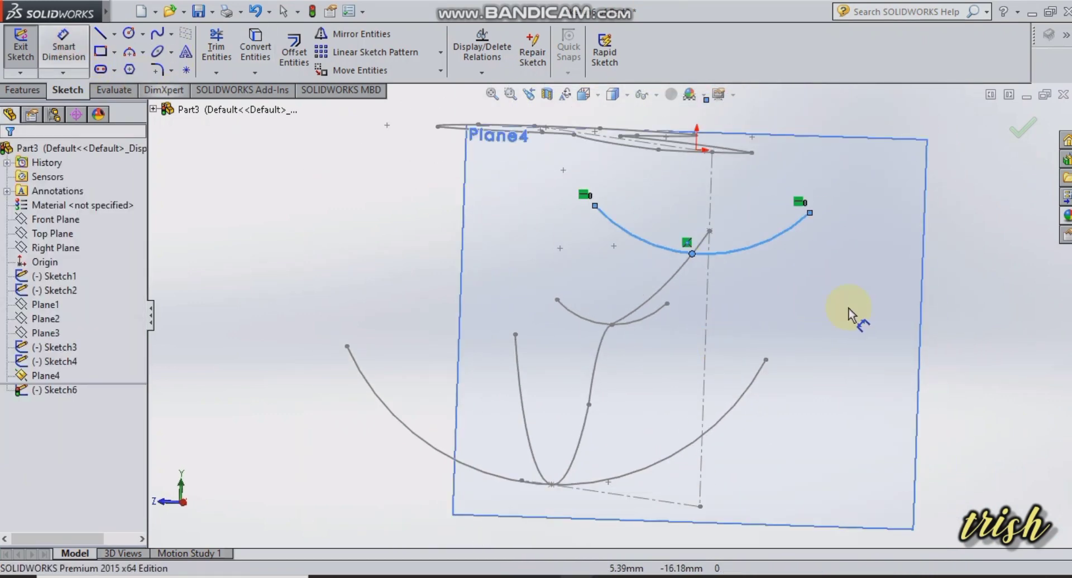
pyautogui.click(731, 254)
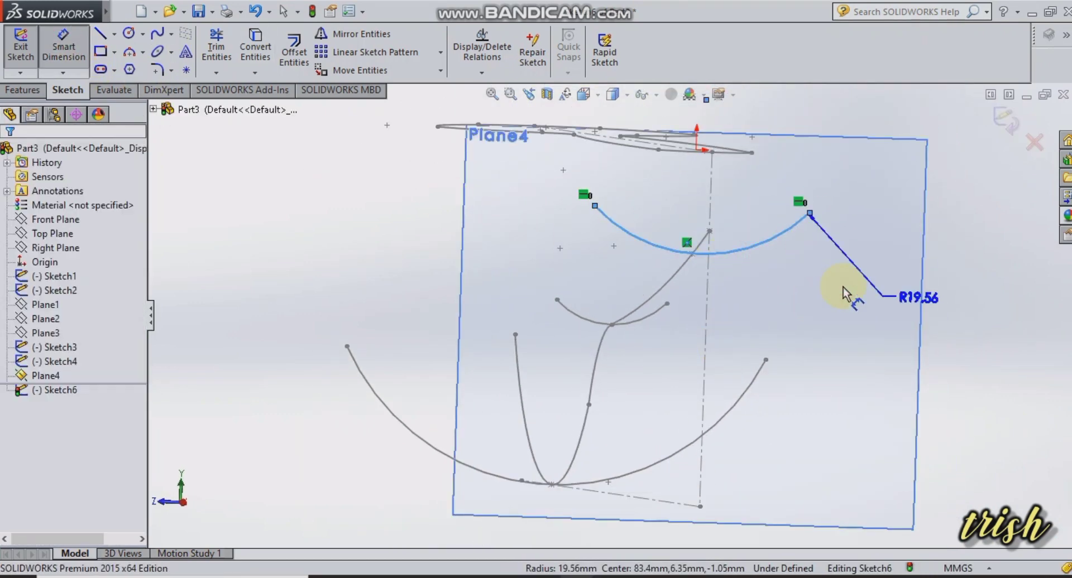
pyautogui.click(843, 290)
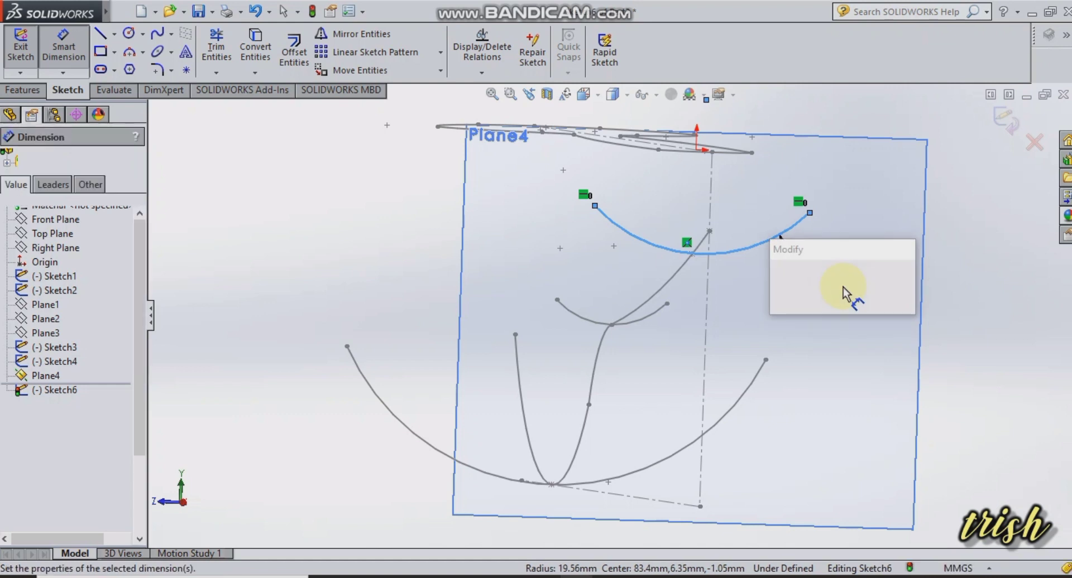
pyautogui.write('40')
pyautogui.press('Return')
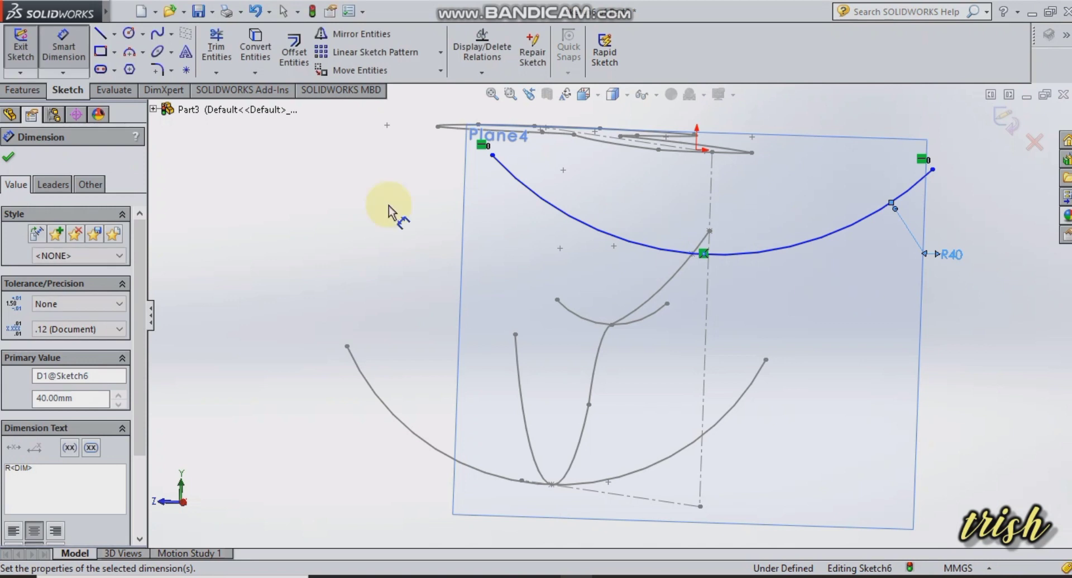
pyautogui.click(9, 160)
pyautogui.click(17, 45)
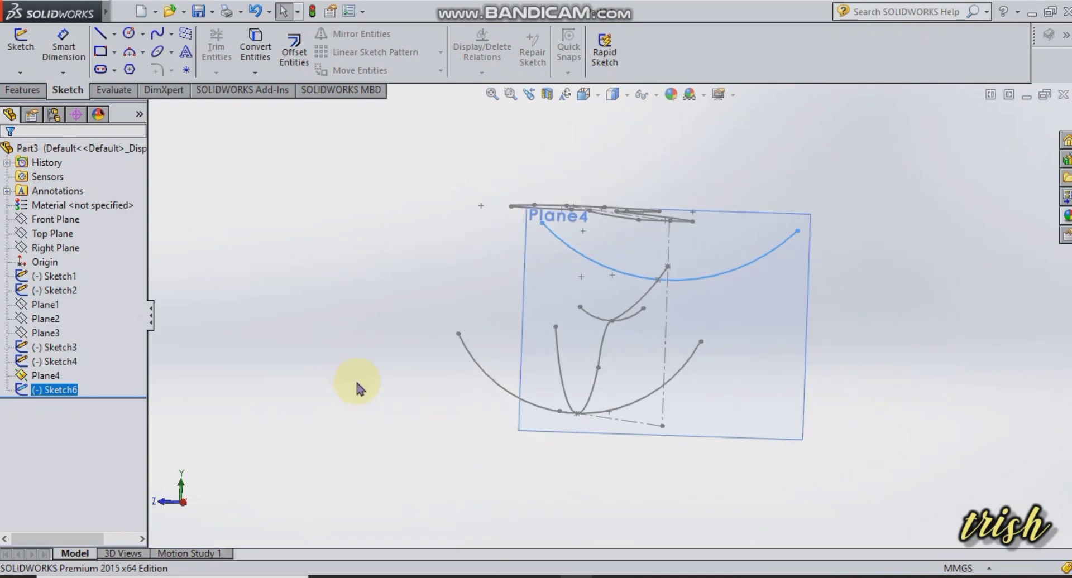
# Search the commands for "surface boundary" and start the Boundary Surface feature
pyautogui.moveTo(890, 365)
pyautogui.mouseDown(button='middle')
pyautogui.moveTo(892, 349)
pyautogui.moveTo(911, 349)
pyautogui.mouseUp(button='middle')
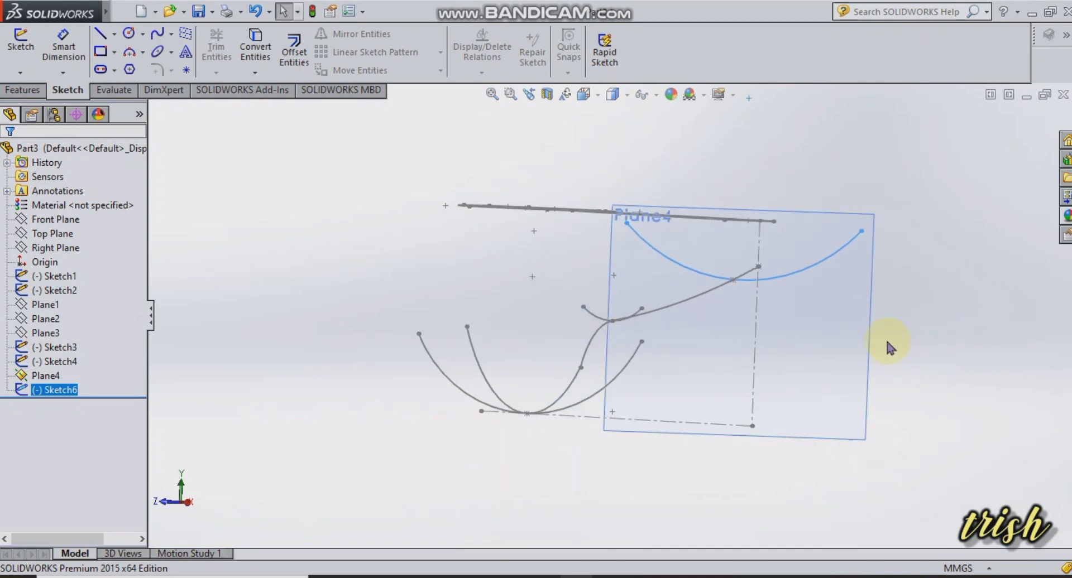
pyautogui.moveTo(593, 492)
pyautogui.mouseDown(button='middle')
pyautogui.moveTo(607, 490)
pyautogui.moveTo(577, 490)
pyautogui.moveTo(598, 492)
pyautogui.mouseUp(button='middle')
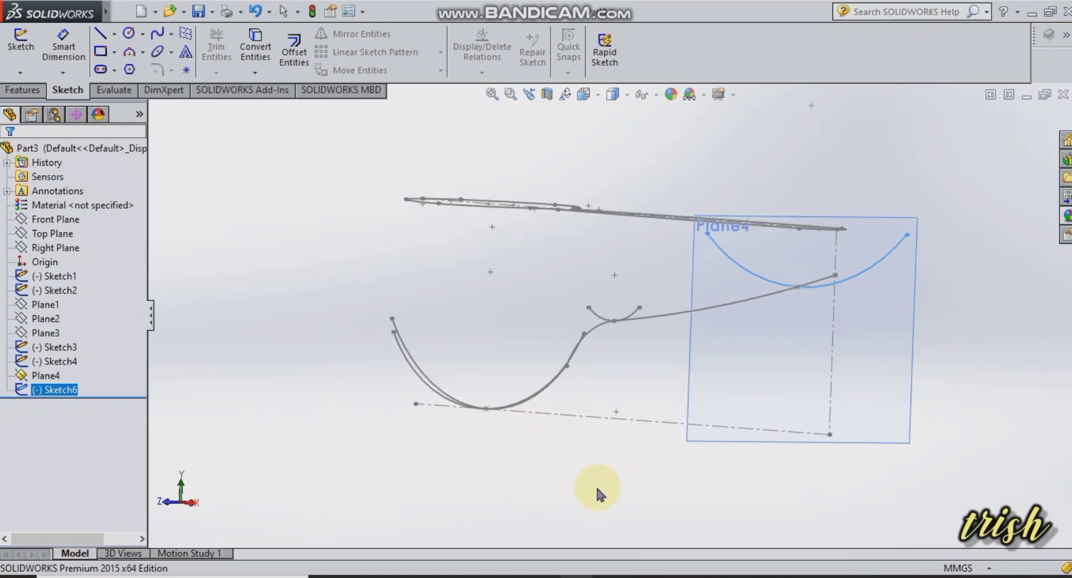
pyautogui.moveTo(606, 450); pyautogui.dragTo(610, 457, button='middle')
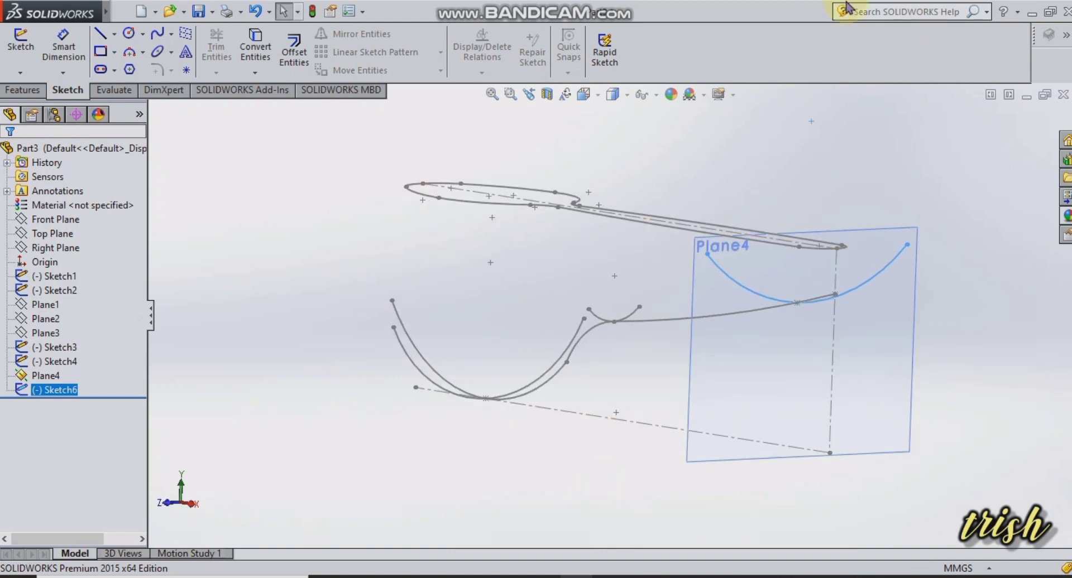
pyautogui.click(868, 12)
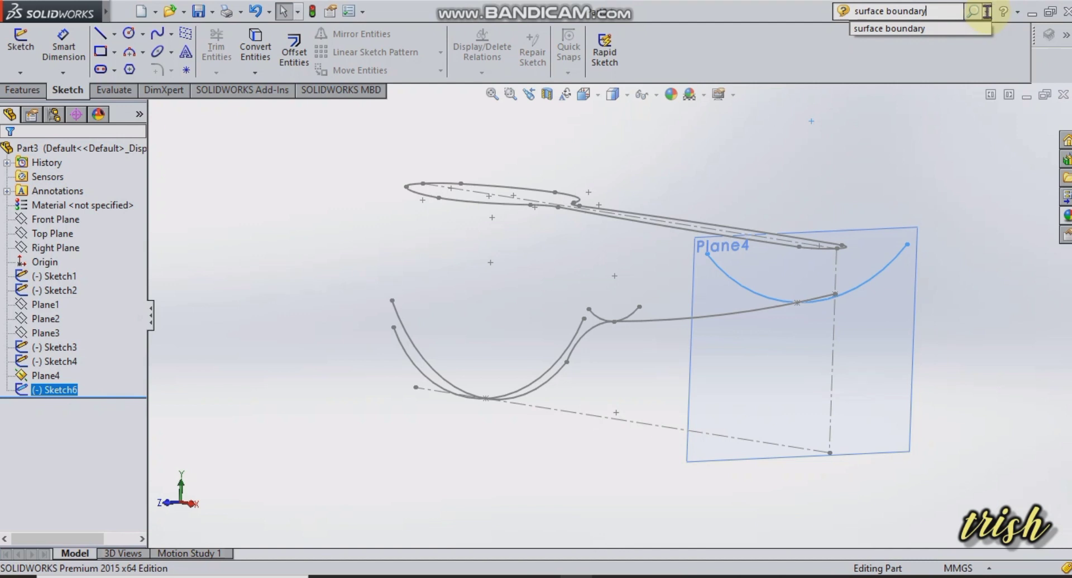
pyautogui.click(990, 14)
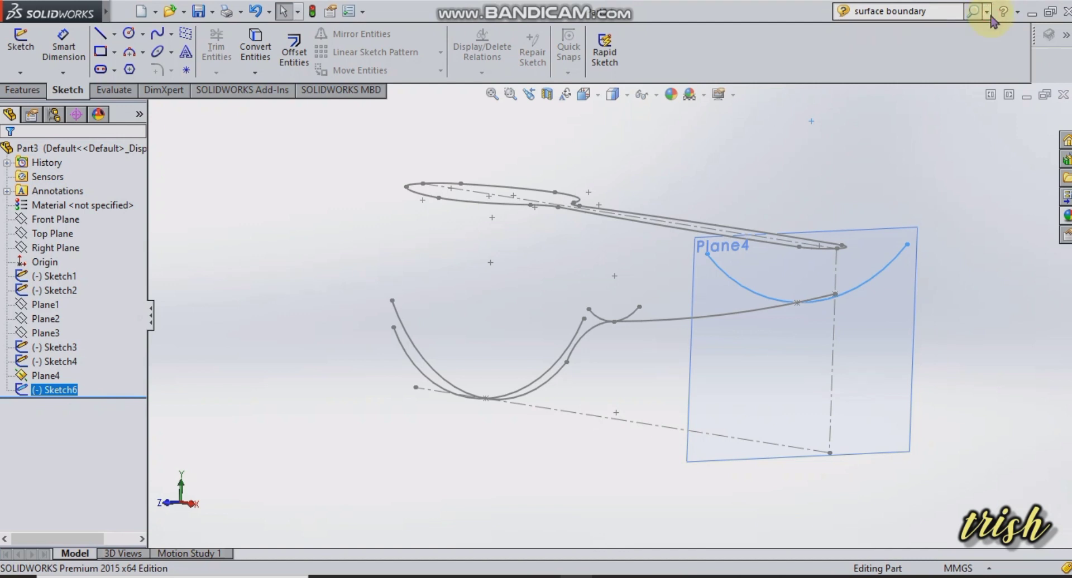
pyautogui.click(989, 16)
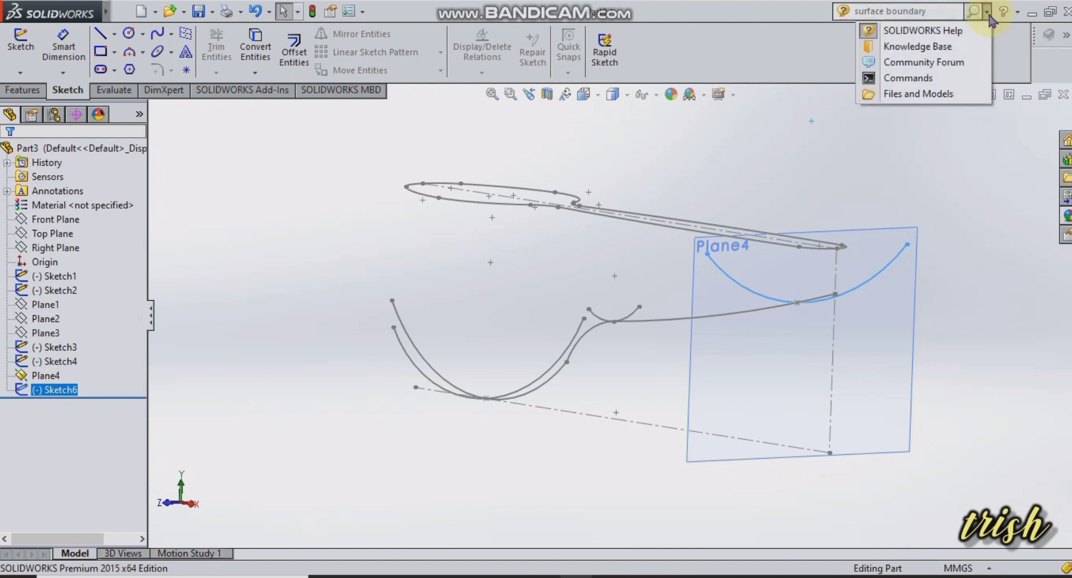
pyautogui.click(956, 79)
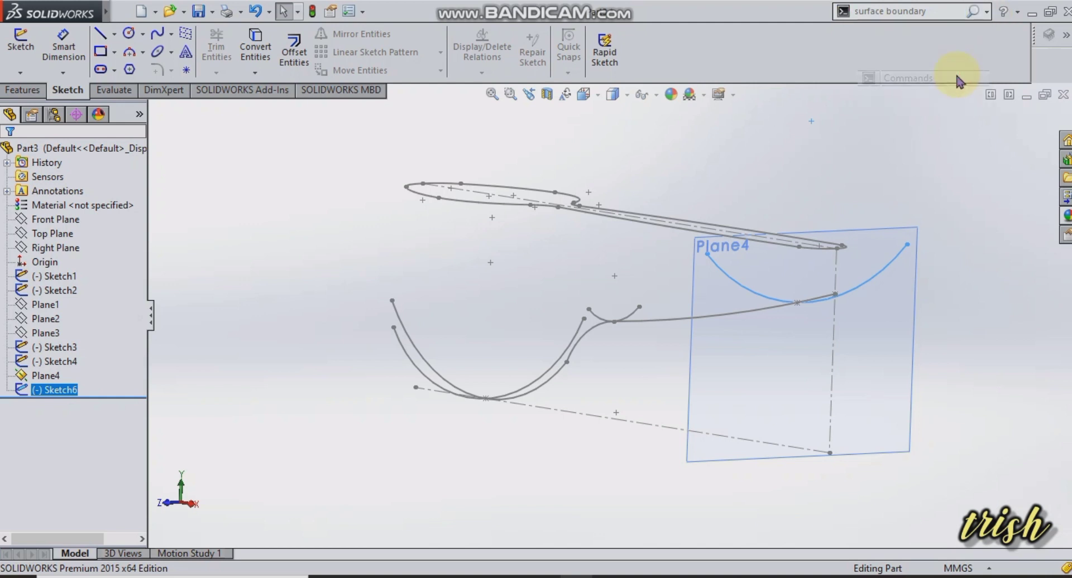
pyautogui.click(977, 11)
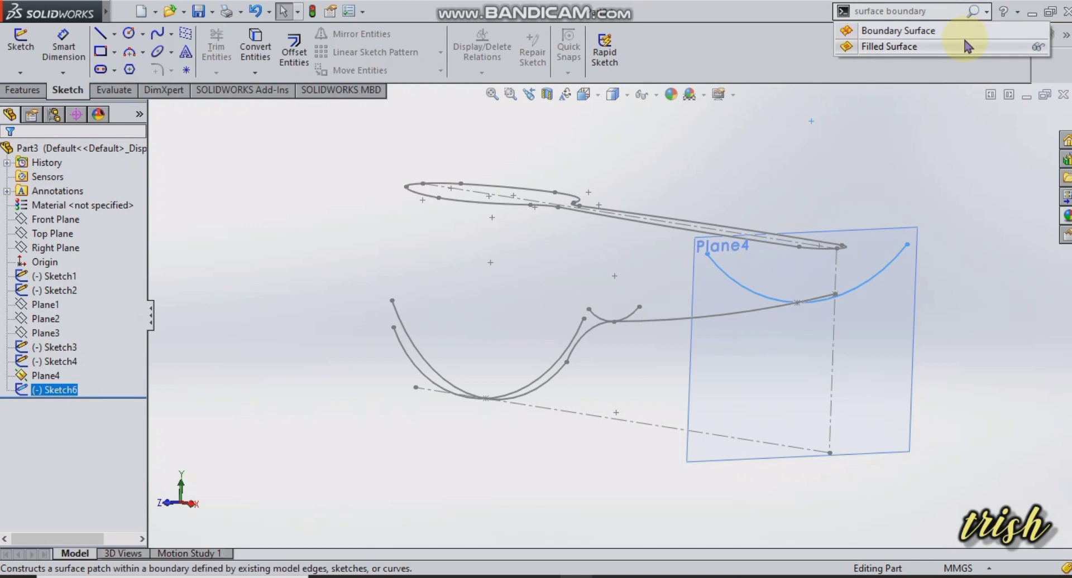
pyautogui.click(963, 34)
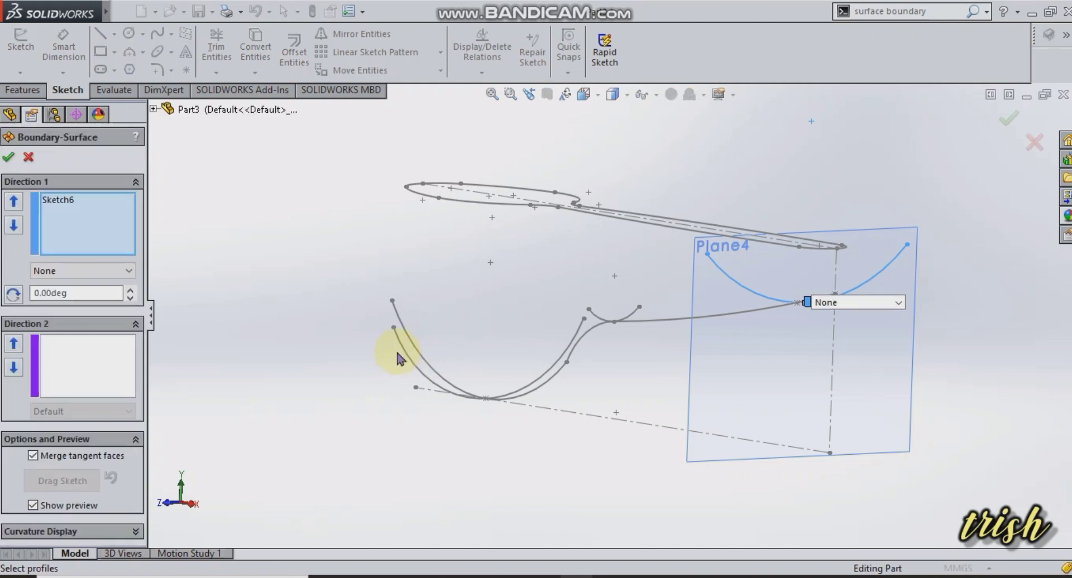
pyautogui.moveTo(455, 323); pyautogui.dragTo(490, 322, button='middle')
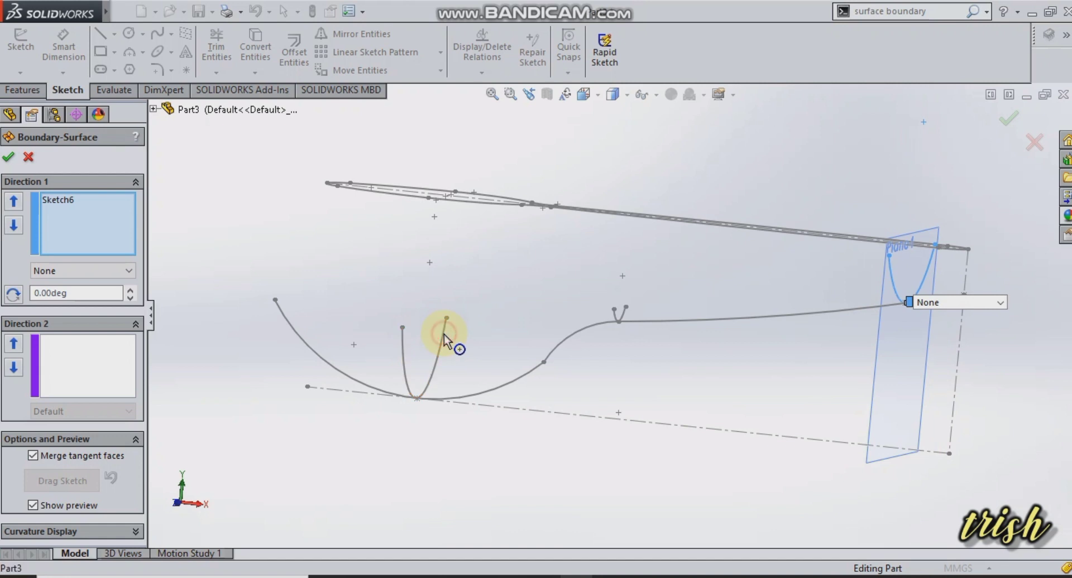
pyautogui.click(620, 327)
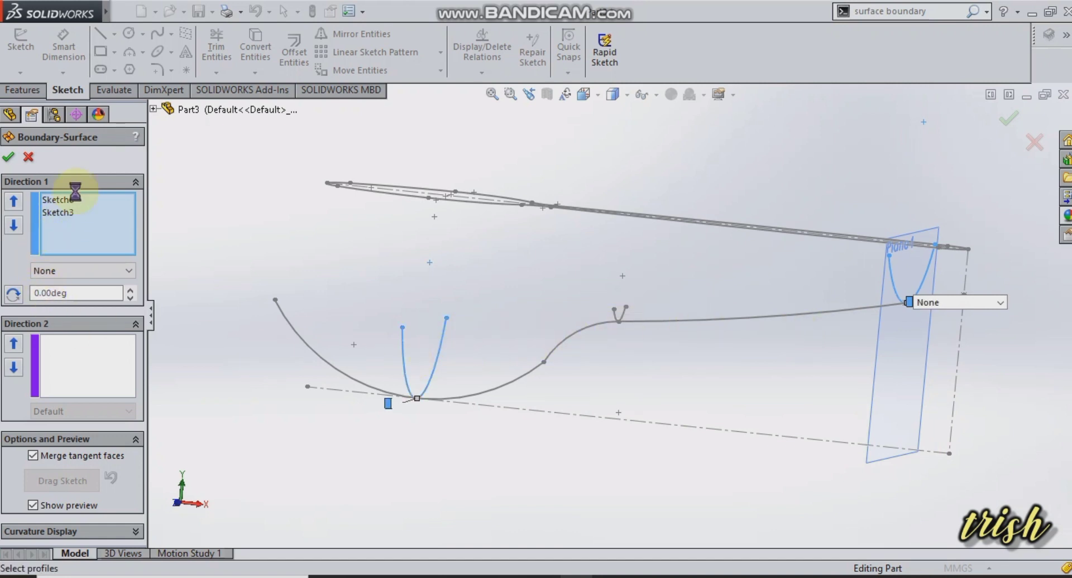
pyautogui.click(71, 212)
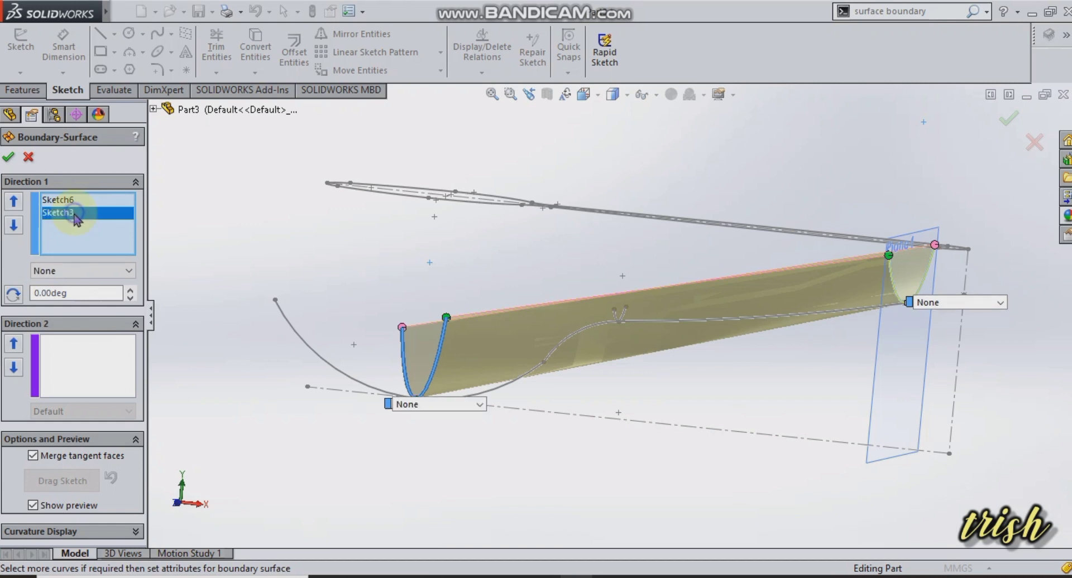
pyautogui.rightClick(75, 213)
pyautogui.click(115, 254)
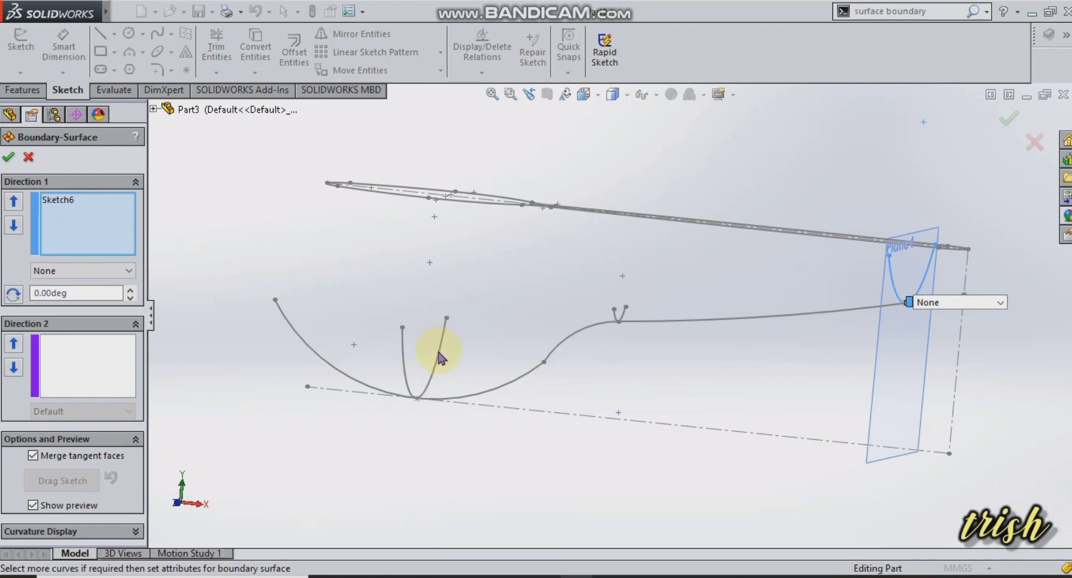
pyautogui.click(615, 321)
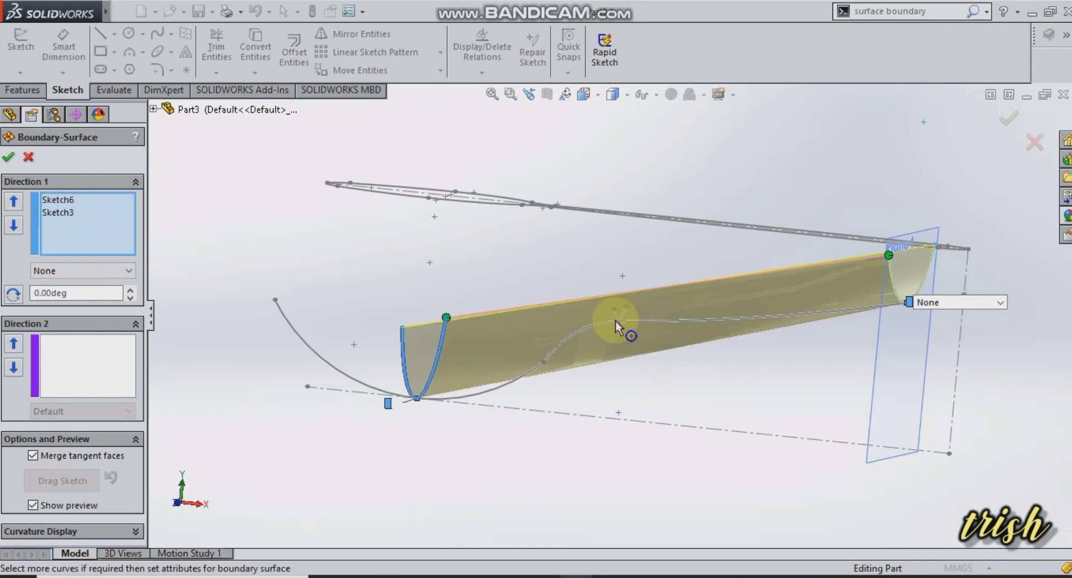
pyautogui.scroll(-2, 614, 323)
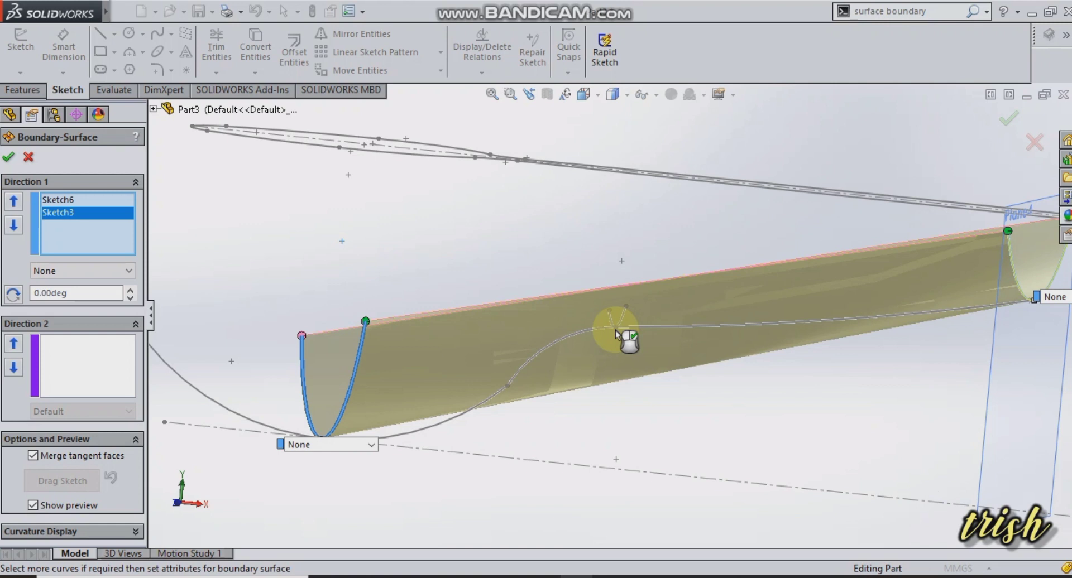
# Clear the Direction 1 profiles and select the bowl arc, neck arc and handle-end arc there in that order
pyautogui.click(81, 213)
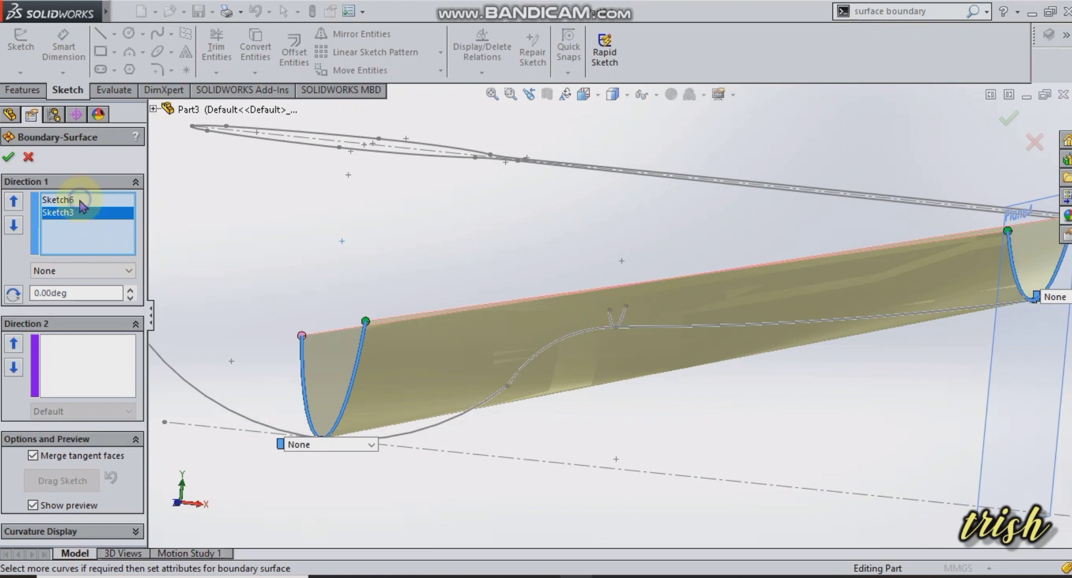
pyautogui.rightClick(99, 207)
pyautogui.click(123, 226)
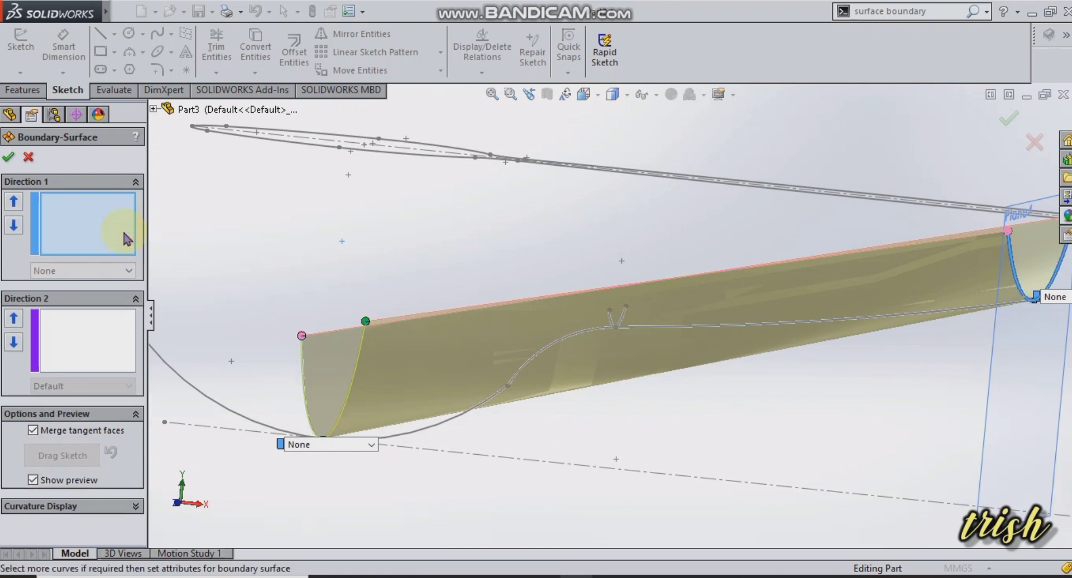
pyautogui.click(347, 403)
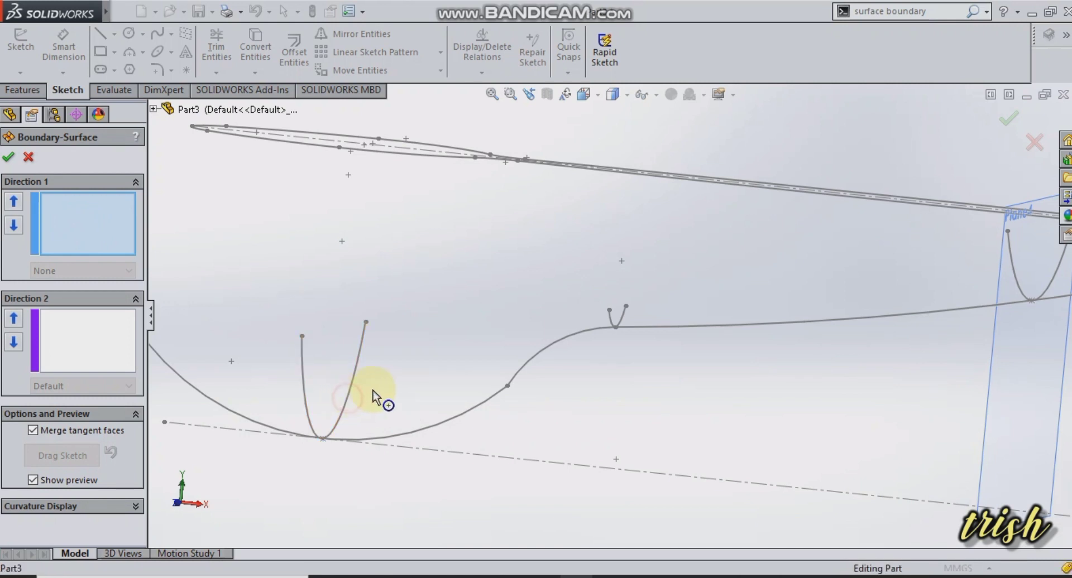
pyautogui.click(611, 322)
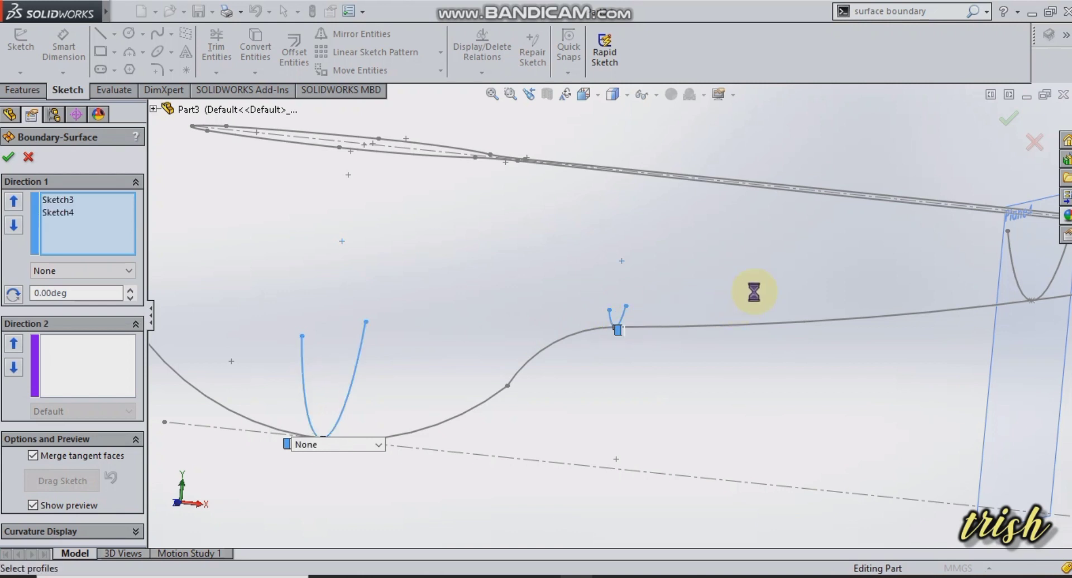
pyautogui.moveTo(812, 296); pyautogui.dragTo(731, 290, button='middle')
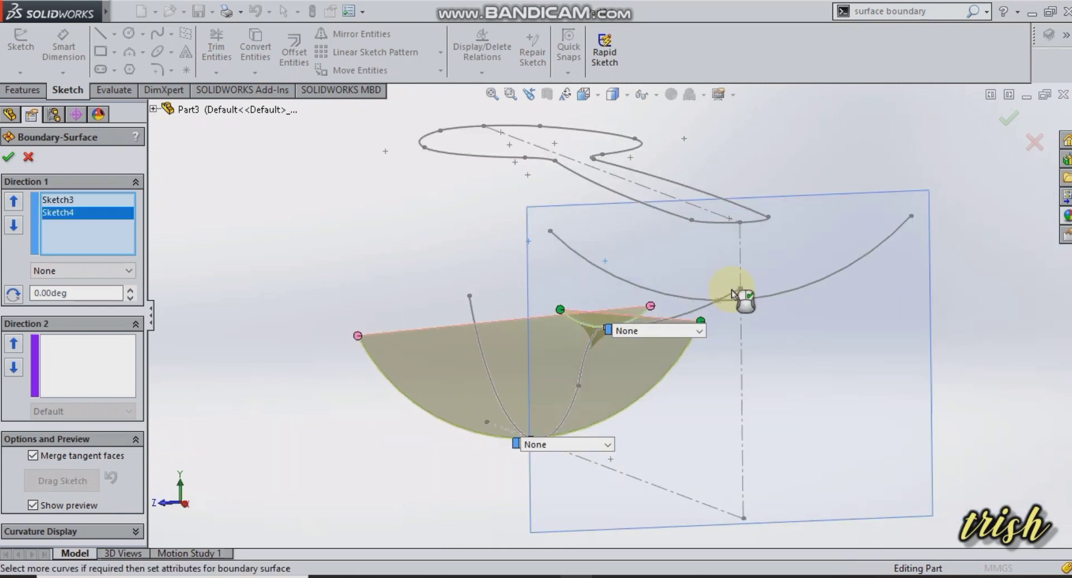
pyautogui.click(604, 272)
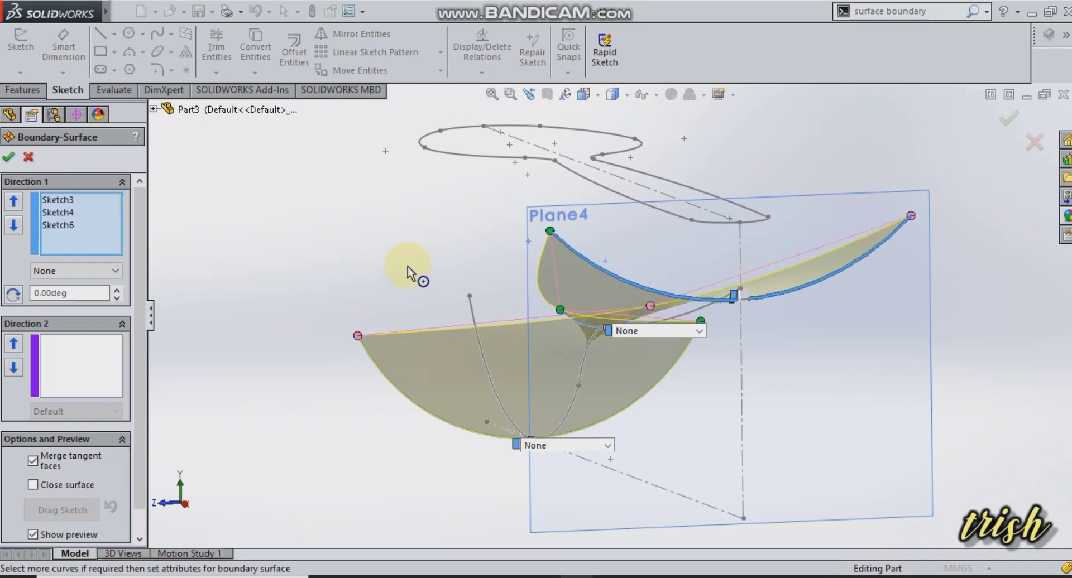
# Examine the boundary surface preview between the bowl, neck and handle-end arcs for twisting
pyautogui.moveTo(475, 272); pyautogui.dragTo(131, 323, button='middle')
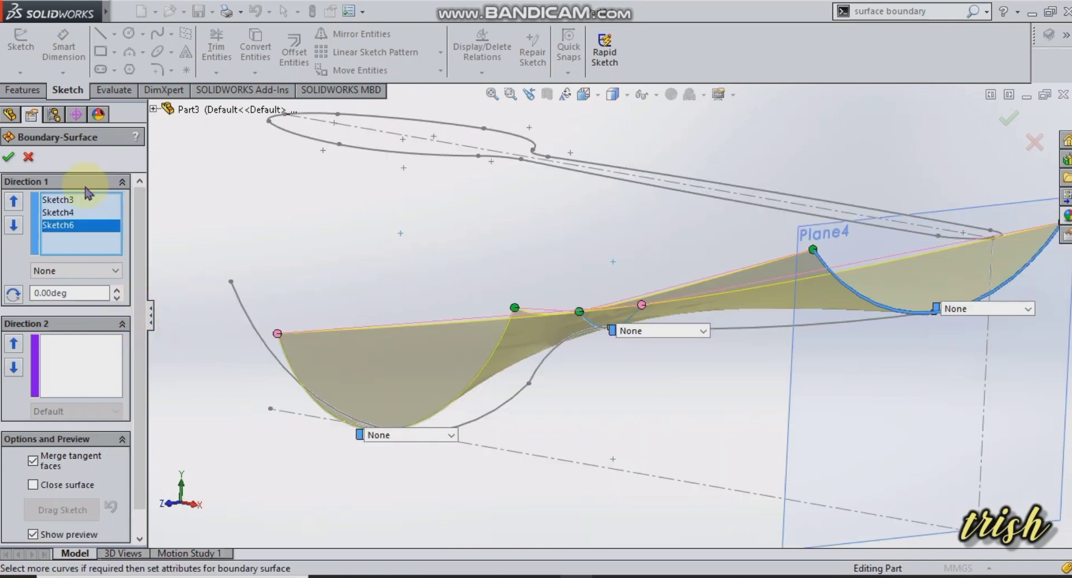
pyautogui.click(9, 158)
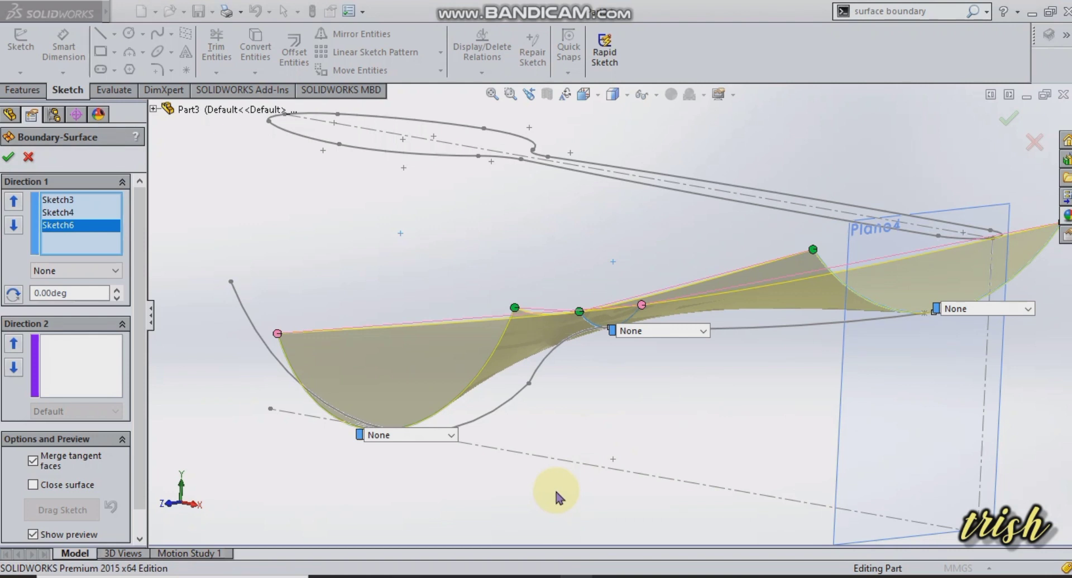
pyautogui.scroll(4, 555, 491)
pyautogui.moveTo(683, 458)
pyautogui.mouseDown(button='middle')
pyautogui.moveTo(681, 502)
pyautogui.moveTo(713, 222)
pyautogui.moveTo(704, 293)
pyautogui.mouseUp(button='middle')
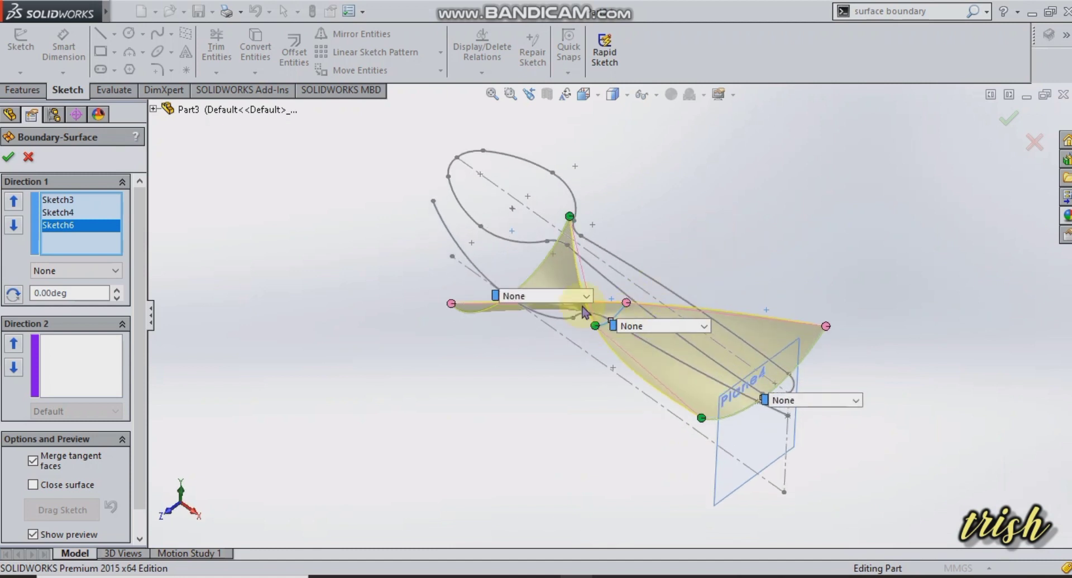
pyautogui.scroll(-3, 581, 308)
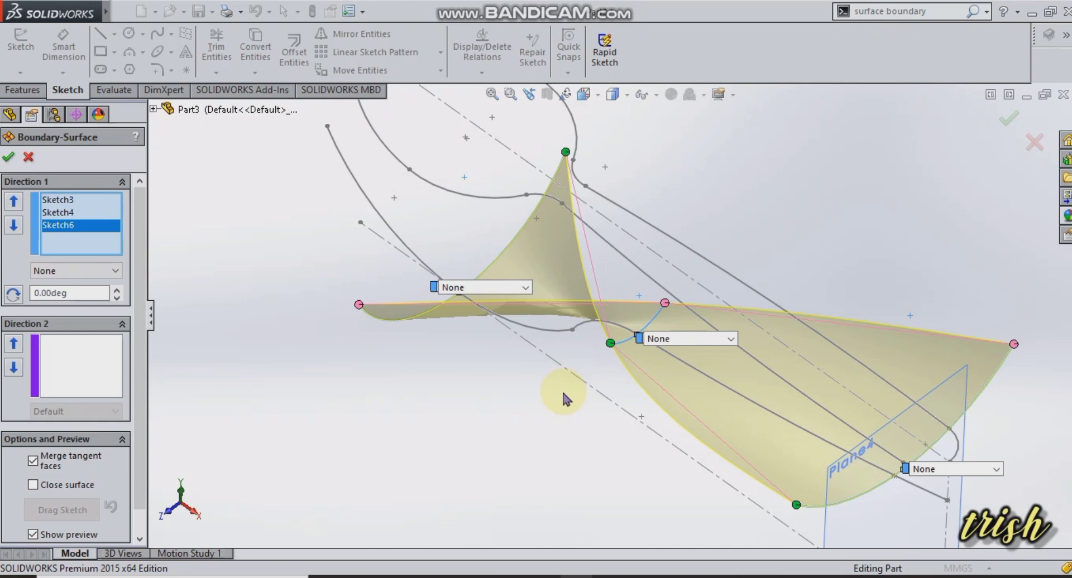
pyautogui.scroll(-3, 603, 332)
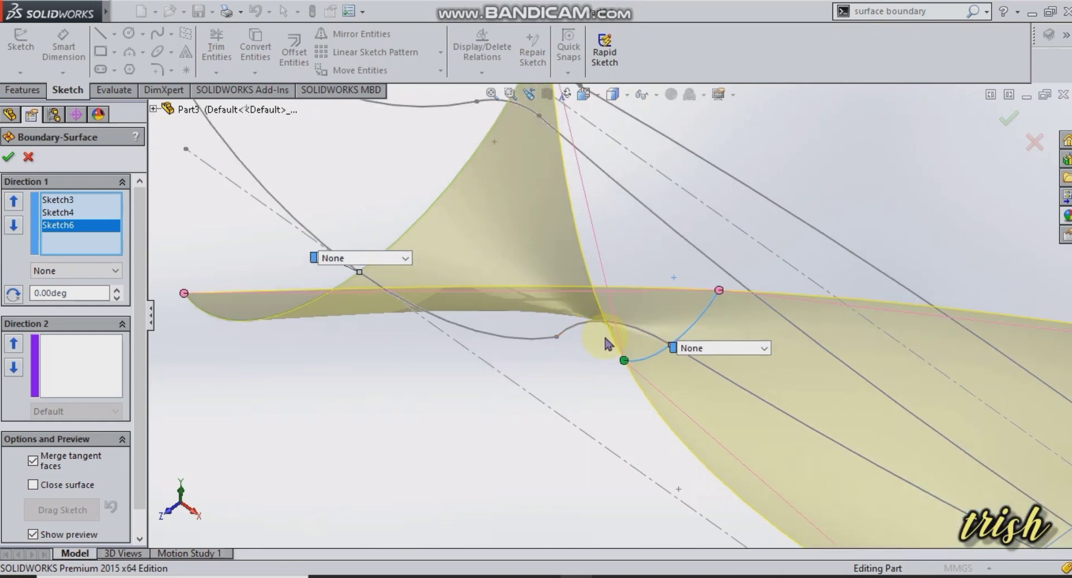
pyautogui.scroll(3, 603, 342)
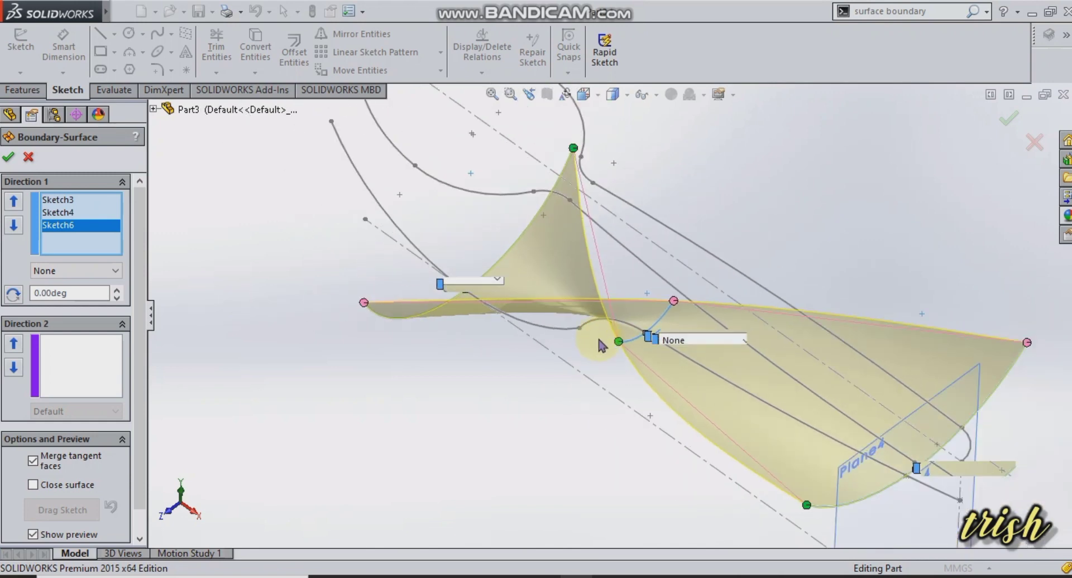
pyautogui.scroll(2, 601, 346)
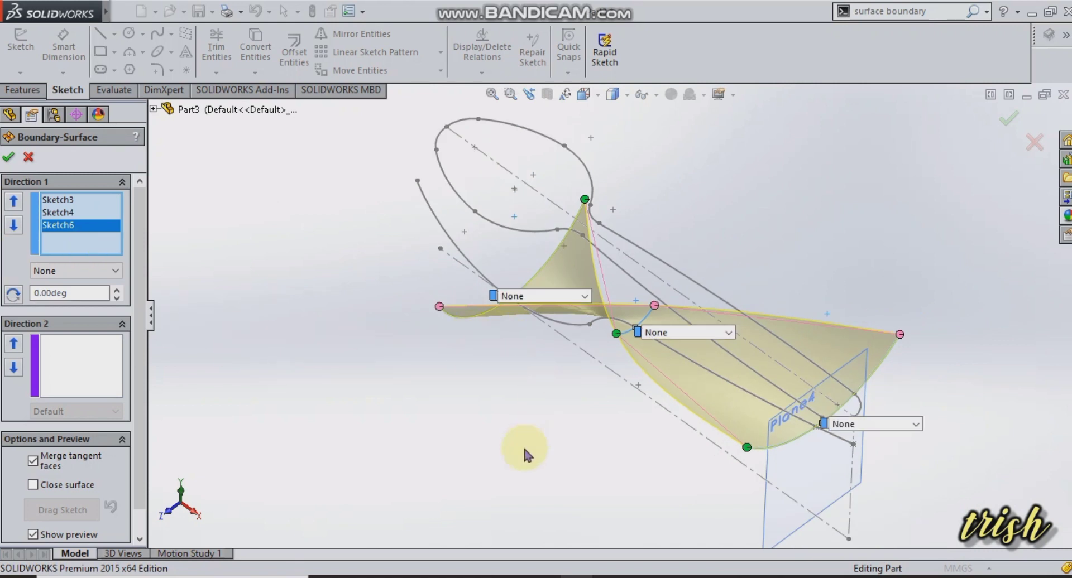
# Restart Boundary Surface and select the bowl arc, neck arc and handle-end arc at matching ends as Direction 1 profiles
pyautogui.click(972, 12)
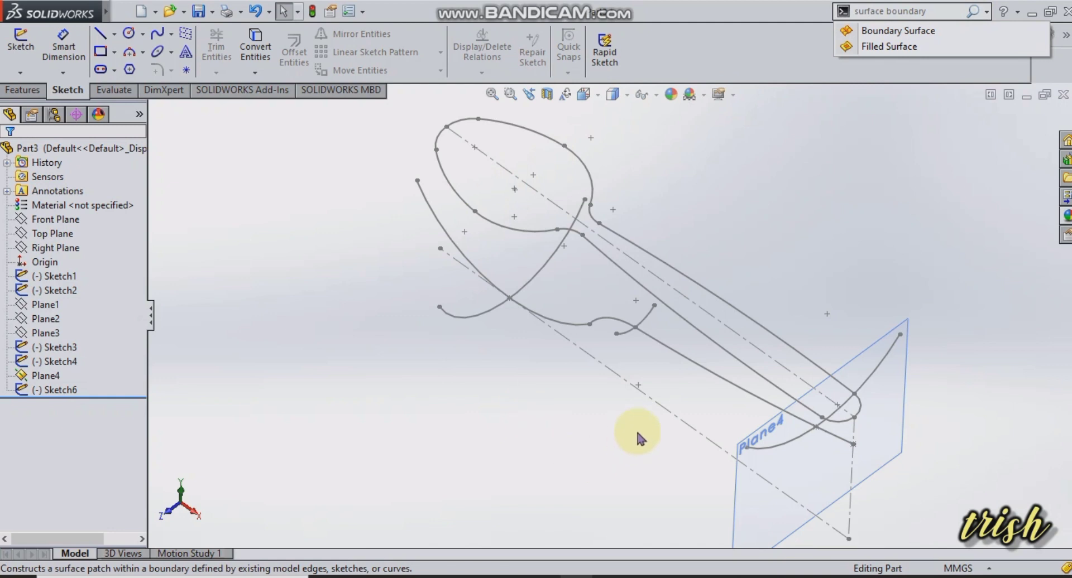
pyautogui.click(914, 34)
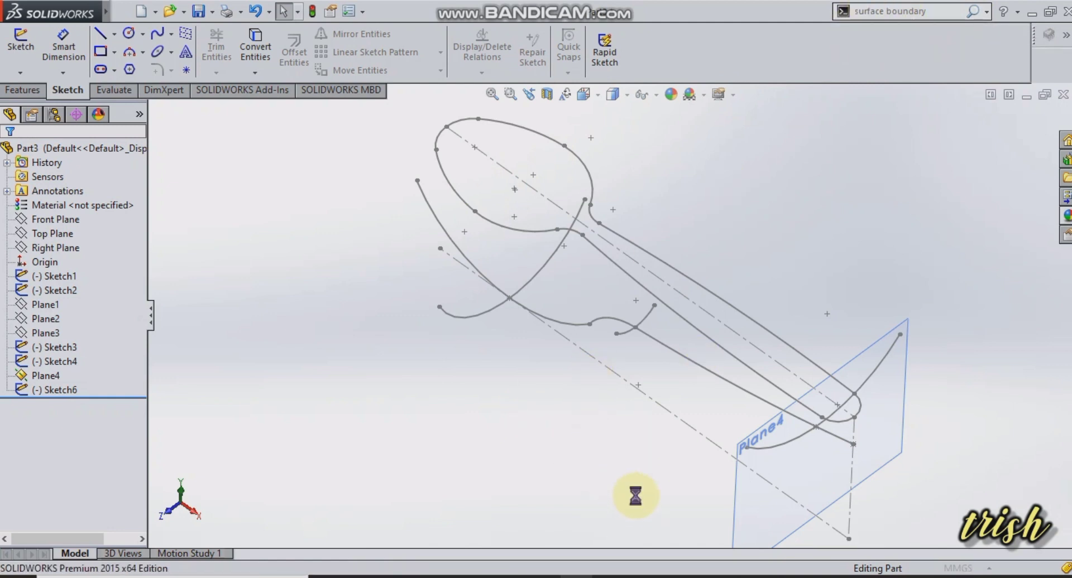
pyautogui.moveTo(653, 487)
pyautogui.mouseDown(button='middle')
pyautogui.moveTo(651, 466)
pyautogui.moveTo(608, 458)
pyautogui.mouseUp(button='middle')
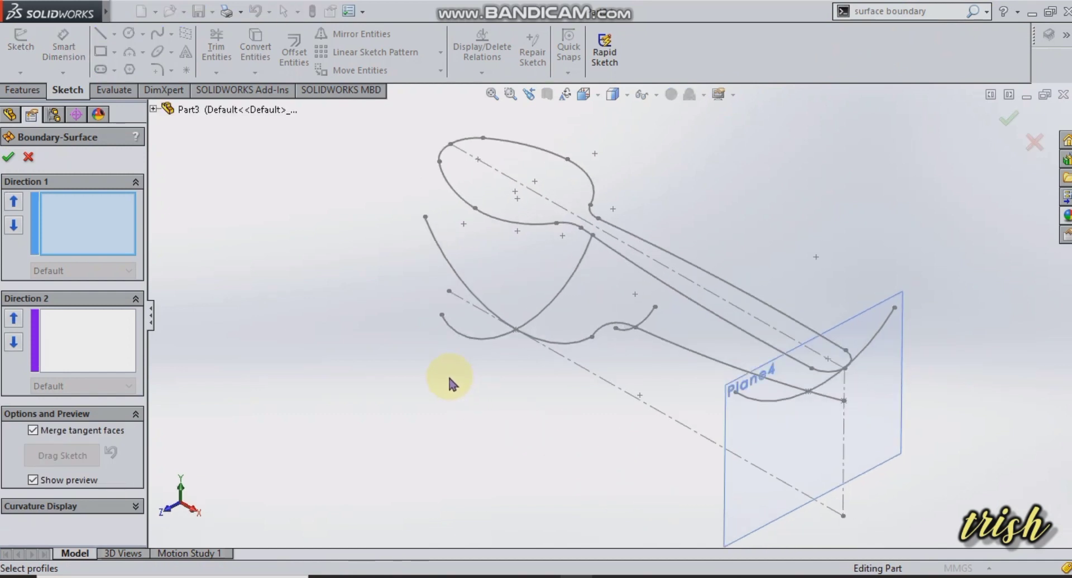
pyautogui.click(473, 340)
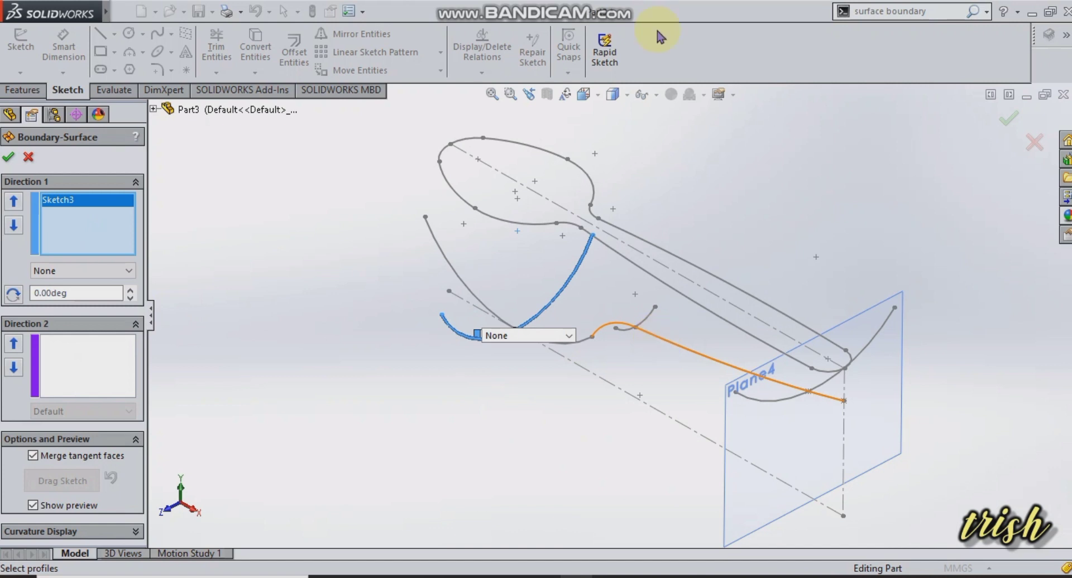
pyautogui.click(625, 332)
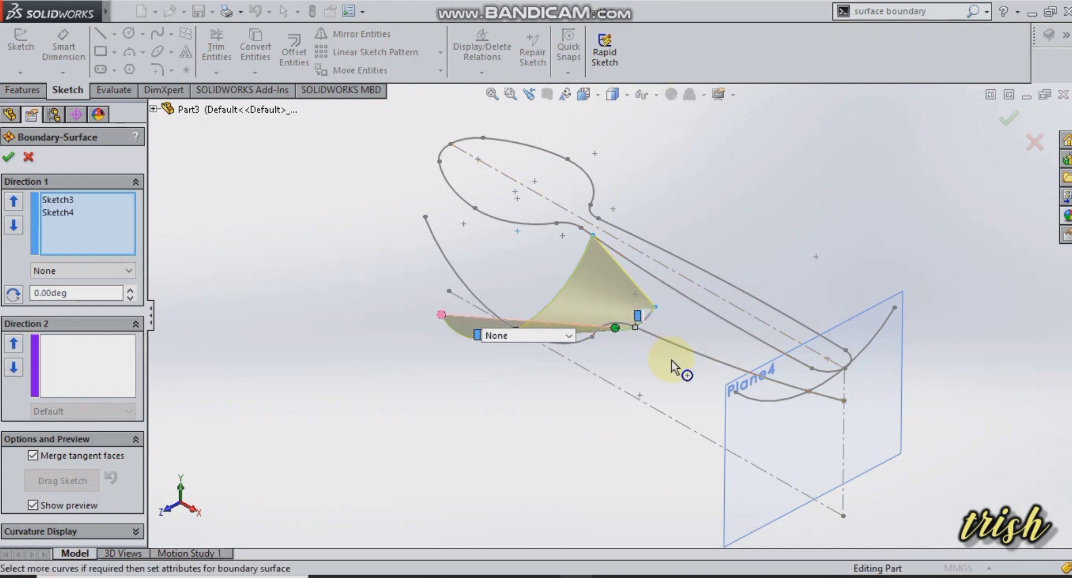
pyautogui.click(769, 404)
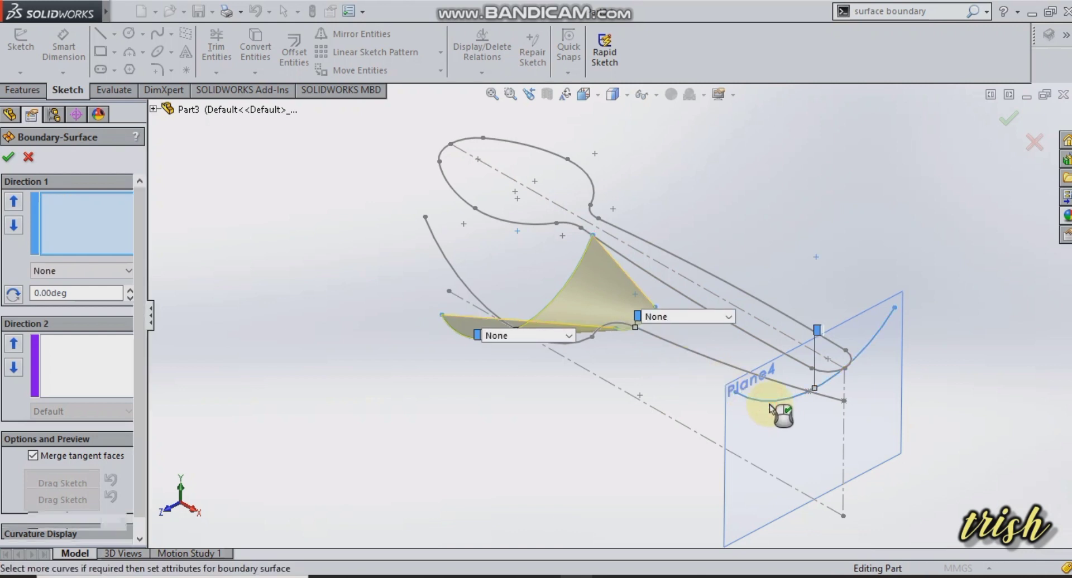
# Add the spoon's side-profile curve as the Direction 2 curve and accept the boundary surface
pyautogui.click(74, 360)
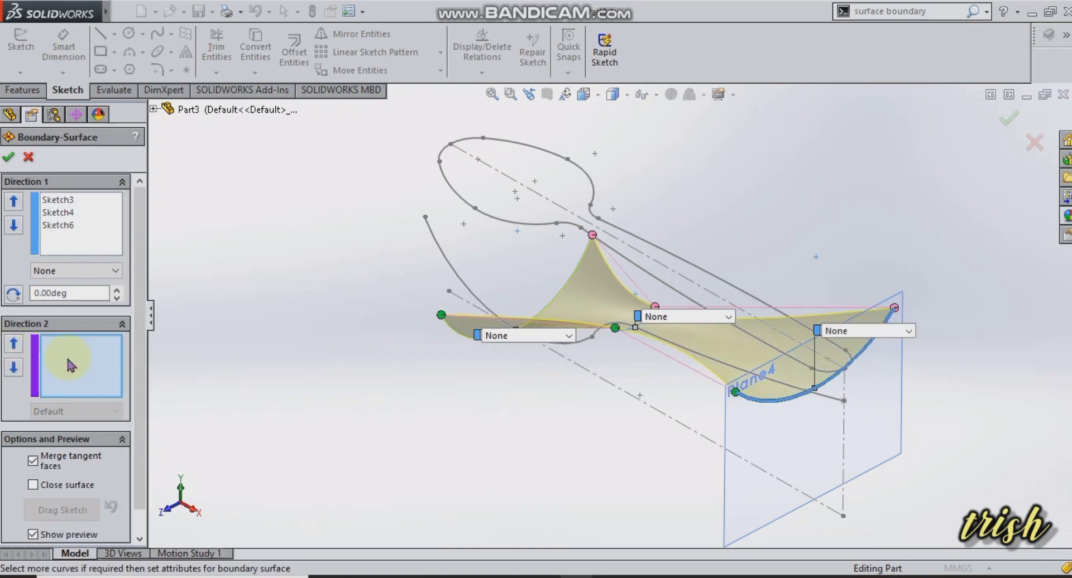
pyautogui.click(457, 279)
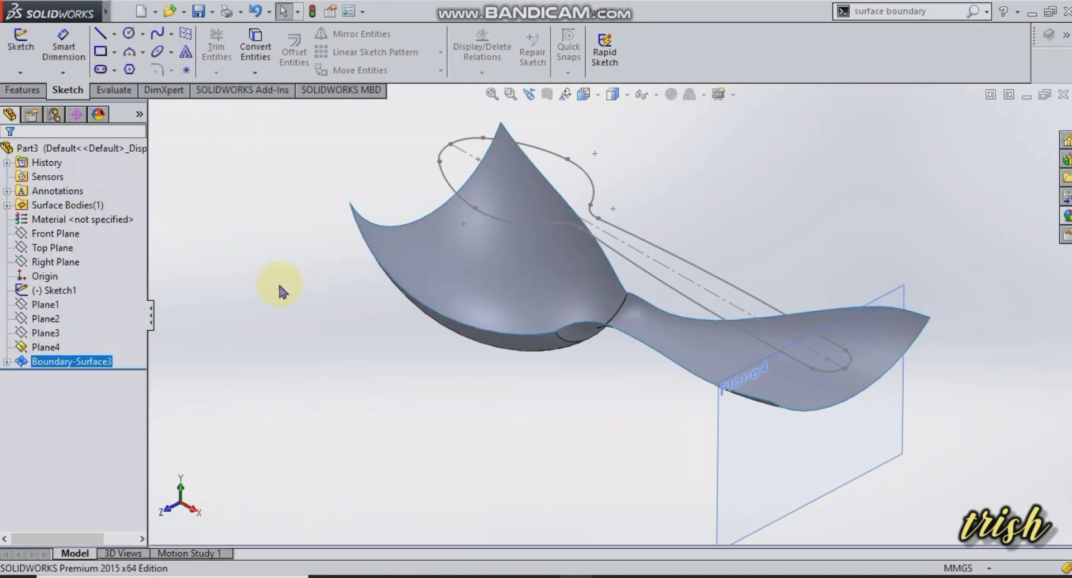
pyautogui.click(420, 342)
# Use Trim Surface in the top view with the spoon outline sketch as trim tool, keeping the surface region inside the outline
pyautogui.click(891, 11)
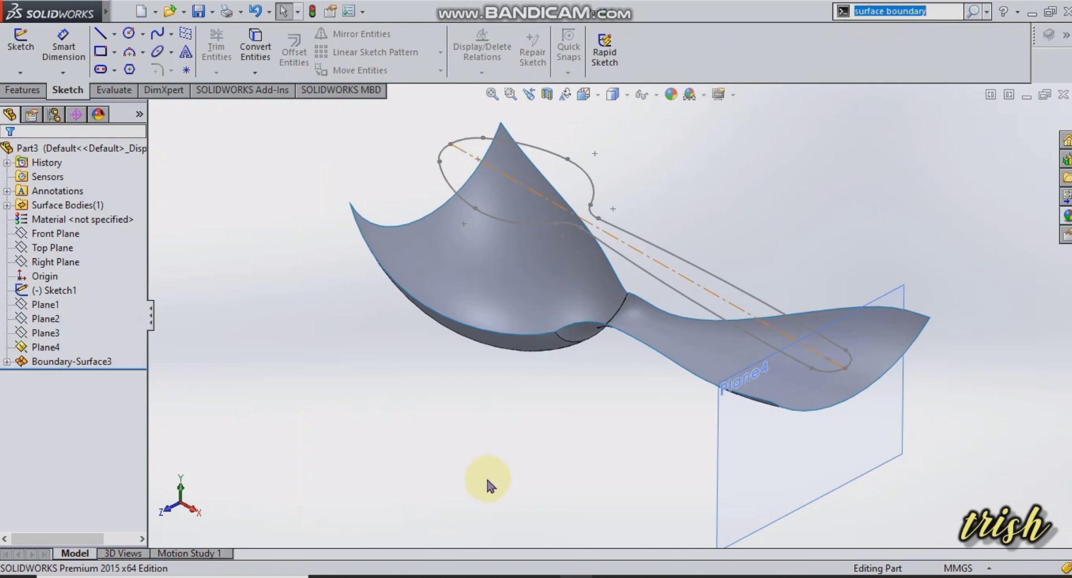
pyautogui.click(584, 94)
pyautogui.click(616, 127)
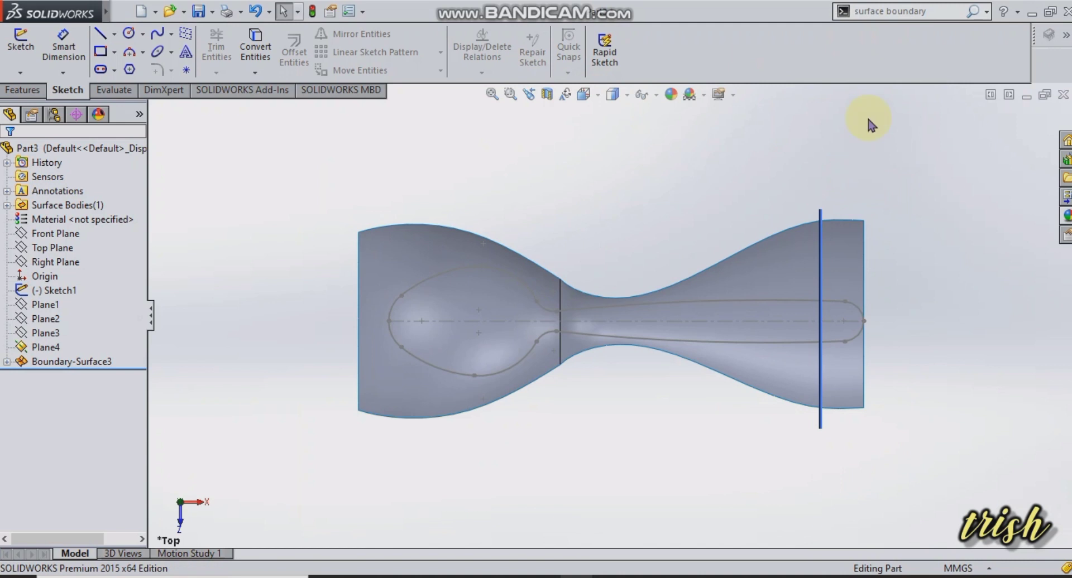
pyautogui.click(46, 347)
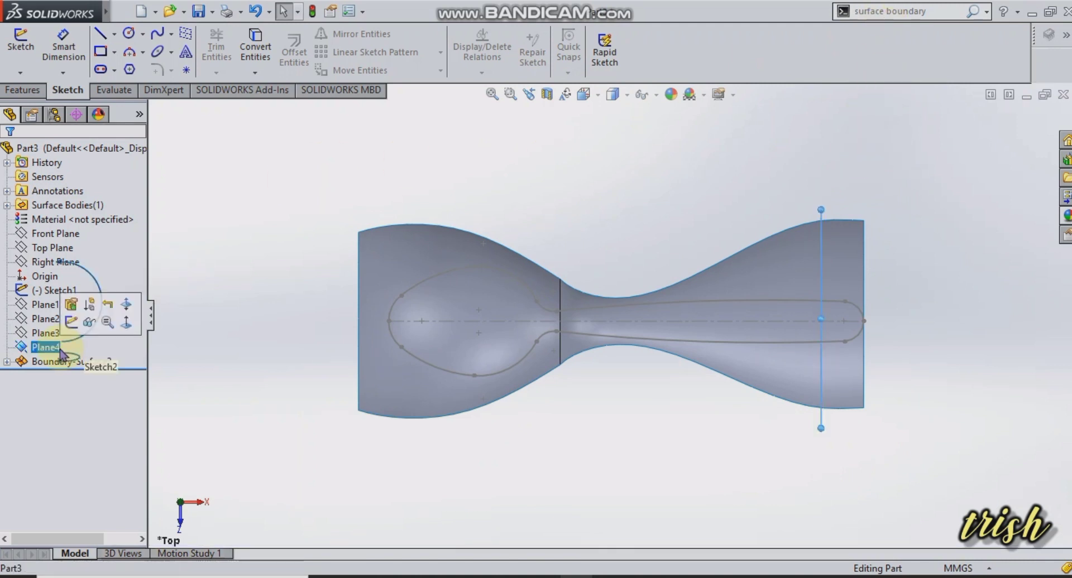
pyautogui.click(296, 189)
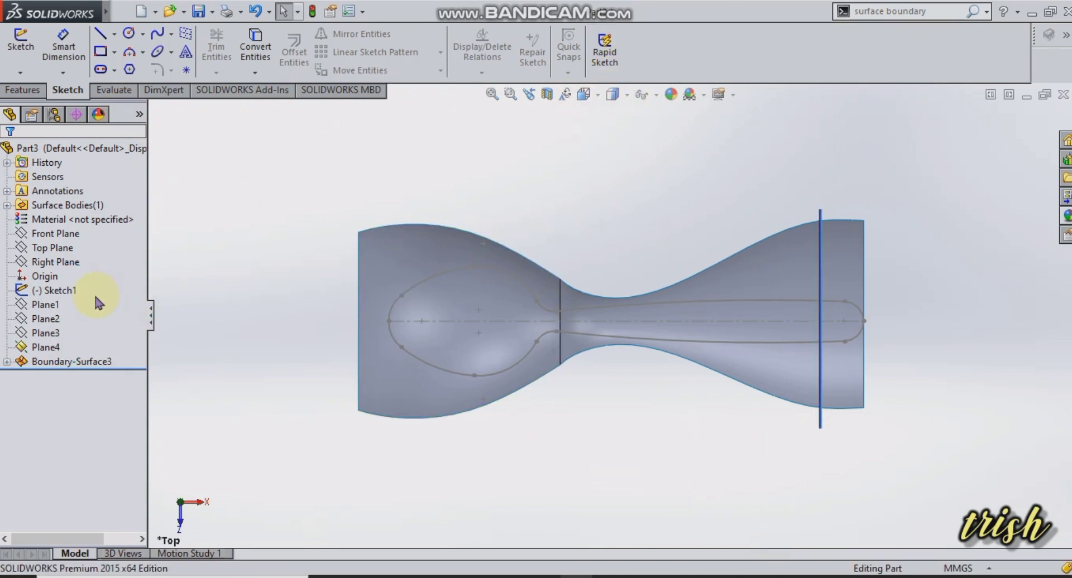
pyautogui.click(890, 11)
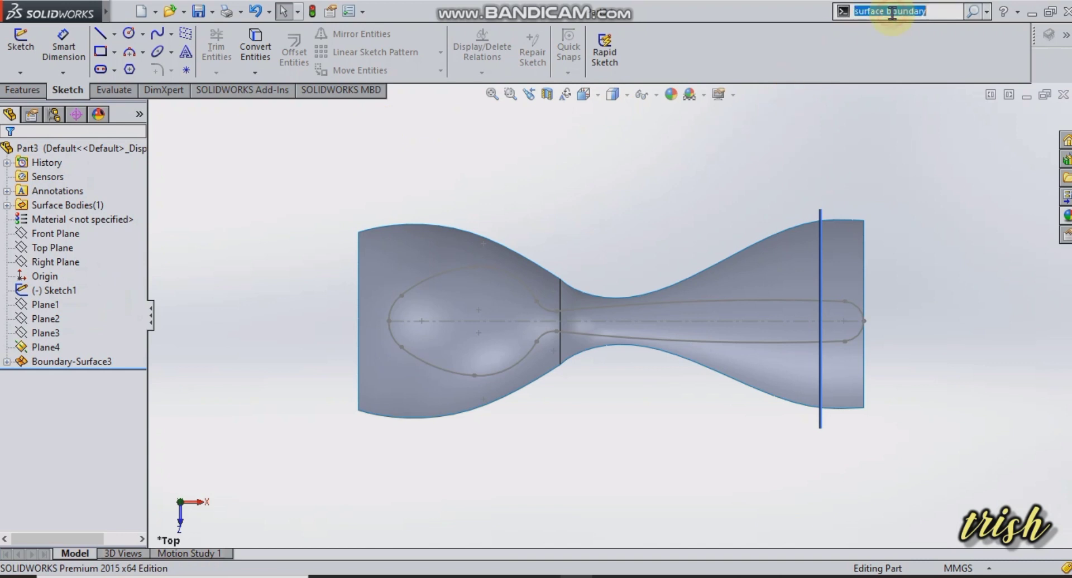
pyautogui.write('trim sur')
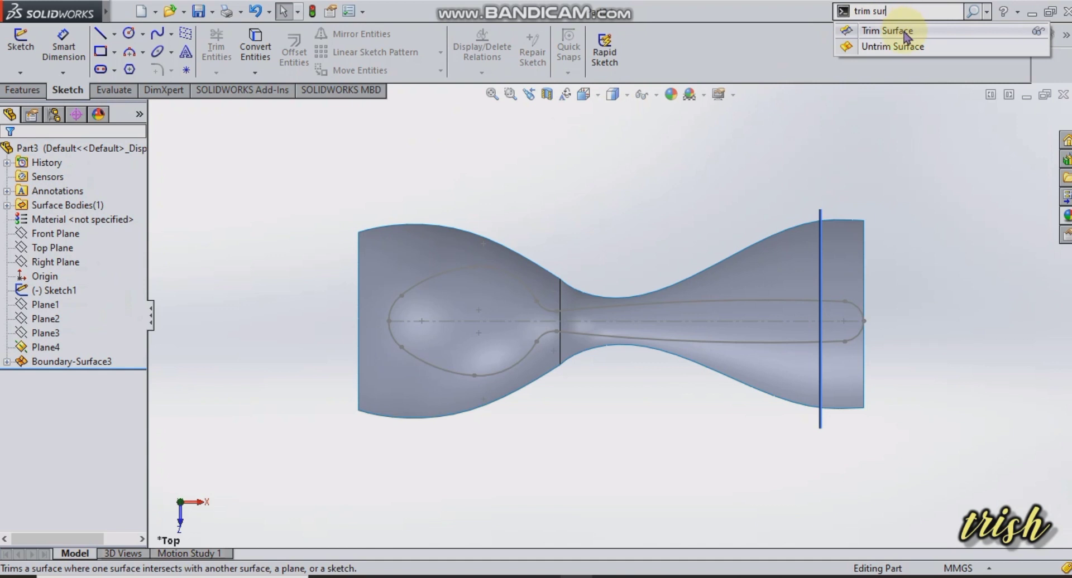
pyautogui.click(908, 32)
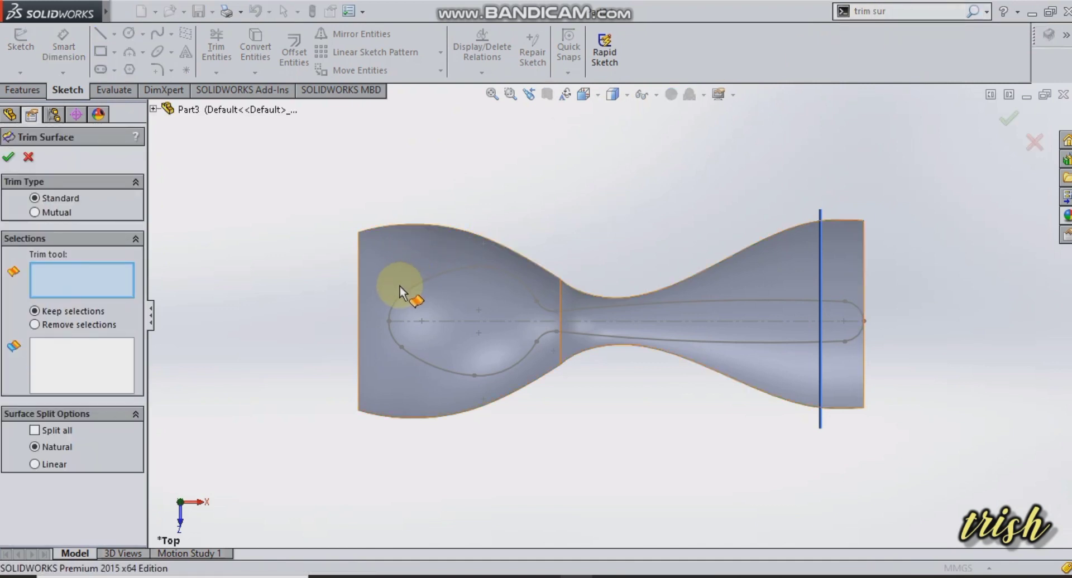
pyautogui.click(428, 281)
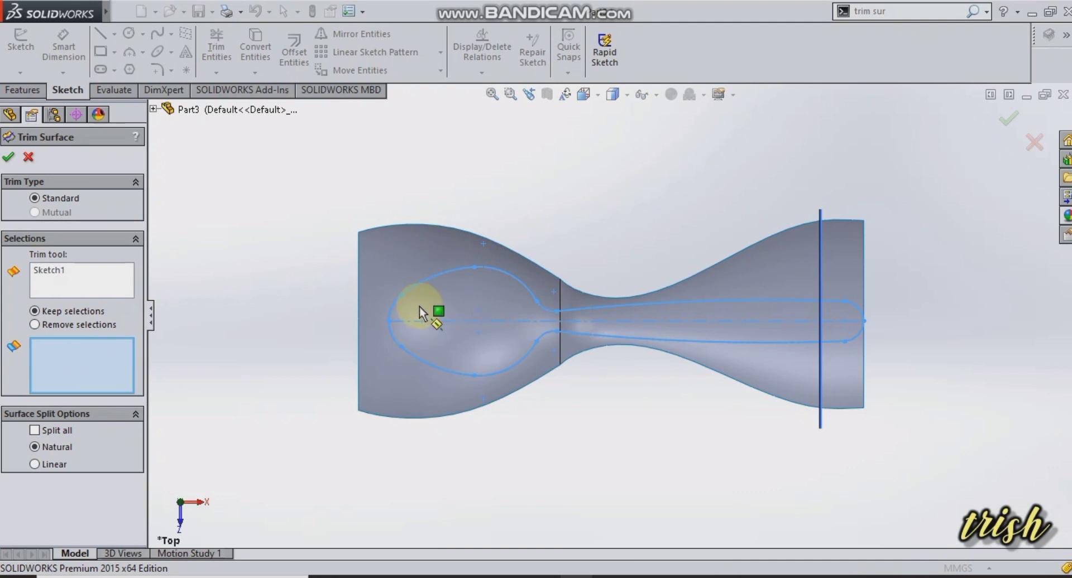
pyautogui.click(407, 283)
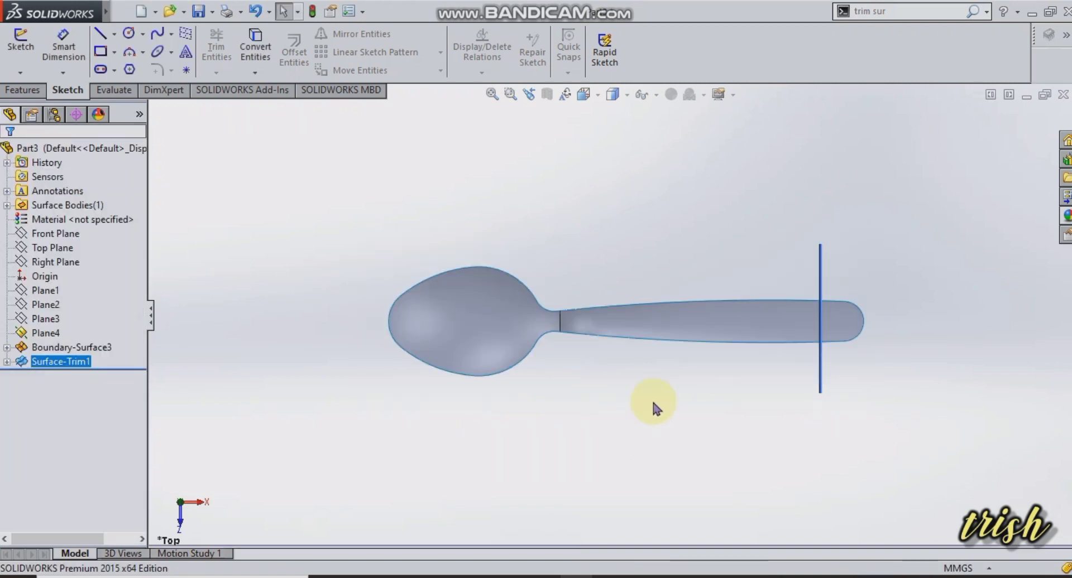
# Hide Plane4 near the end of the spoon's handle
pyautogui.moveTo(653, 402); pyautogui.dragTo(636, 329, button='middle')
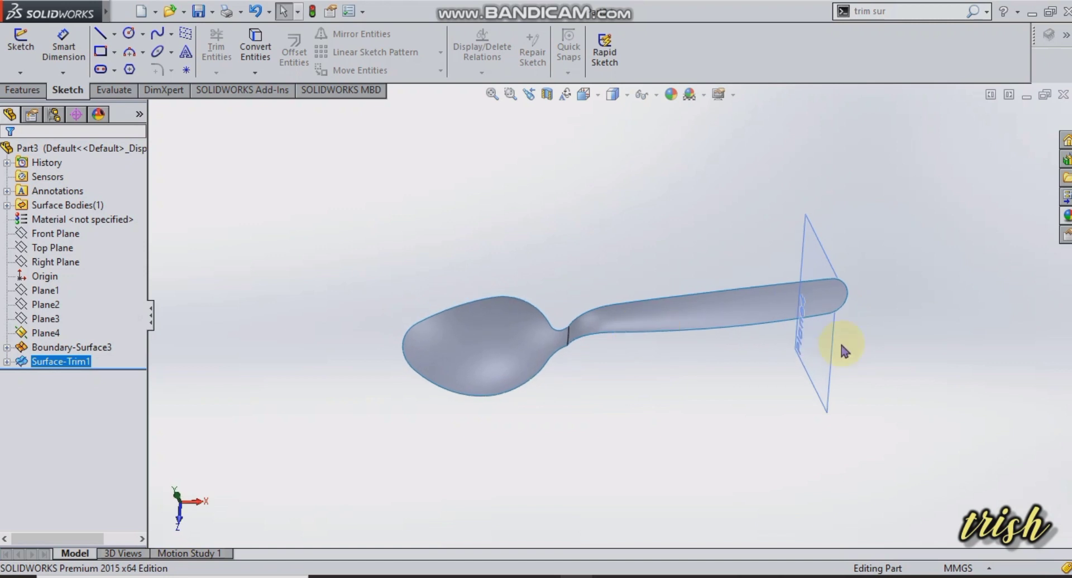
pyautogui.click(55, 321)
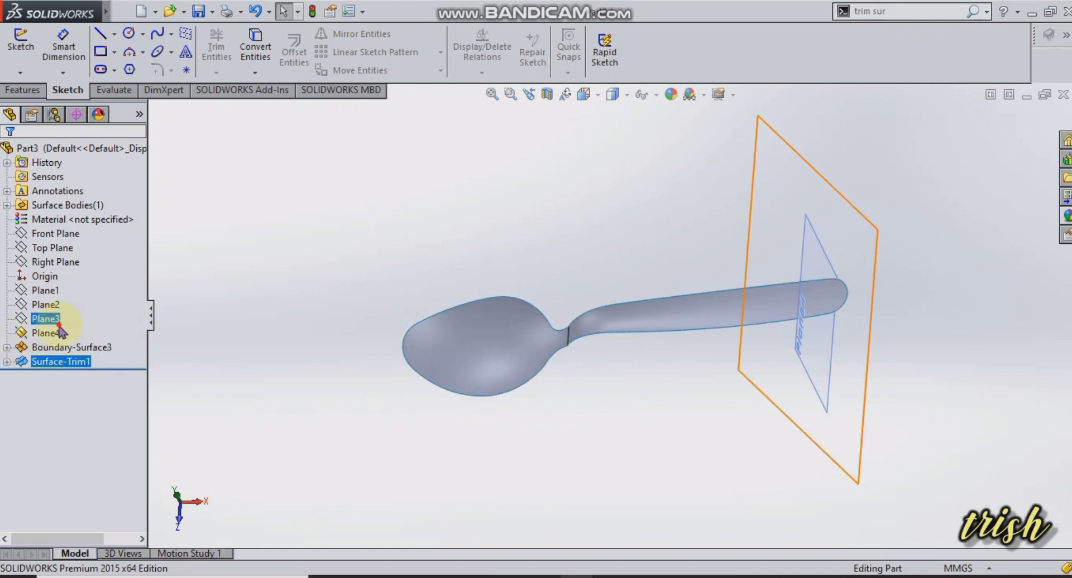
pyautogui.click(50, 333)
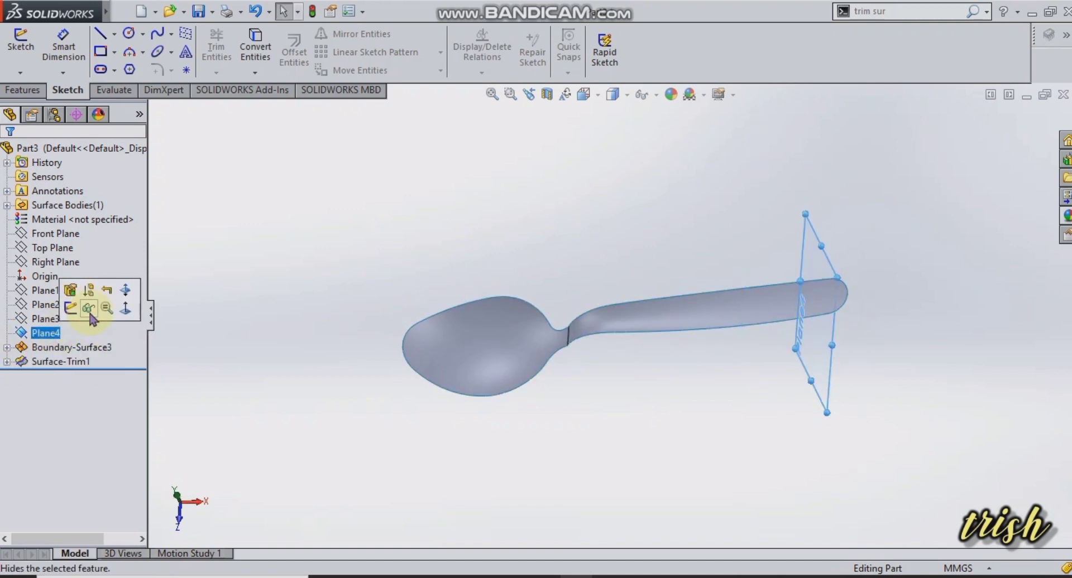
pyautogui.click(88, 308)
# Inspect the trimmed spoon surface from several sides and open the standard view orientations
pyautogui.moveTo(640, 414); pyautogui.dragTo(647, 252, button='middle')
pyautogui.moveTo(697, 384)
pyautogui.mouseDown(button='middle')
pyautogui.moveTo(758, 416)
pyautogui.moveTo(596, 507)
pyautogui.moveTo(445, 383)
pyautogui.moveTo(394, 383)
pyautogui.moveTo(424, 357)
pyautogui.mouseUp(button='middle')
pyautogui.click(583, 94)
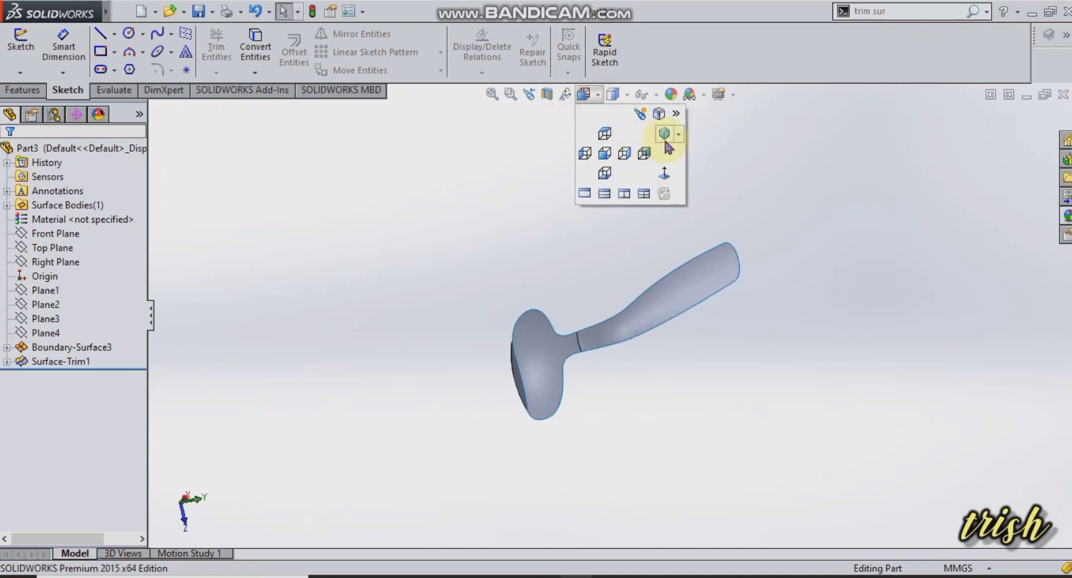